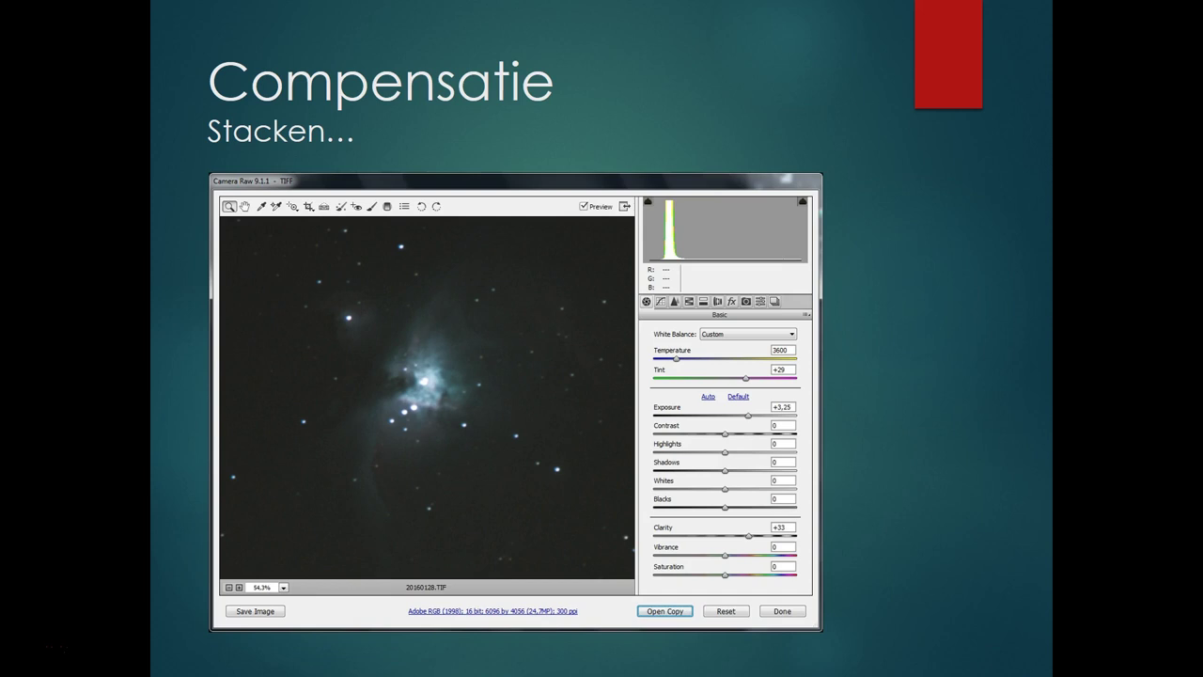
key("Right")
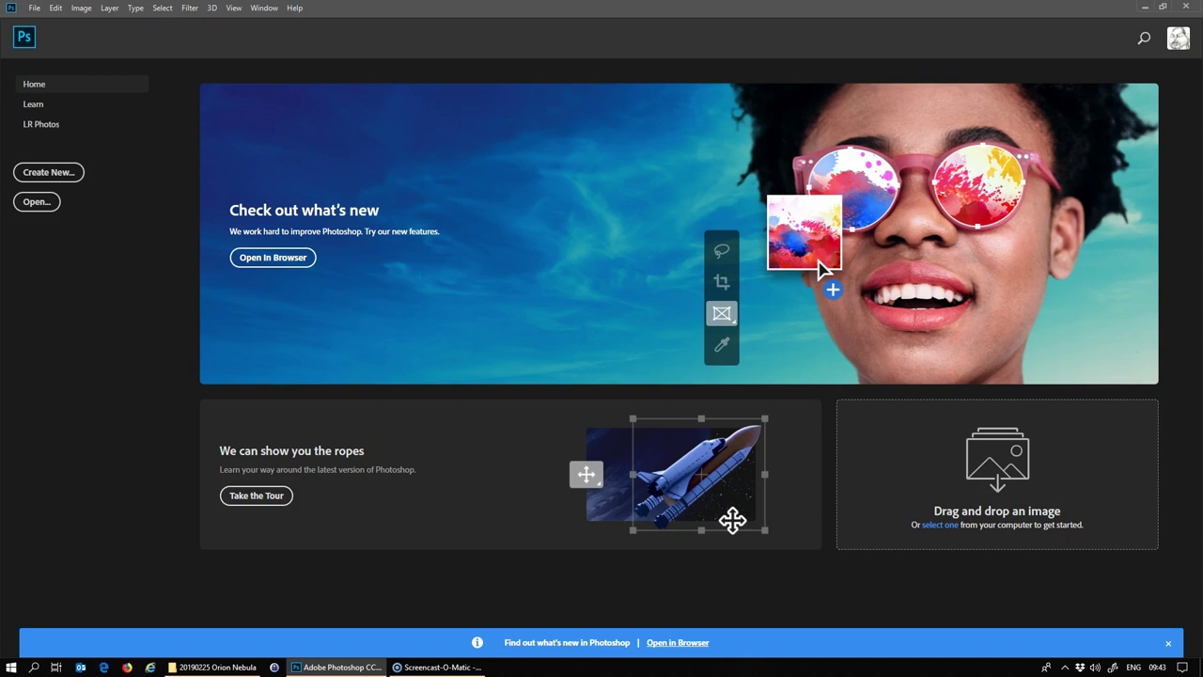
Open the selected St-avg-6180.0s stacked TIFF from the 20190225 Orion Nebula folder in Photoshop and fit the whole image in view
left_click(220, 667)
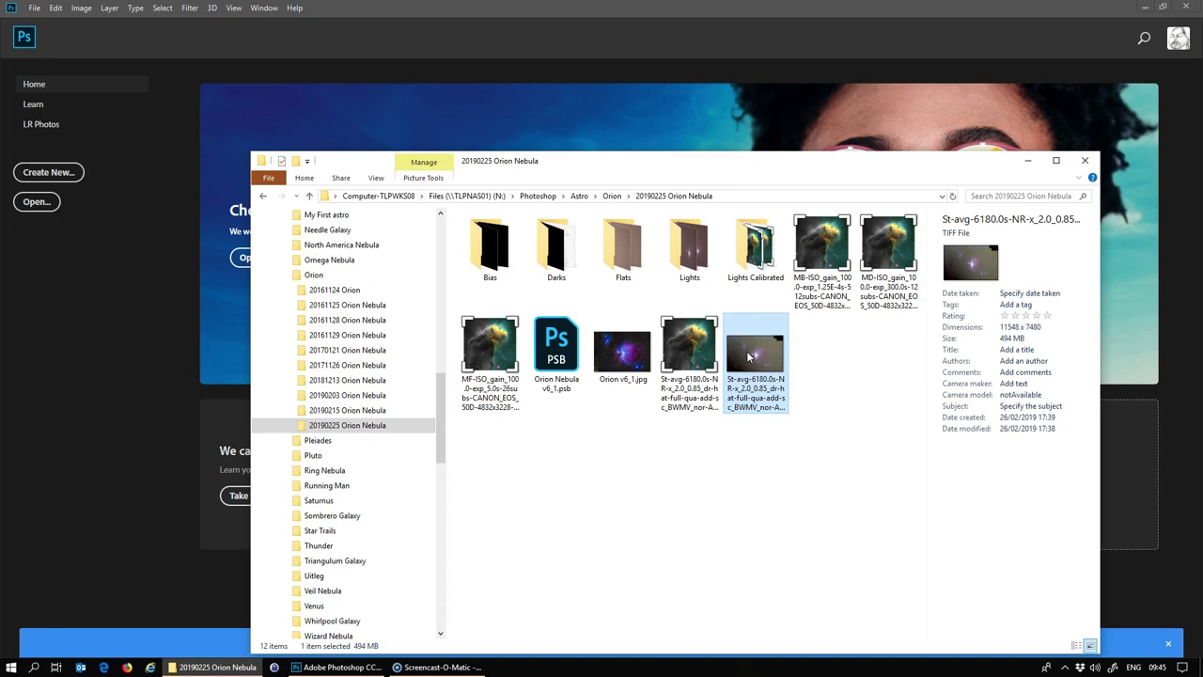
left_click_drag(749, 355, 49, 300)
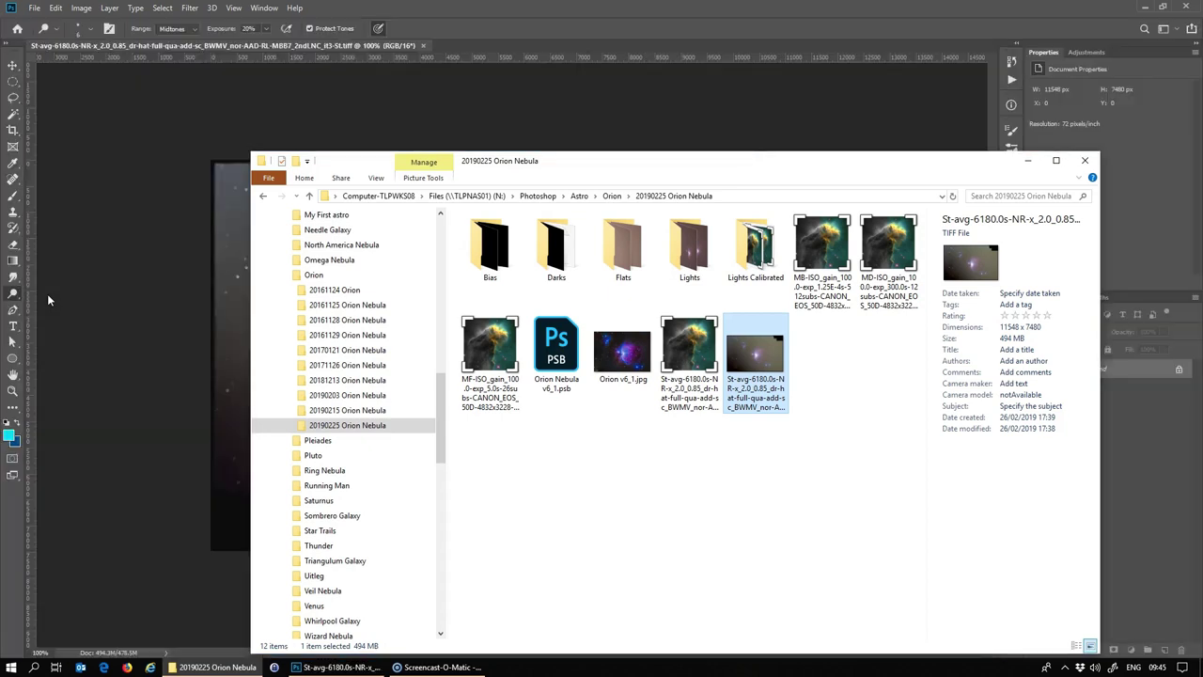
key("alt+Tab")
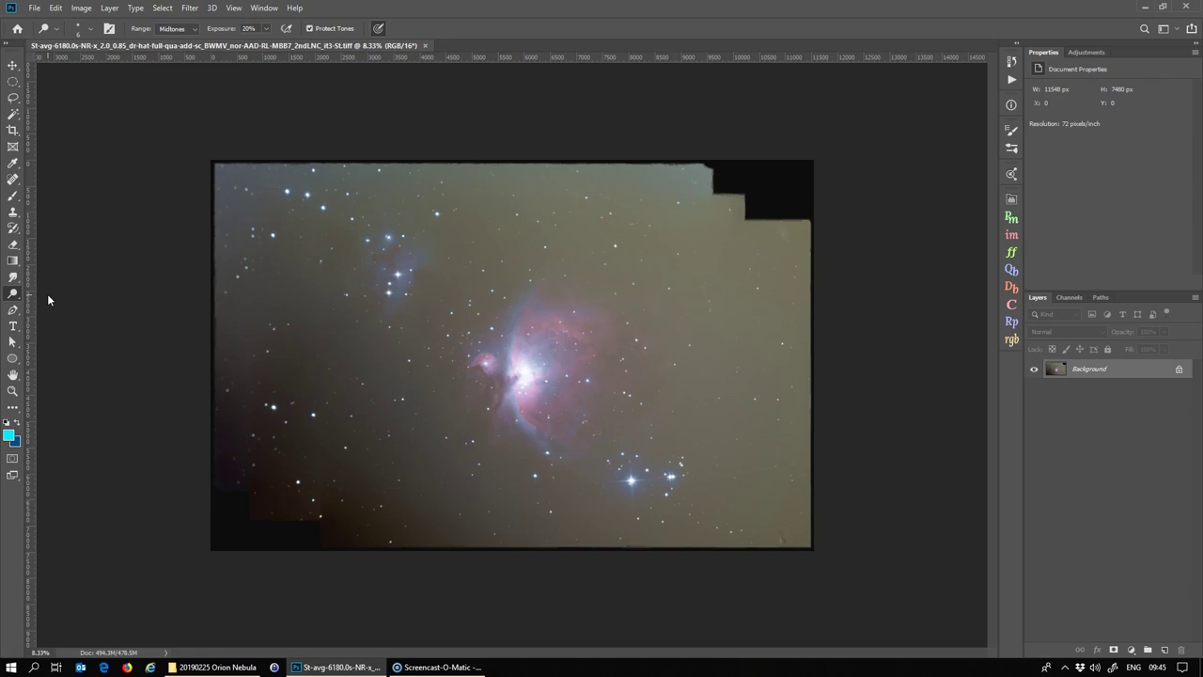
key("ctrl+0")
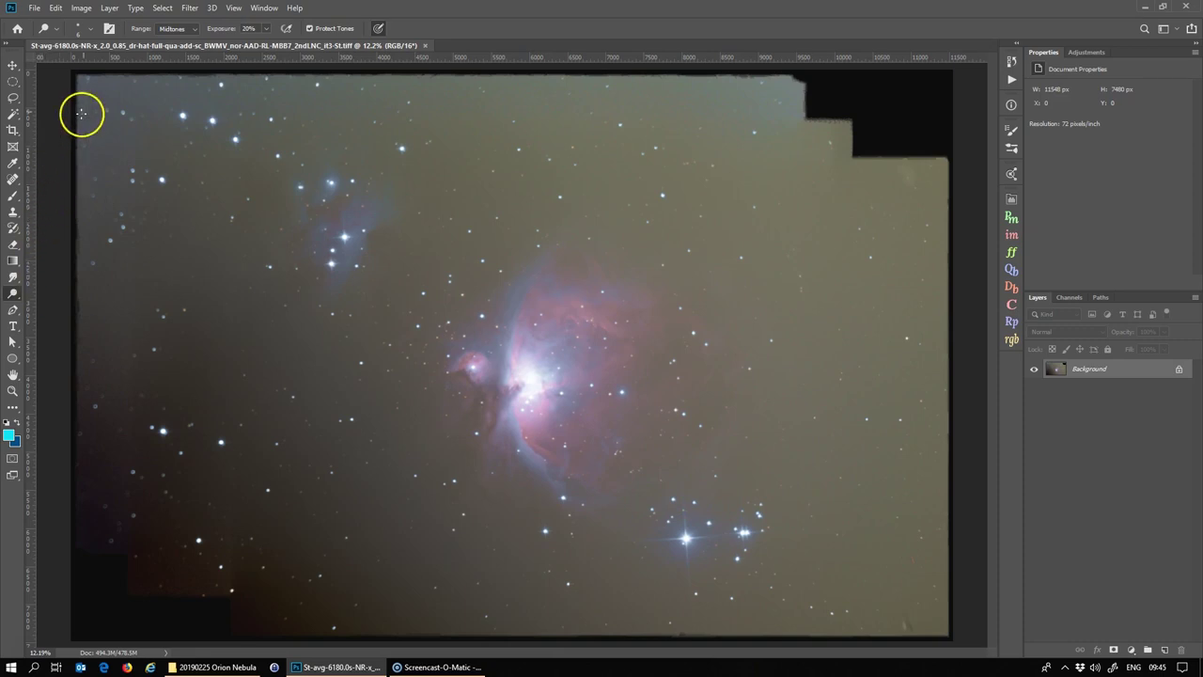
Convert the Background to a layer named St-avg-6180.0s-NR-x_2.0_0.85_dr-hat-full-qua-add-sc_BWMV_nor-AAD-RL-MBB7_2ndLNC_it3-St.tiff and label it Gray
left_click(1093, 369)
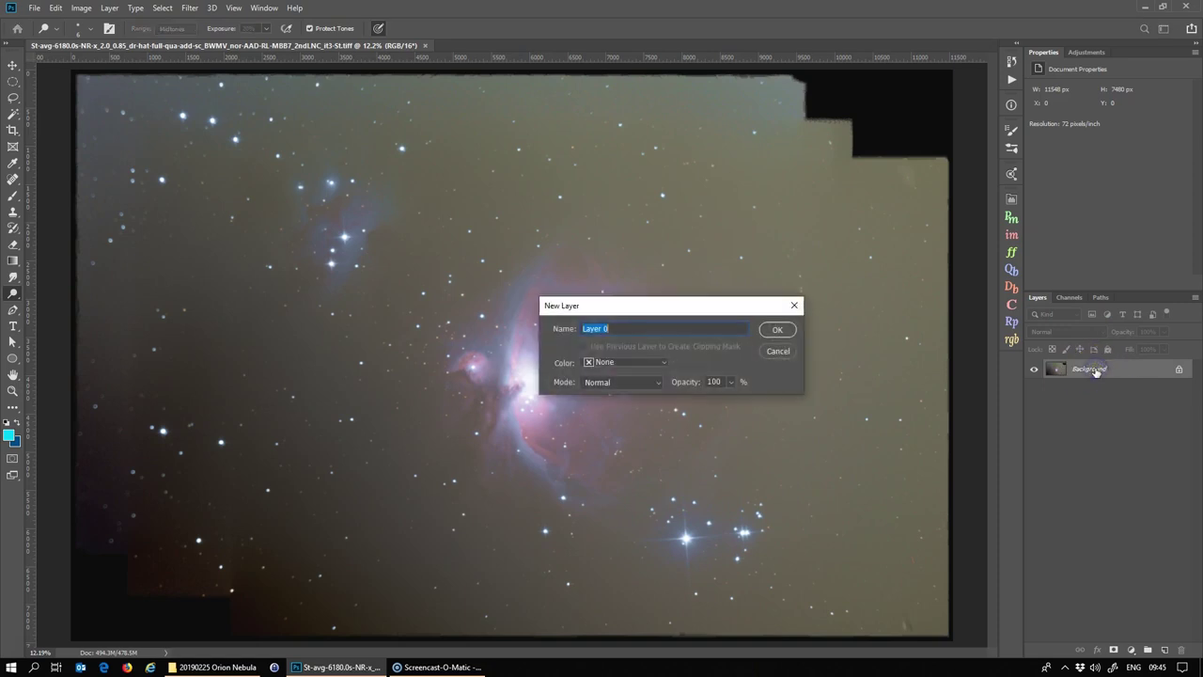
type("St-avg-6180.0s-NR-x_2.0_0.85_dr-hat-full-qua-add-sc_BWMV_nor-AAD-RL-MBB7_2ndLNC_it3-St.tif")
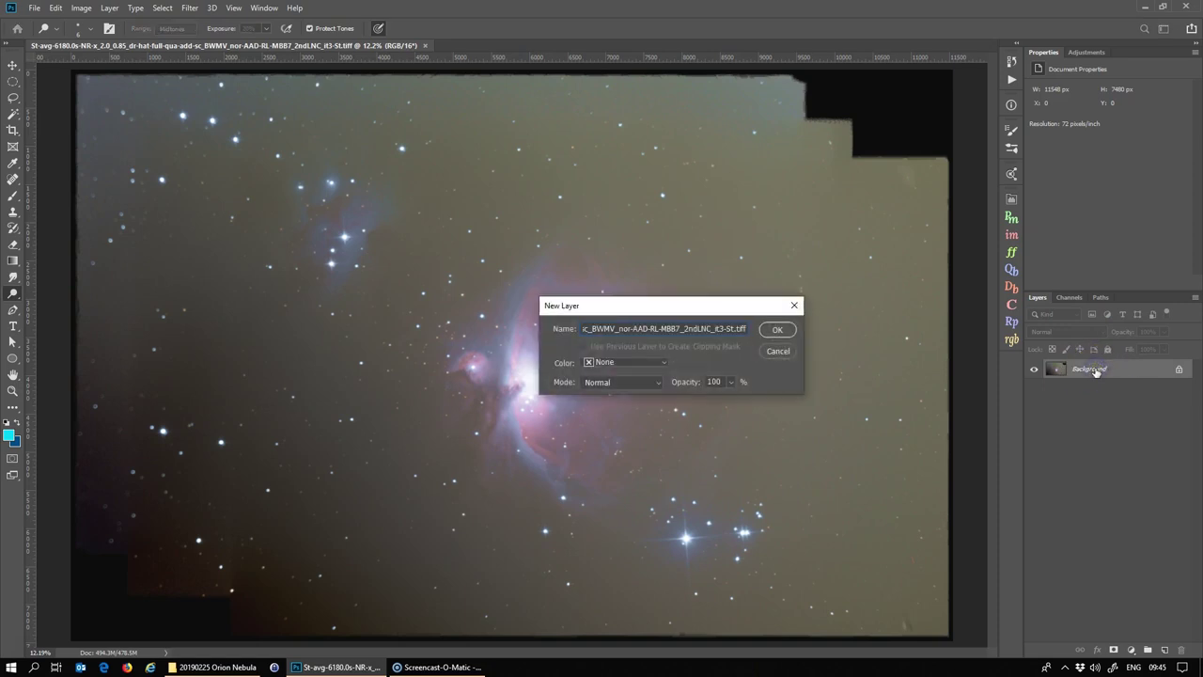
key("Return")
right_click(1096, 372)
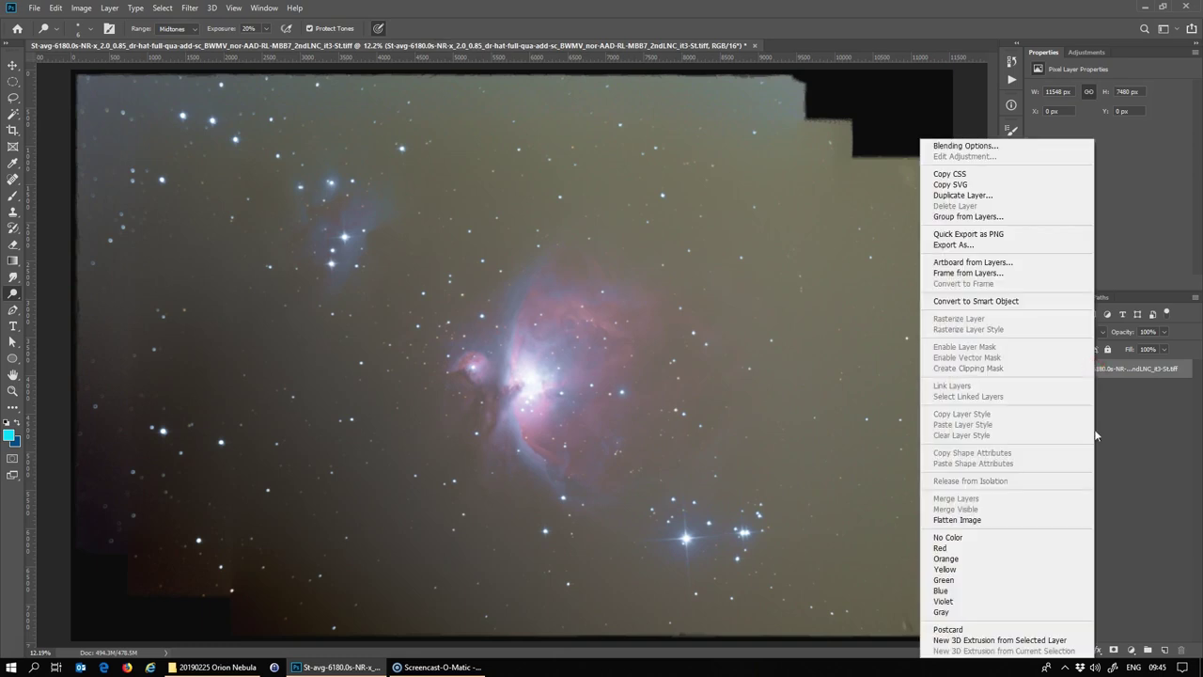
left_click(990, 613)
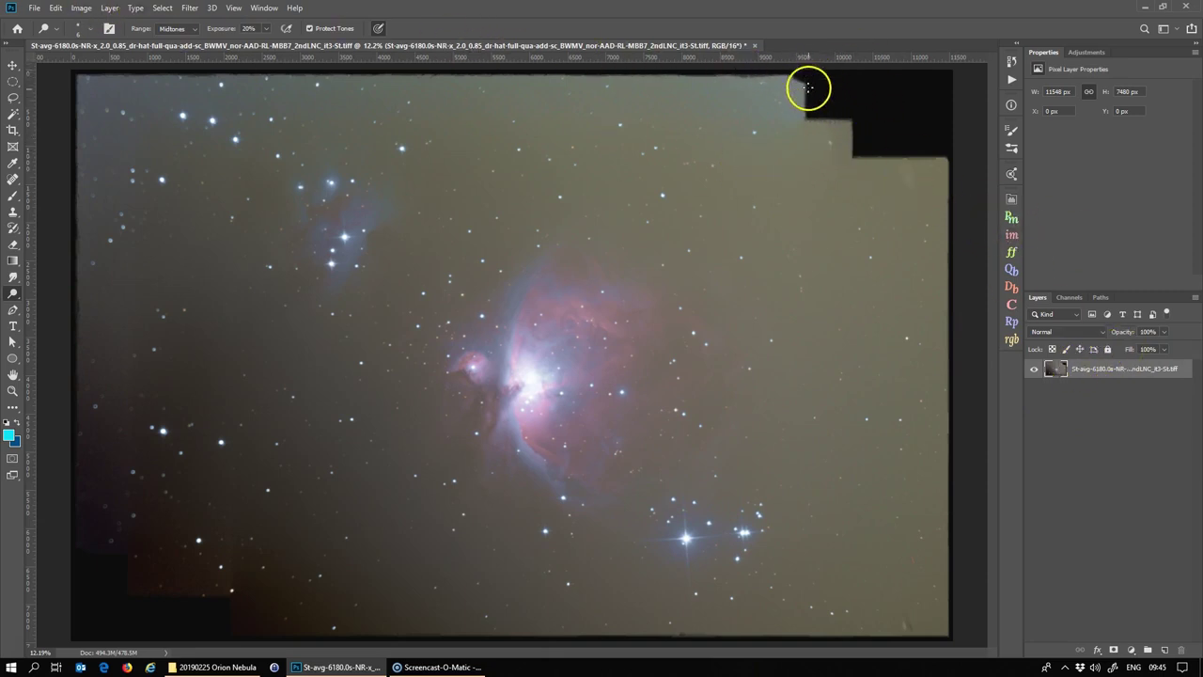
Outline the overlapping stacked frames with three offset rectangular selections and clear the selection
left_click(936, 152)
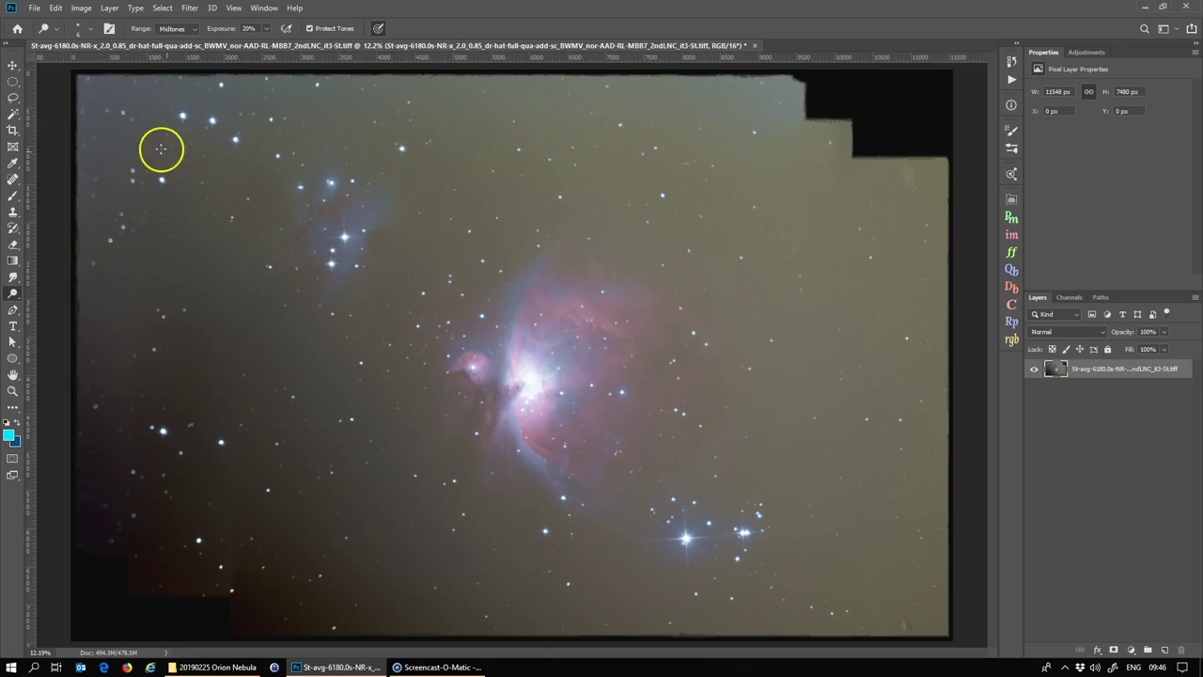
left_click(12, 84)
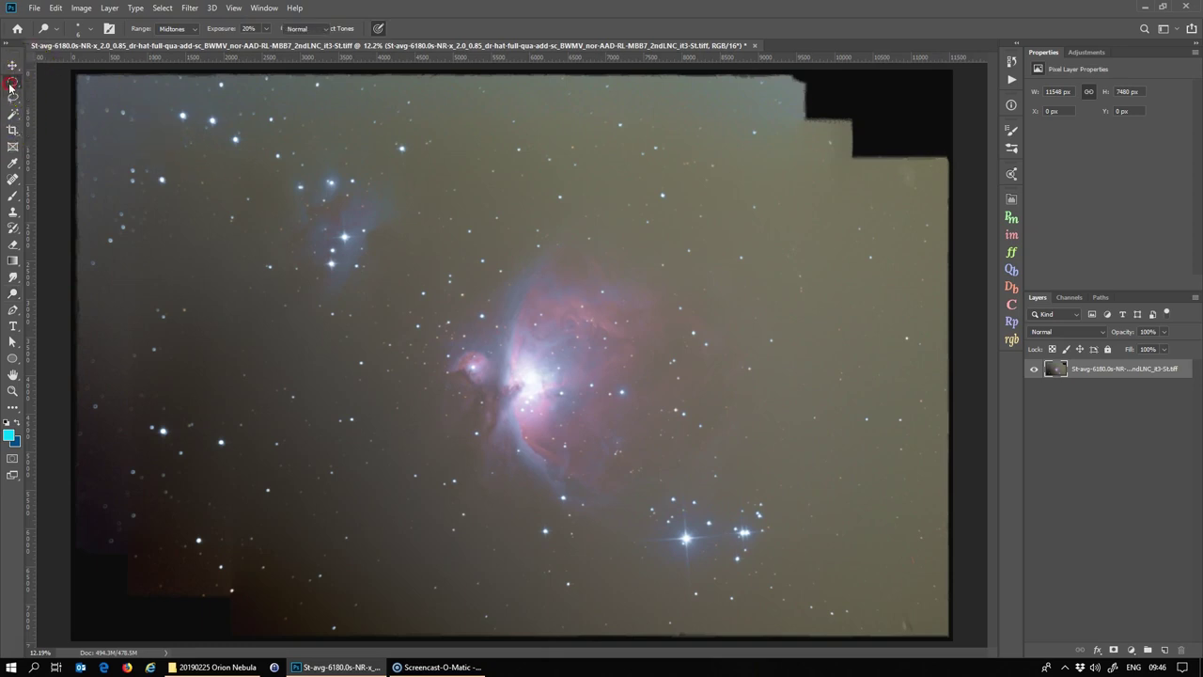
left_click(43, 85)
left_click_drag(948, 160, 164, 627)
left_click_drag(848, 122, 110, 589)
left_click_drag(794, 75, 76, 580)
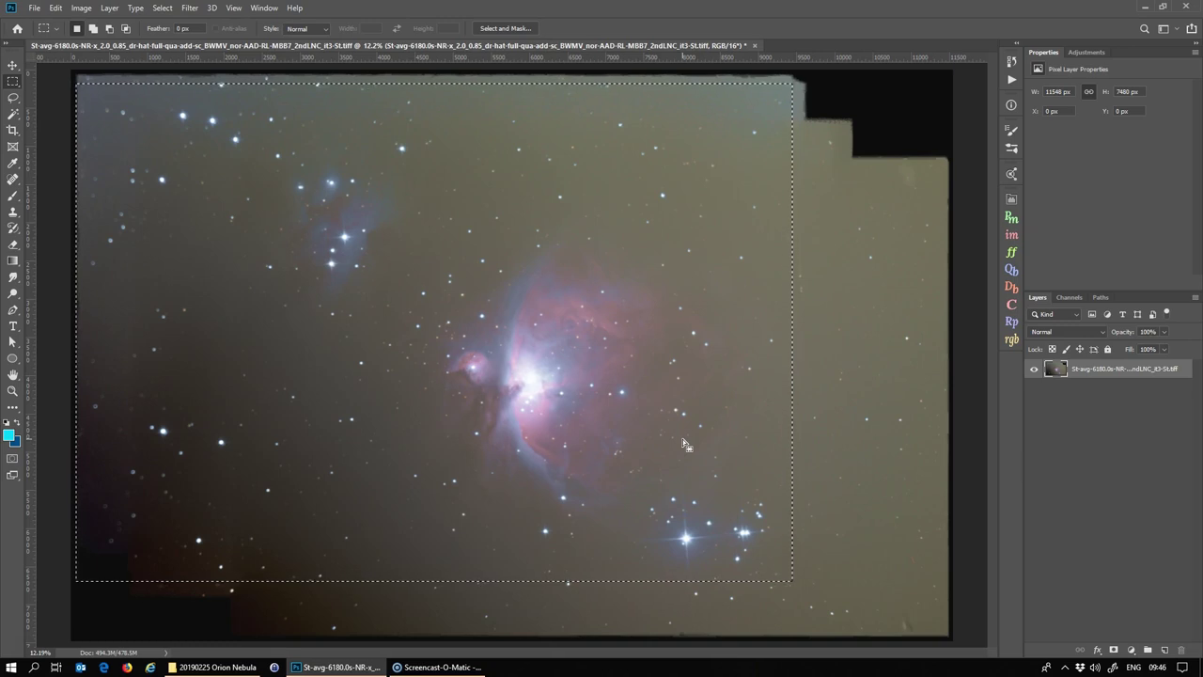
left_click(673, 405)
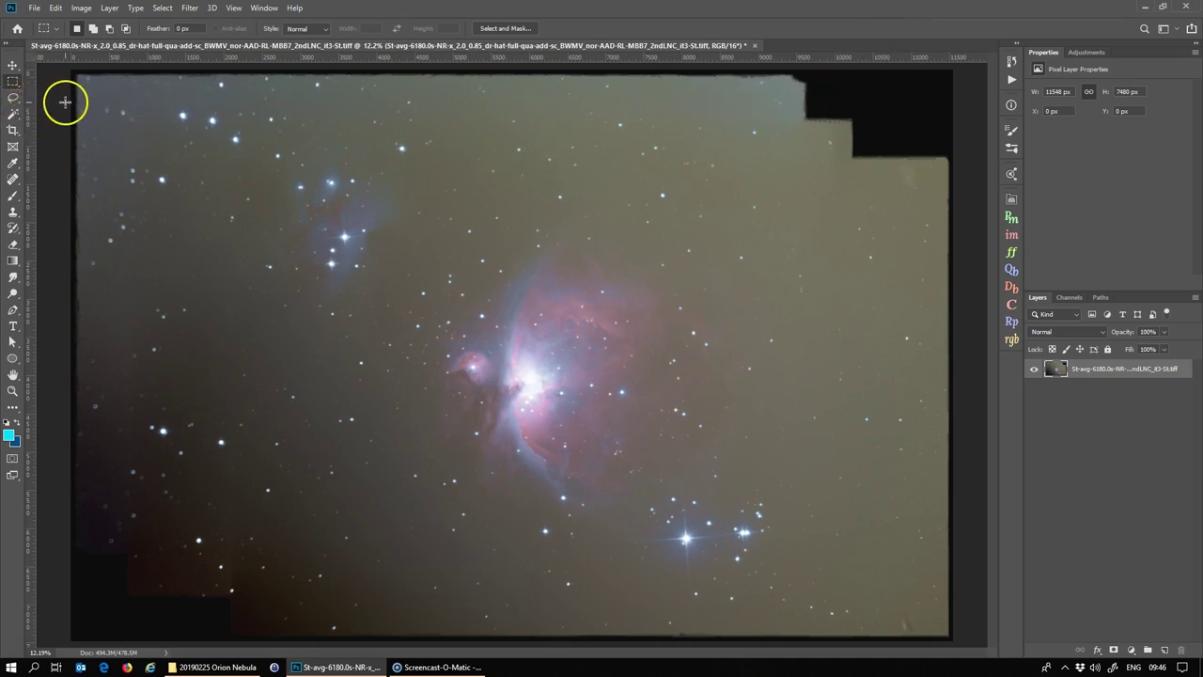
Clear the crop ratio and crop the image to 10105 x 6709 px, removing the black stepped upper-right corner
left_click(13, 132)
right_click(690, 165)
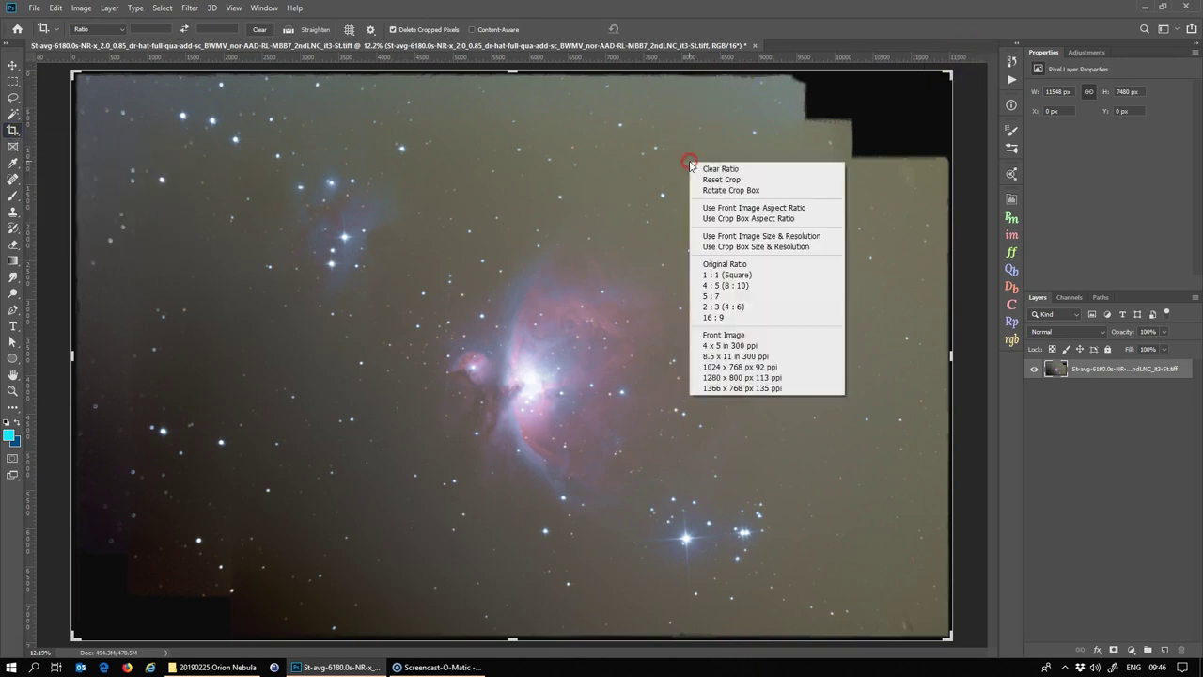
left_click(720, 168)
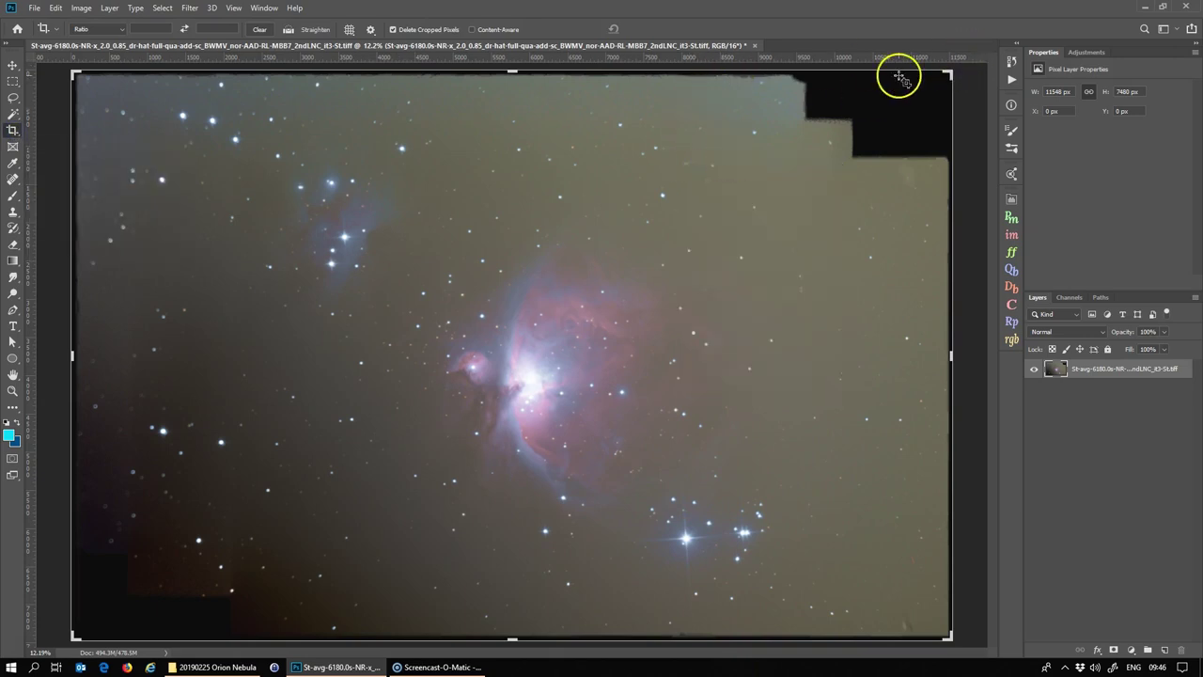
left_click_drag(950, 71, 895, 100)
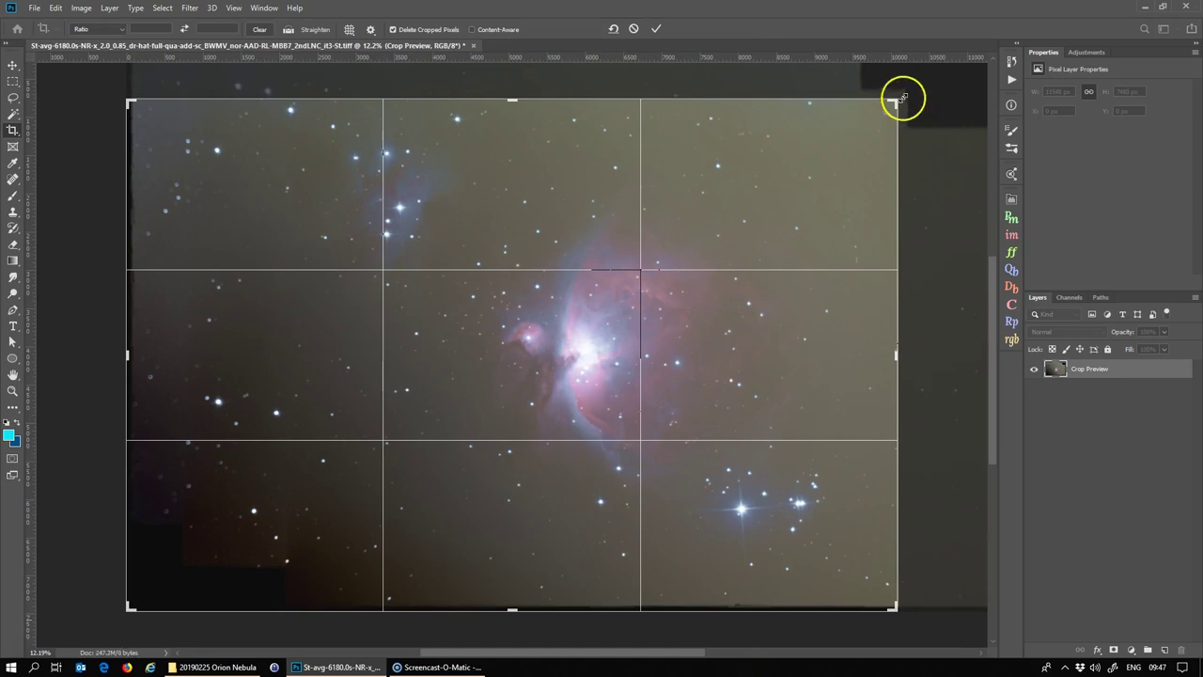
left_click_drag(880, 71, 918, 101)
key("Return")
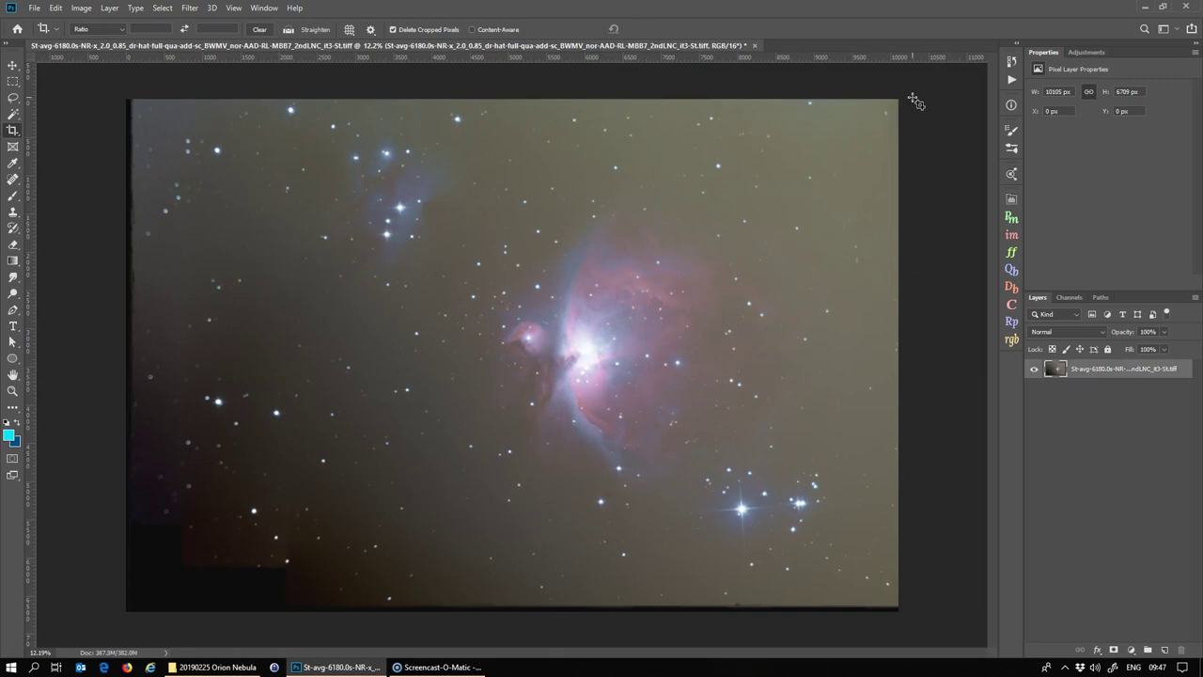
key("ctrl+0")
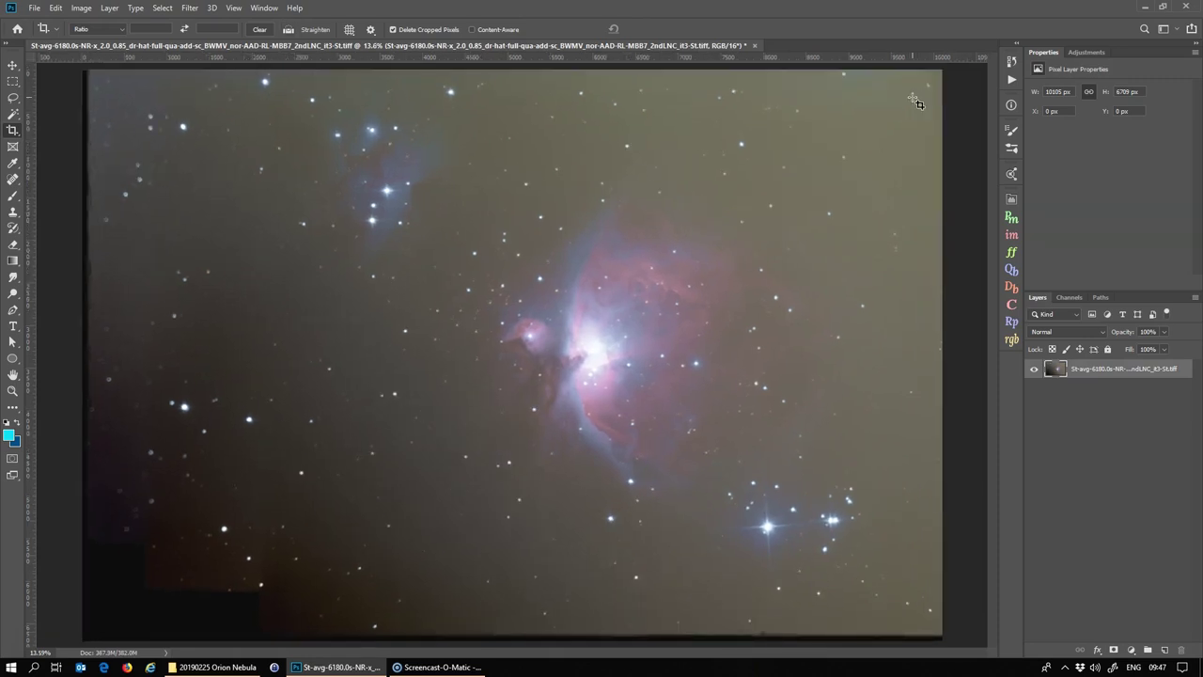
Add a Levels adjustment layer with the white input level at 50 to expose the dark stacking edges
left_click(1082, 52)
left_click(1074, 77)
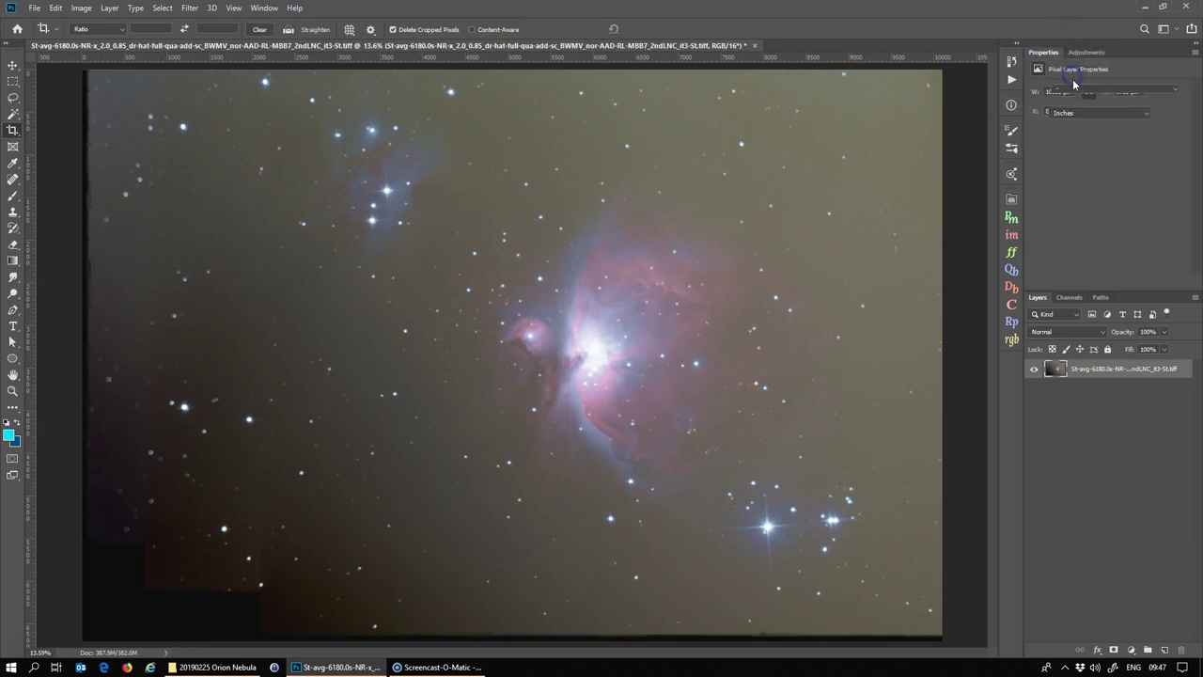
left_click_drag(1187, 184, 1077, 185)
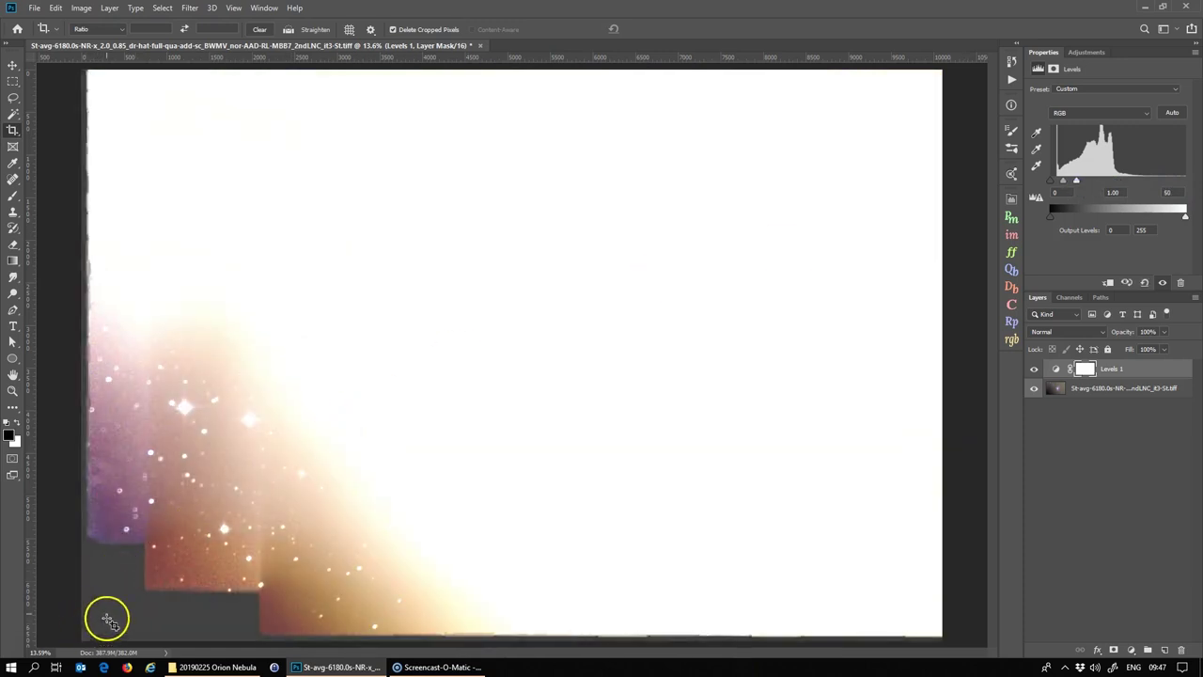
Crop the image layer to 9134 x 5930 px, cutting off the stepped lower-left corner and the ragged edges
left_click(1086, 387)
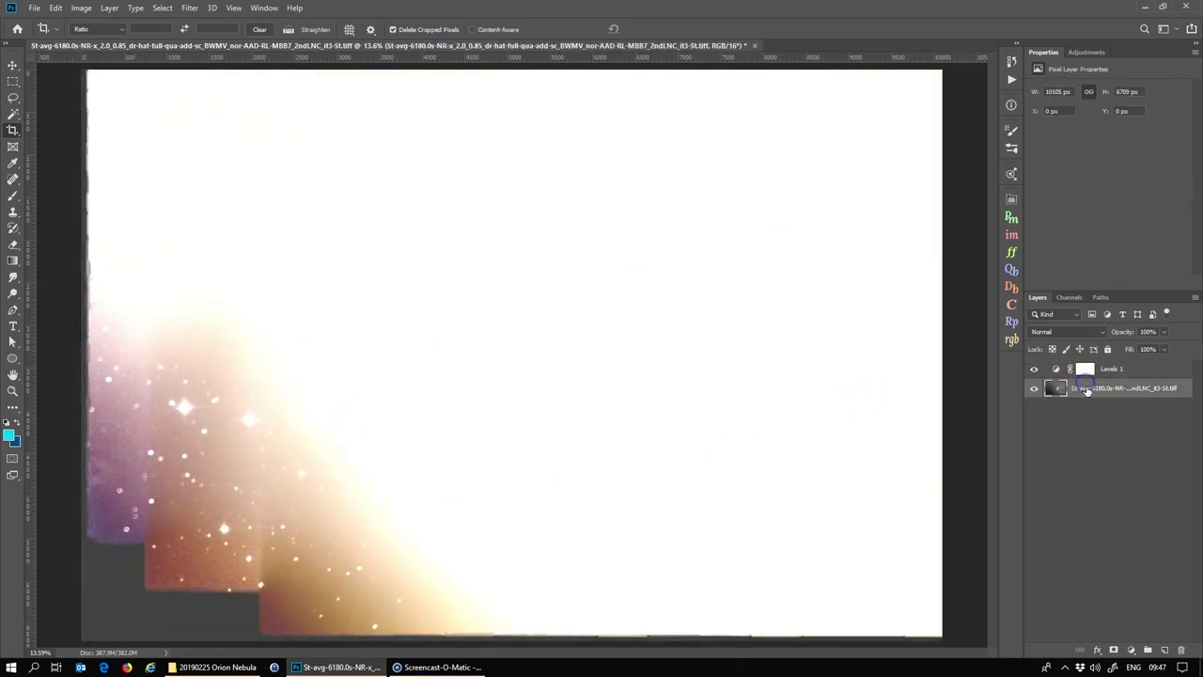
left_click(417, 325)
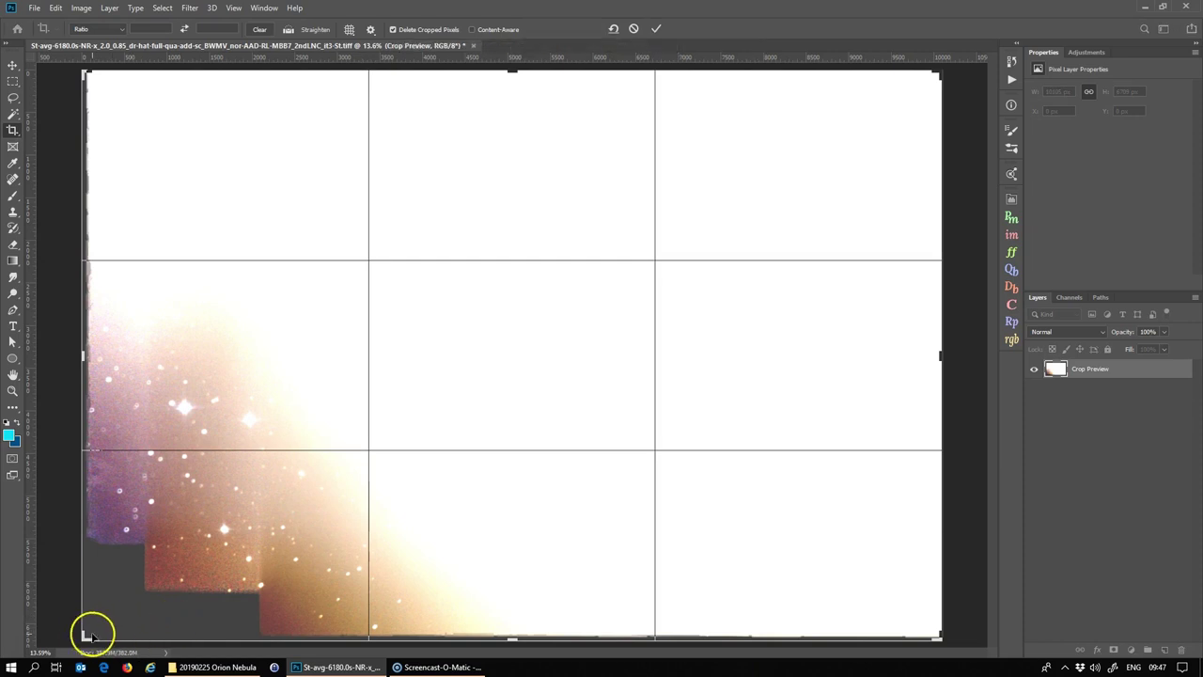
left_click_drag(84, 636, 124, 606)
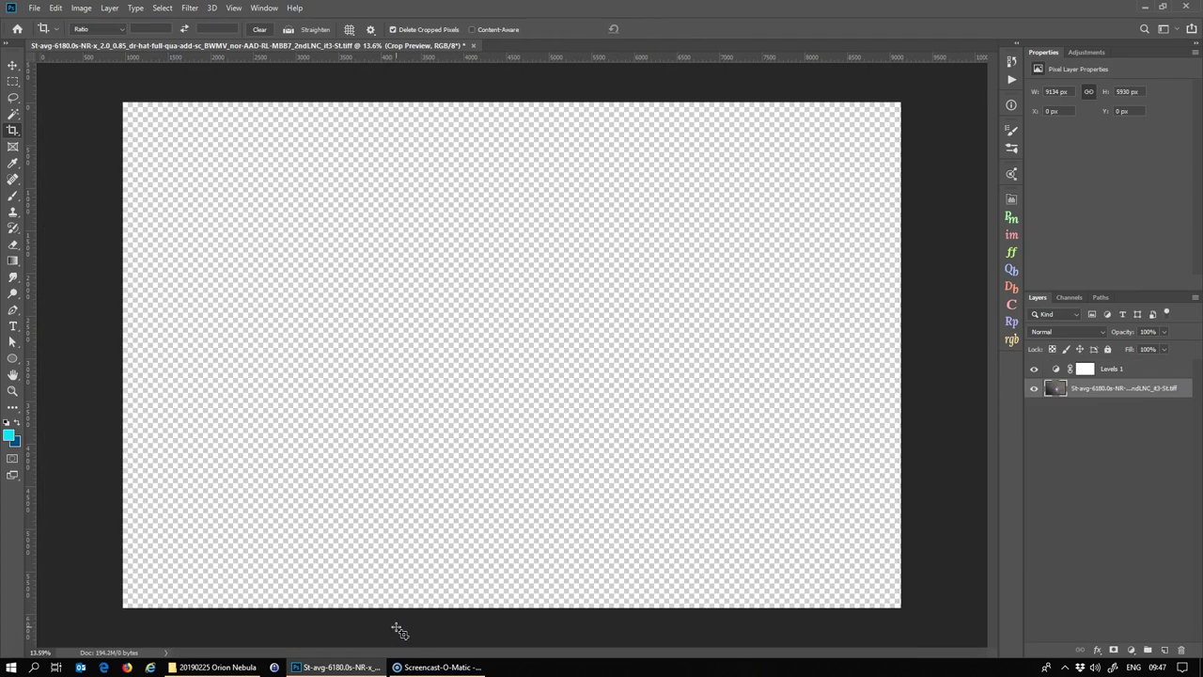
key("Return")
Delete the Levels adjustment layer and fit the cropped image in view
left_click_drag(1113, 367, 1179, 647)
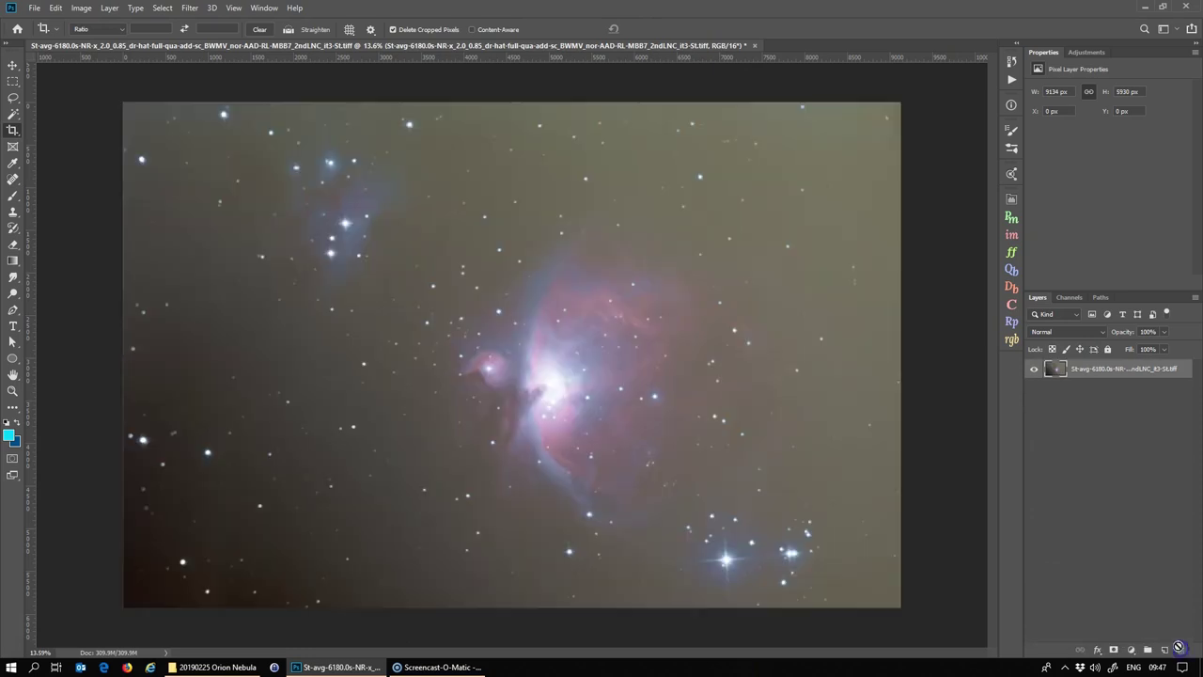
key("ctrl+0")
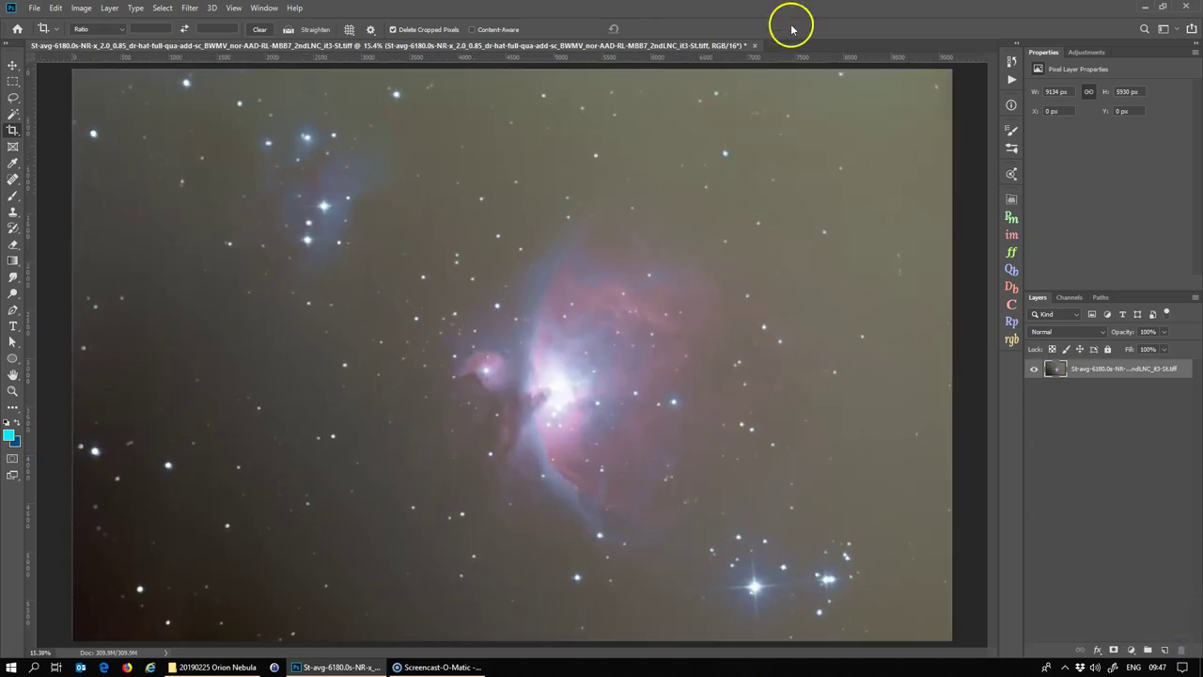
left_click(679, 161)
key("Return")
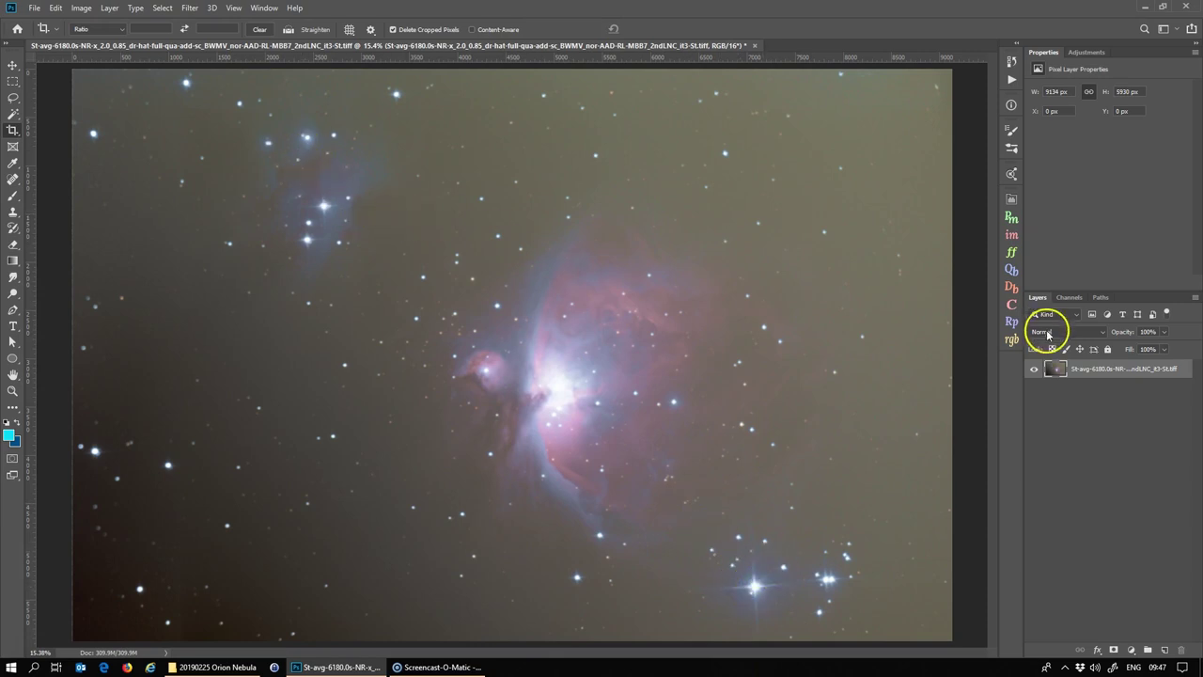
Convert the nebula layer to a Smart Object and label it Gray
right_click(1118, 377)
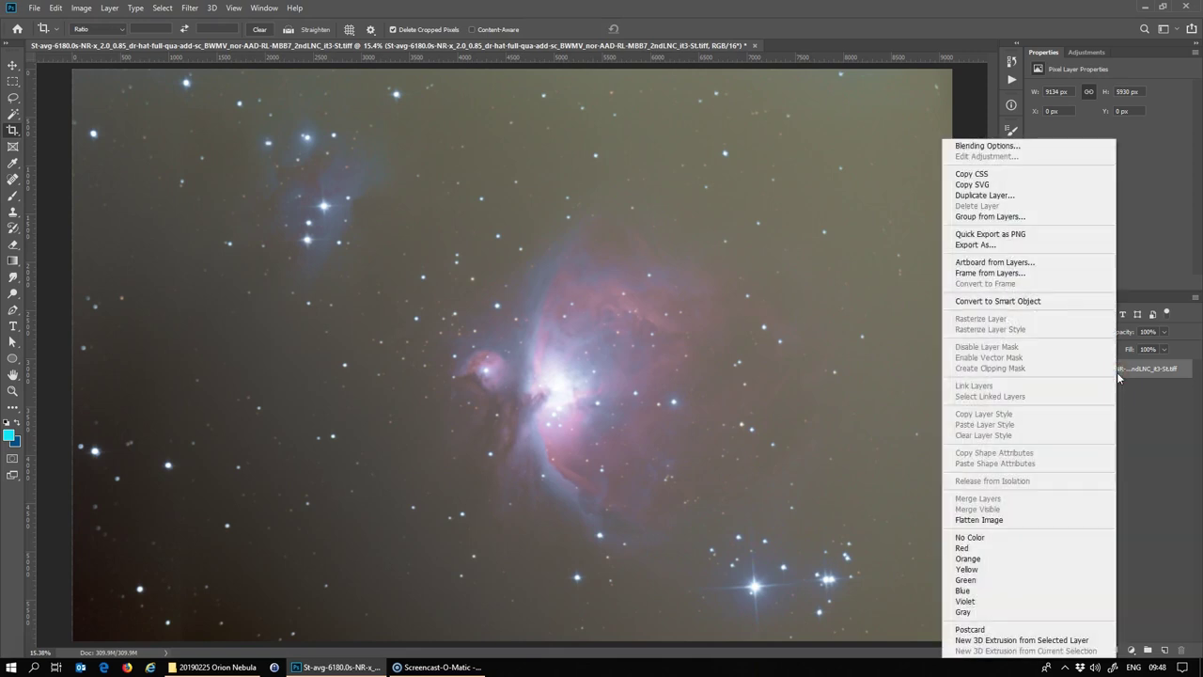
left_click(1007, 303)
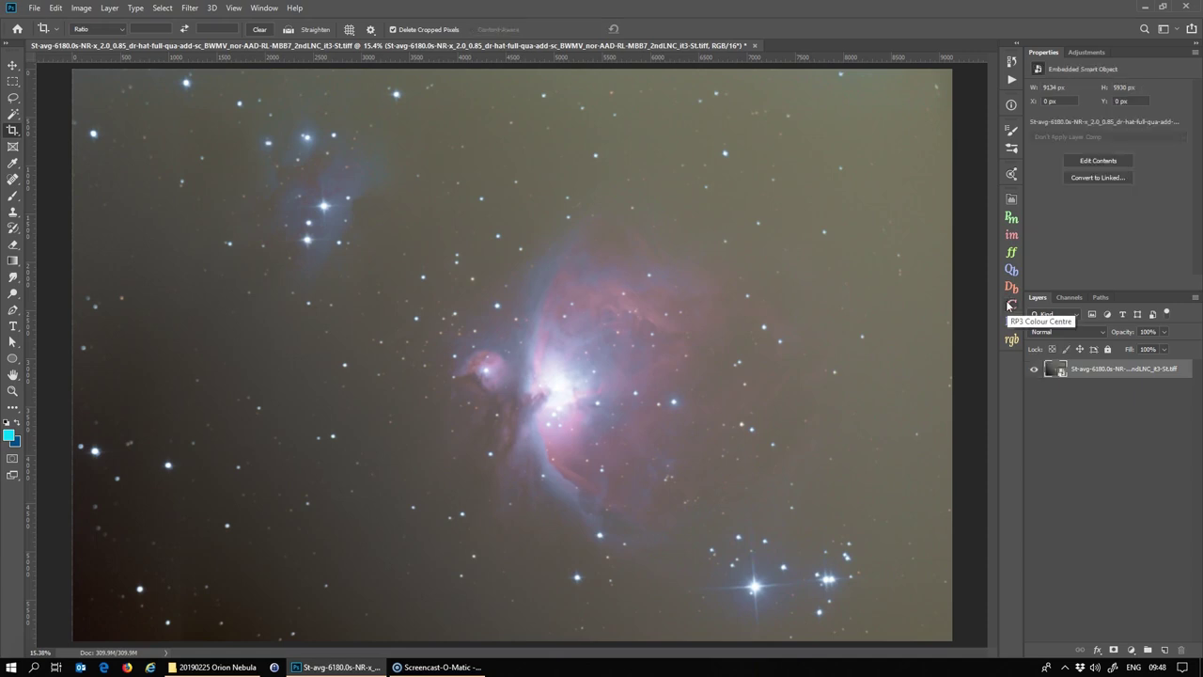
right_click(1093, 369)
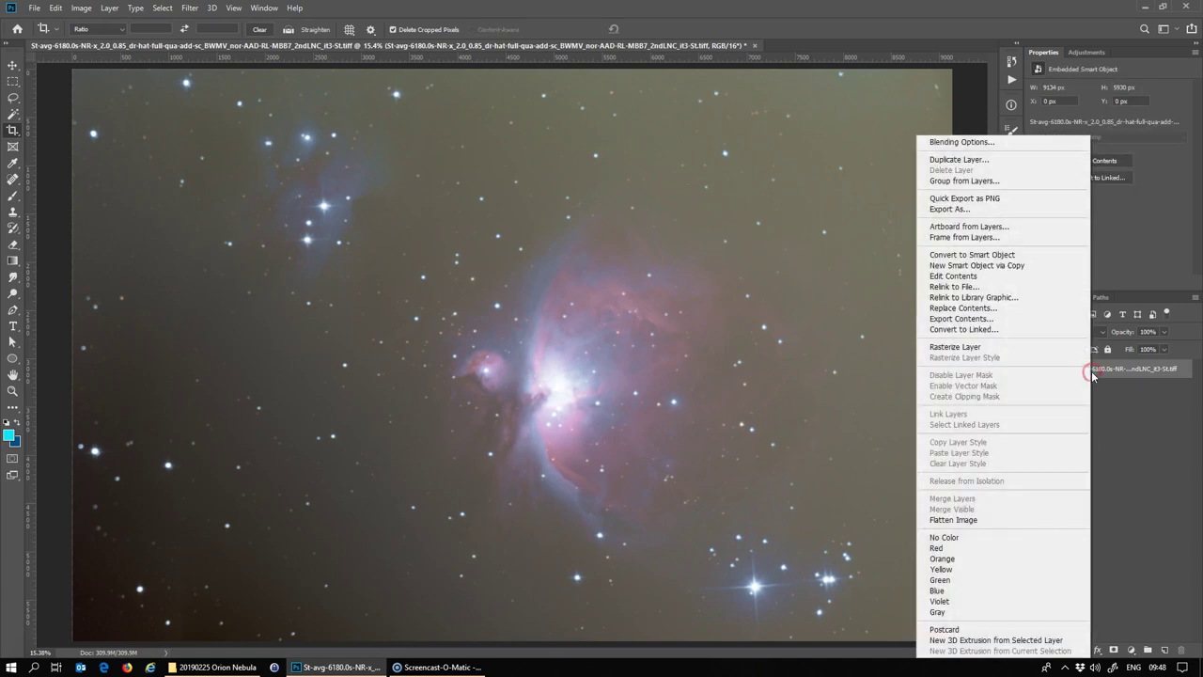
left_click(973, 613)
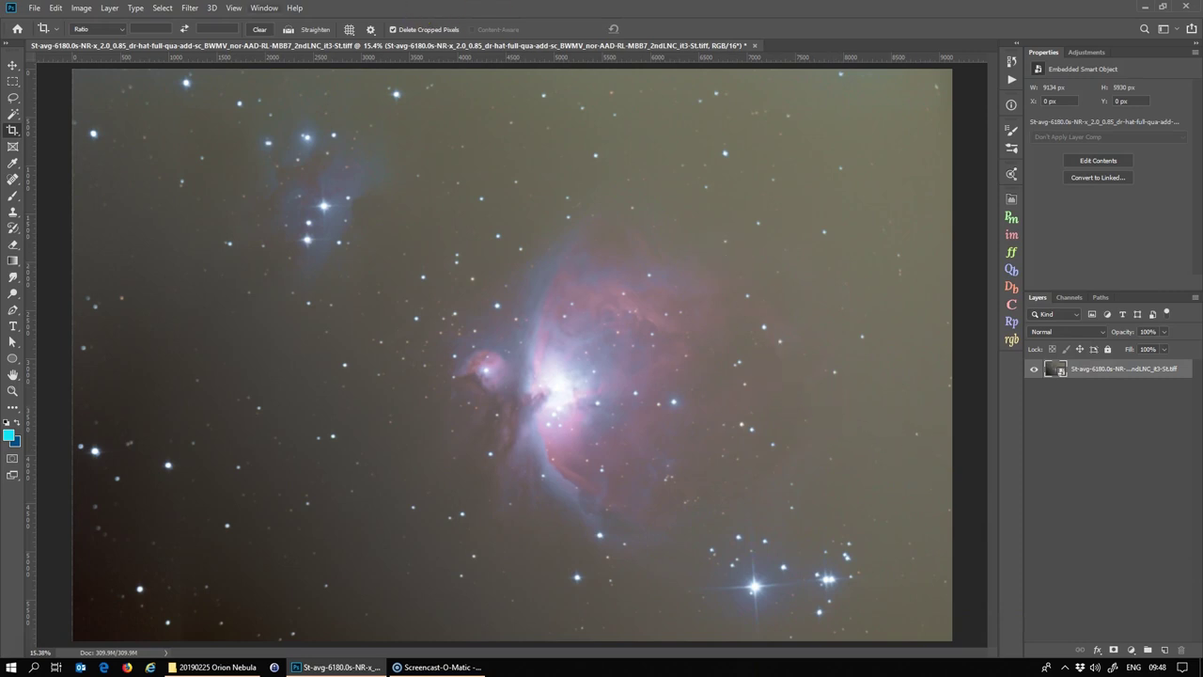
Open the Camera Raw Filter on the Smart Object and switch the highlight clipping warning off and back on
left_click(189, 8)
left_click(222, 83)
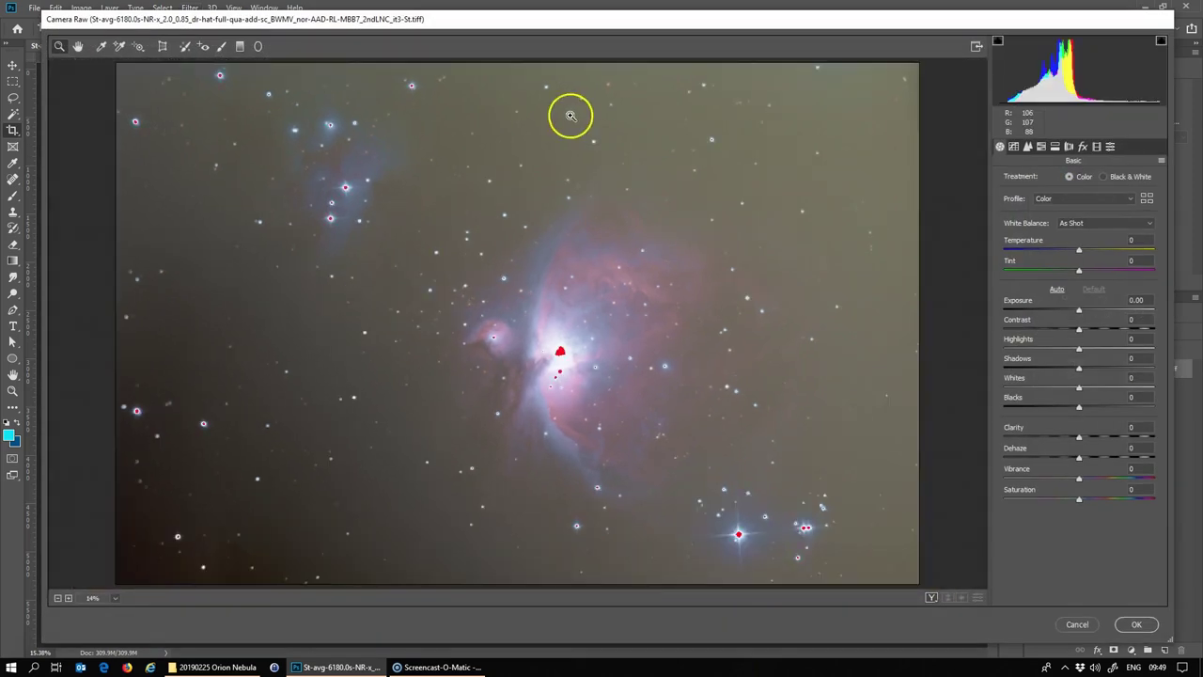
left_click(1162, 44)
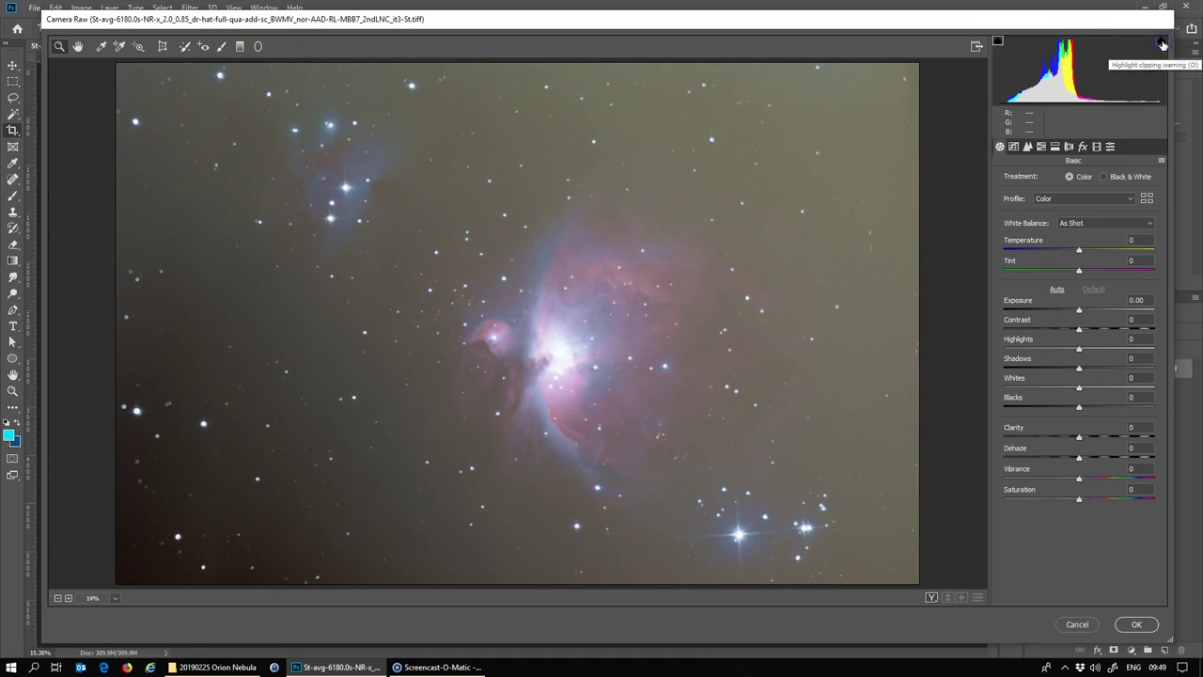
left_click(1162, 43)
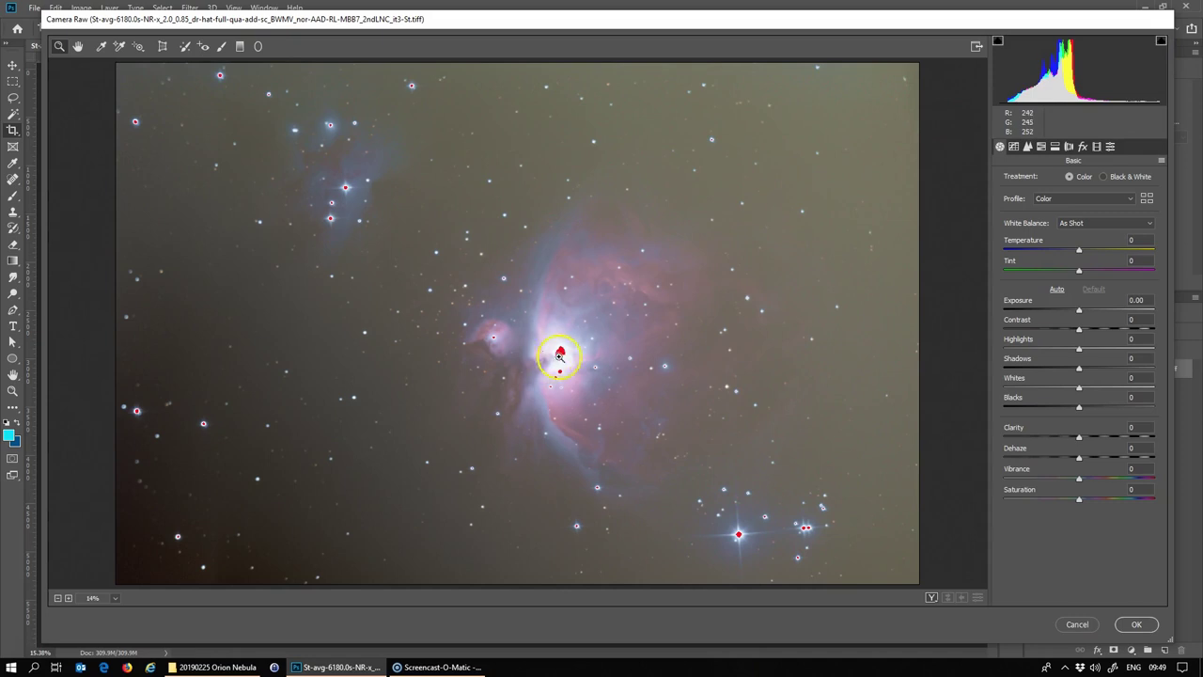
Test highlight clipping with Exposure at +3.00, and bring Exposure back to +0.05
left_click_drag(1079, 310, 1125, 314)
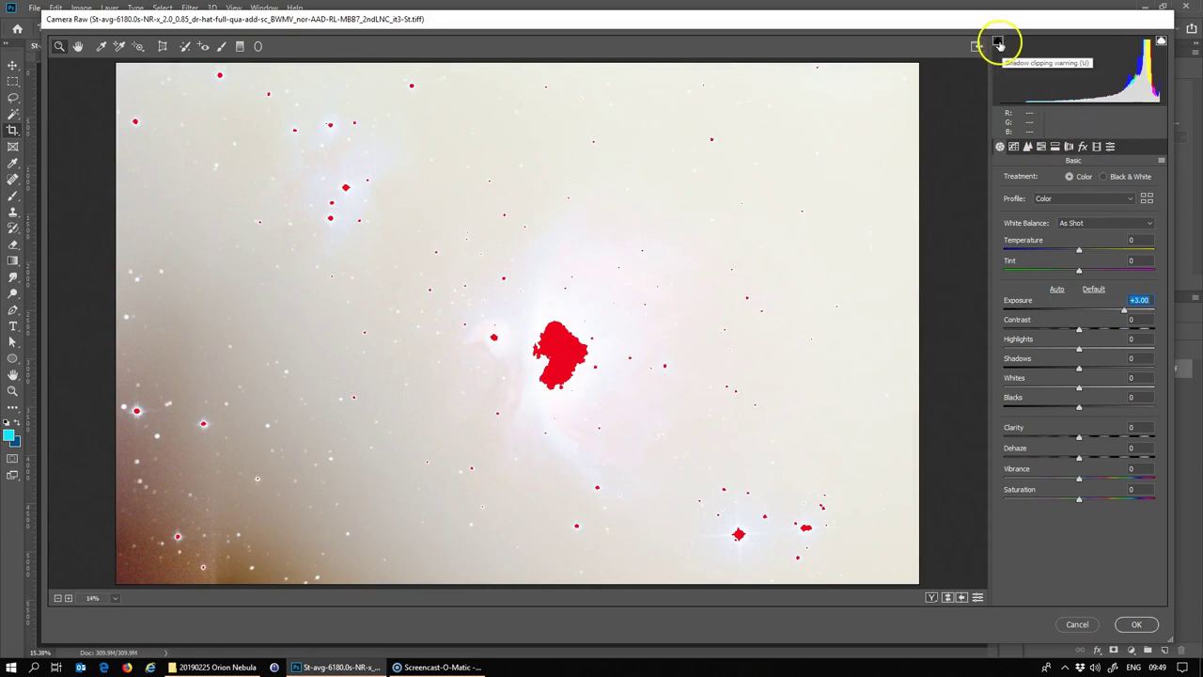
left_click_drag(1124, 302, 1078, 342)
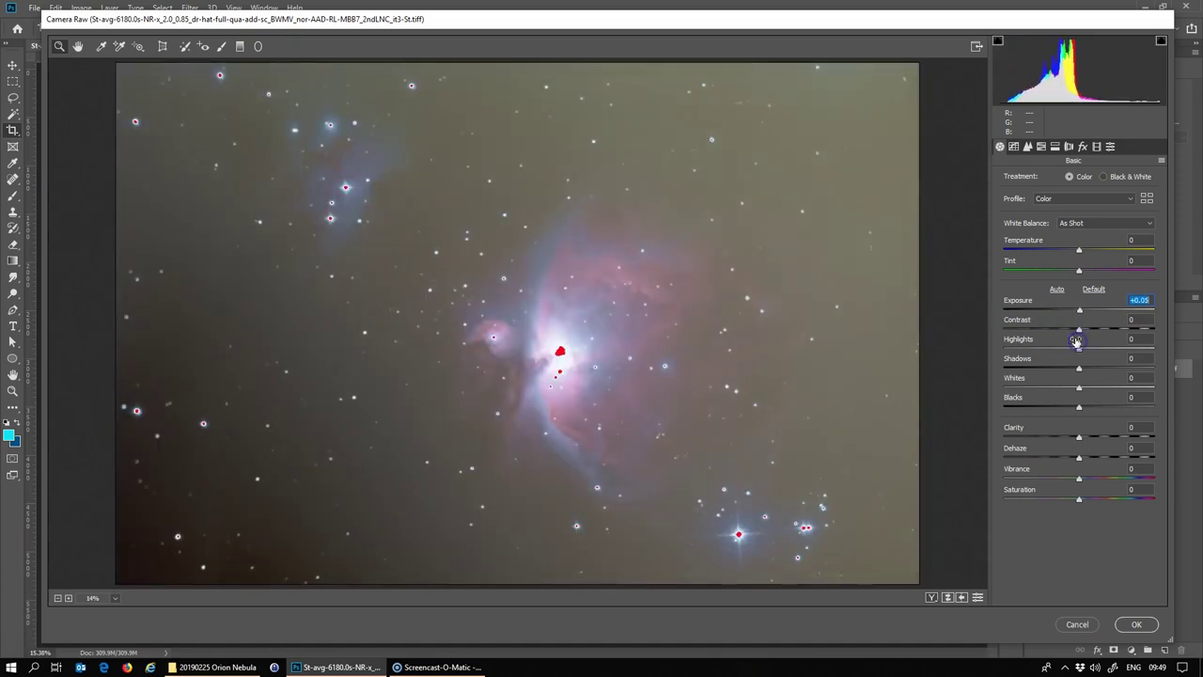
Test highlight clipping with Exposure at +3.00, and reset Exposure to 0.00
type("3")
key("Return")
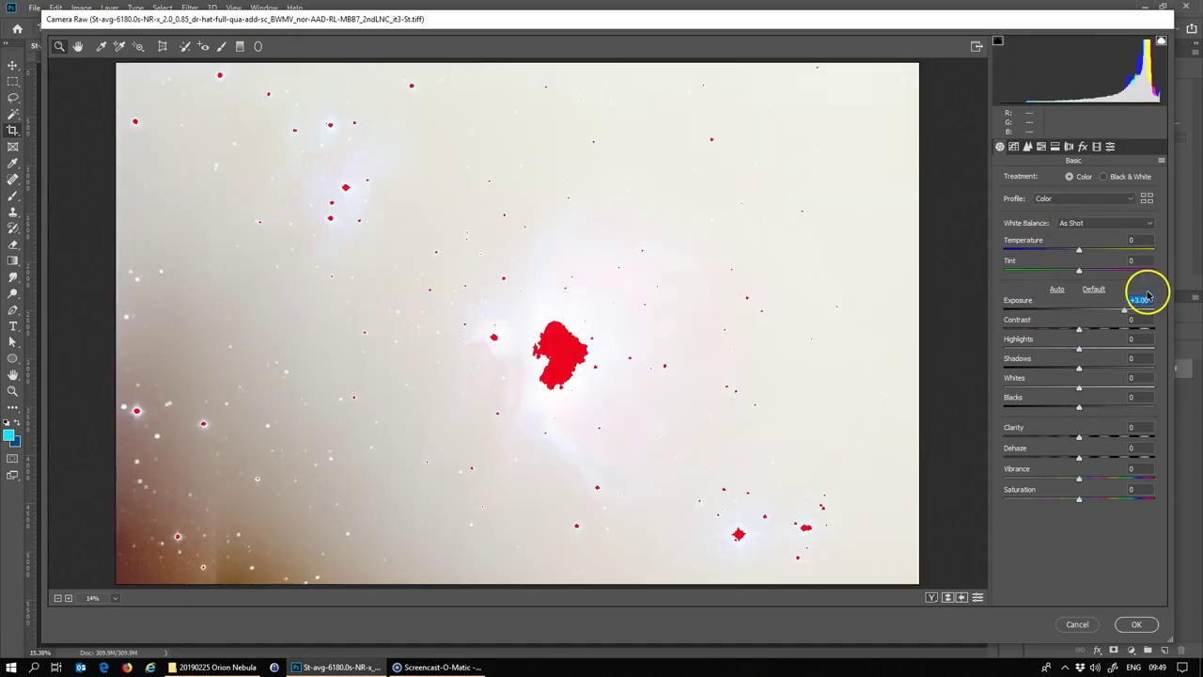
type("0")
key("Return")
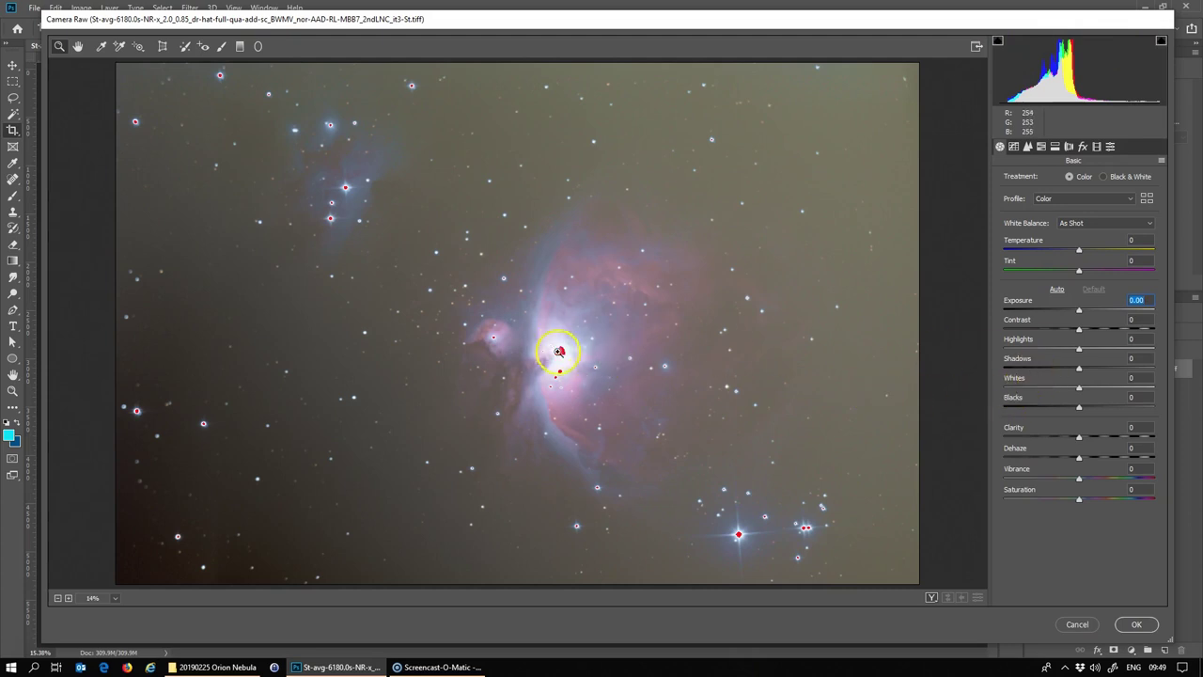
Lower Whites to -92, examine the nebula core at 50% magnification, and ease Whites back to -67
left_click_drag(1086, 390, 1009, 390)
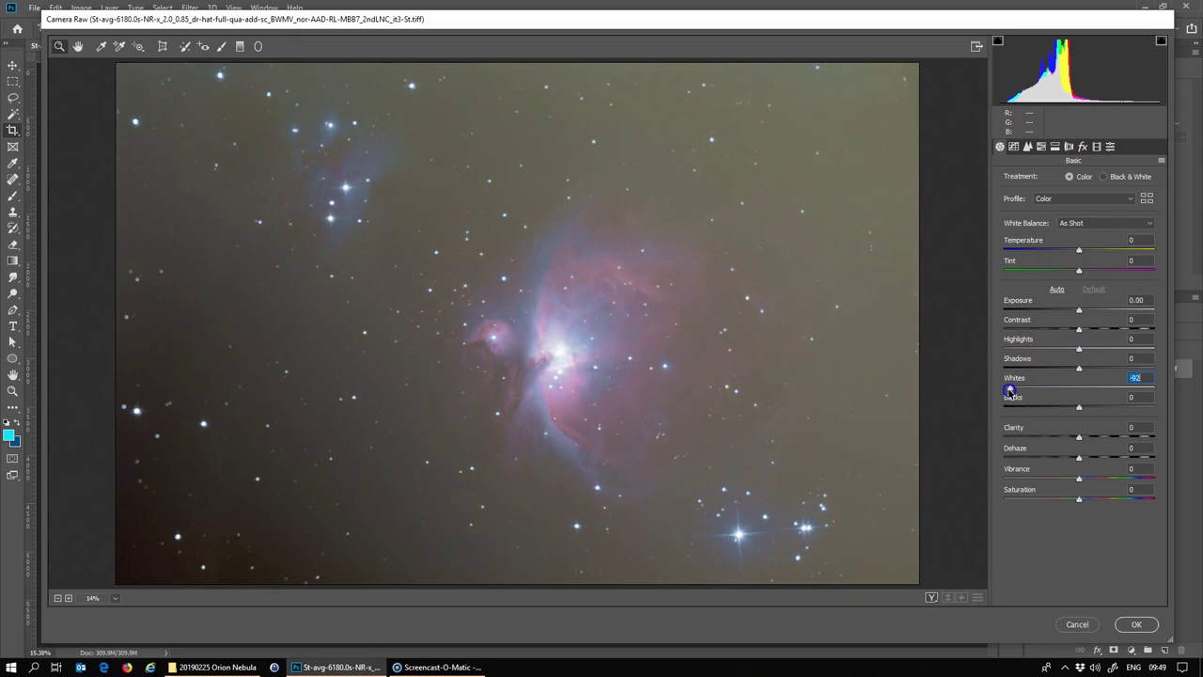
left_click(739, 366)
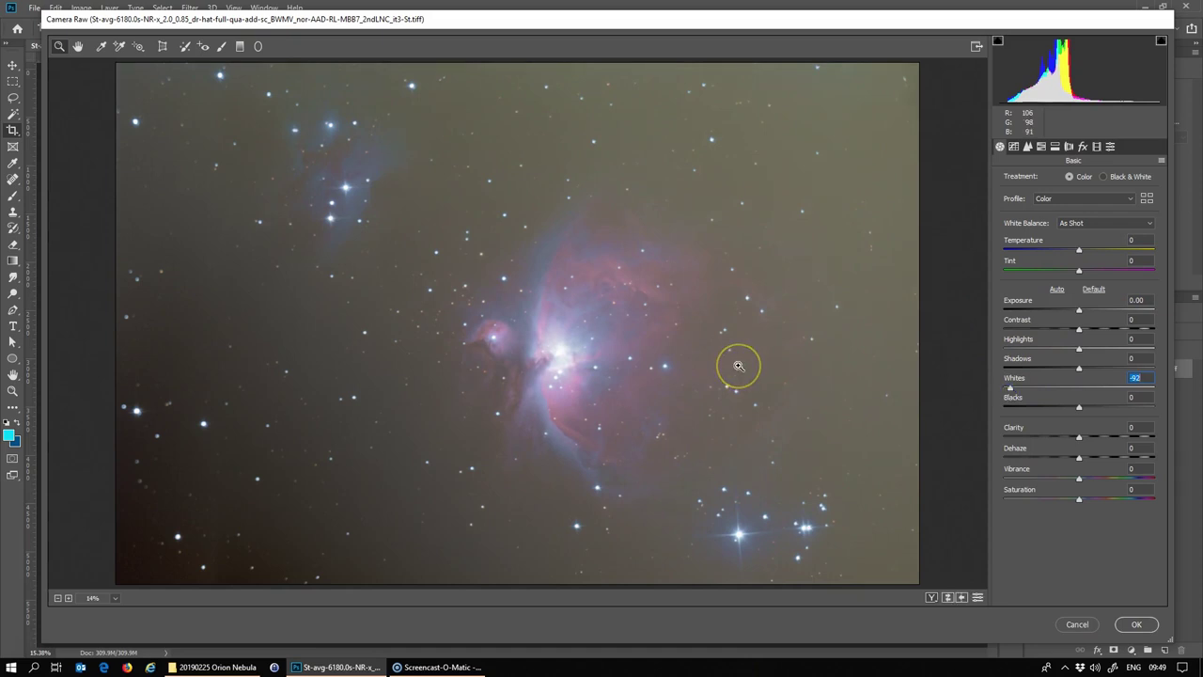
key("ctrl+plus")
key("ctrl+plus")
key("ctrl+plus")
key("ctrl+plus")
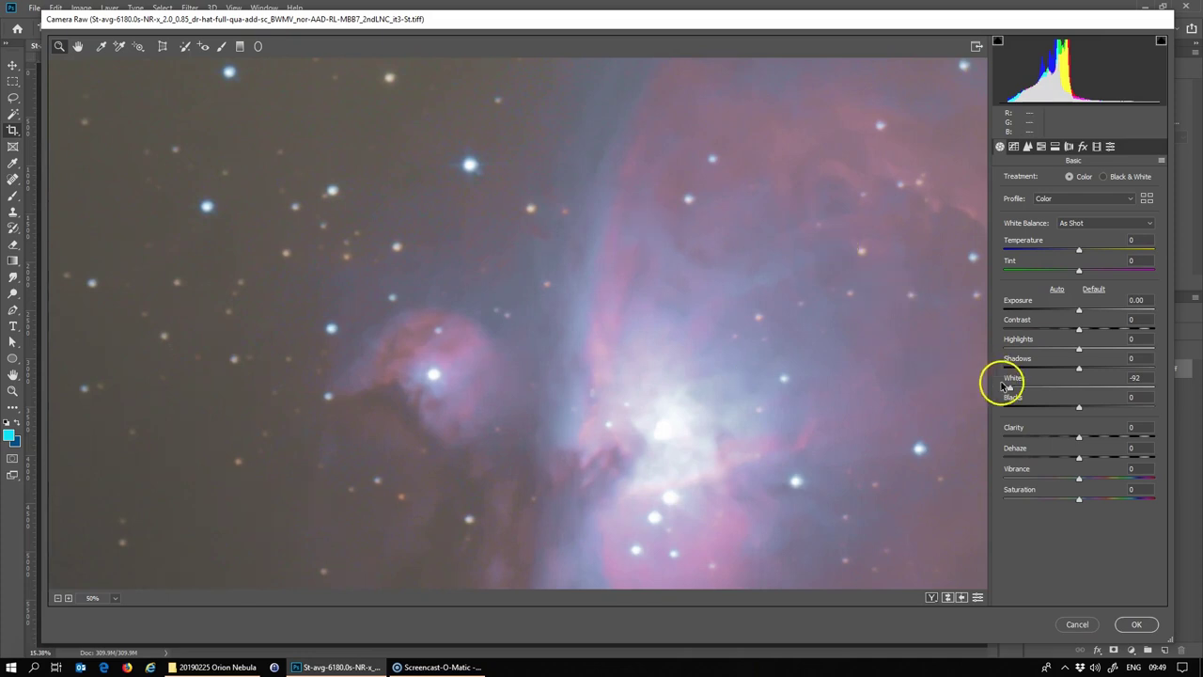
left_click_drag(1012, 389, 1035, 395)
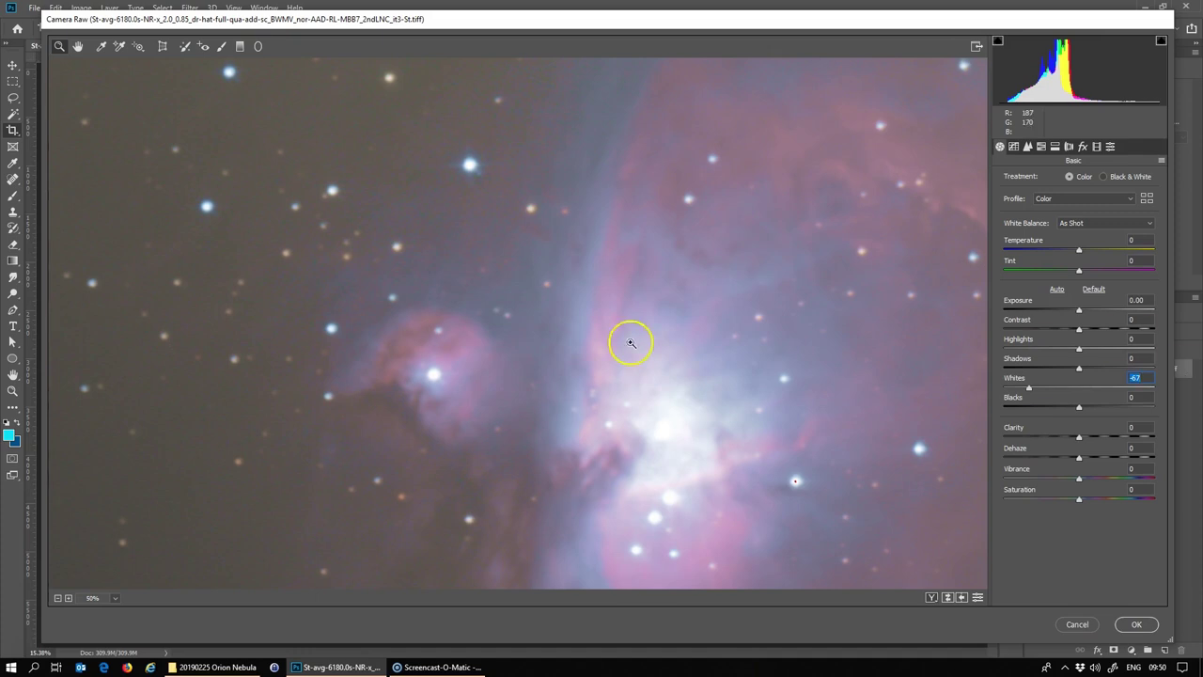
Examine the bright stars near the image's left edge at up to 200% magnification for remaining highlight clipping
key("ctrl+minus")
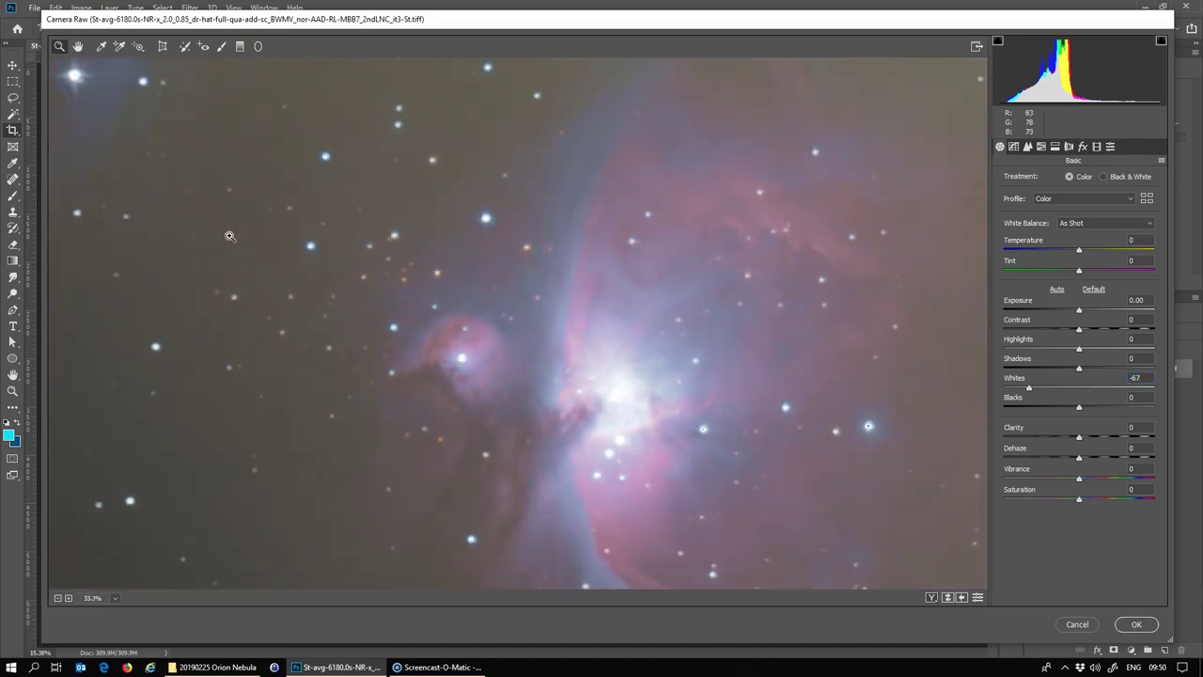
key("ctrl+minus")
key("ctrl+minus")
key("ctrl+minus")
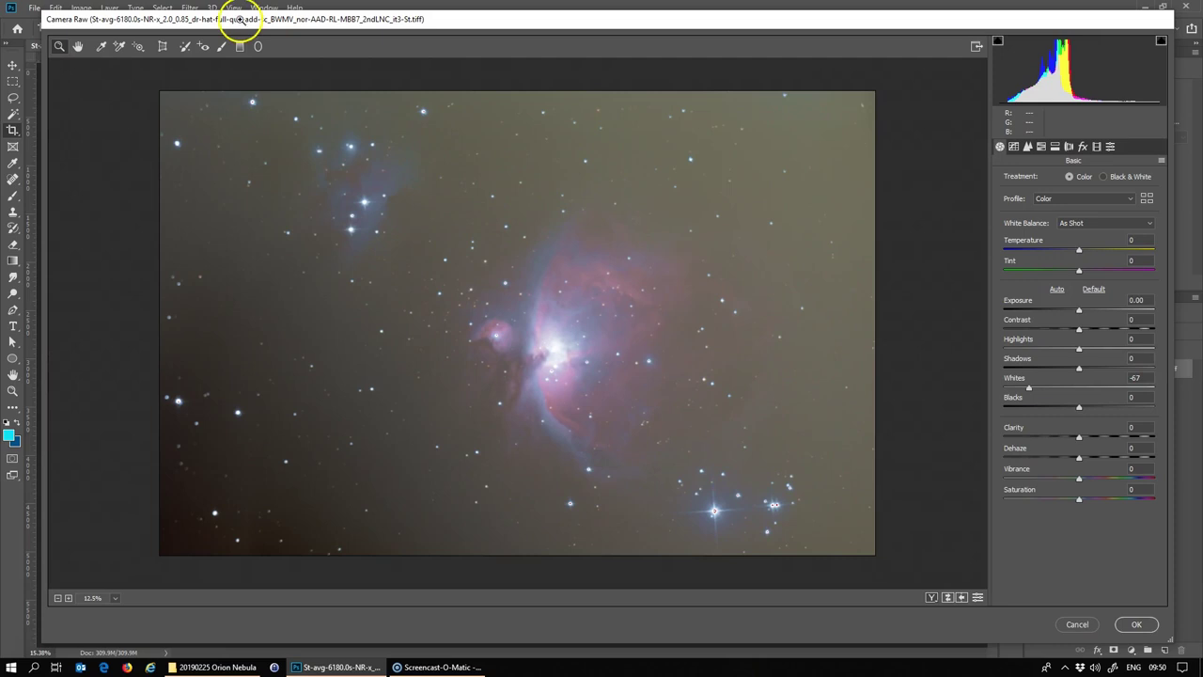
left_click(178, 400)
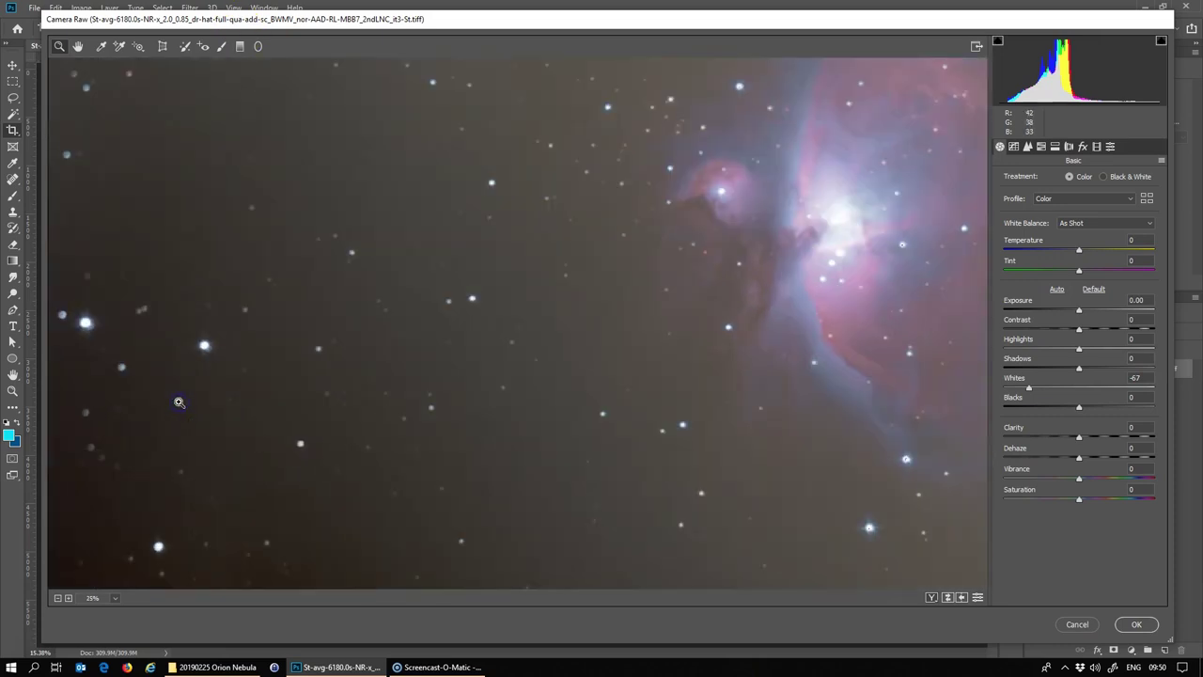
left_click(79, 326)
left_click(77, 318)
left_click(81, 314)
left_click(79, 312)
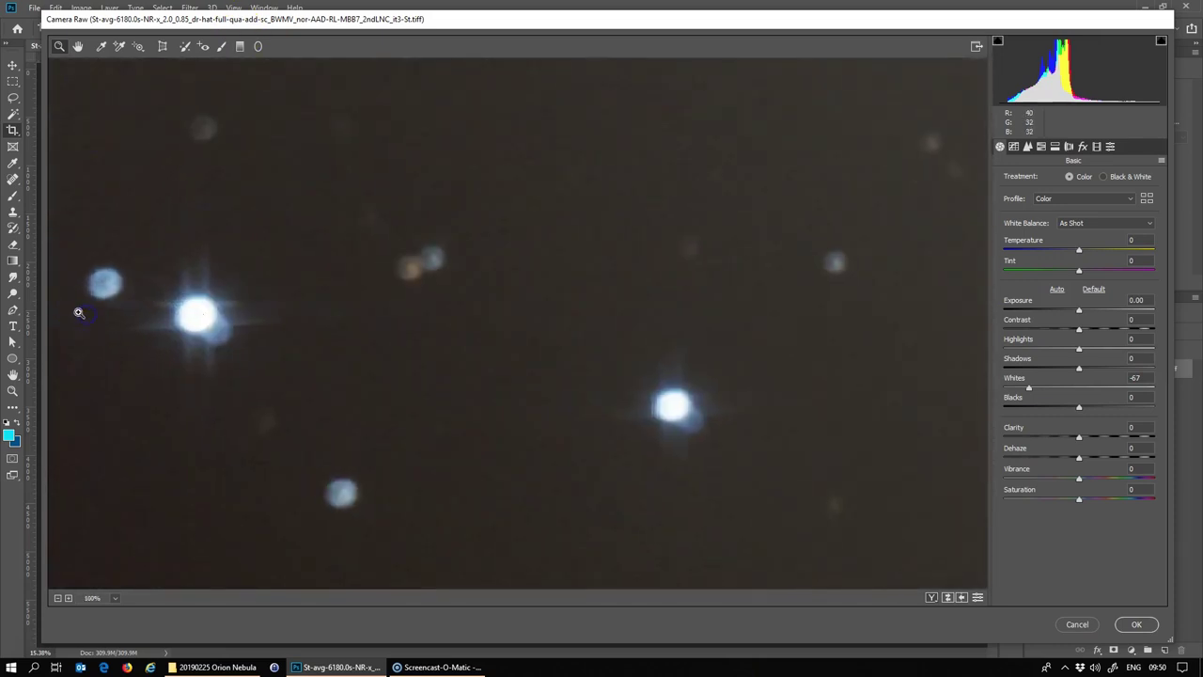
left_click(79, 312)
left_click(78, 46)
left_click_drag(220, 239, 766, 215)
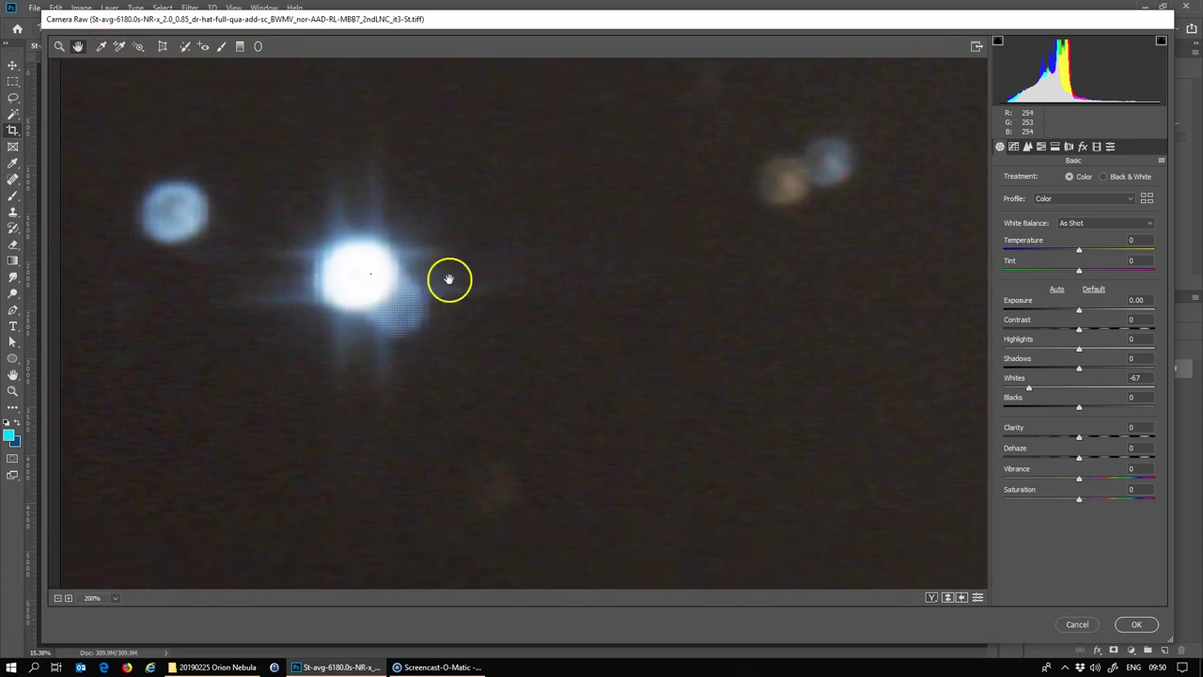
Set Whites to -70 and apply the Camera Raw adjustments to the Smart Object
left_click(1142, 377)
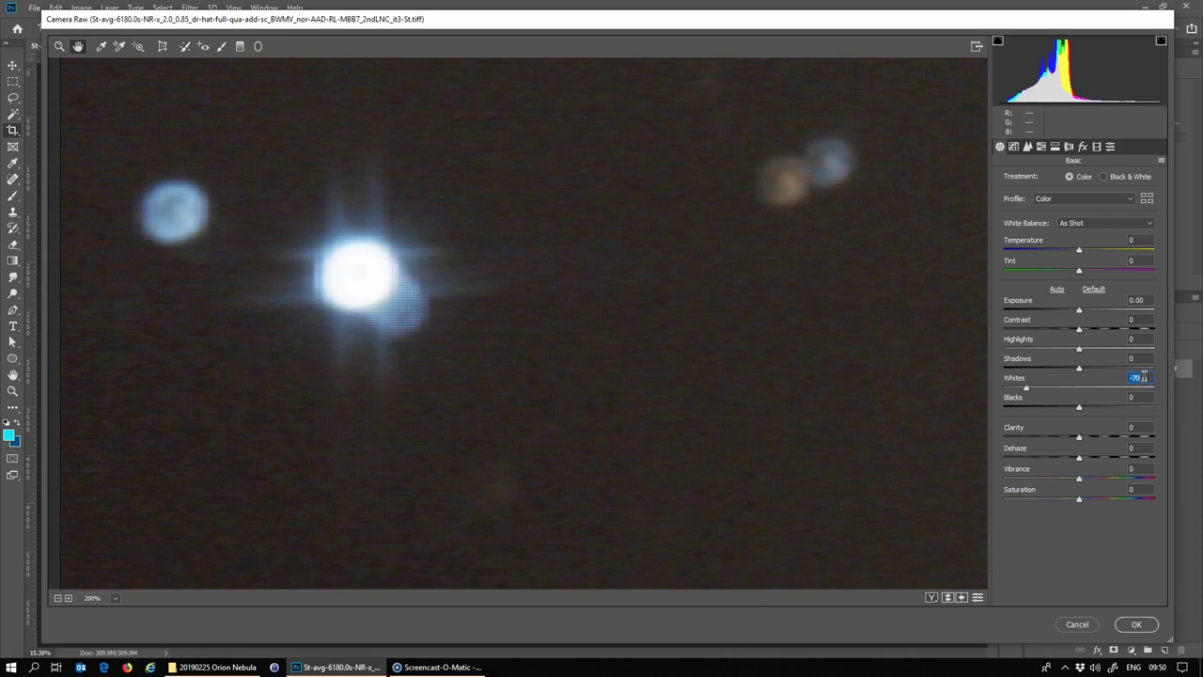
key("ctrl+0")
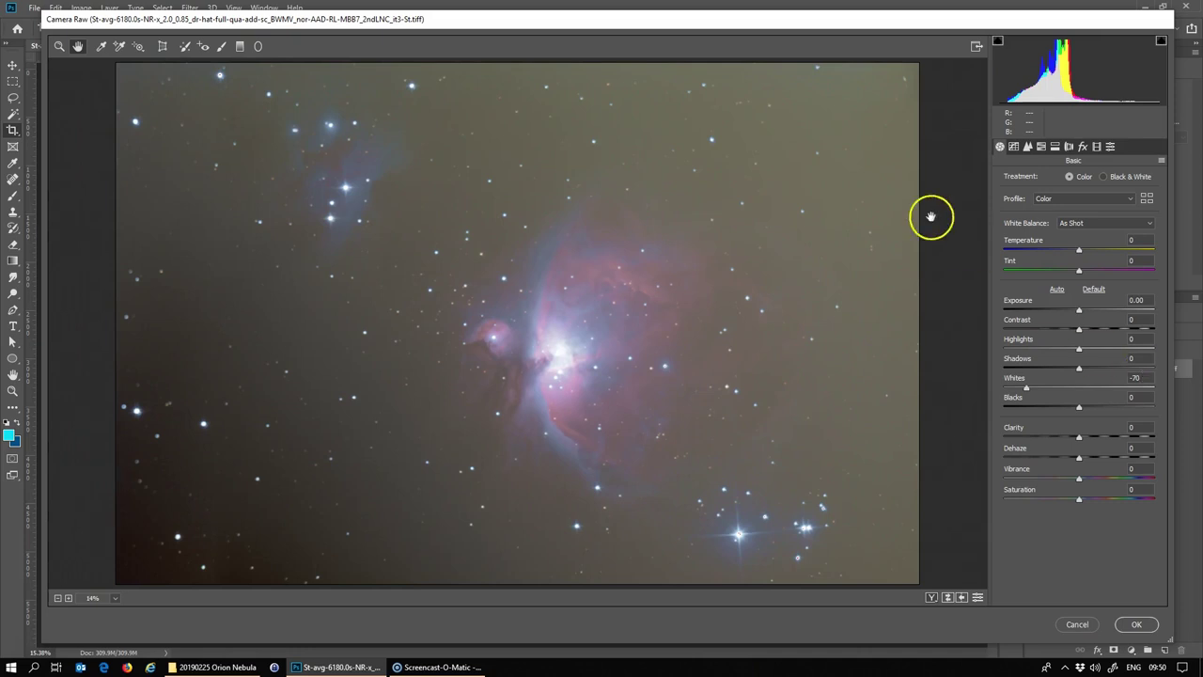
left_click(1123, 628)
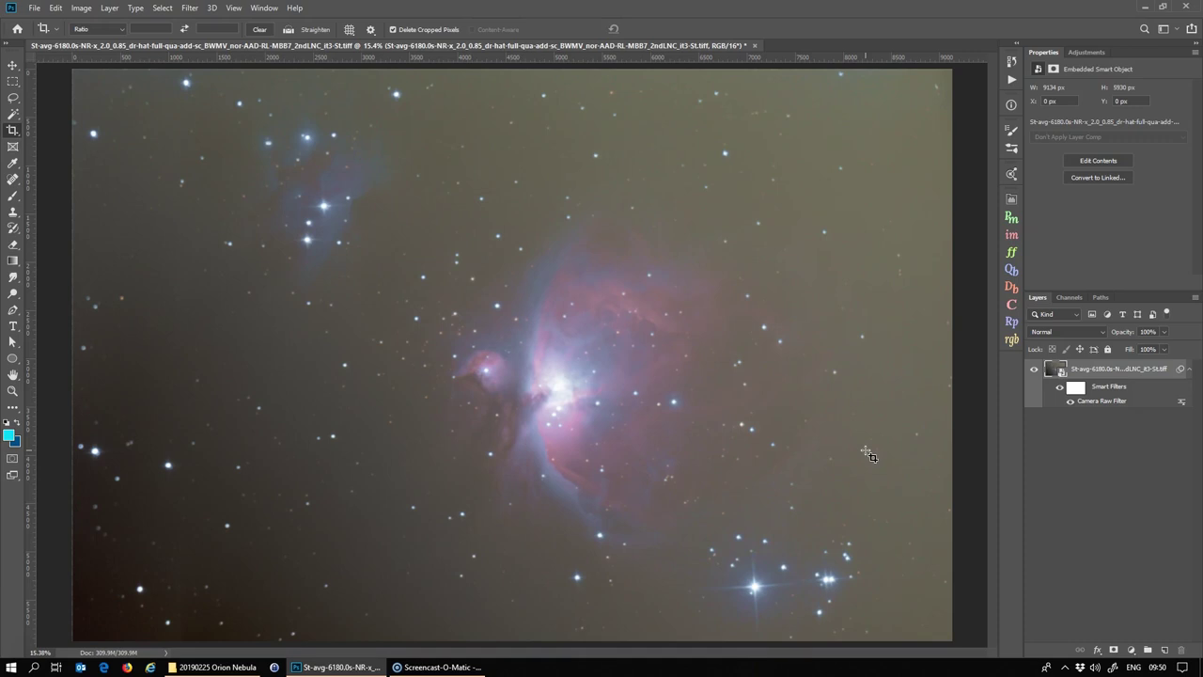
Try to rotate the nebula image steeply within the Crop tool's frame
left_click(793, 233)
mouse_move(793, 233)
left_mouse_down()
mouse_move(927, 75)
mouse_move(938, 80)
left_mouse_up()
key("ctrl+minus")
key("ctrl+minus")
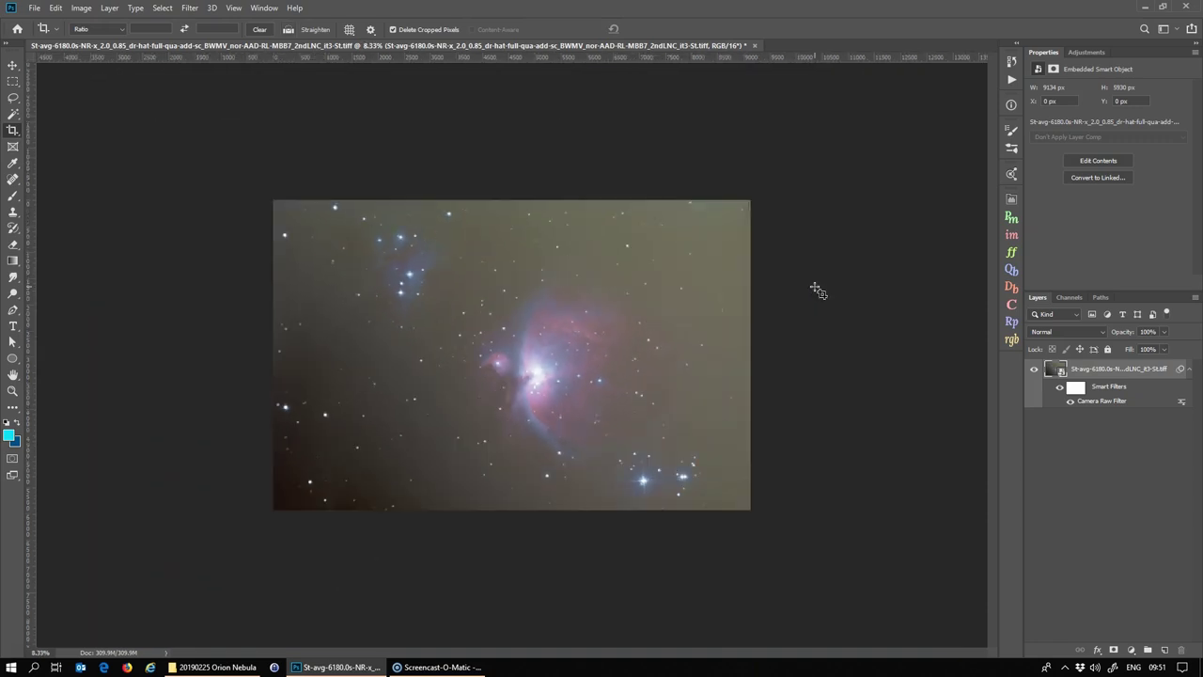
left_click(806, 276)
left_click(795, 263)
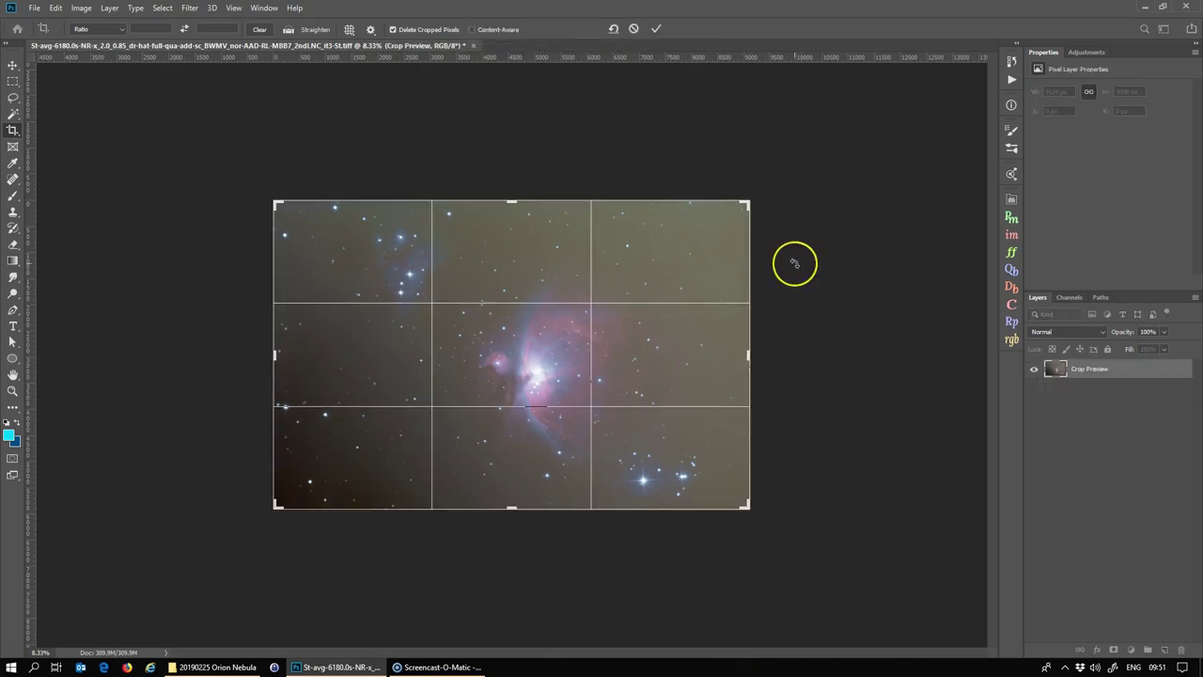
left_click_drag(773, 186, 689, 517)
key("ctrl+r")
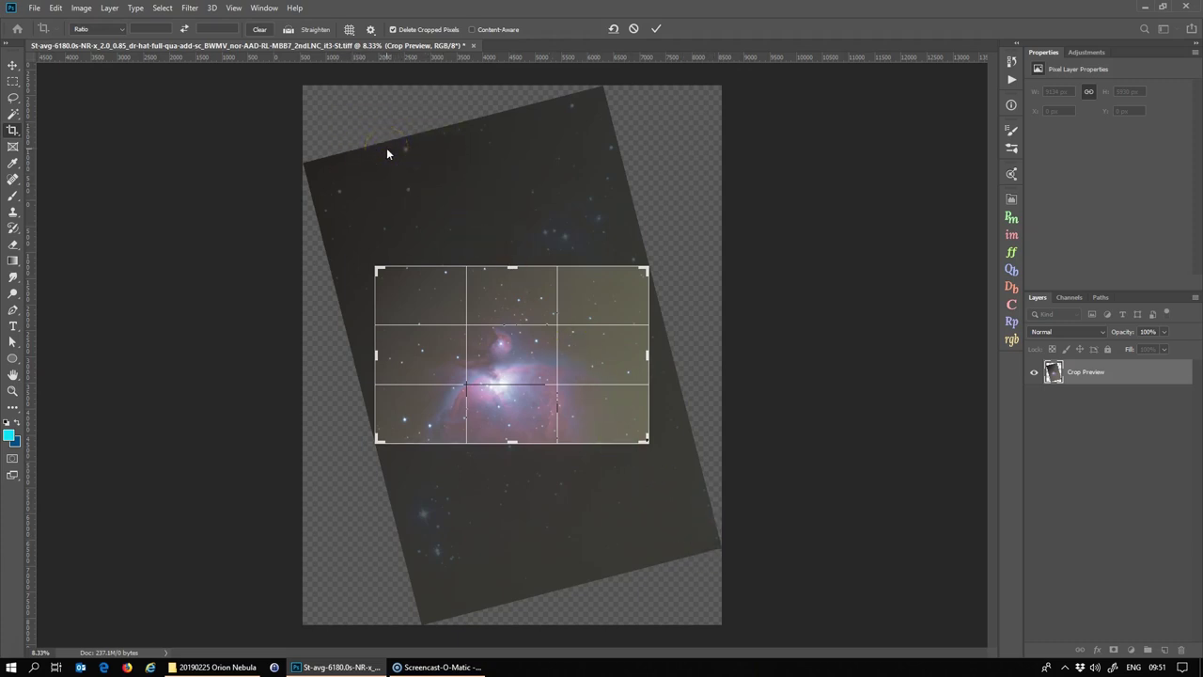
key("Return")
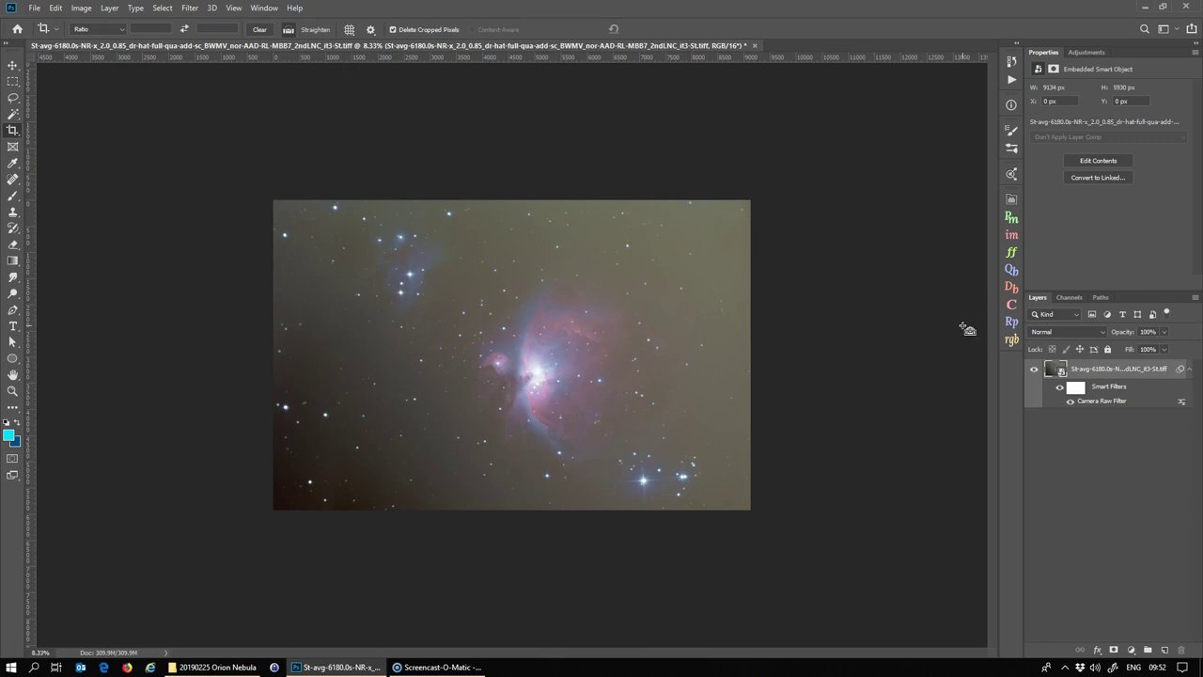
Try to open the RC-Astro GradientXTerminator filter on the Smart Object layer, and deselect the layer
key("ctrl+0")
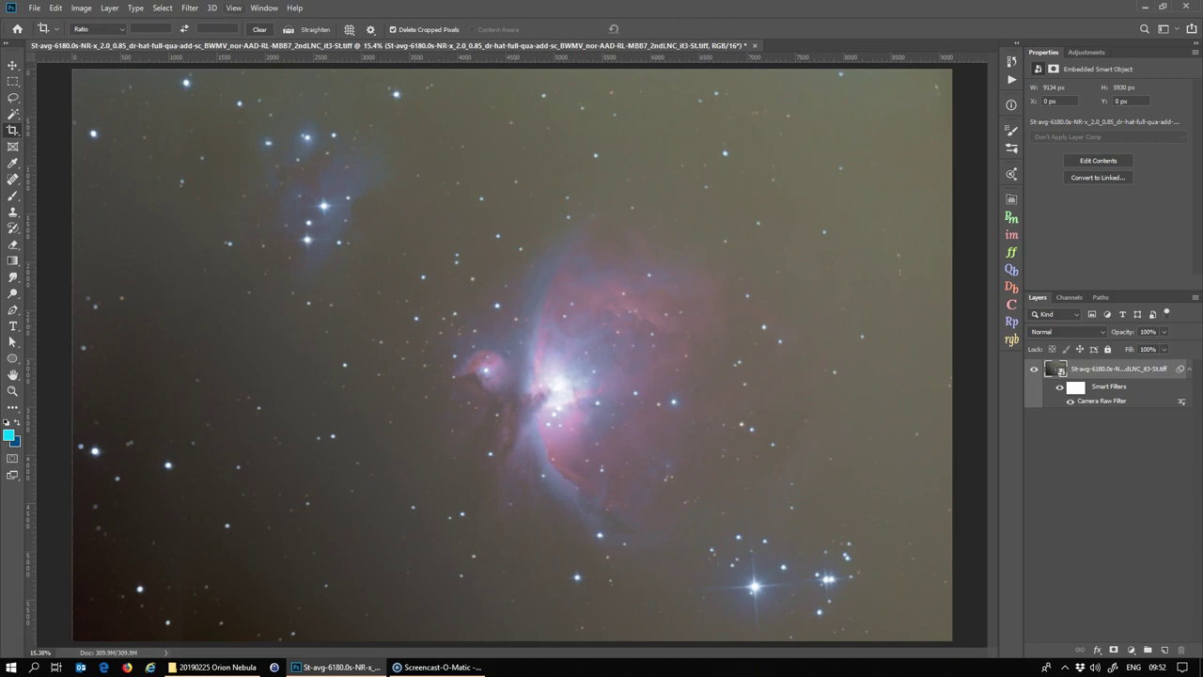
left_click(190, 8)
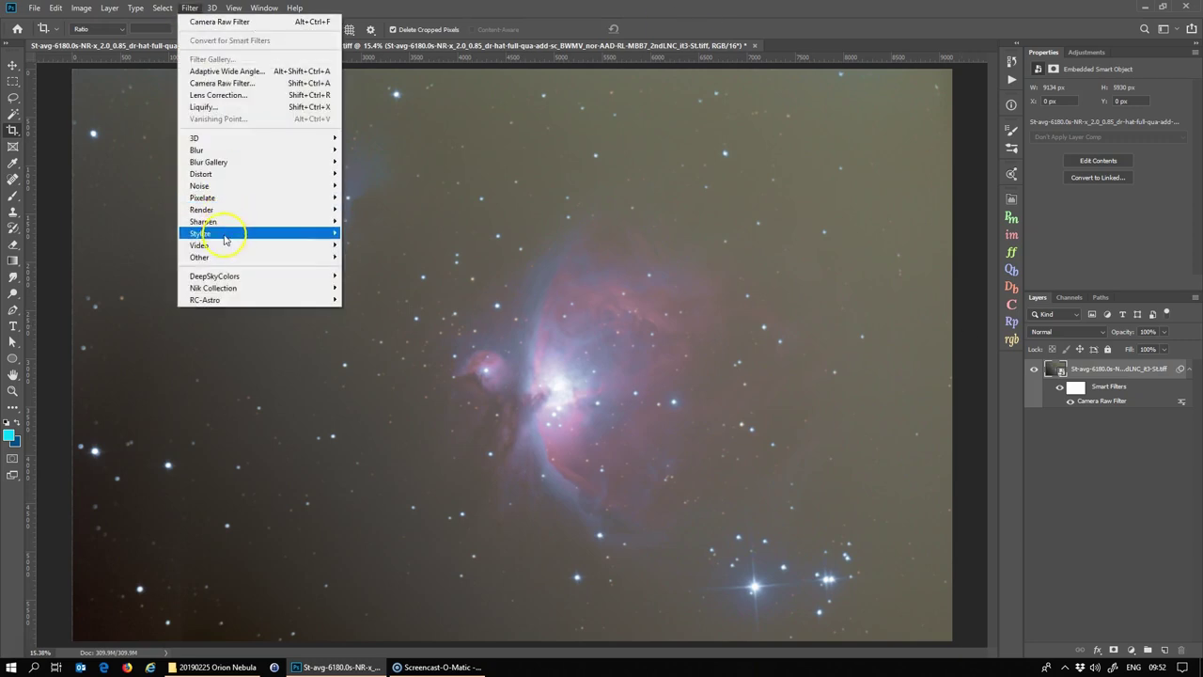
mouse_move(221, 302)
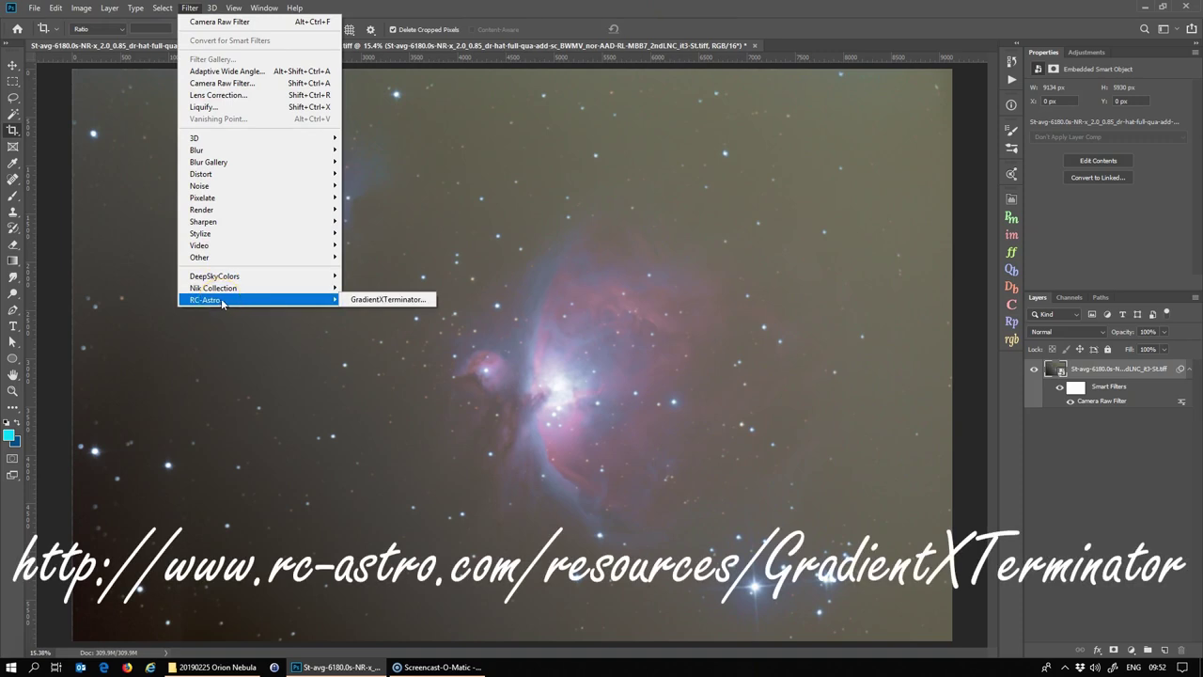
left_click(357, 301)
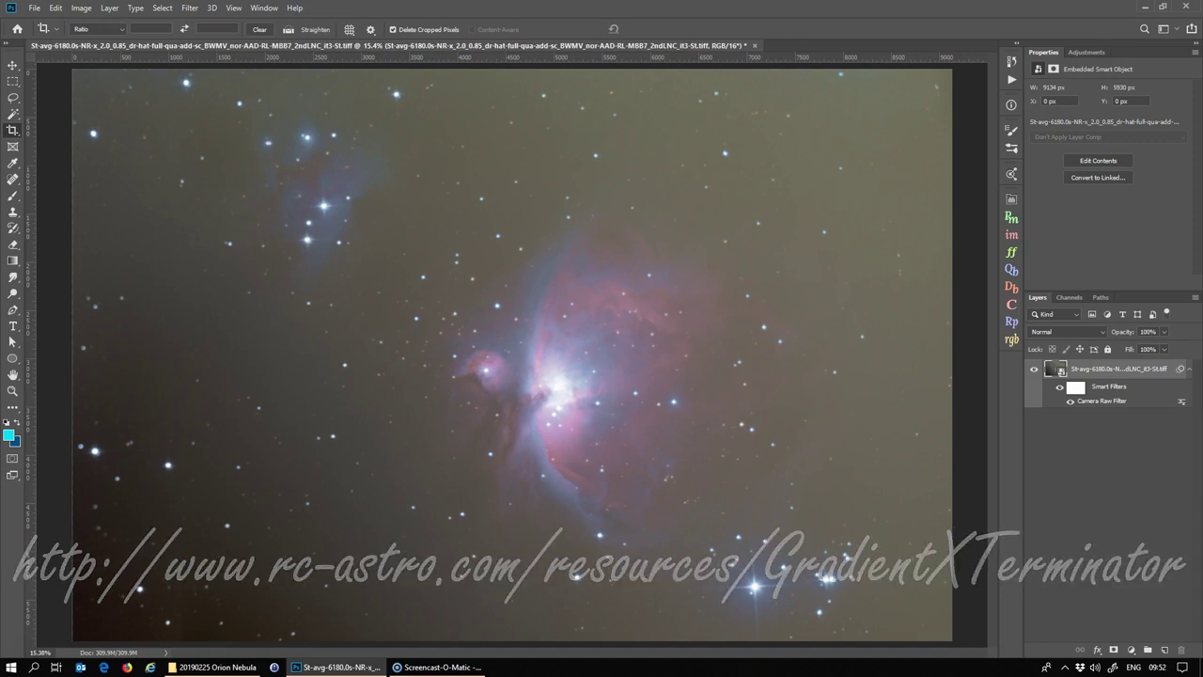
left_click(1112, 455)
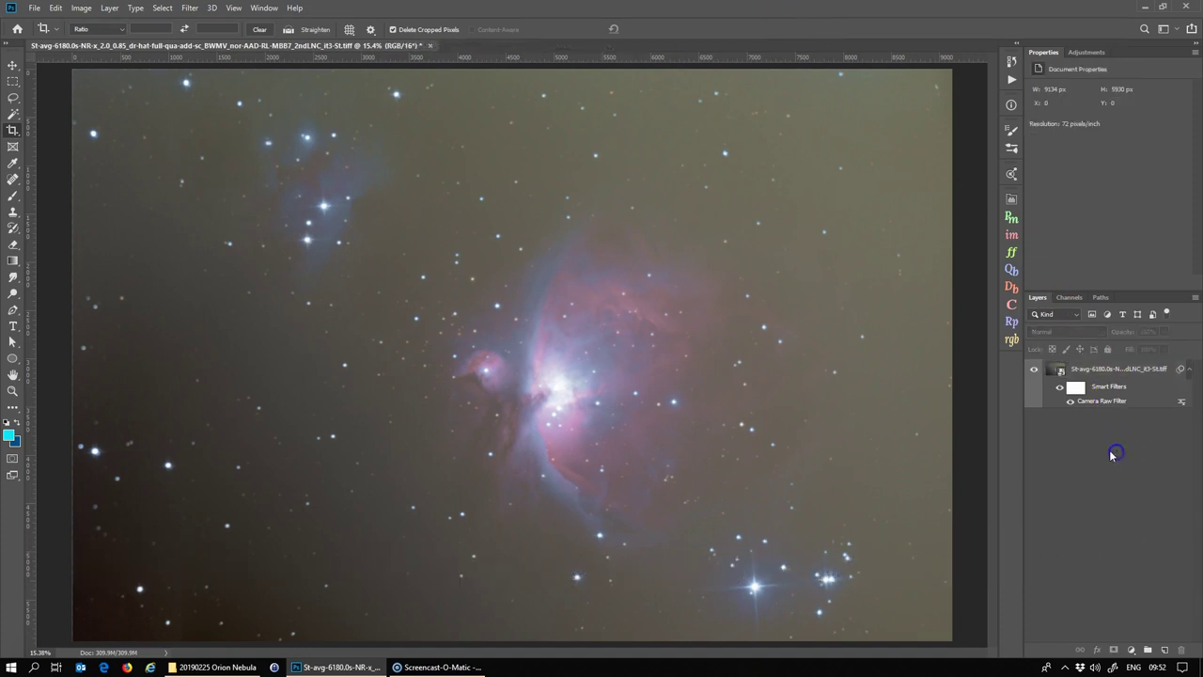
Duplicate the nebula Smart Object layer and rasterize the copy
left_click(1120, 369)
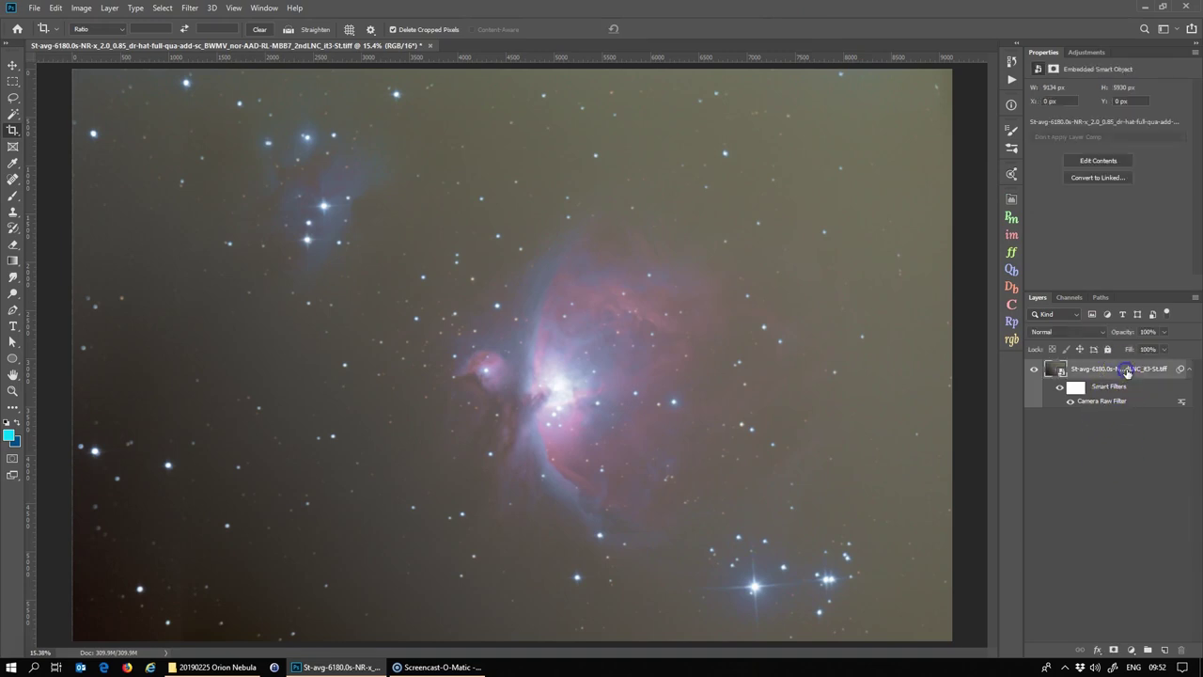
key("ctrl+j")
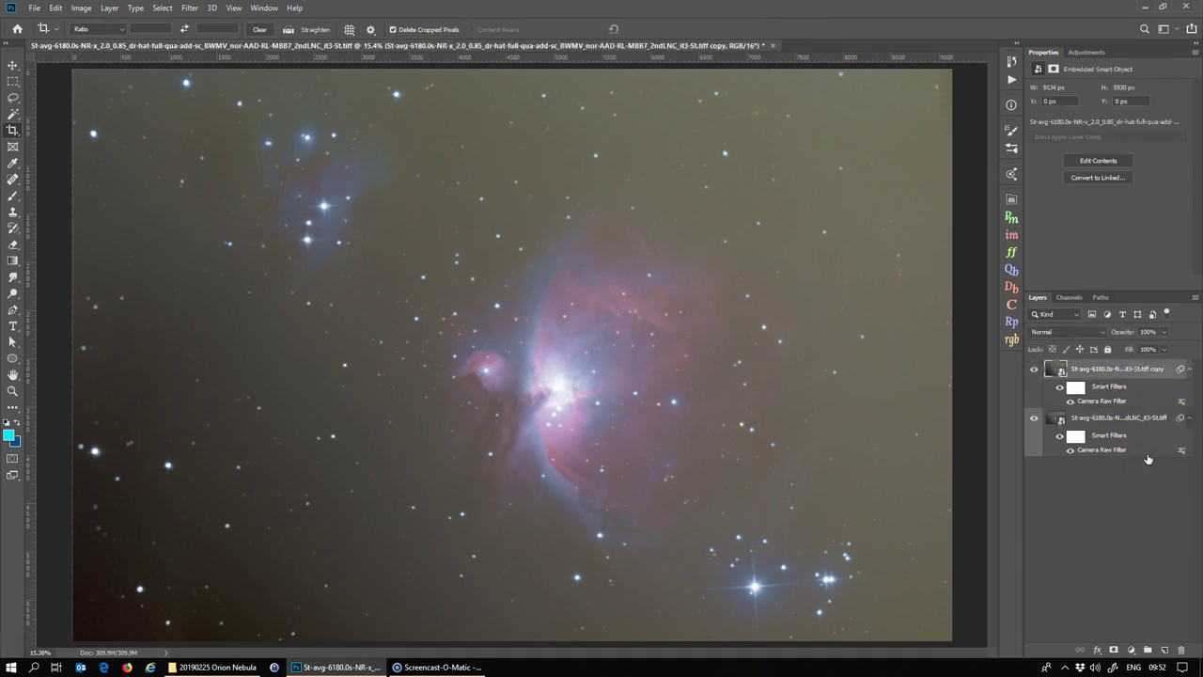
right_click(1101, 366)
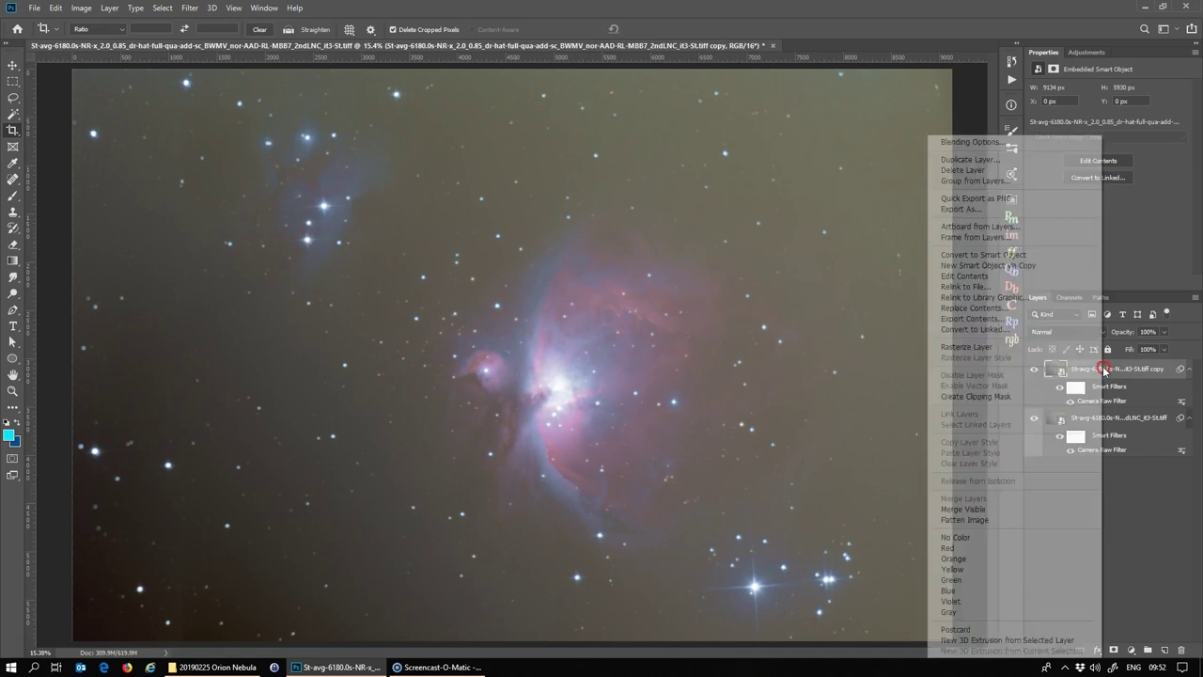
left_click(1022, 347)
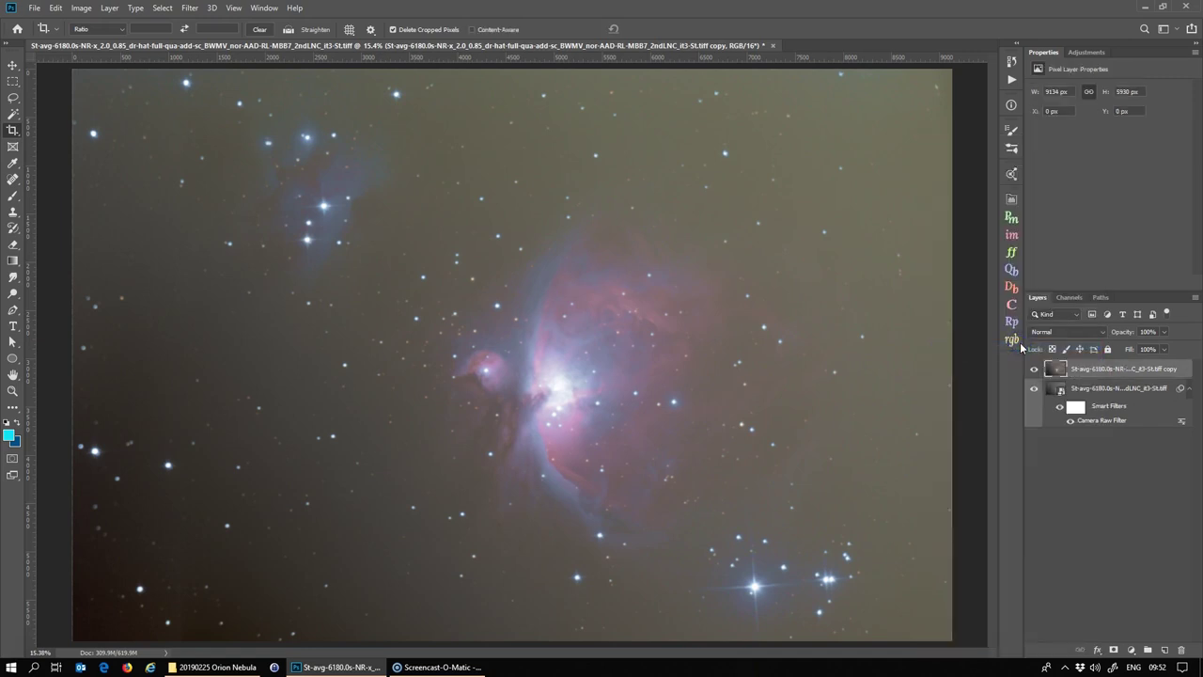
Rename the rasterized copy as Gradient XTerminator 1
double_click(1106, 367)
type("Gradient XTerminator 1")
key("Return")
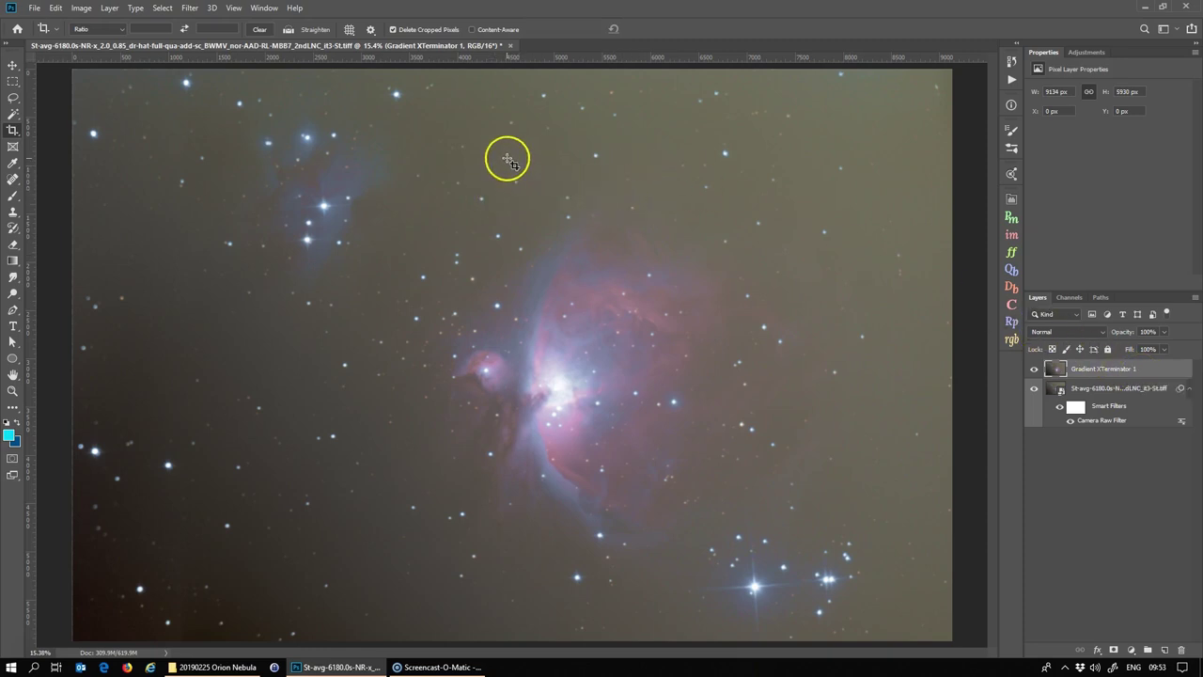
Select the Lasso tool and add a Levels adjustment layer with black input 51 and midtone 1.44
left_click(13, 98)
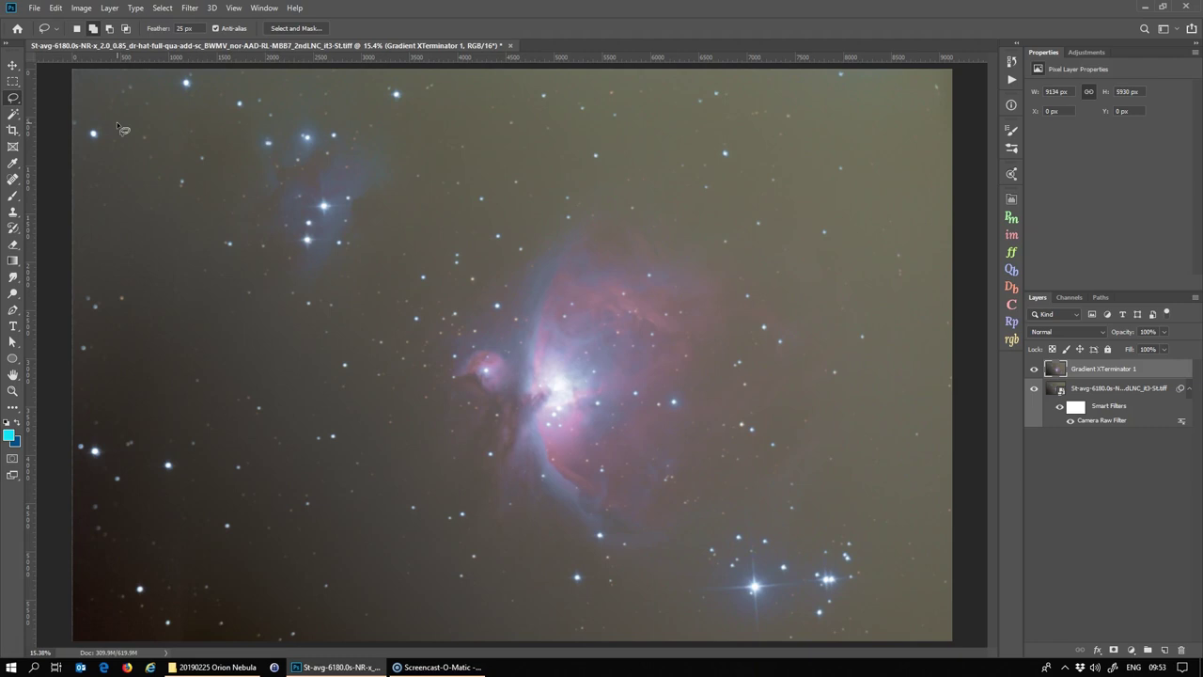
left_click(1087, 51)
left_click(1072, 80)
left_click_drag(1183, 182, 1117, 184)
left_click(1119, 172)
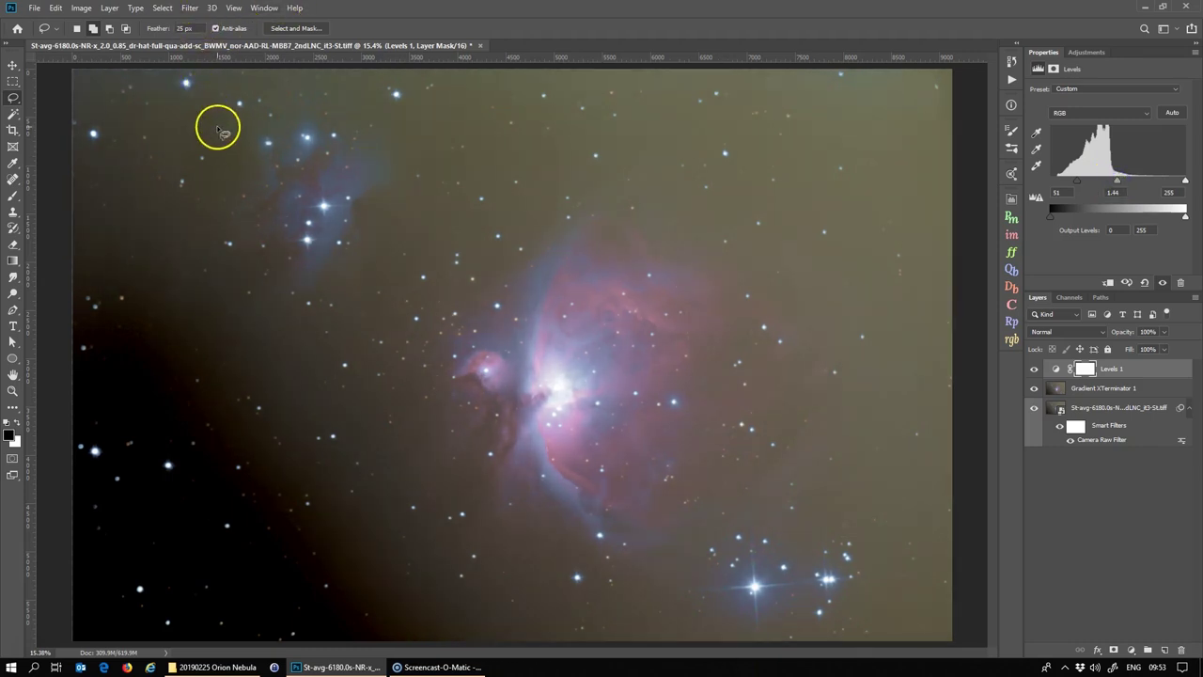
Try the Lasso's Add to selection mode by outlining two sky patches in the image's upper-left area
left_click(93, 30)
left_click_drag(143, 150, 119, 126)
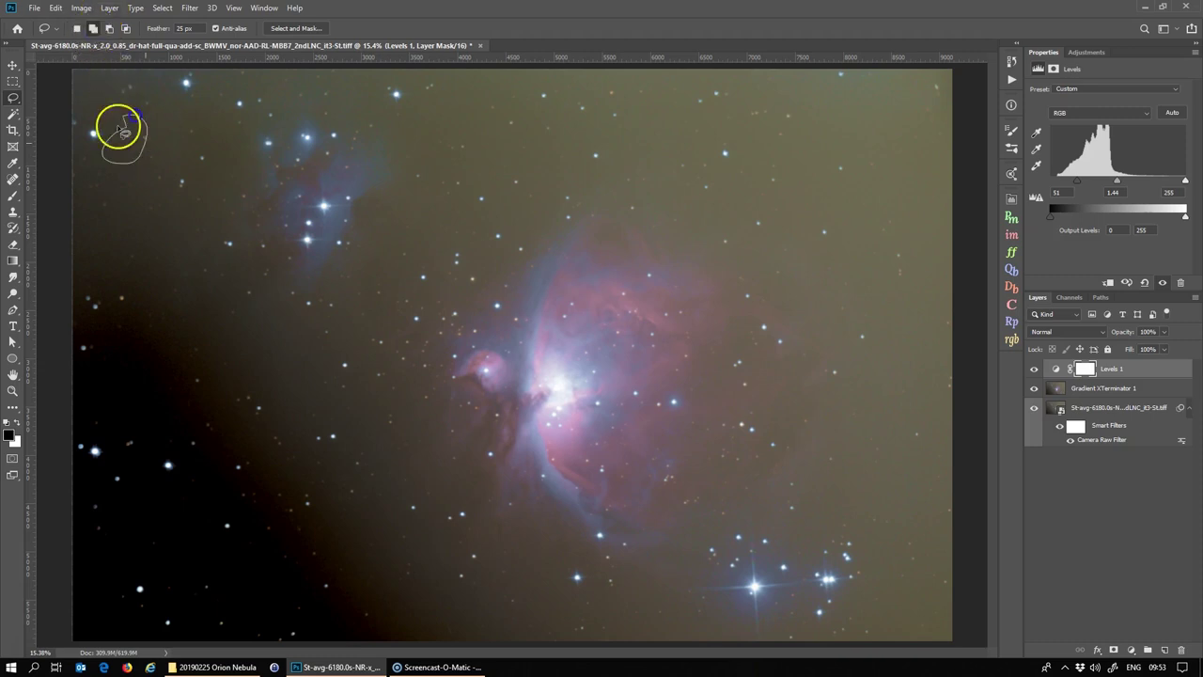
left_click_drag(164, 162, 215, 149)
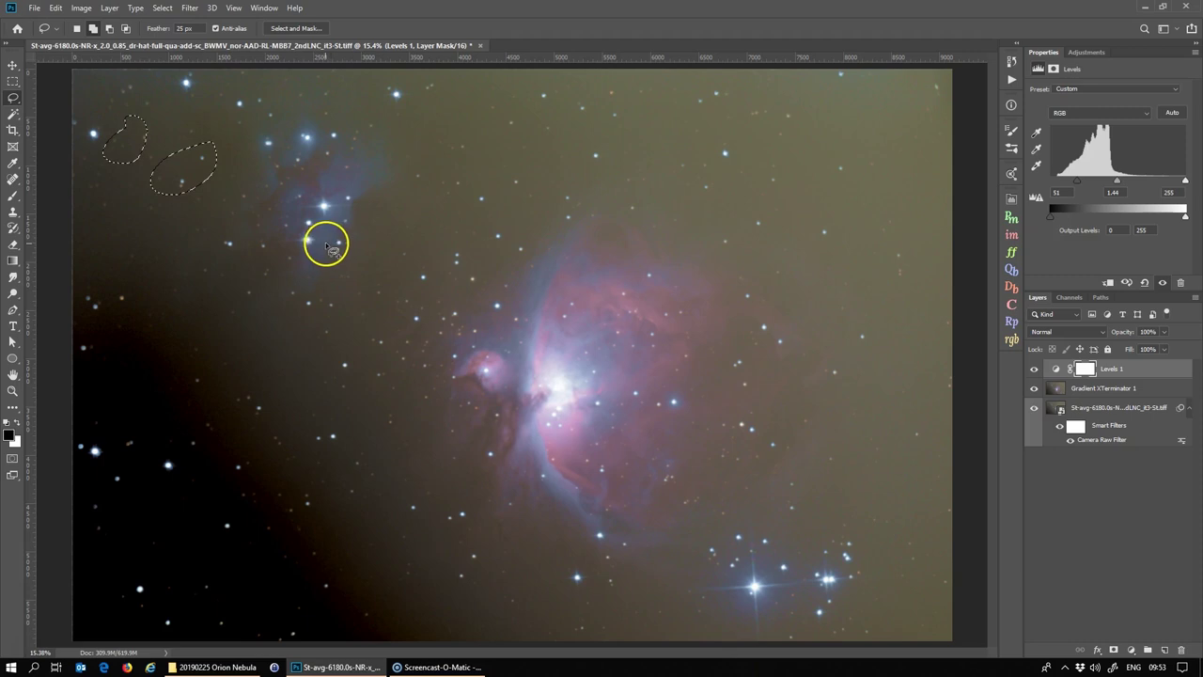
Clear the selection, try the Lasso in Subtract from selection mode, deselect again and restore Add to selection mode
left_click(109, 28)
key("ctrl+d")
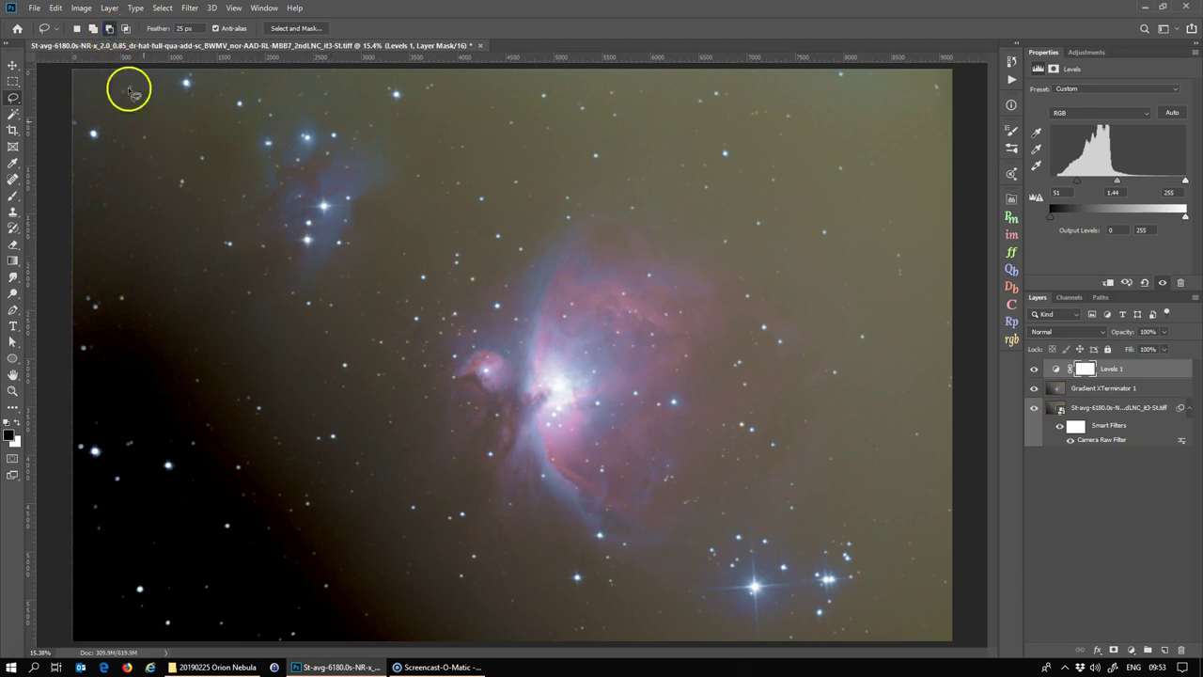
mouse_move(161, 167)
left_mouse_down()
mouse_move(142, 226)
mouse_move(175, 147)
mouse_move(175, 196)
mouse_move(200, 241)
mouse_move(233, 152)
left_mouse_up()
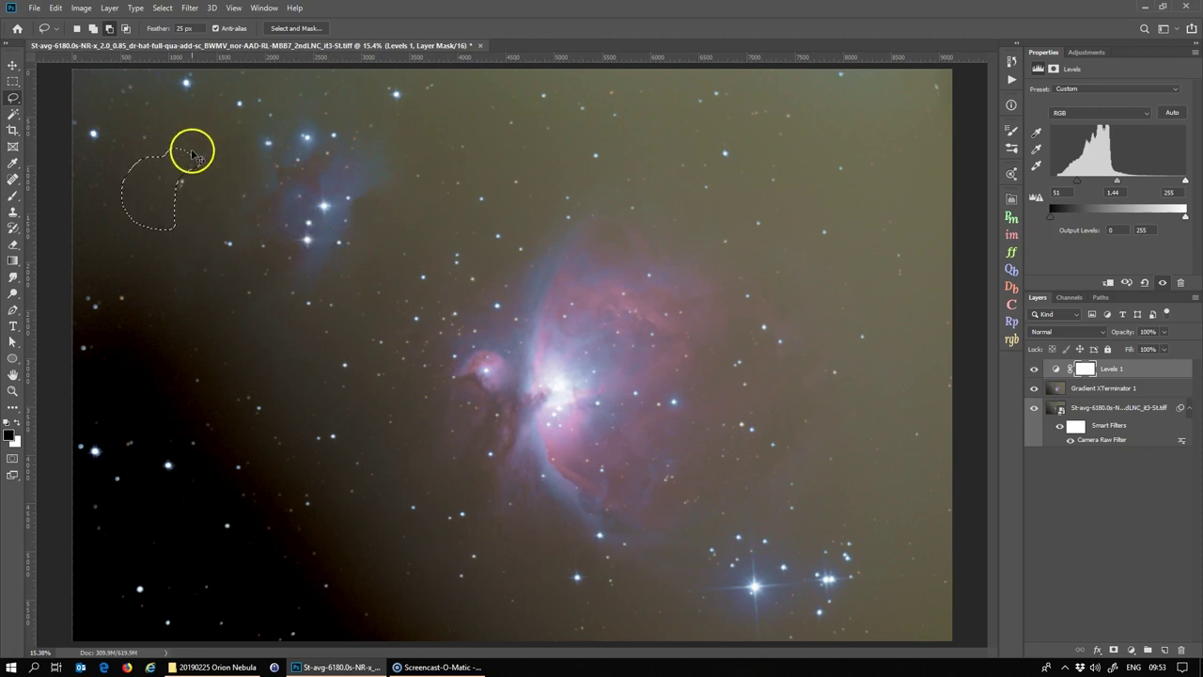
key("ctrl+d")
left_click(93, 28)
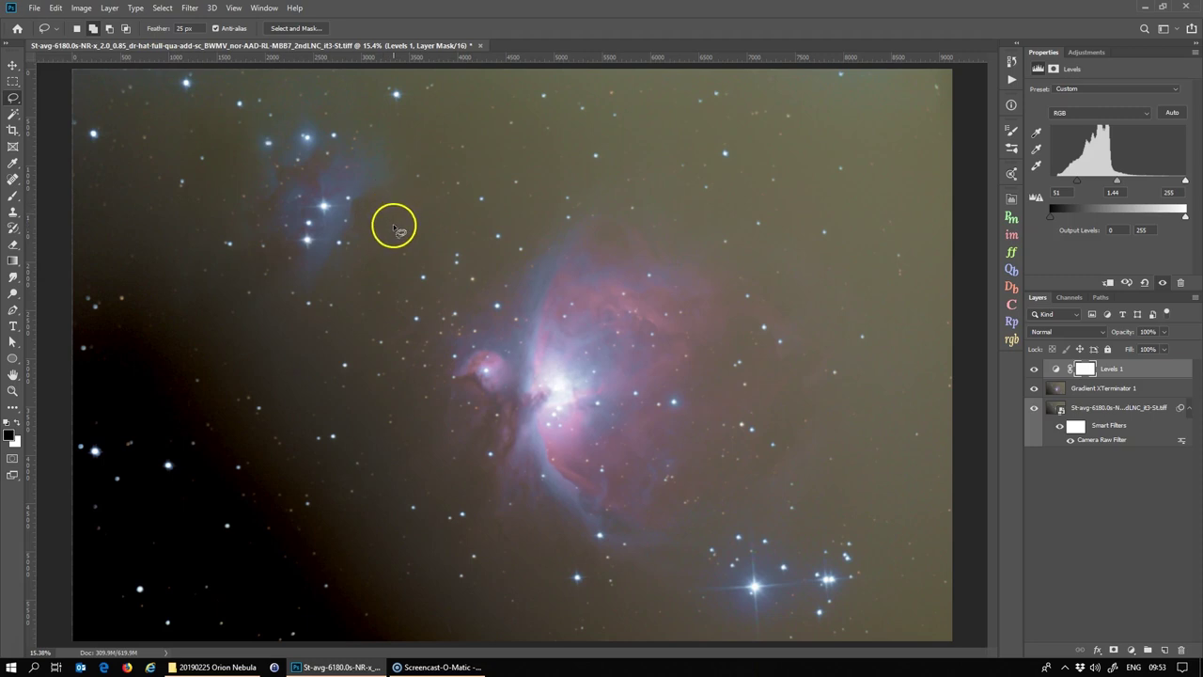
Outline the small upper-left nebula and the large central Orion Nebula with generous margins, using the Lasso tool with 25 px feather
left_click_drag(382, 226, 377, 235)
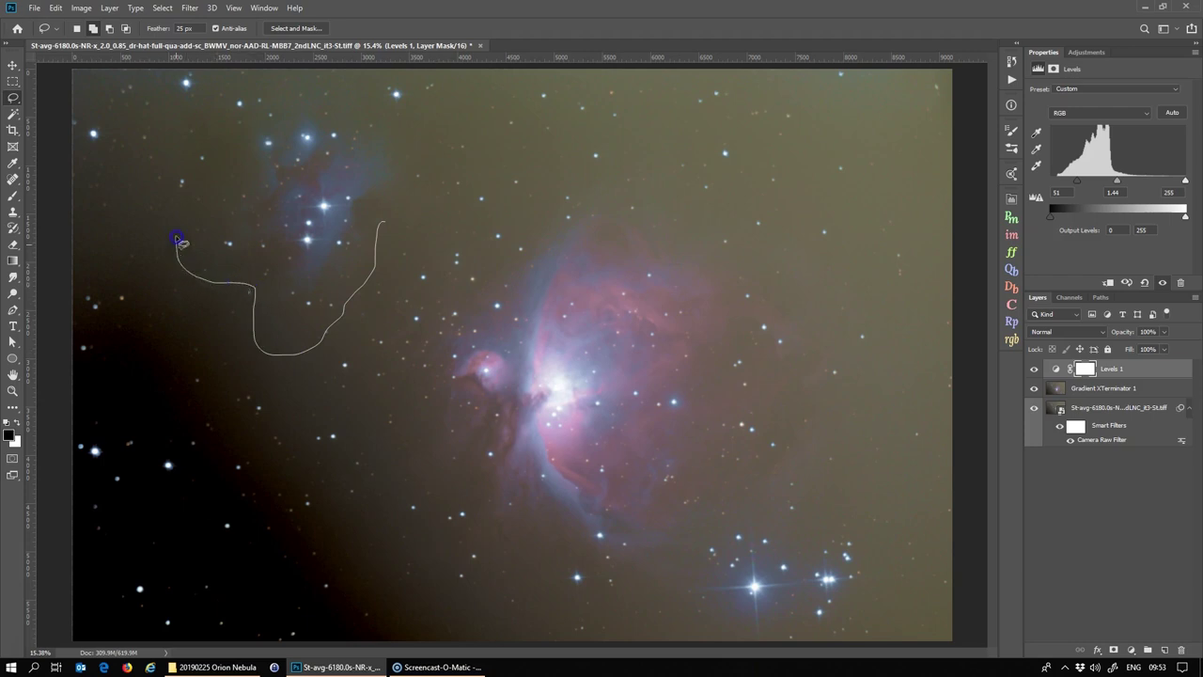
mouse_move(271, 87)
left_mouse_down()
mouse_move(334, 77)
mouse_move(421, 109)
mouse_move(445, 155)
mouse_move(430, 204)
mouse_move(398, 222)
mouse_move(408, 235)
left_mouse_up()
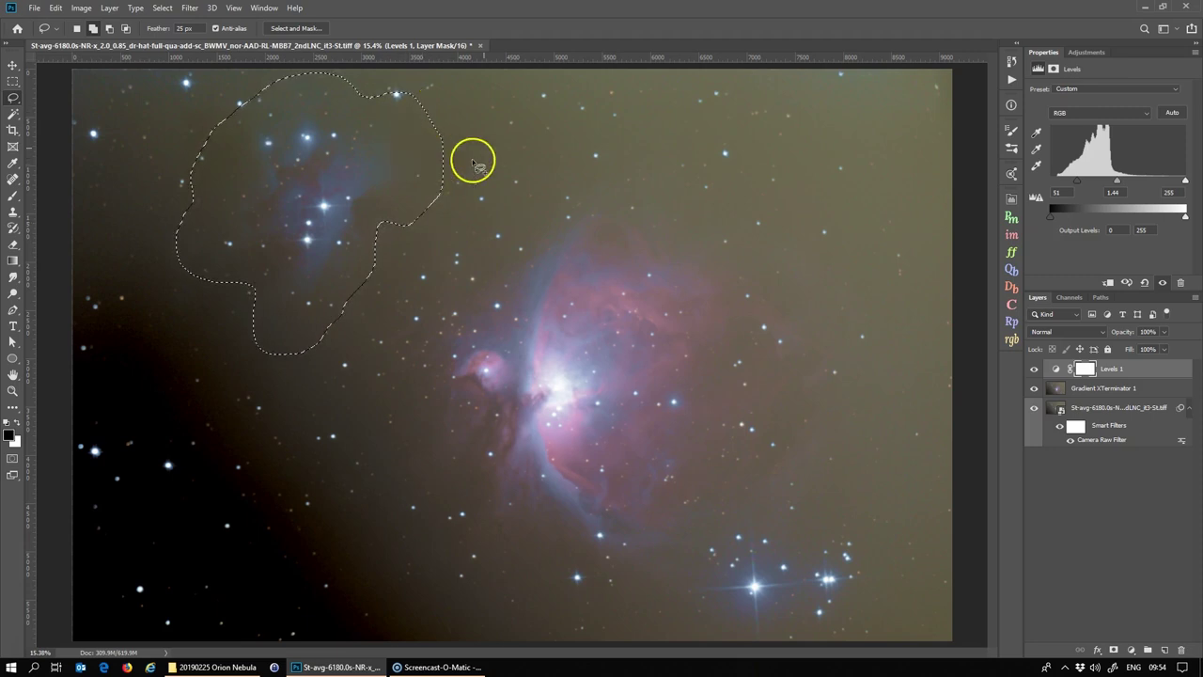
mouse_move(537, 184)
left_mouse_down()
mouse_move(492, 269)
mouse_move(407, 303)
left_mouse_up()
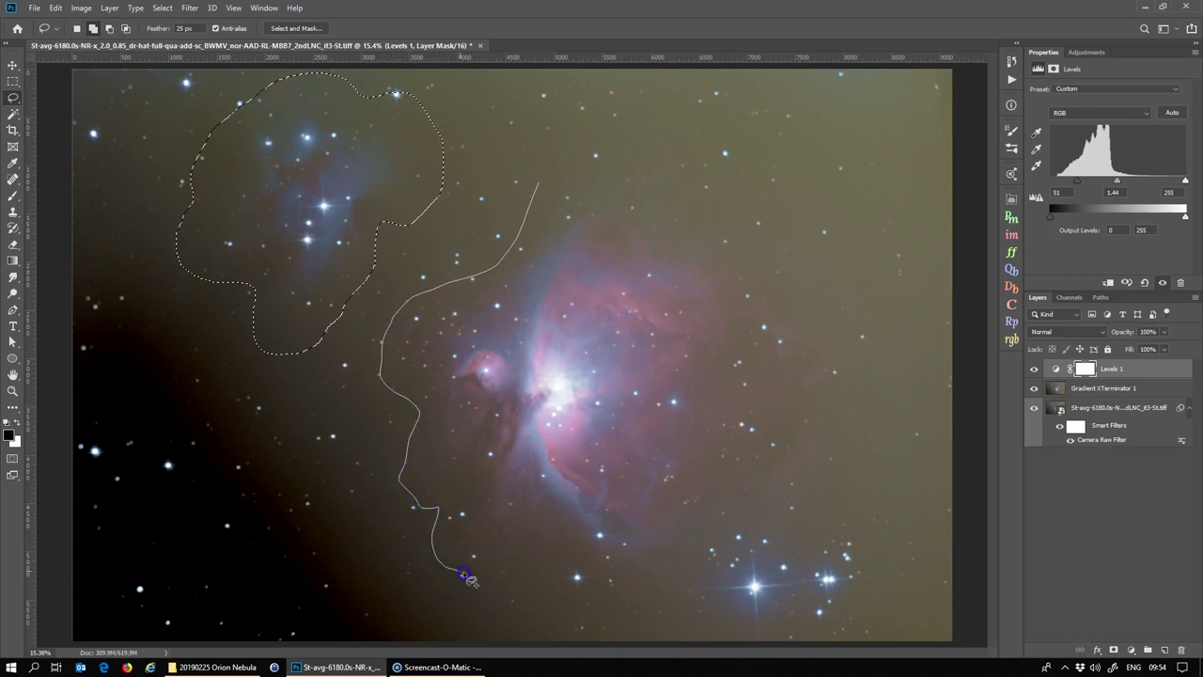
left_click_drag(613, 598, 670, 600)
mouse_move(717, 560)
left_mouse_down()
mouse_move(738, 531)
mouse_move(807, 529)
mouse_move(826, 509)
mouse_move(861, 446)
mouse_move(876, 367)
mouse_move(827, 284)
mouse_move(776, 239)
mouse_move(685, 198)
mouse_move(660, 165)
mouse_move(592, 160)
mouse_move(542, 178)
mouse_move(571, 153)
left_mouse_up()
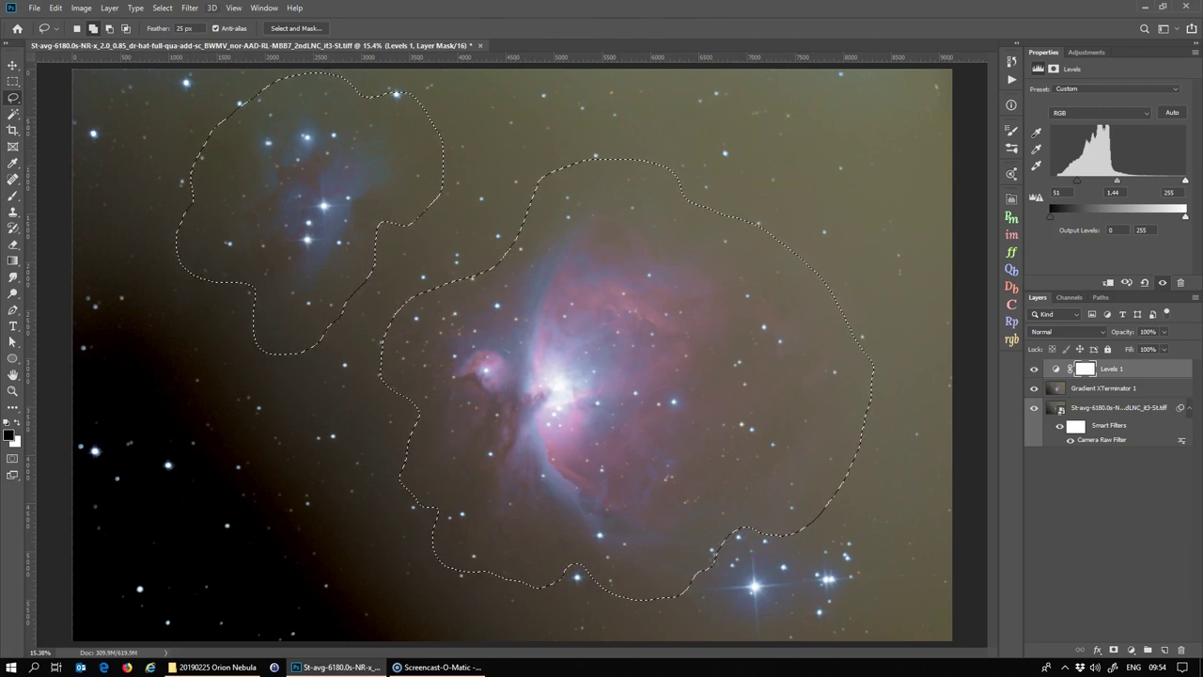
Save the two-nebula selection to a new channel named Gradient Xterminator
key("alt+s")
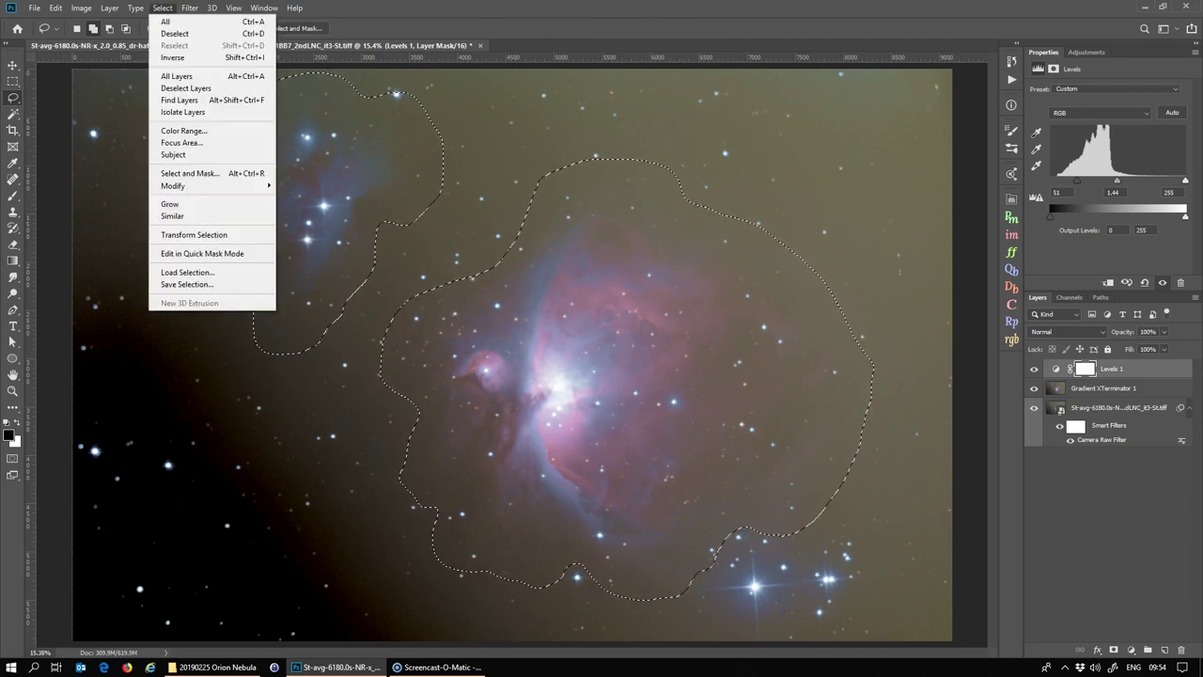
left_click(183, 284)
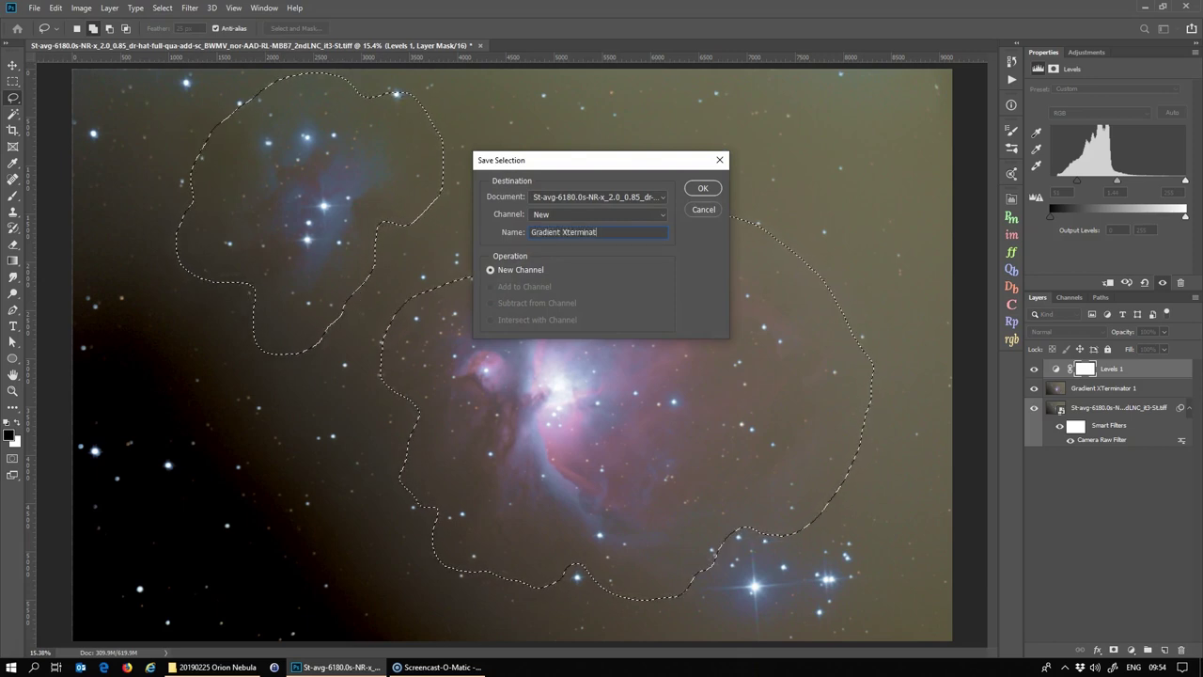
key("Return")
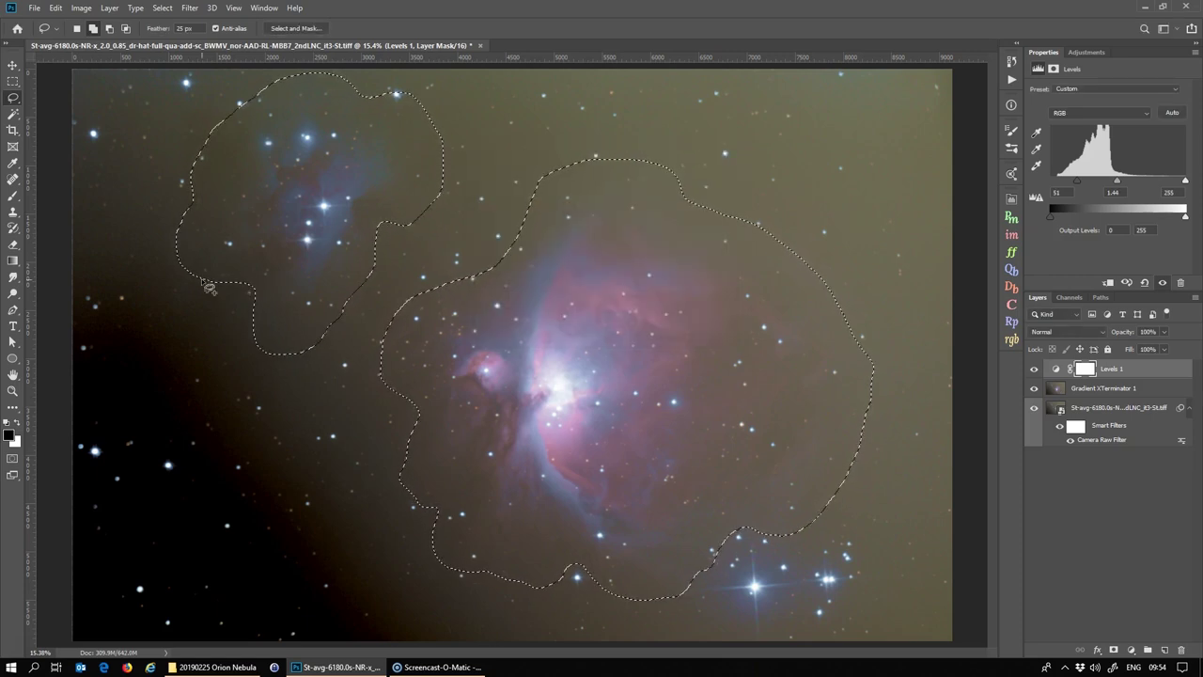
Delete the Levels adjustment layer and invert the selection to cover the background sky
left_click(1181, 651)
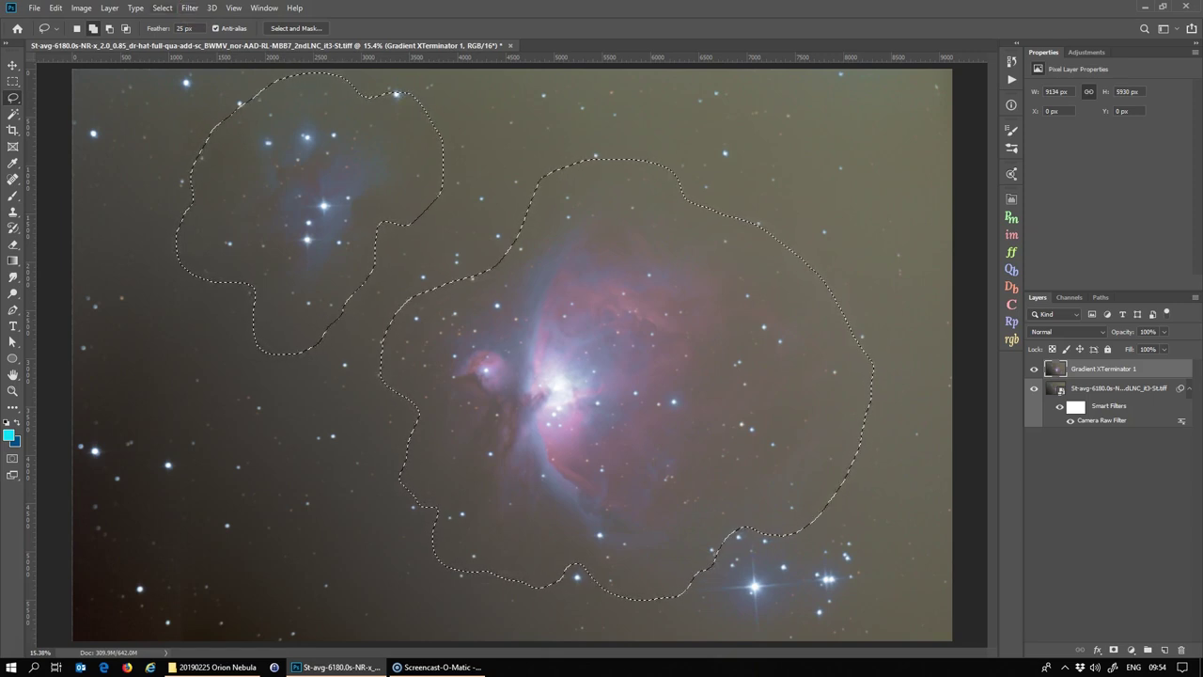
key("alt+s")
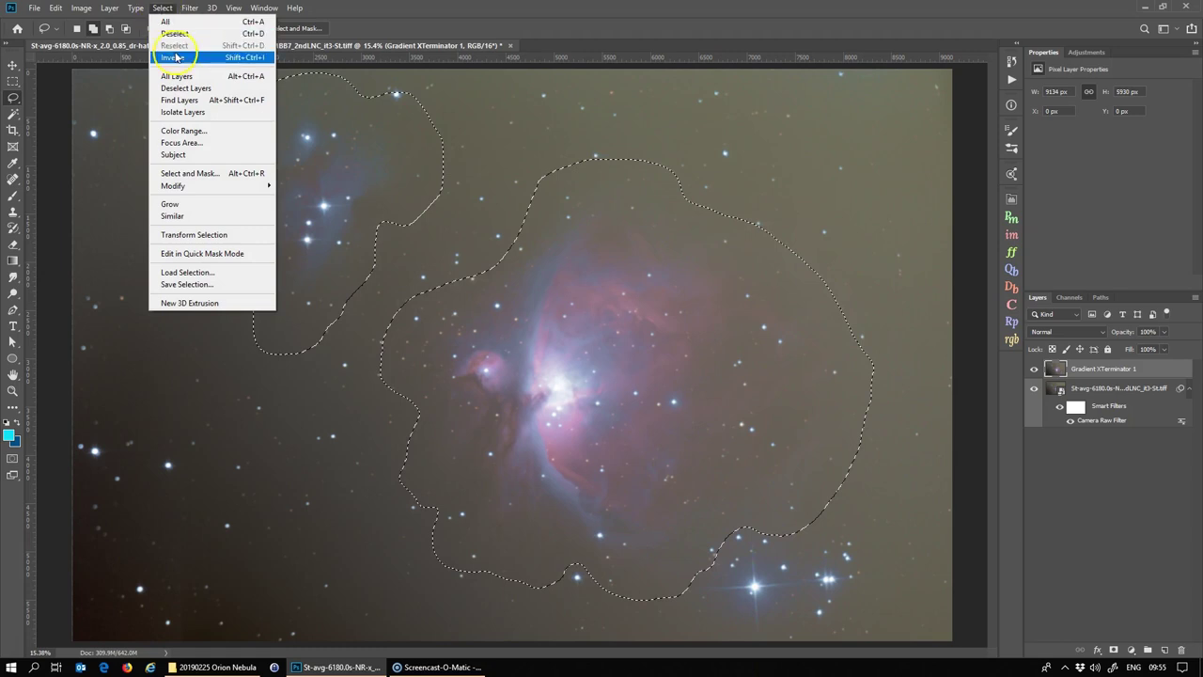
left_click(246, 62)
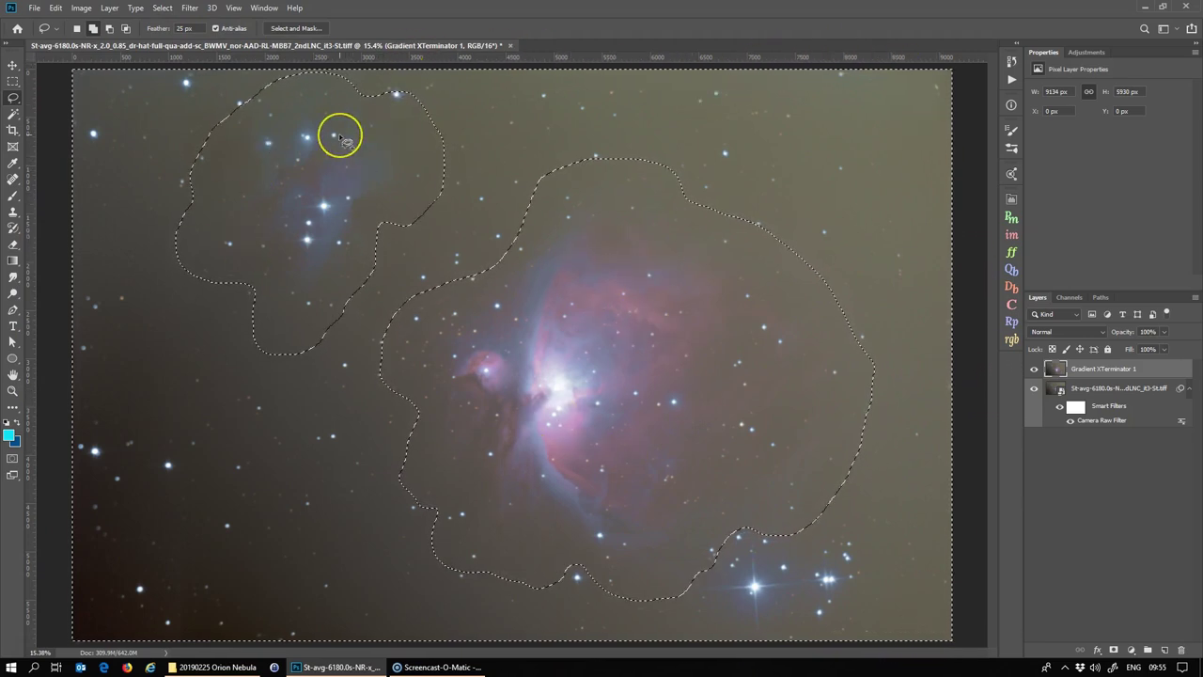
Run GradientXTerminator on the selected background with Medium detail and Low aggressiveness
left_click(189, 8)
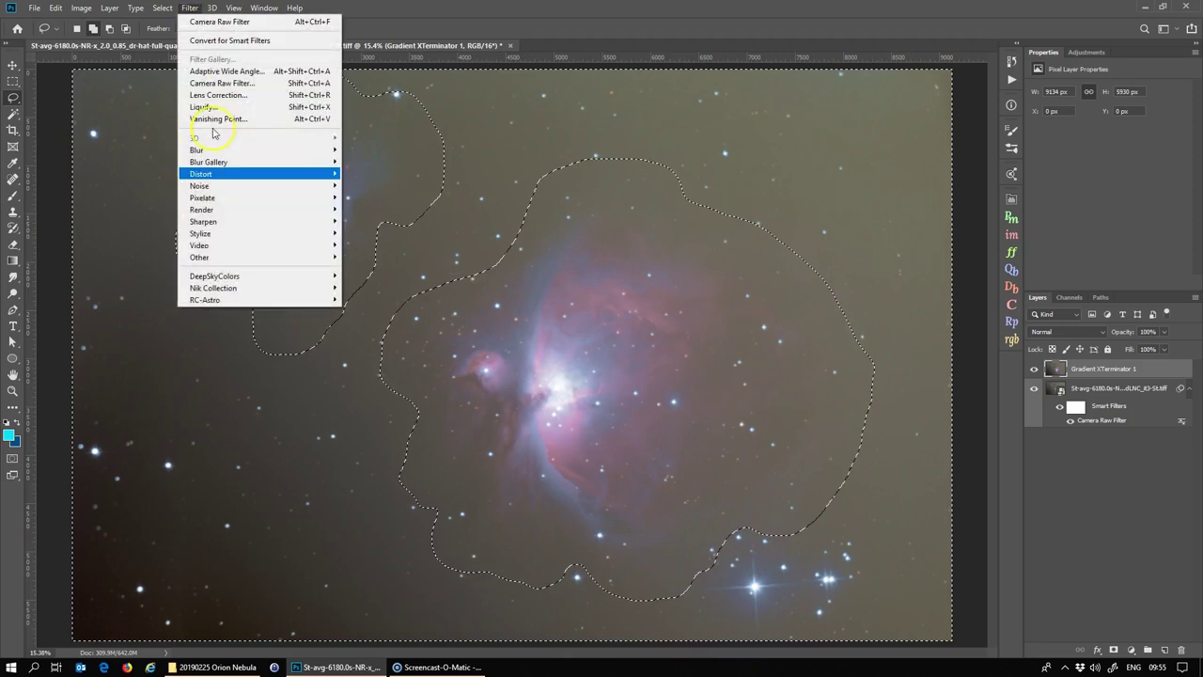
mouse_move(231, 301)
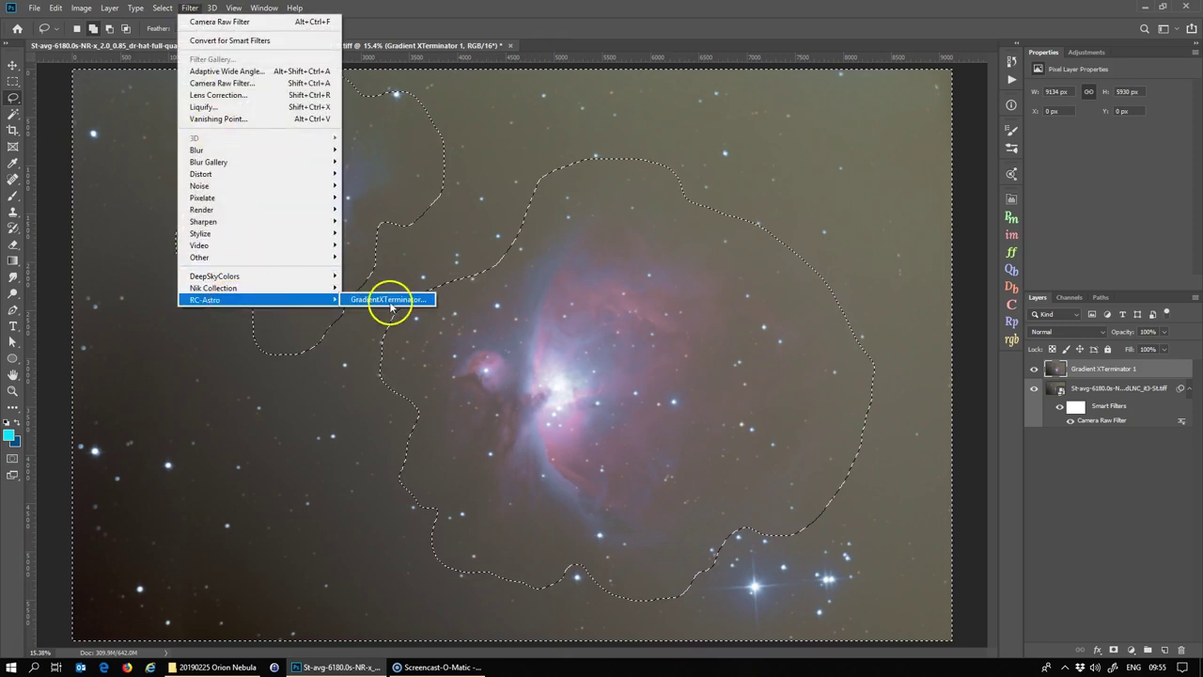
left_click(389, 300)
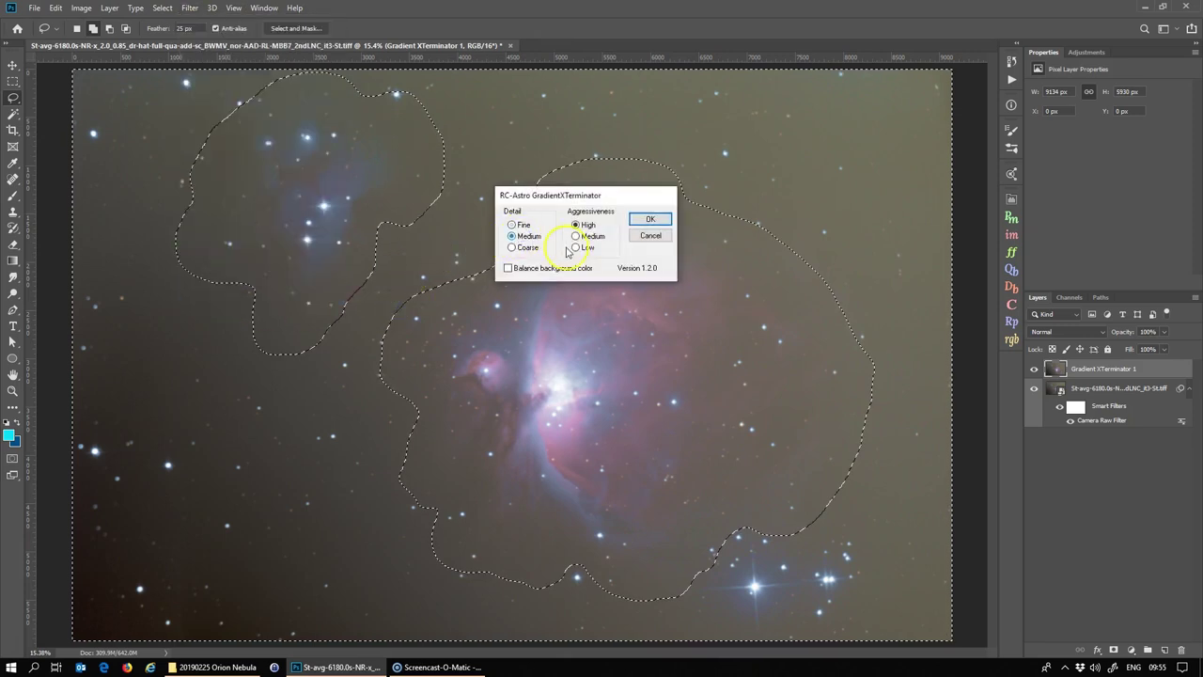
left_click(590, 250)
left_click(649, 220)
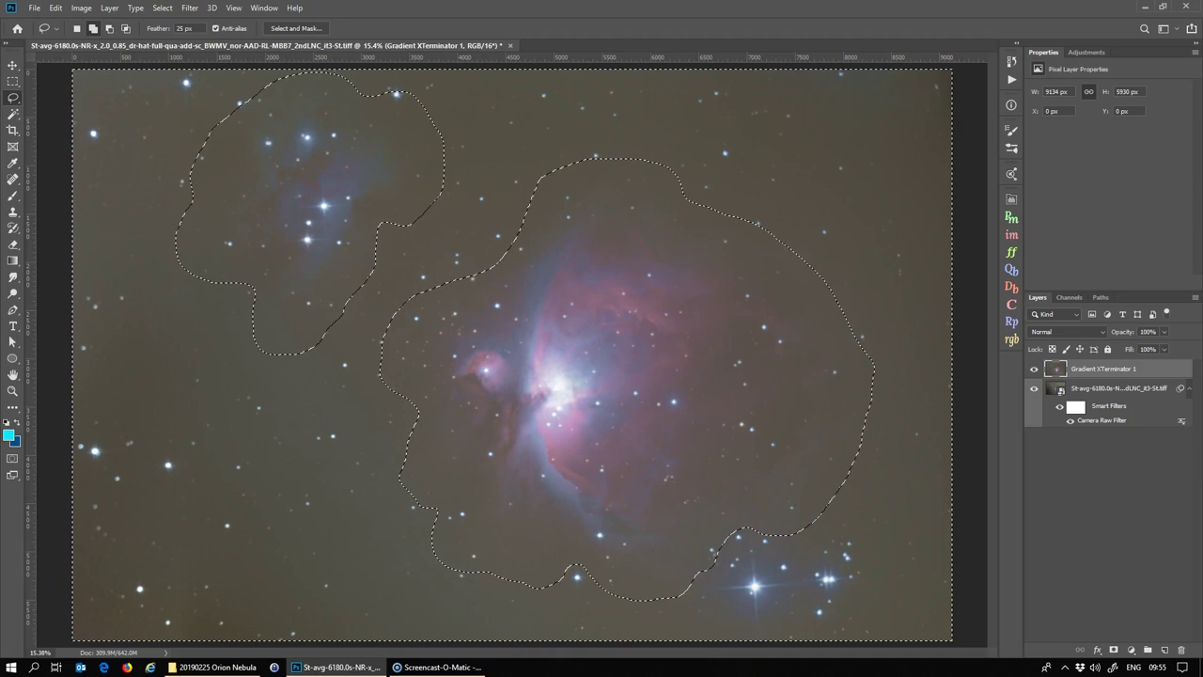
Clear the selection and duplicate the corrected layer, naming the copy Gradient XTerminator 2
key("ctrl+d")
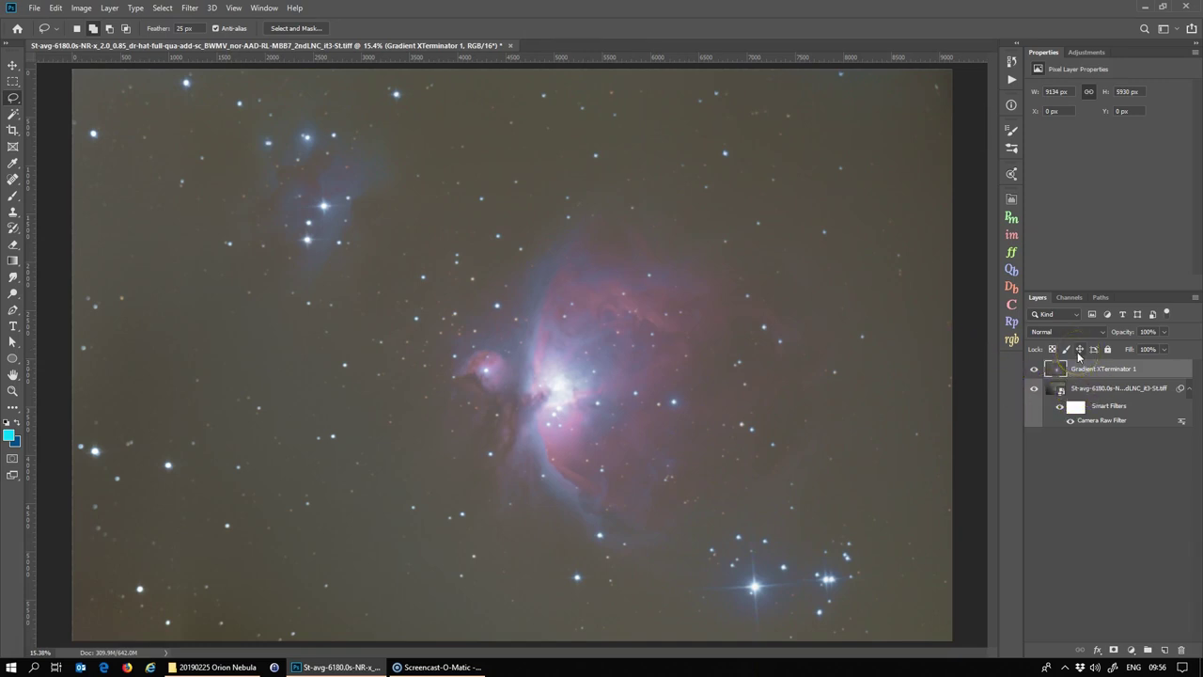
key("ctrl+j")
double_click(1120, 367)
key("End")
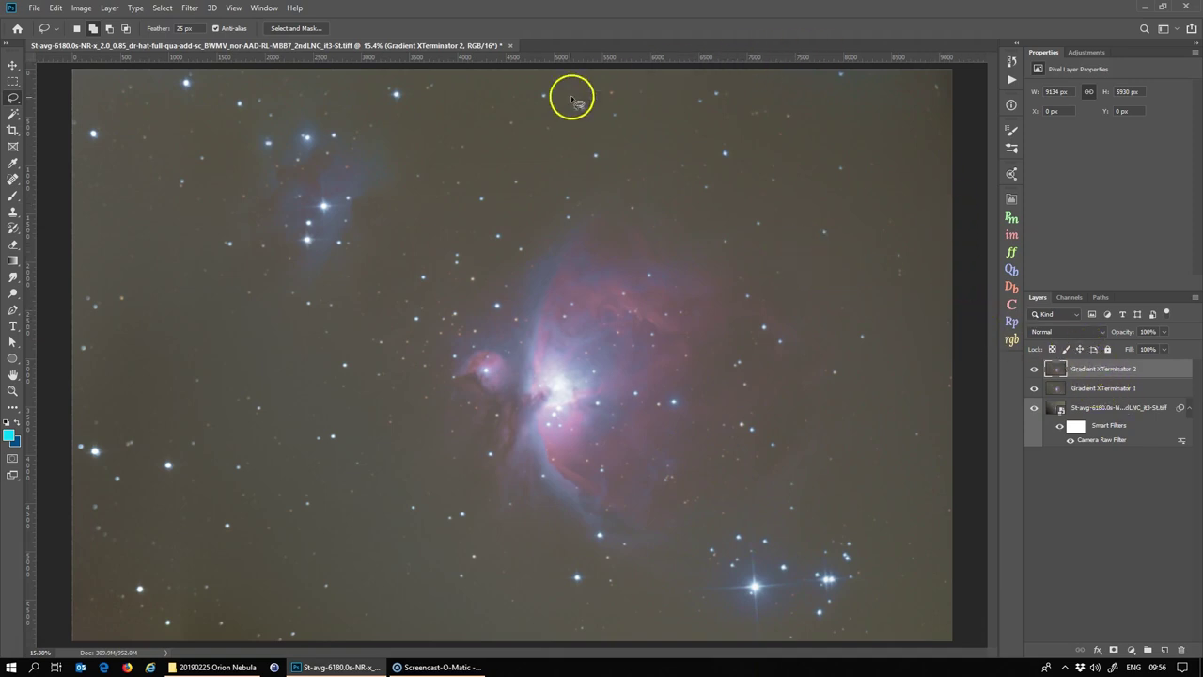
Select the sky background around the nebulae and stars using the Magic Wand with a tolerance of 34
left_click(14, 115)
left_click(163, 219)
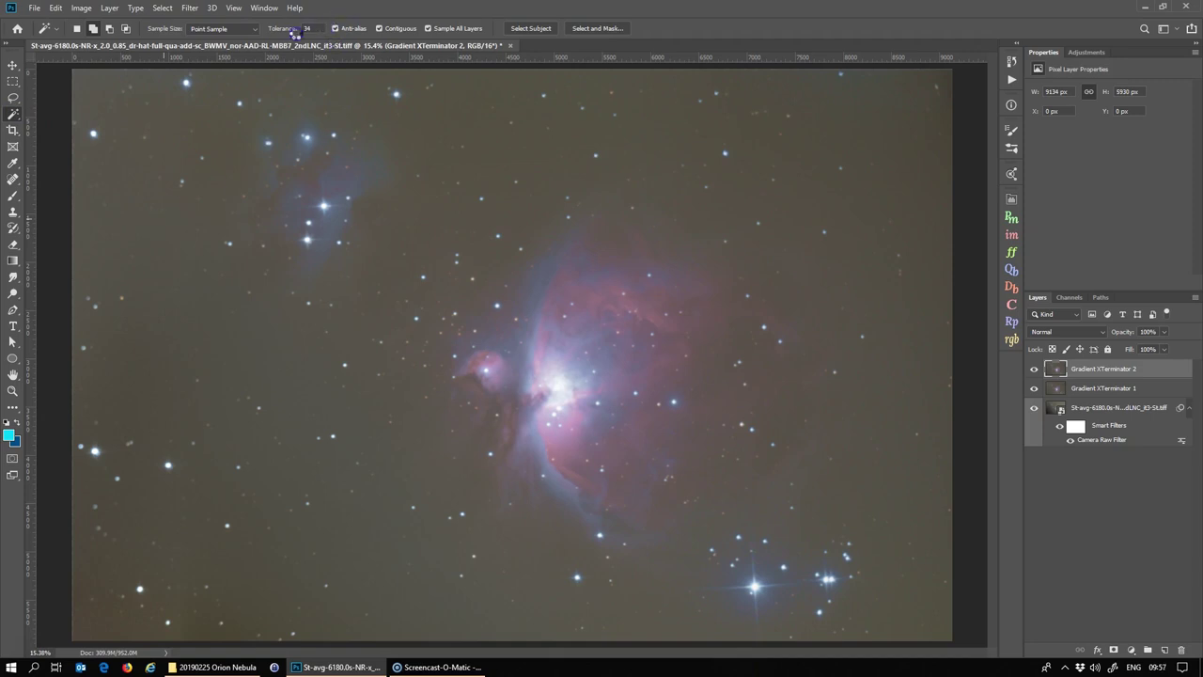
mouse_move(298, 80)
left_mouse_down()
mouse_move(390, 72)
mouse_move(363, 94)
mouse_move(191, 125)
mouse_move(157, 167)
mouse_move(234, 351)
mouse_move(295, 384)
mouse_move(282, 392)
left_mouse_up()
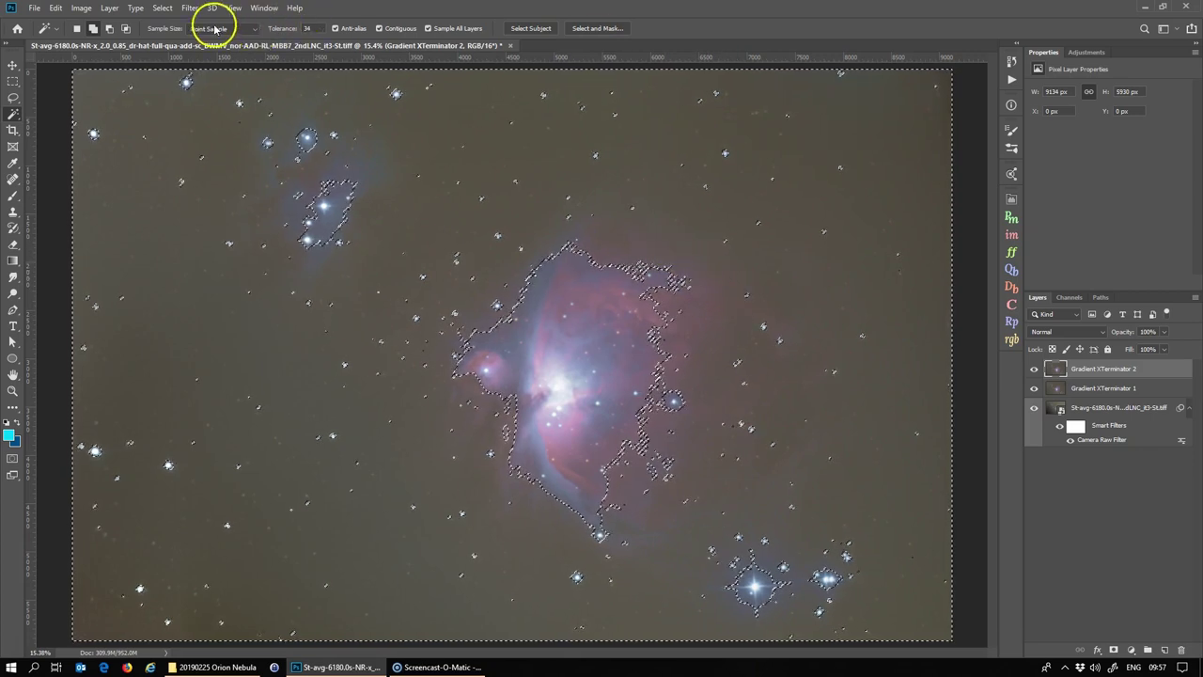
Load the saved Gradient Xterminator selection and subtract it from the current background selection
left_click(161, 8)
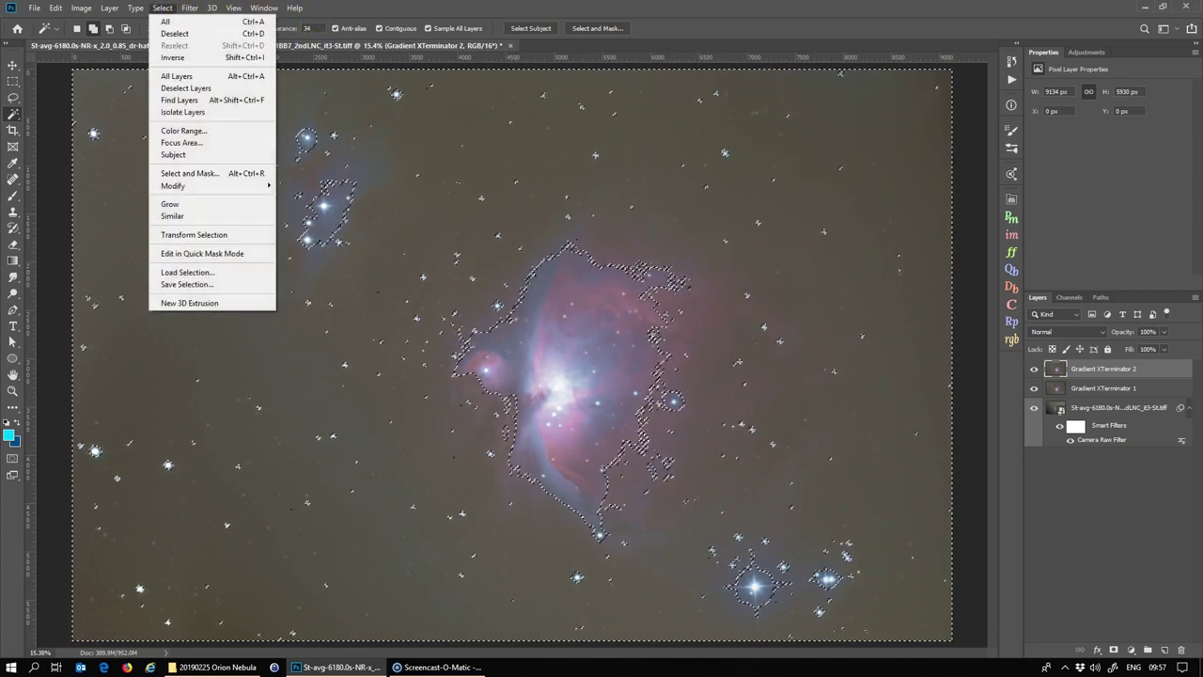
left_click(202, 275)
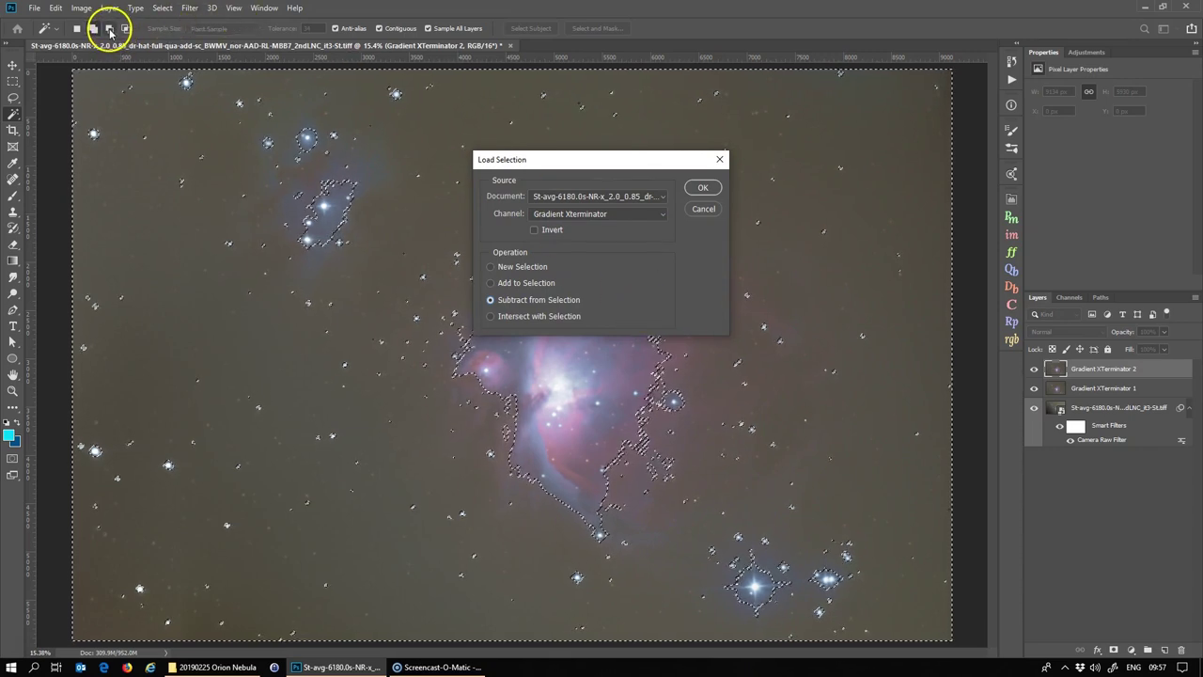
left_click(701, 188)
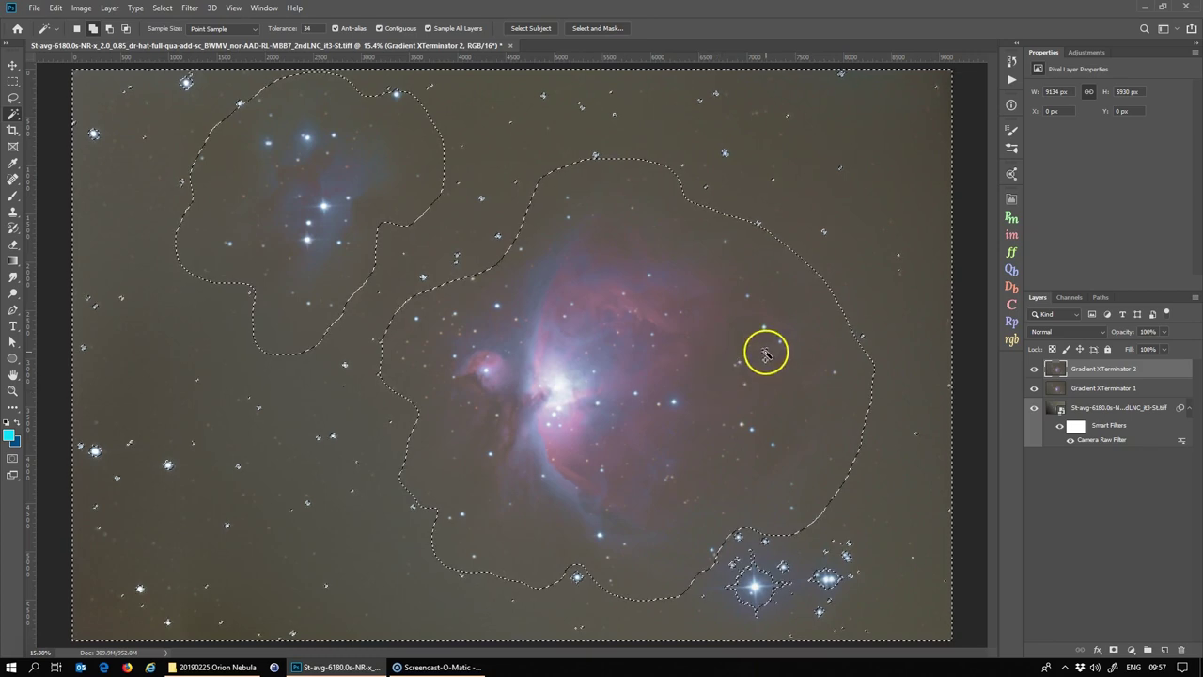
Run GradientXTerminator on the refined background selection of the Gradient XTerminator 2 layer
left_click(190, 7)
mouse_move(254, 300)
left_click(375, 302)
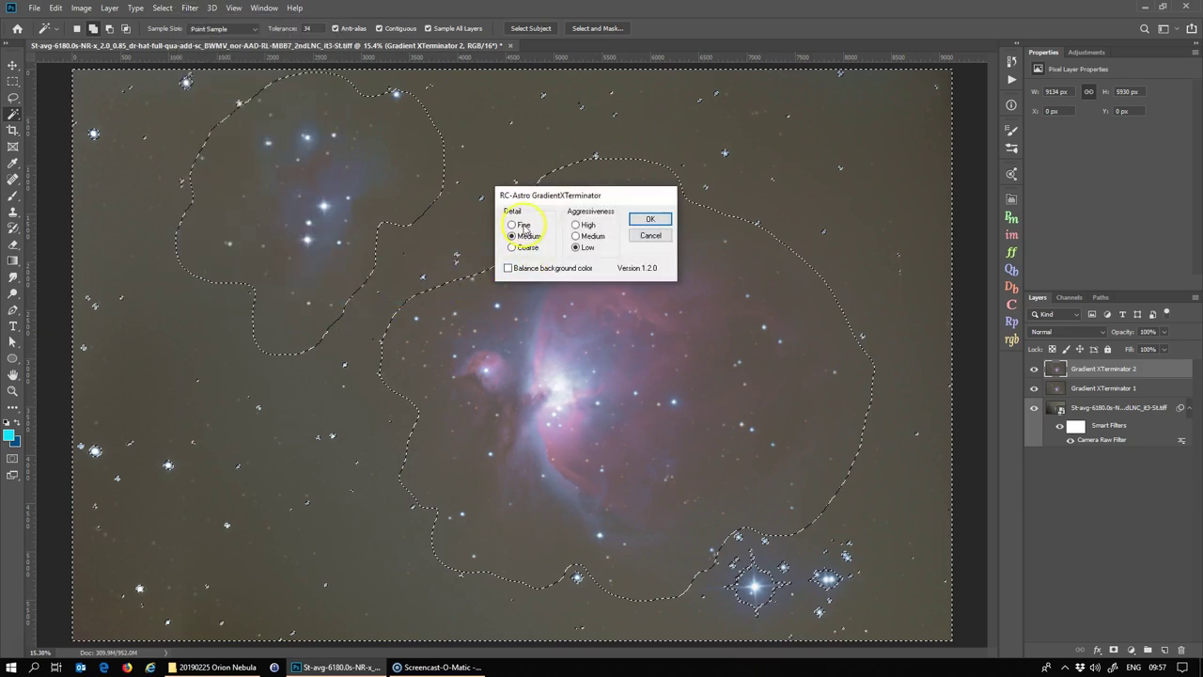
left_click(650, 219)
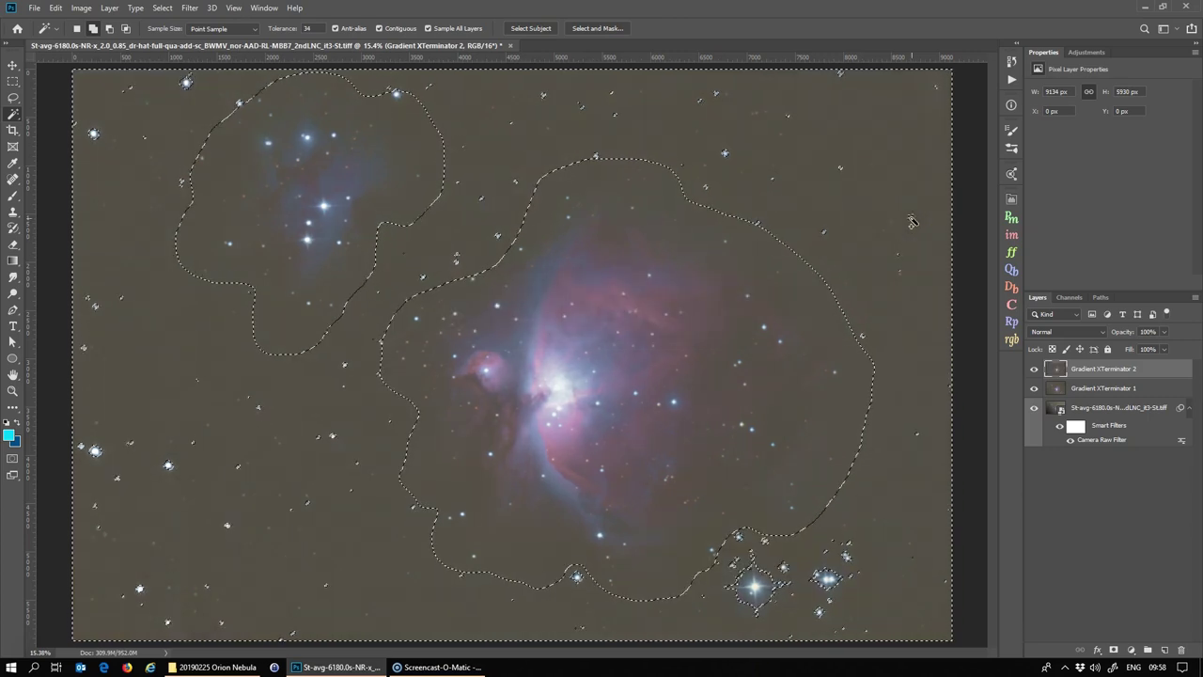
Clear the selection and group the Gradient XTerminator 1 and Gradient XTerminator 2 layers
key("ctrl+d")
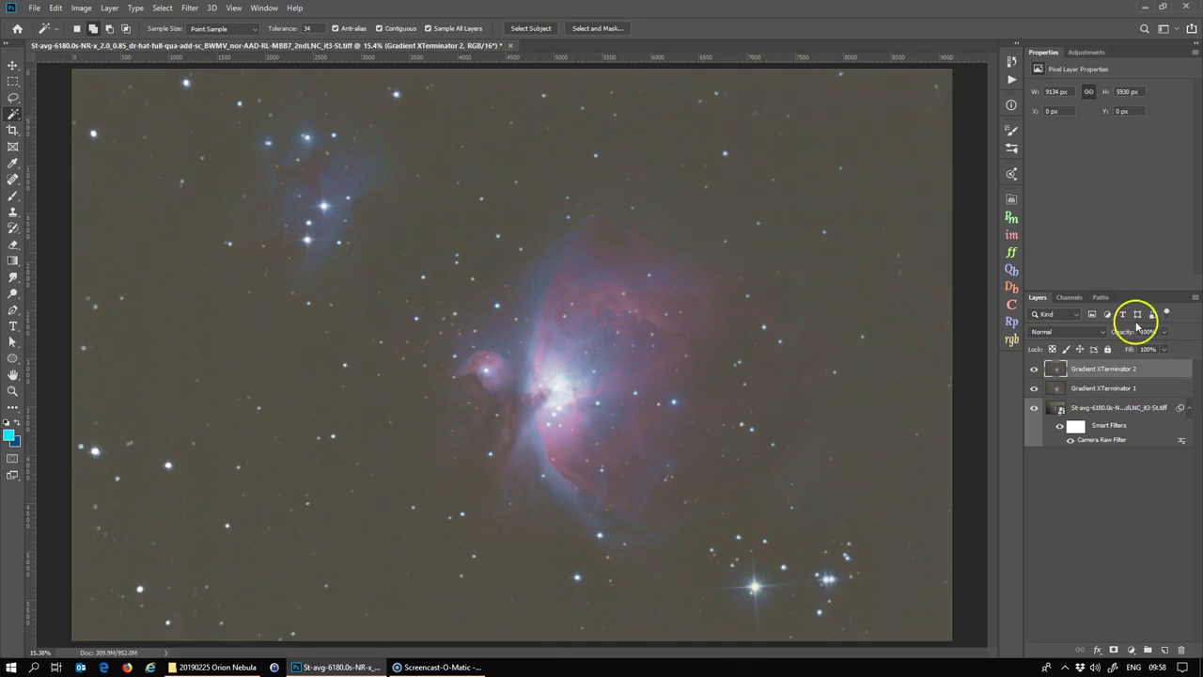
left_click(1108, 388, "shift")
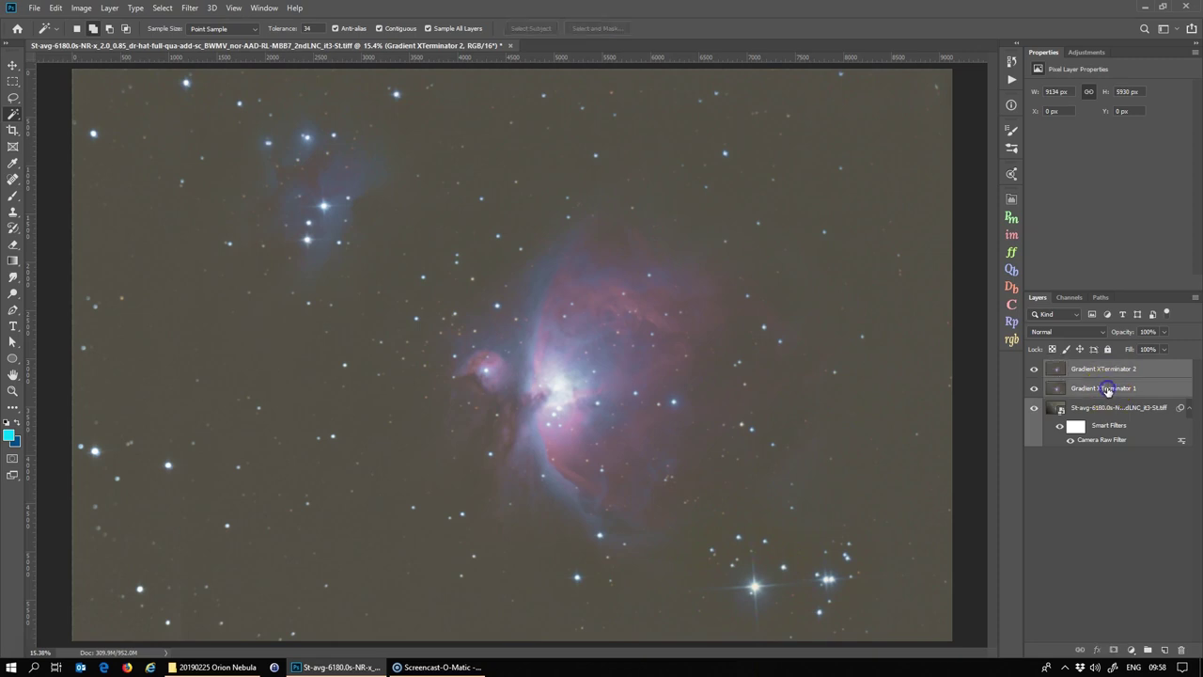
left_click(1148, 649)
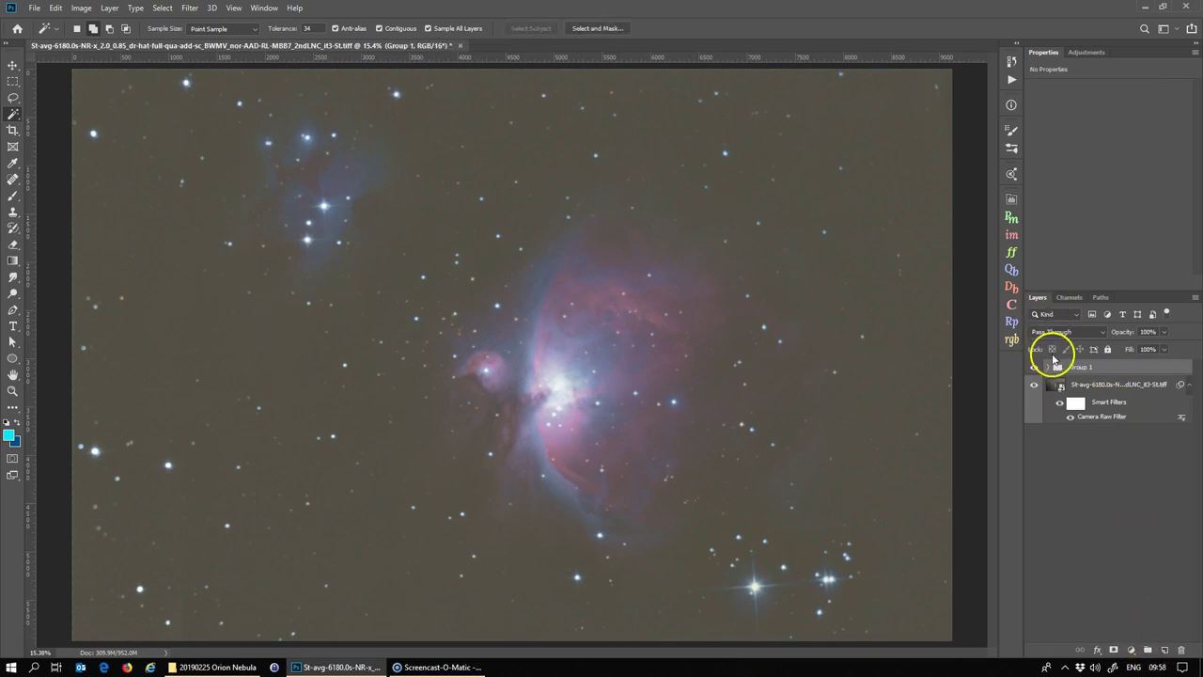
Rename the new layer group as Group - Gradient XTerminator and give it a violet colour label
left_click(1049, 368)
double_click(1104, 385)
key("ctrl+c")
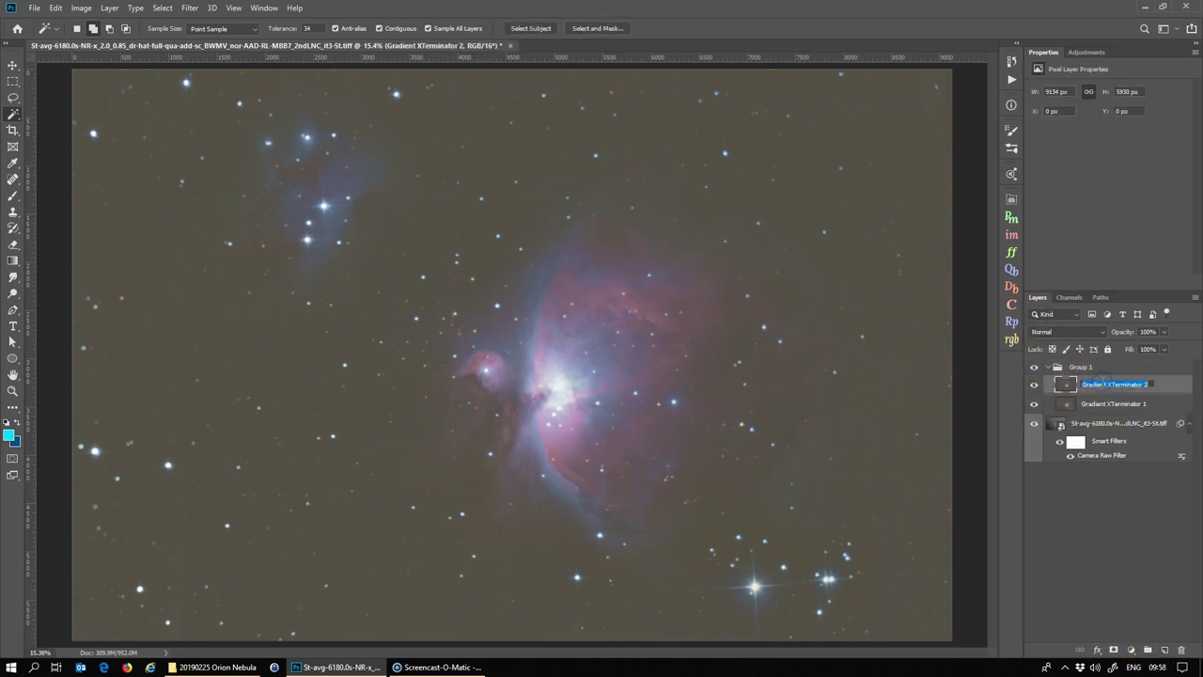
double_click(1082, 365)
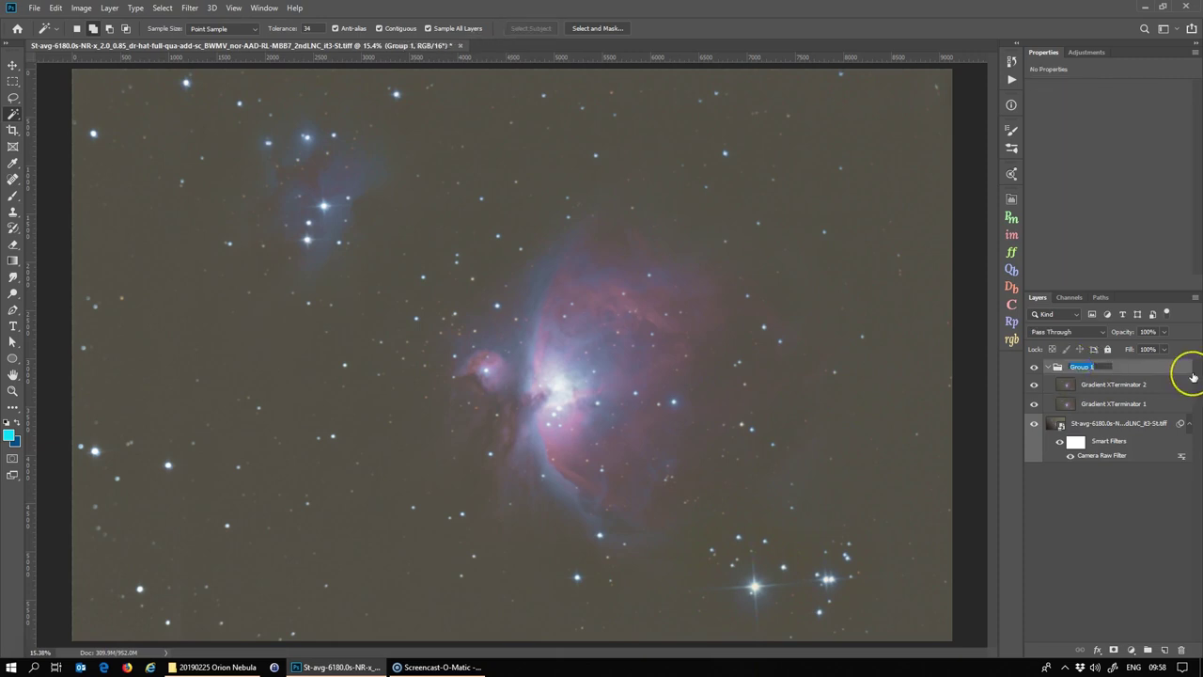
type("Group -")
key("ctrl+v")
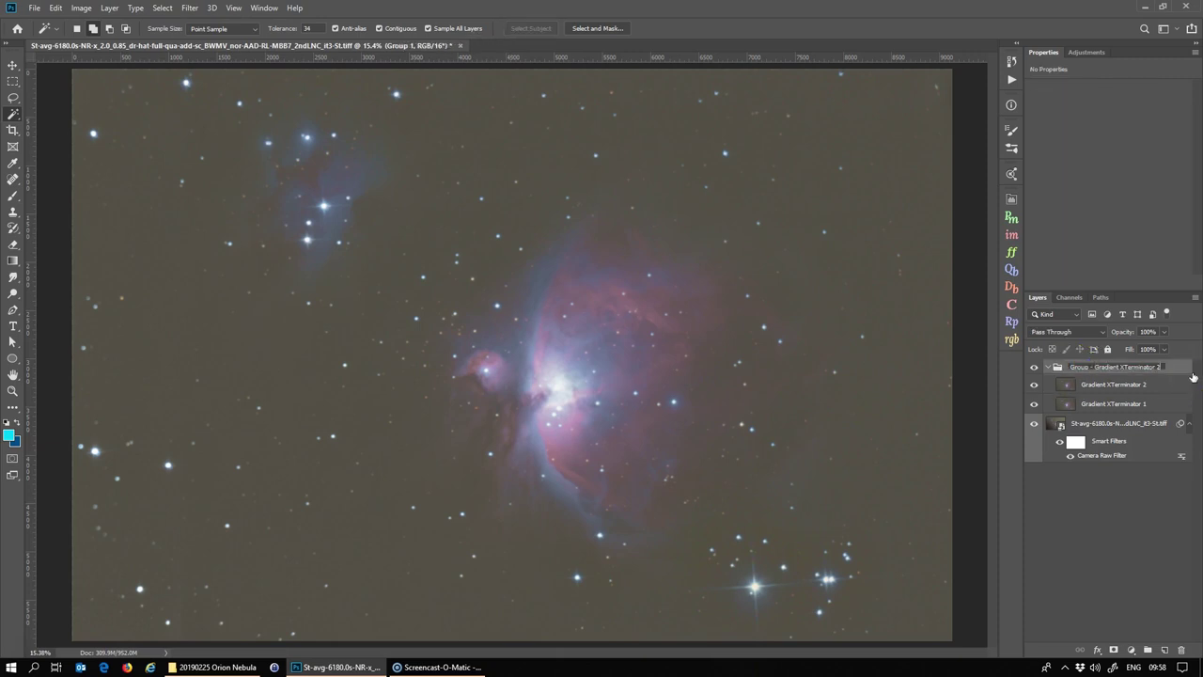
key("Return")
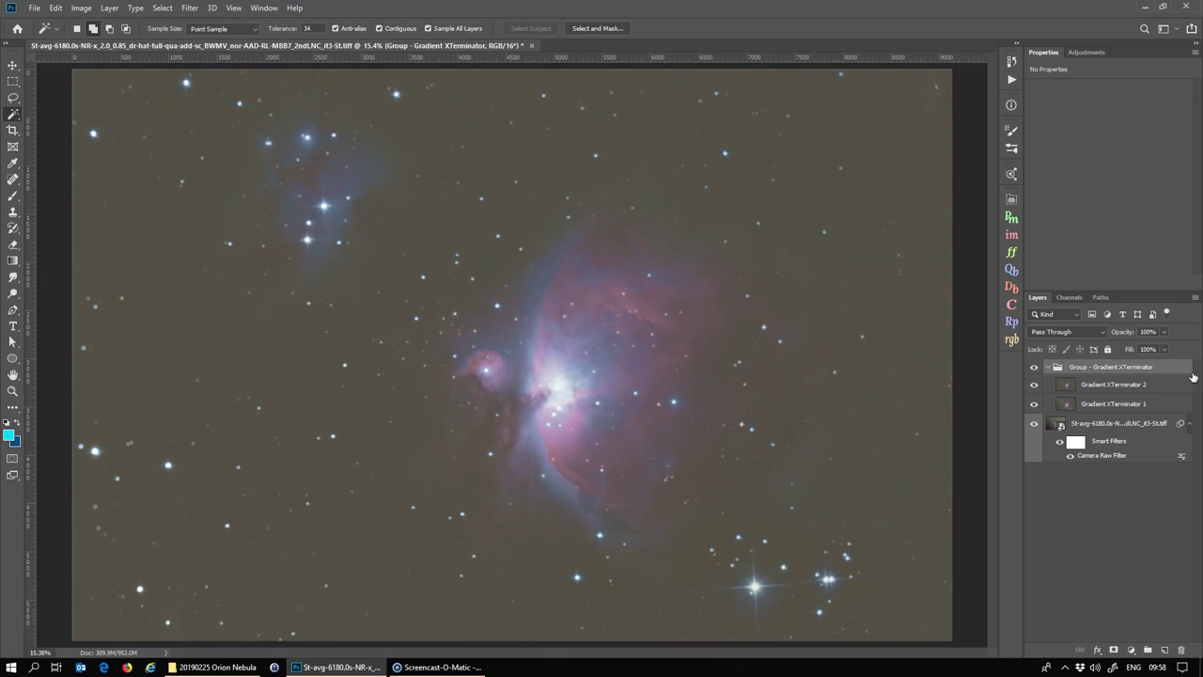
right_click(1128, 366)
left_click(1030, 641)
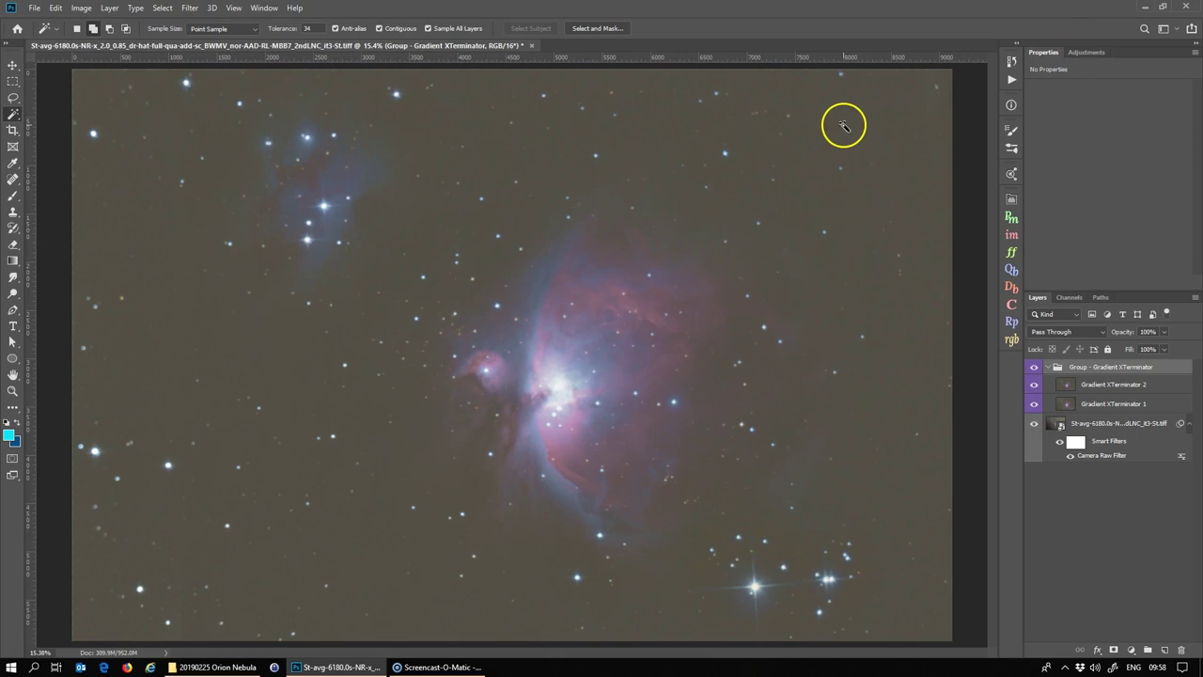
Add a Levels adjustment layer at the top of the group, try black input 52 and lower it to 37
left_click(1075, 56)
left_click(1074, 77)
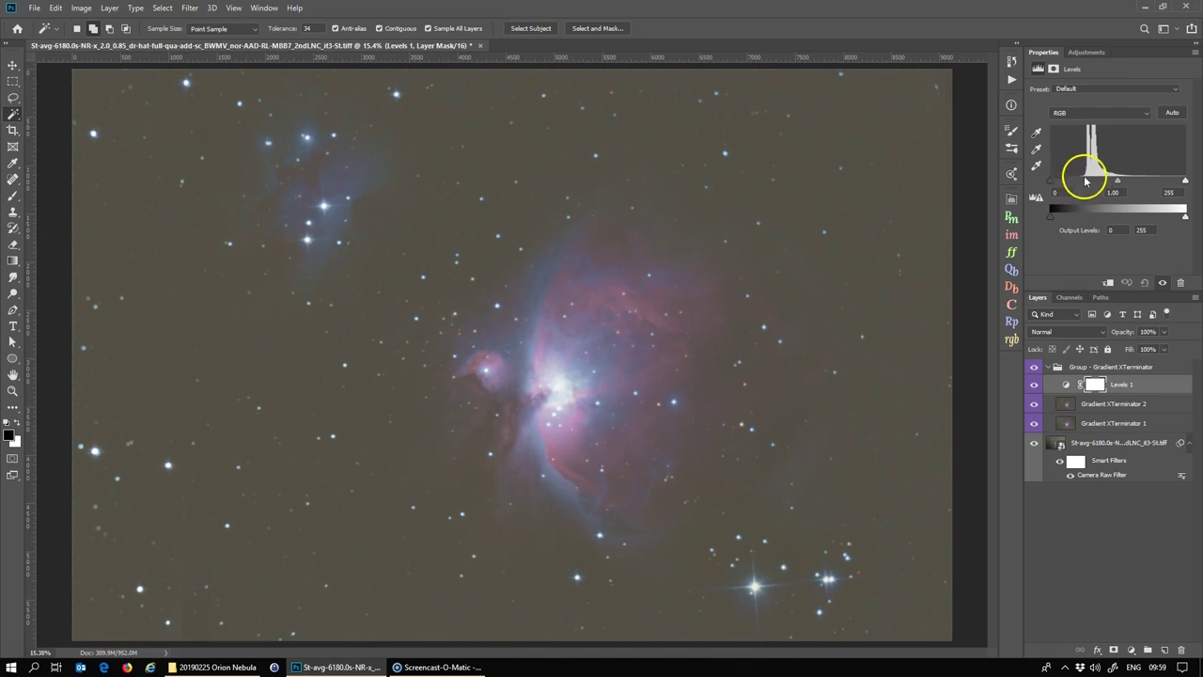
left_click_drag(1057, 184, 1079, 186)
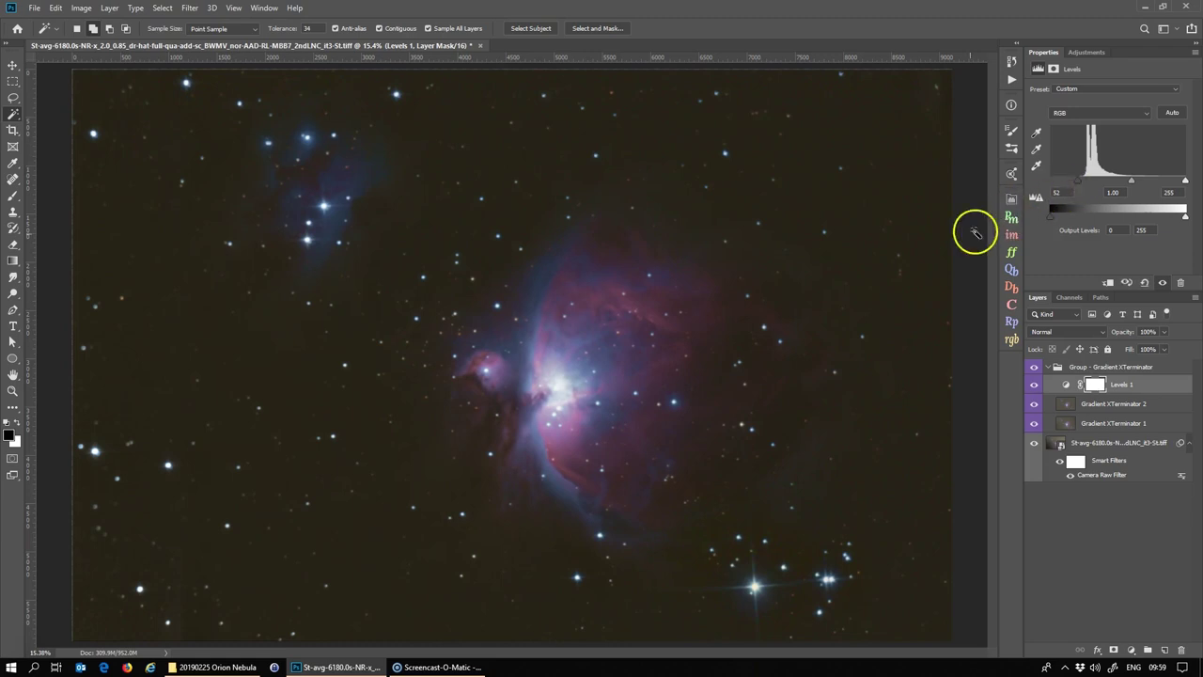
left_click_drag(831, 240, 881, 175)
mouse_move(817, 179)
left_mouse_down()
mouse_move(633, 234)
mouse_move(658, 236)
mouse_move(724, 322)
left_mouse_up()
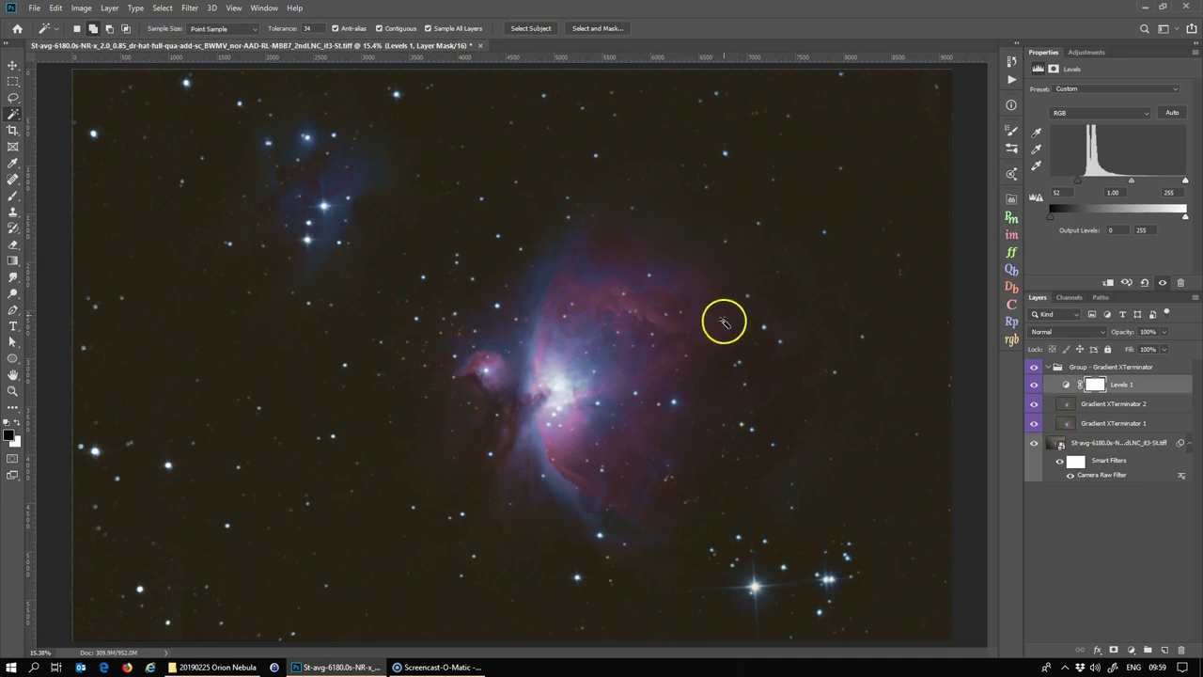
left_click_drag(1078, 180, 1068, 184)
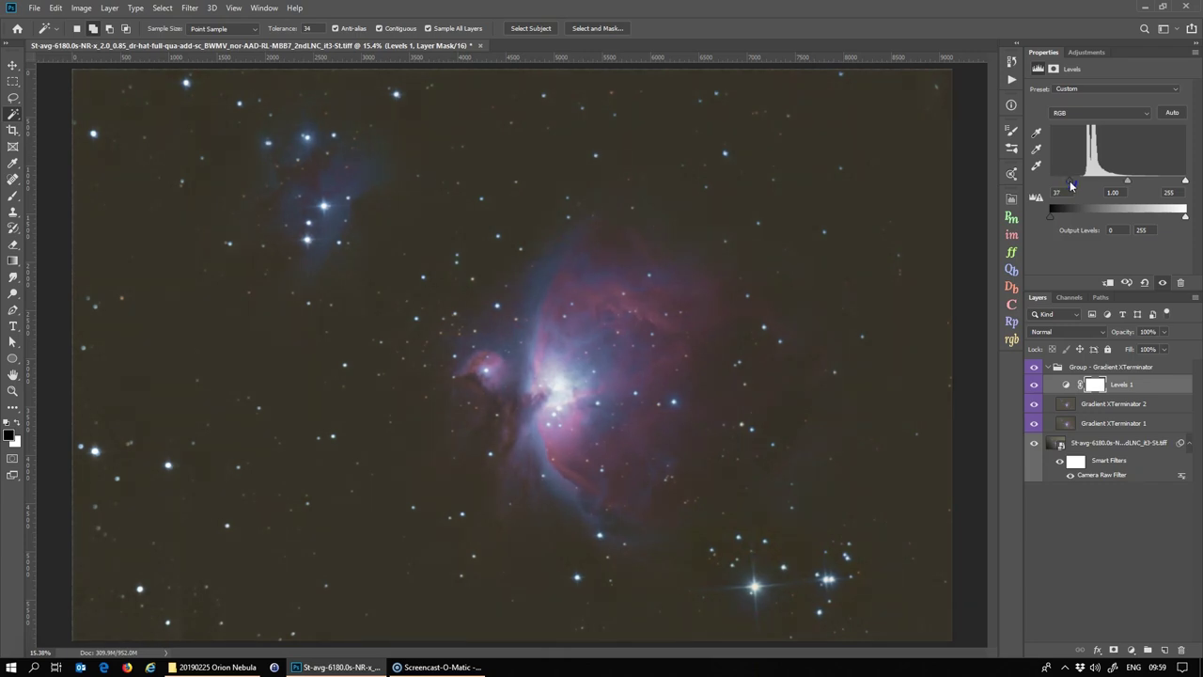
Set the black input of the Levels 1 layer to 32 and move the layer out of the group, directly above it
left_click_drag(1077, 184, 1067, 185)
left_click(1119, 381)
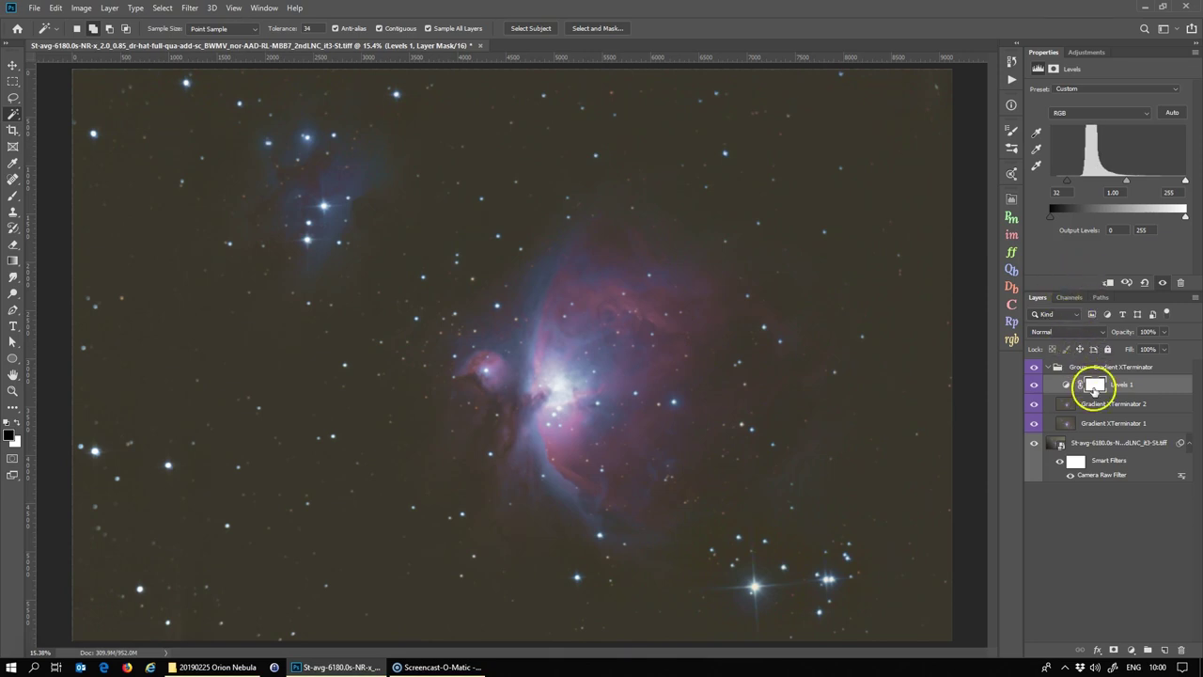
left_click_drag(1118, 390, 1117, 367)
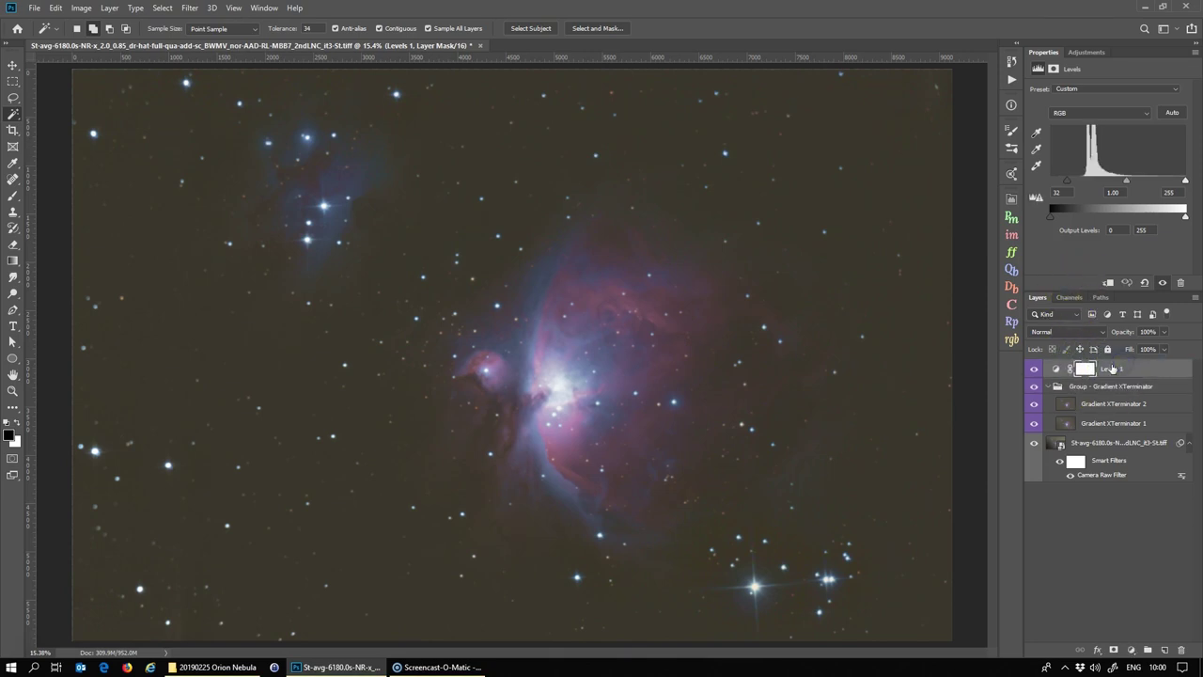
Give the Levels 1 layer a red colour label
right_click(1115, 369)
left_click(1004, 551)
Add a Curves adjustment layer above Levels 1, refresh its histogram and sample curve points at inputs 55 and 71 from the image
left_click(1088, 53)
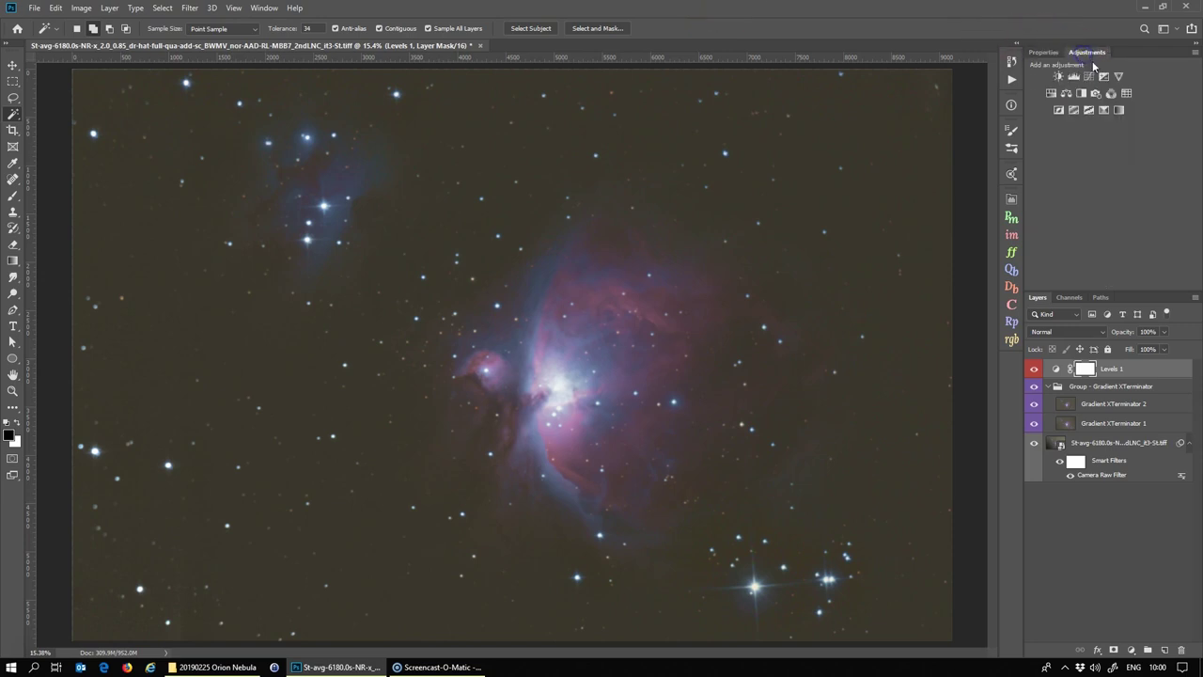
left_click(1089, 78)
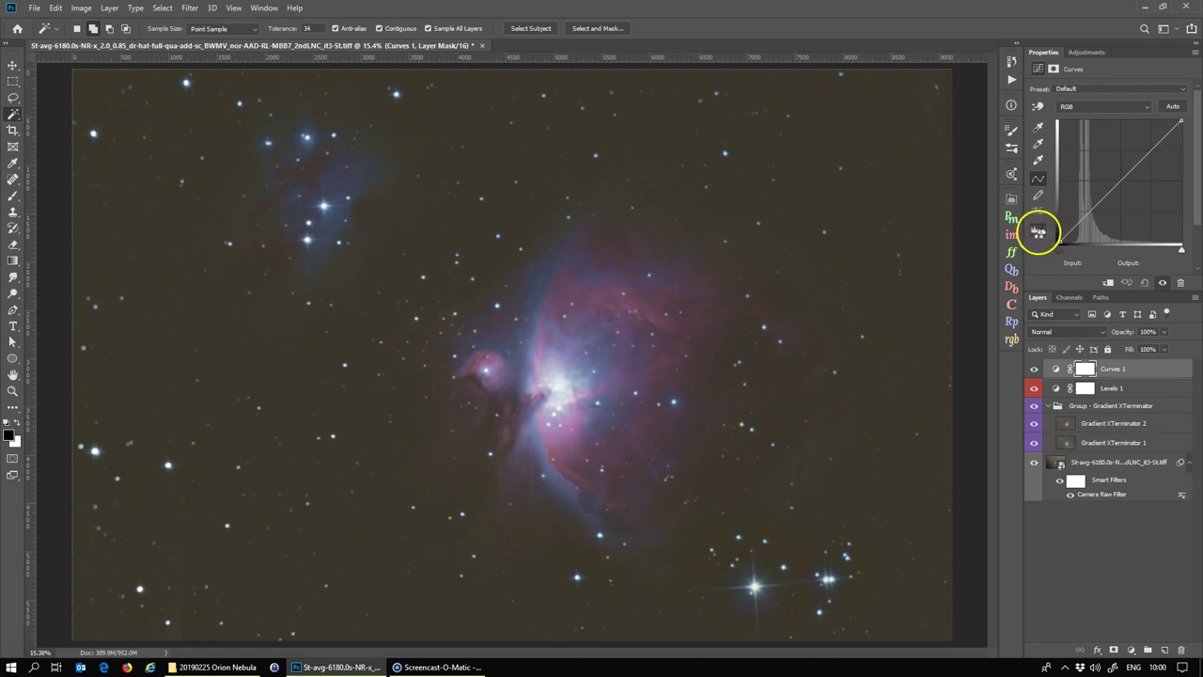
left_click(1039, 232)
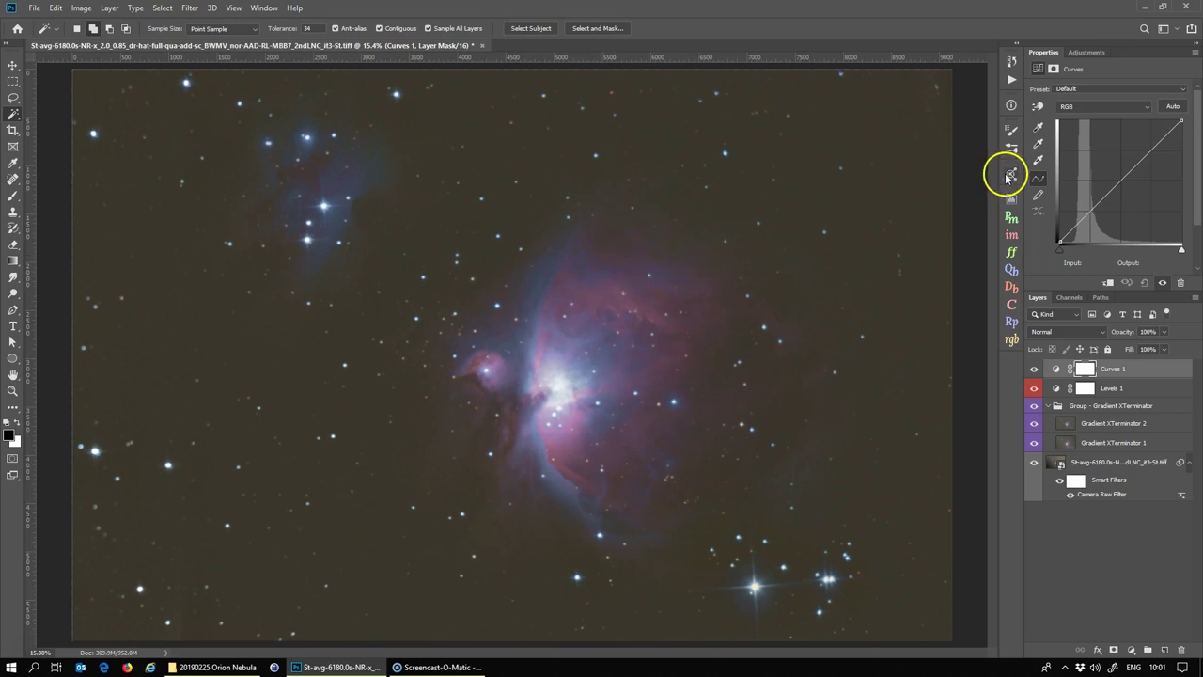
left_click(1038, 107)
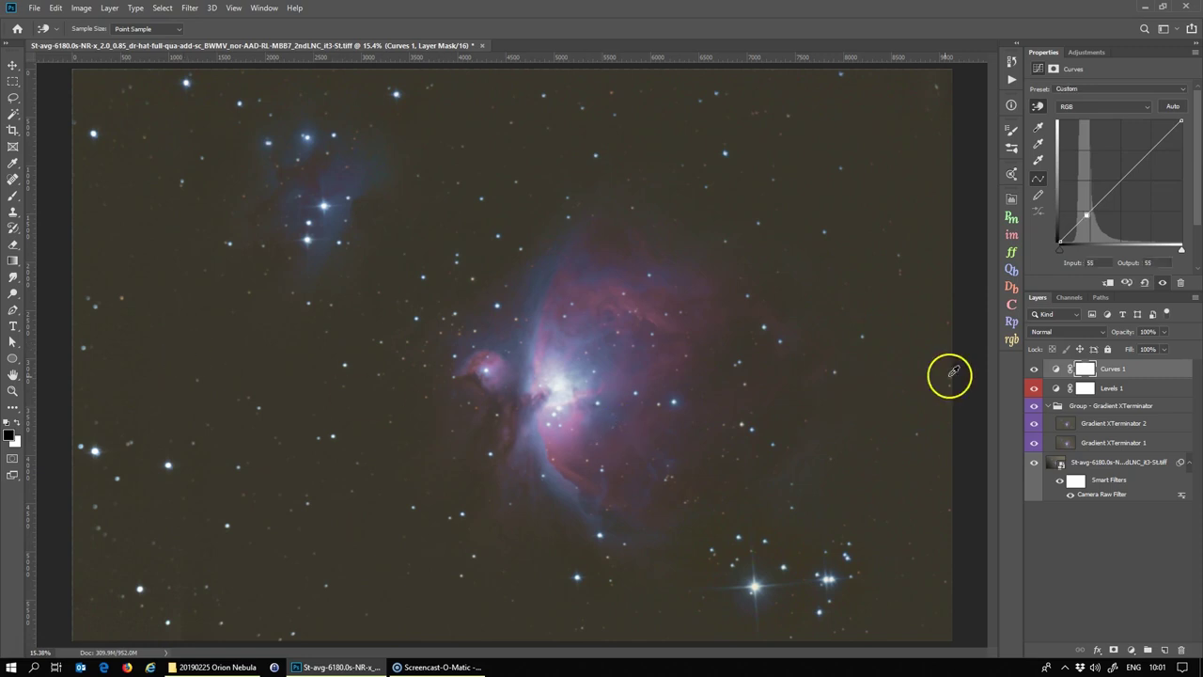
left_click(1086, 215)
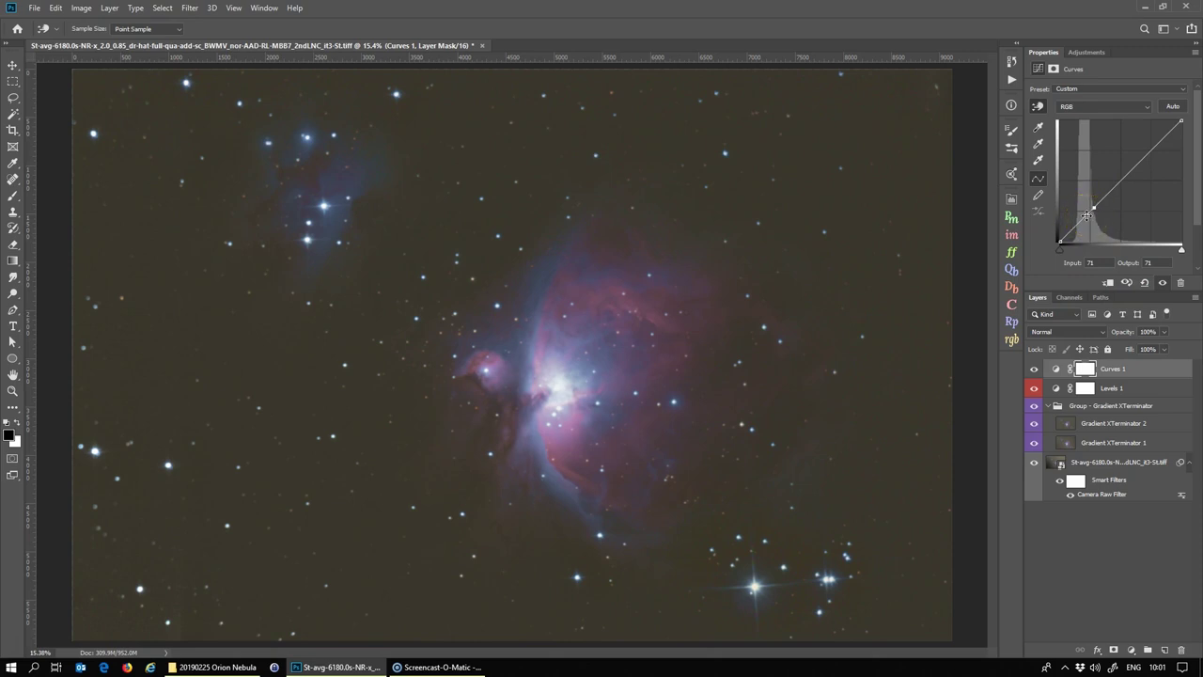
Raise the output of the curve point at input 71 to 87 and give the Curves 1 layer an orange colour label
left_click_drag(1142, 288, 1141, 299)
left_click(1156, 262)
type("78")
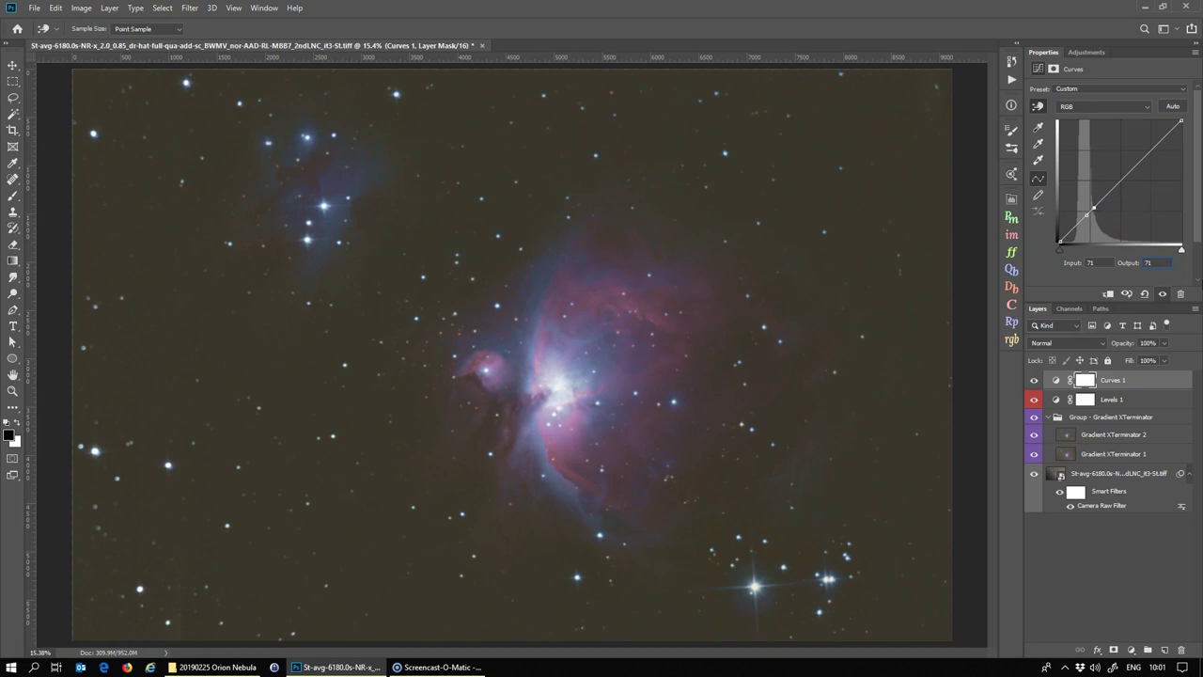
key("Up")
key("Up")
key("Up")
key("Up")
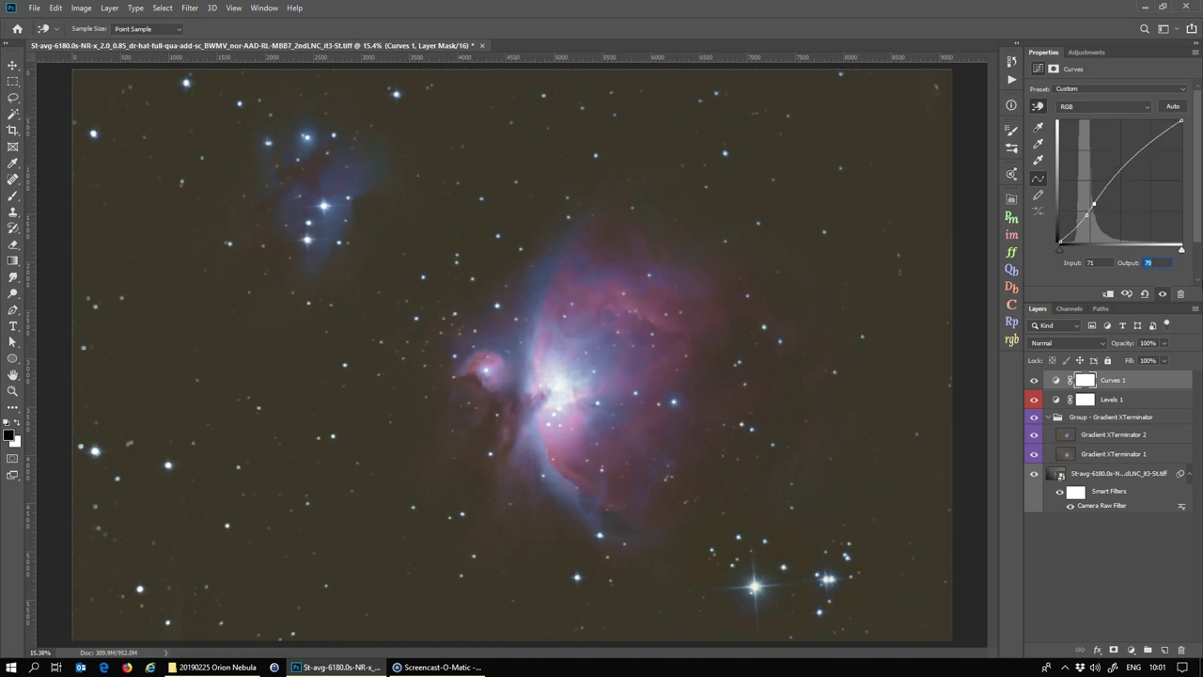
key("Up")
key("Up")
key("Up")
key("Up")
key("Up")
key("Up")
key("Up")
key("Up")
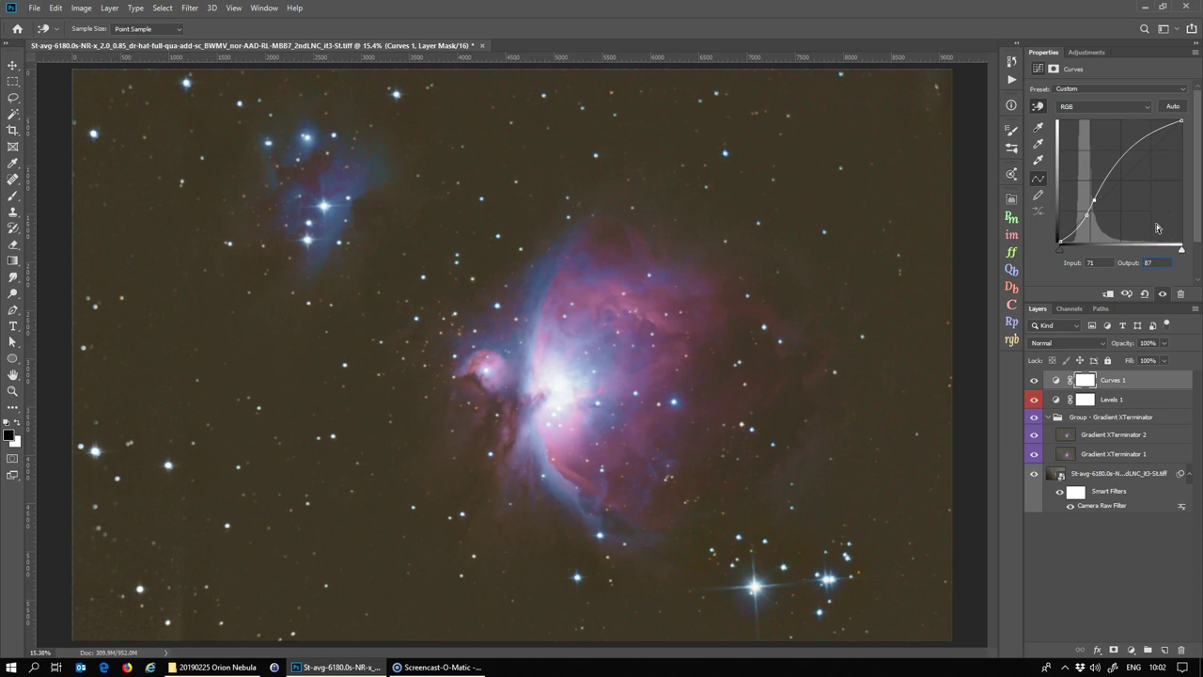
right_click(1129, 382)
left_click(1024, 559)
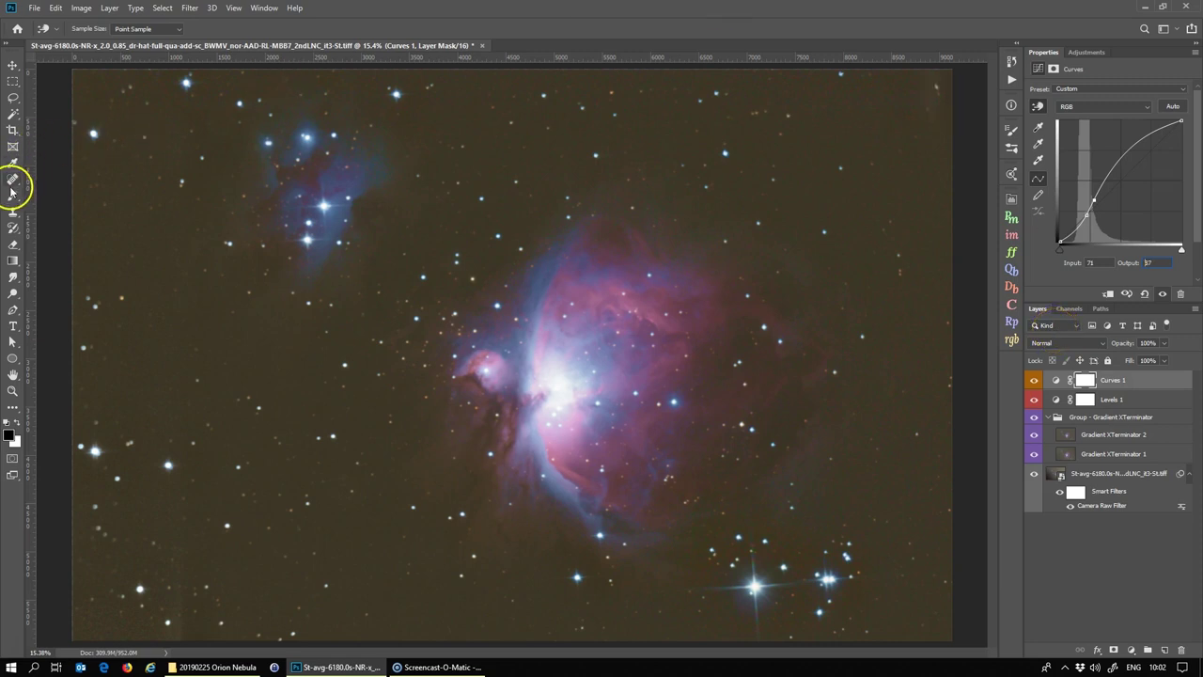
Choose the Brush tool with black as foreground colour, try a 500 px dab over the nebula core on the Curves 1 mask, and undo it
key("w")
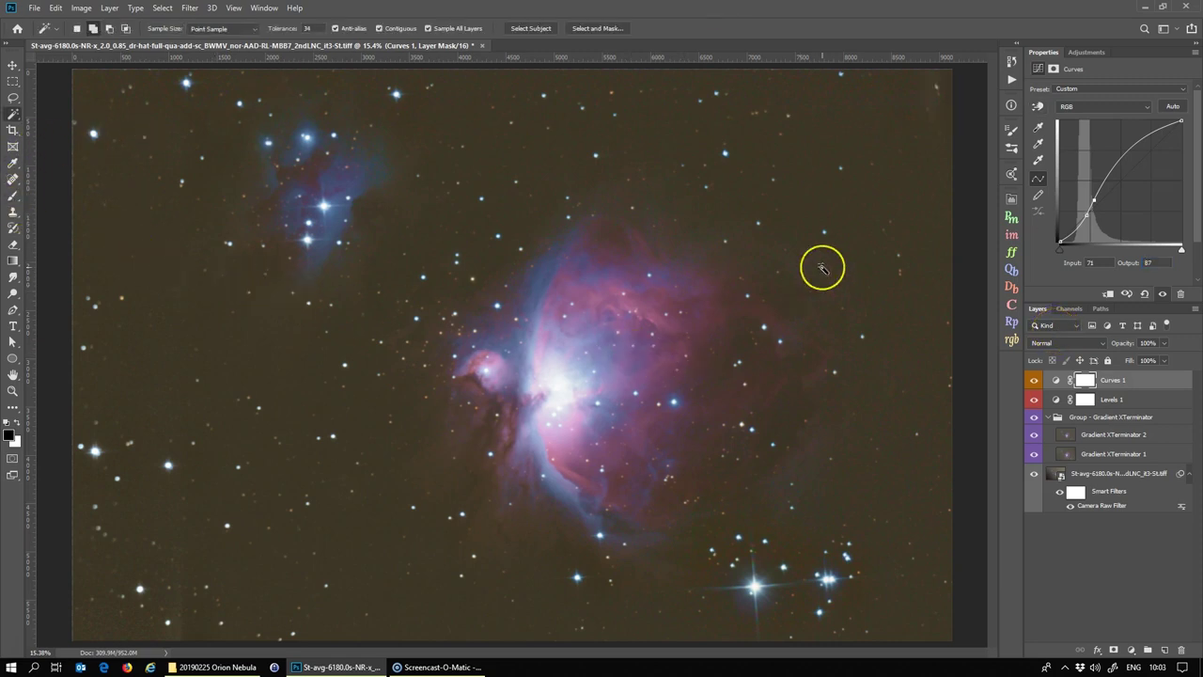
left_click(13, 195)
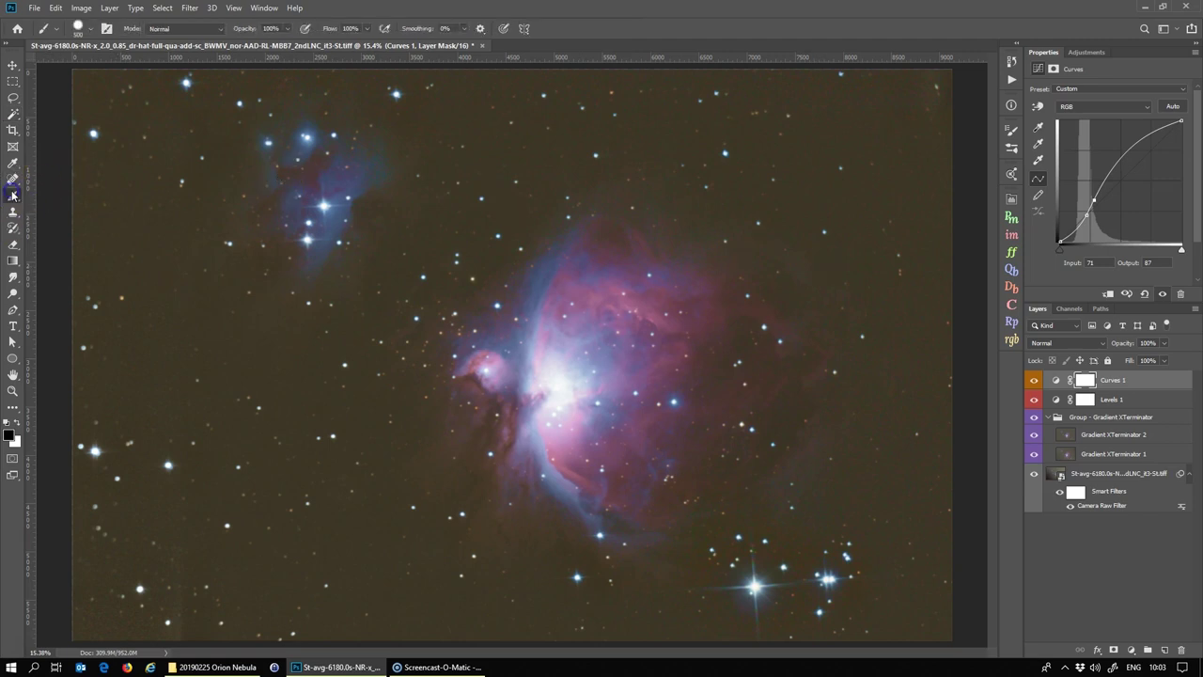
left_click(7, 435)
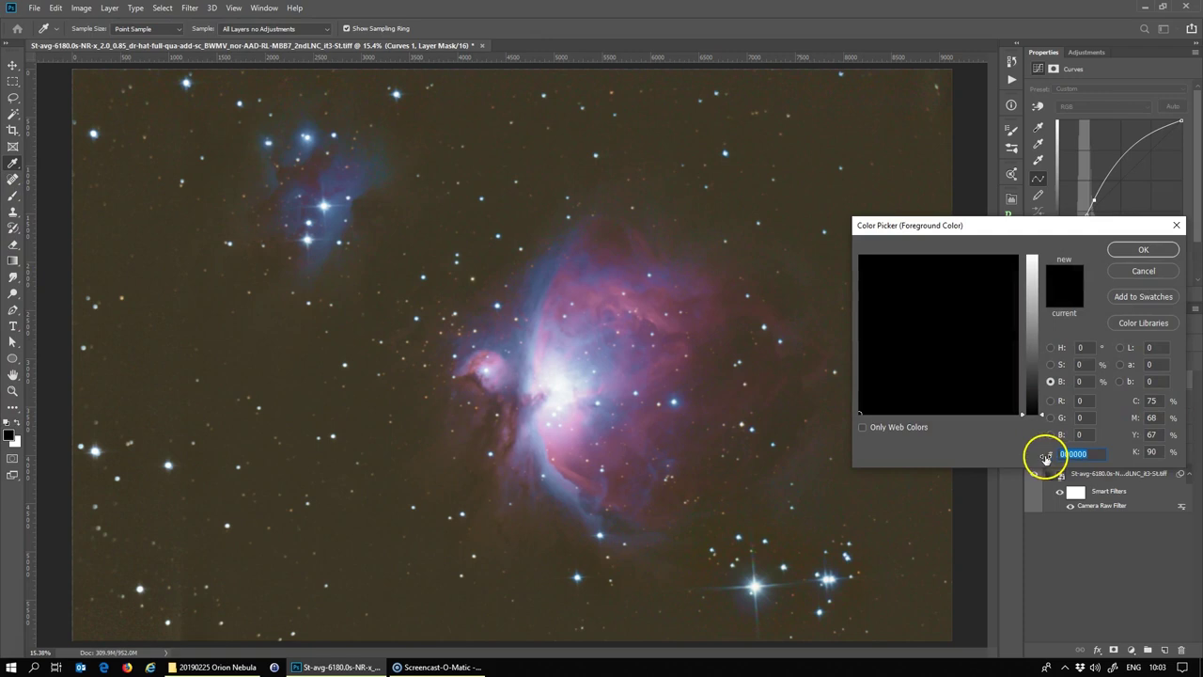
left_click(1129, 273)
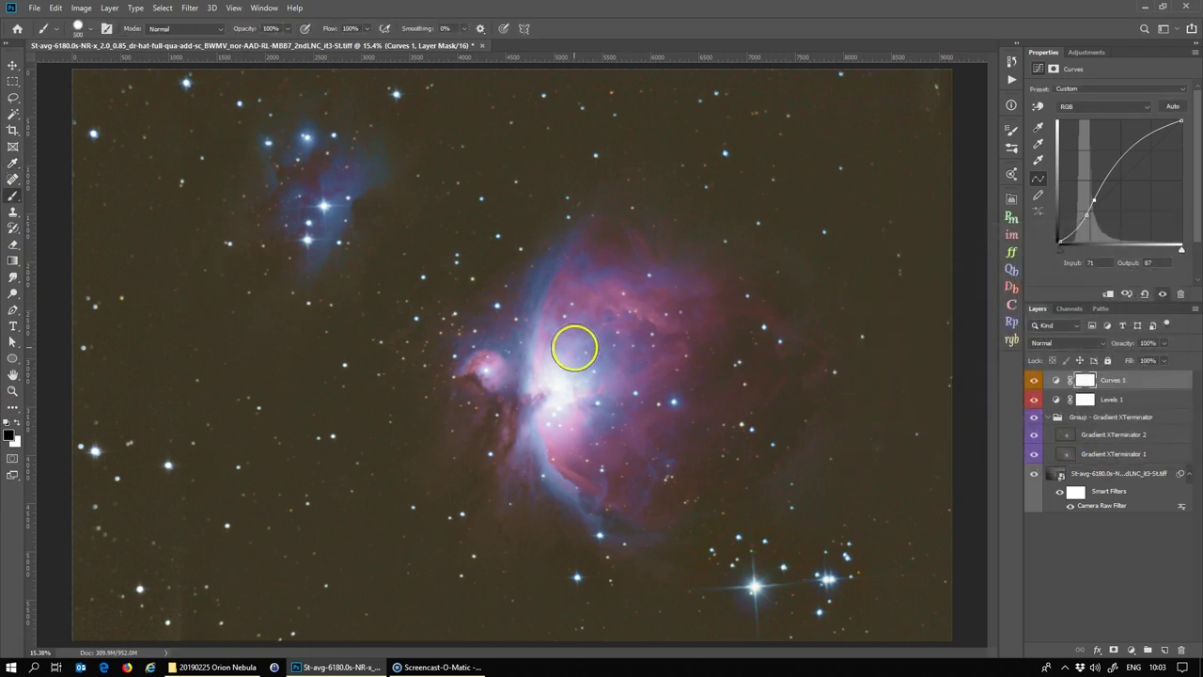
left_click(561, 385)
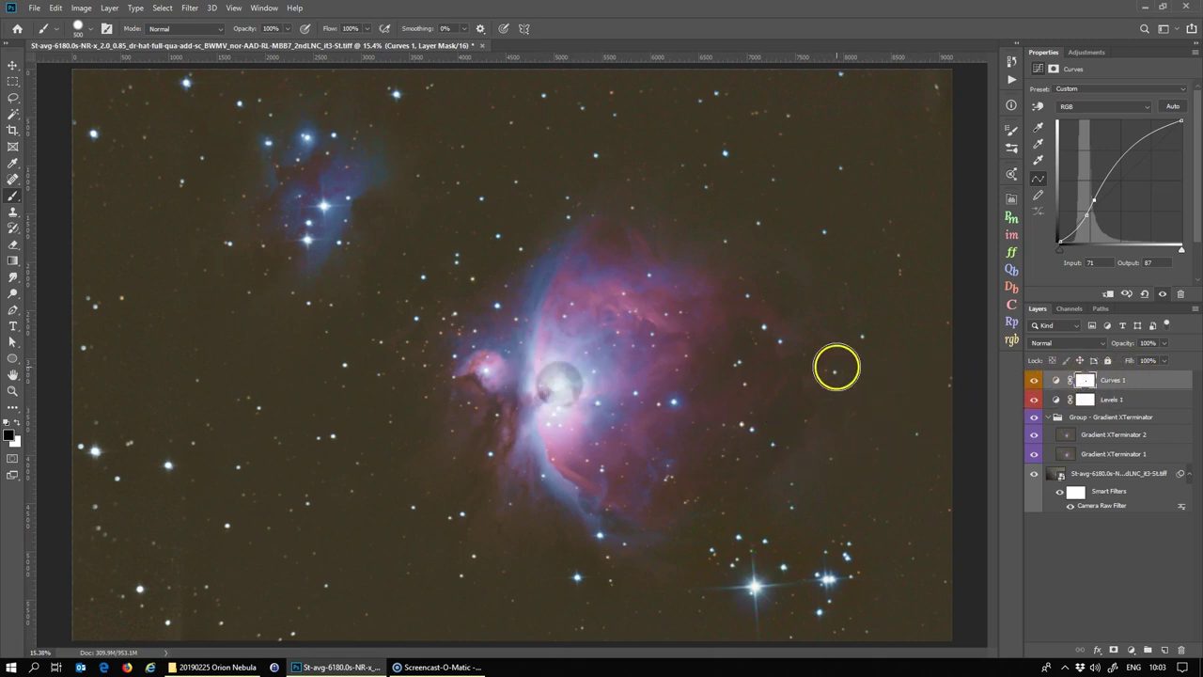
key("ctrl+z")
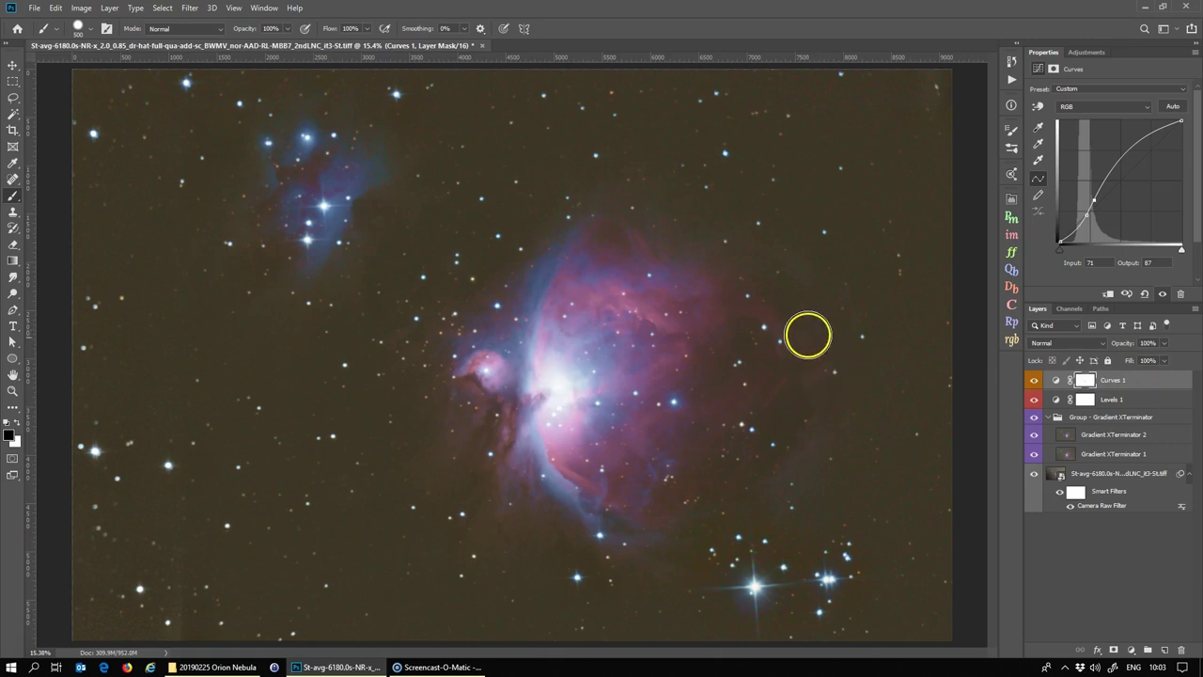
Soften the brush edge and paint black over the nebula core on the Curves 1 mask at 20% opacity, enlarging the brush up to 900 px
left_click(91, 32)
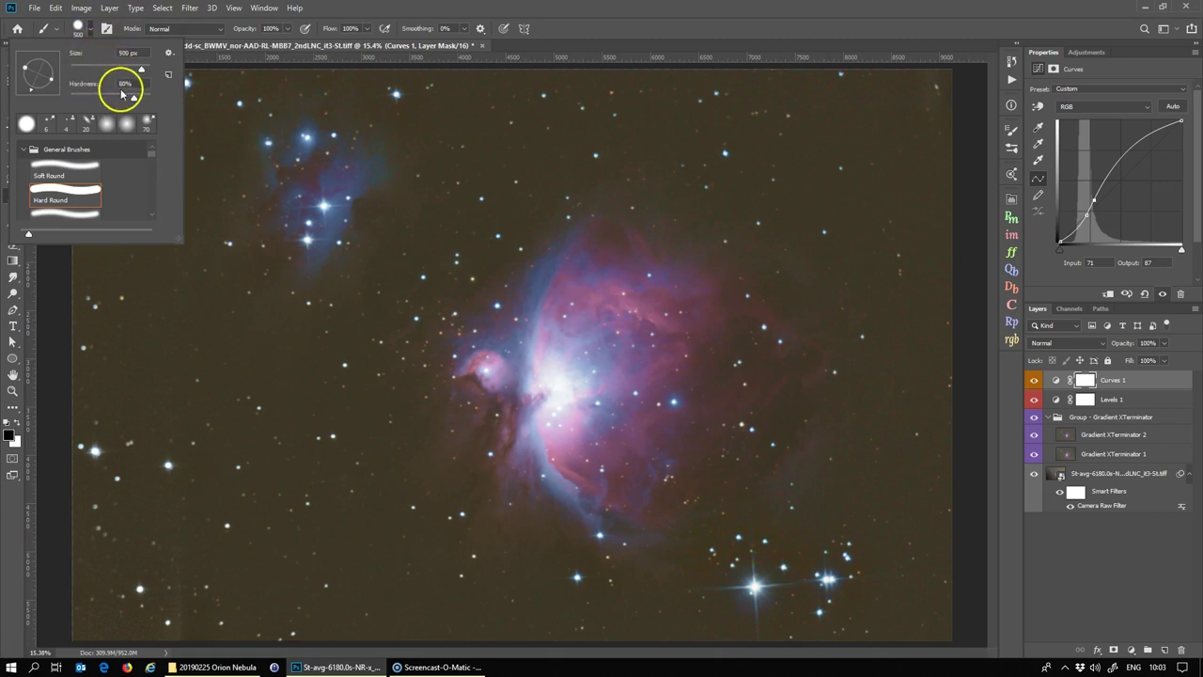
left_click_drag(134, 99, 70, 99)
key("Return")
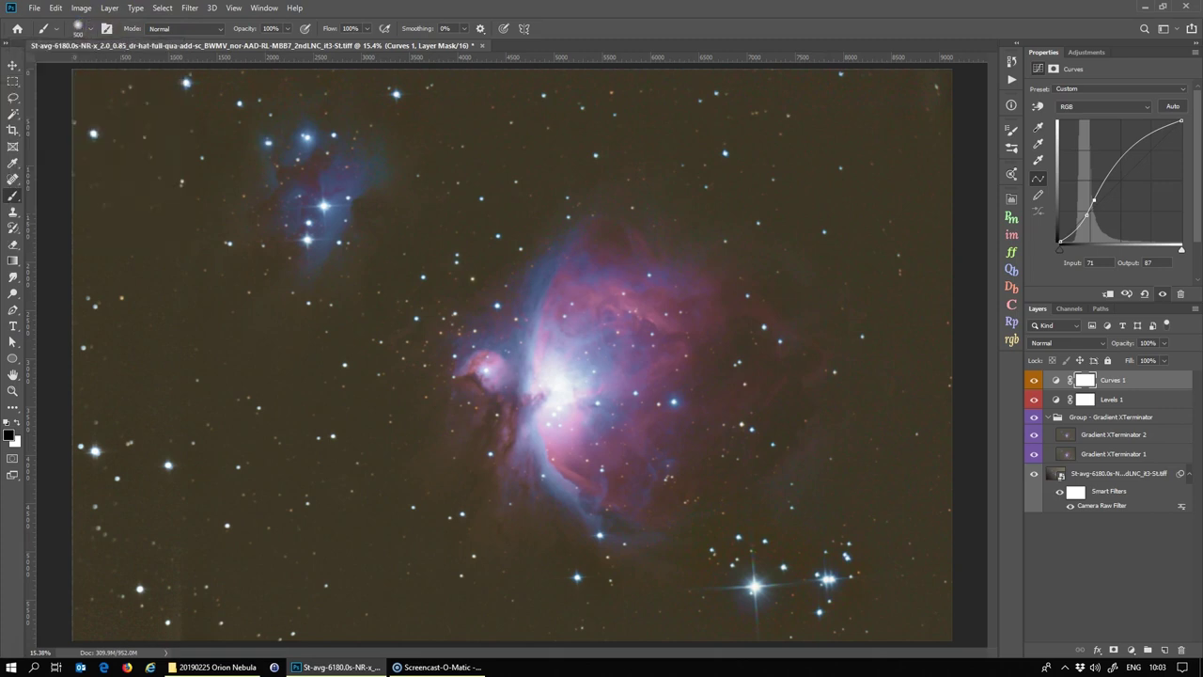
left_click(561, 382)
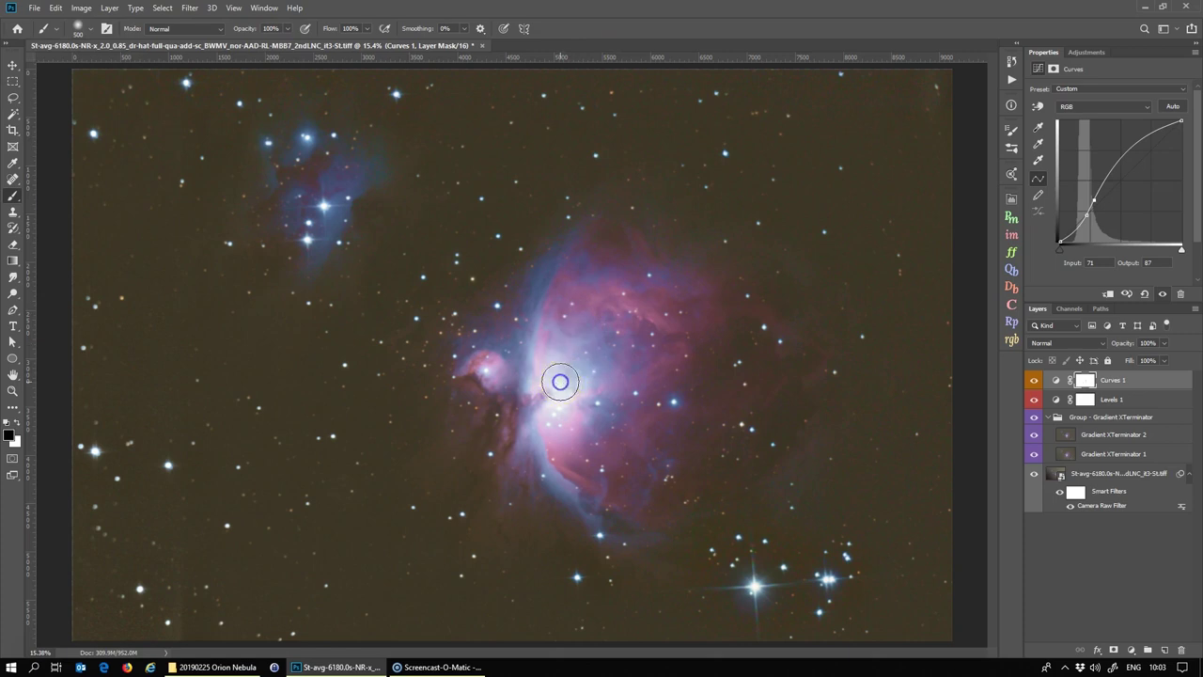
mouse_move(725, 415)
left_mouse_down()
mouse_move(723, 384)
mouse_move(671, 401)
mouse_move(629, 389)
mouse_move(633, 403)
mouse_move(637, 363)
left_mouse_up()
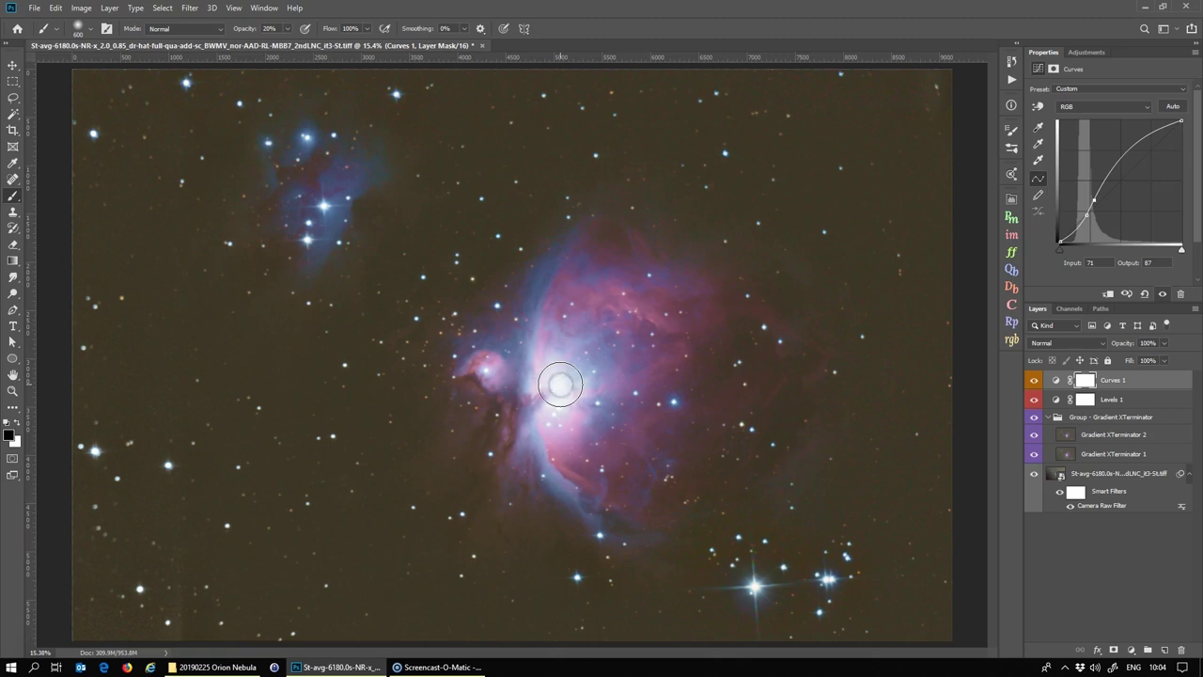
left_click(560, 385)
key("bracketright")
left_click(560, 384)
left_click(559, 385)
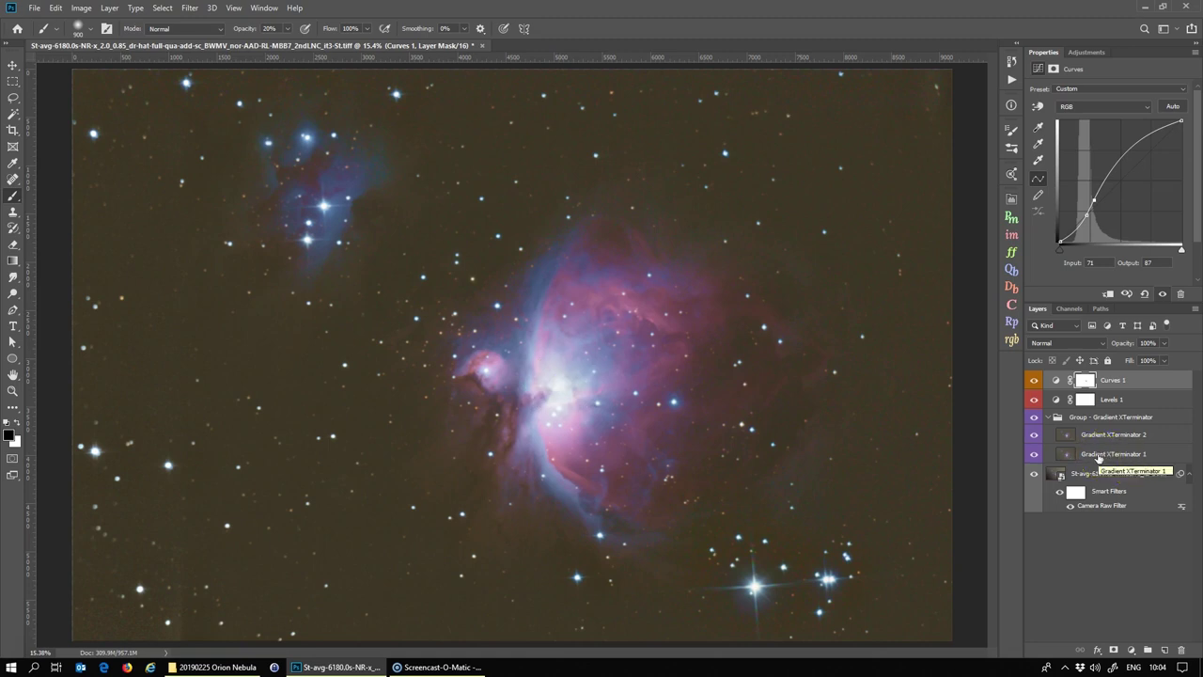
Inspect the painted Curves 1 mask on its own and return to the image with the mask selected
left_click(1086, 380, "alt")
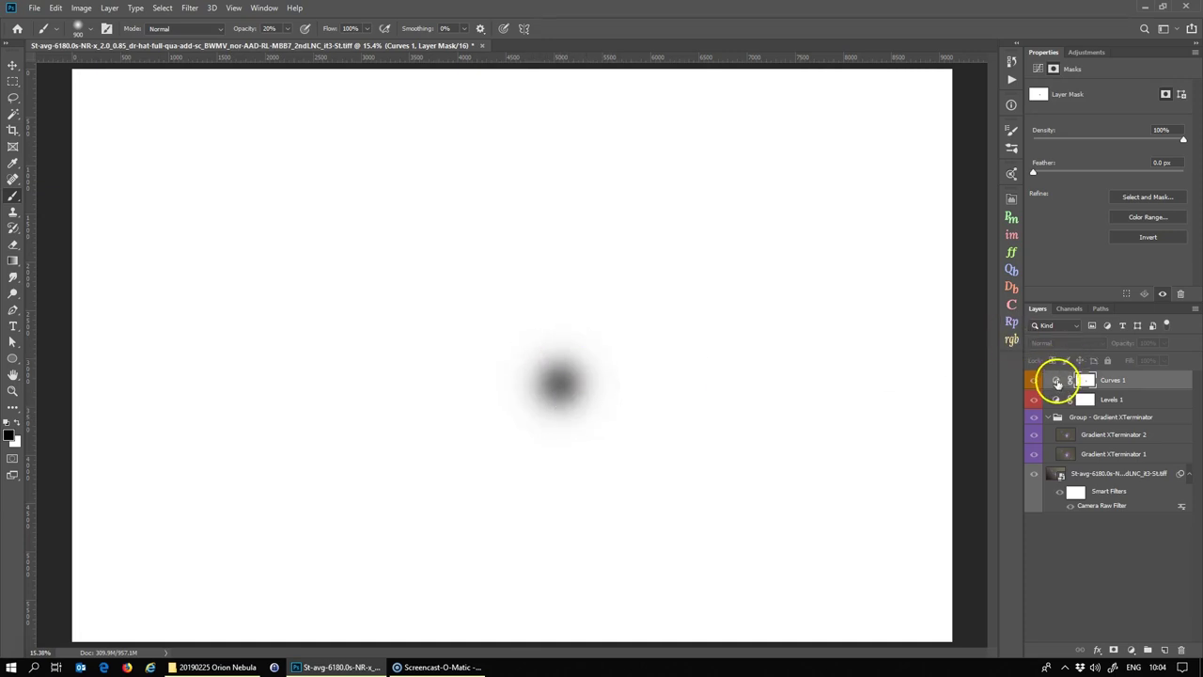
left_click(1057, 380)
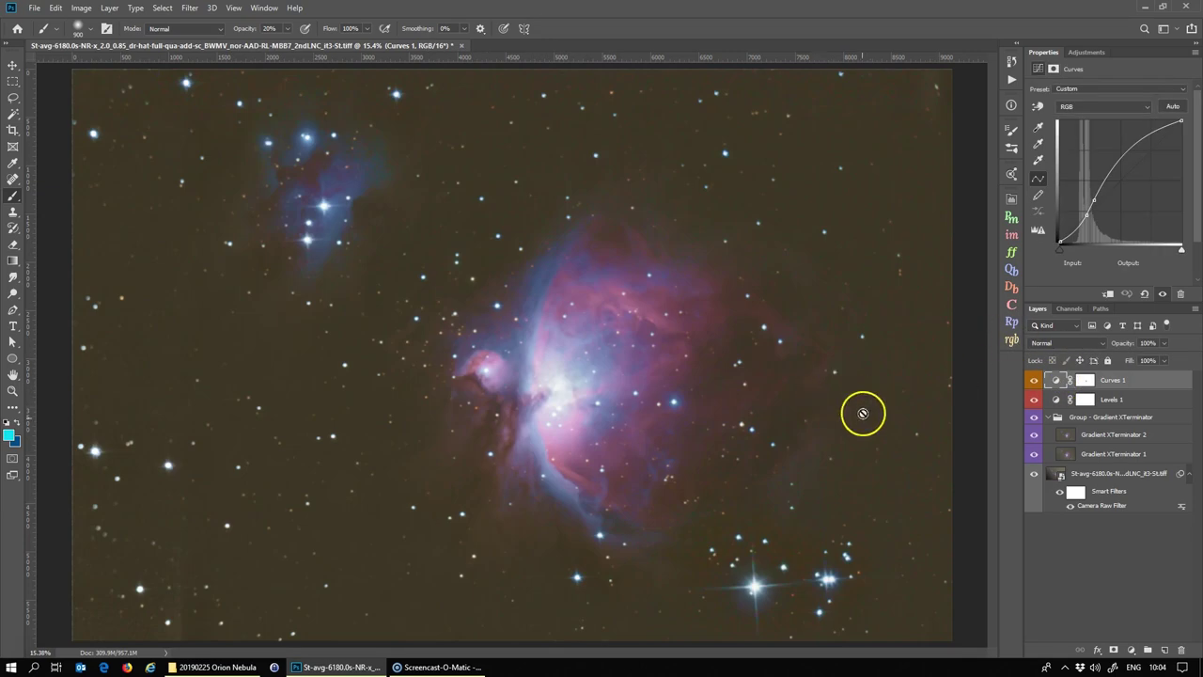
left_click(1085, 379)
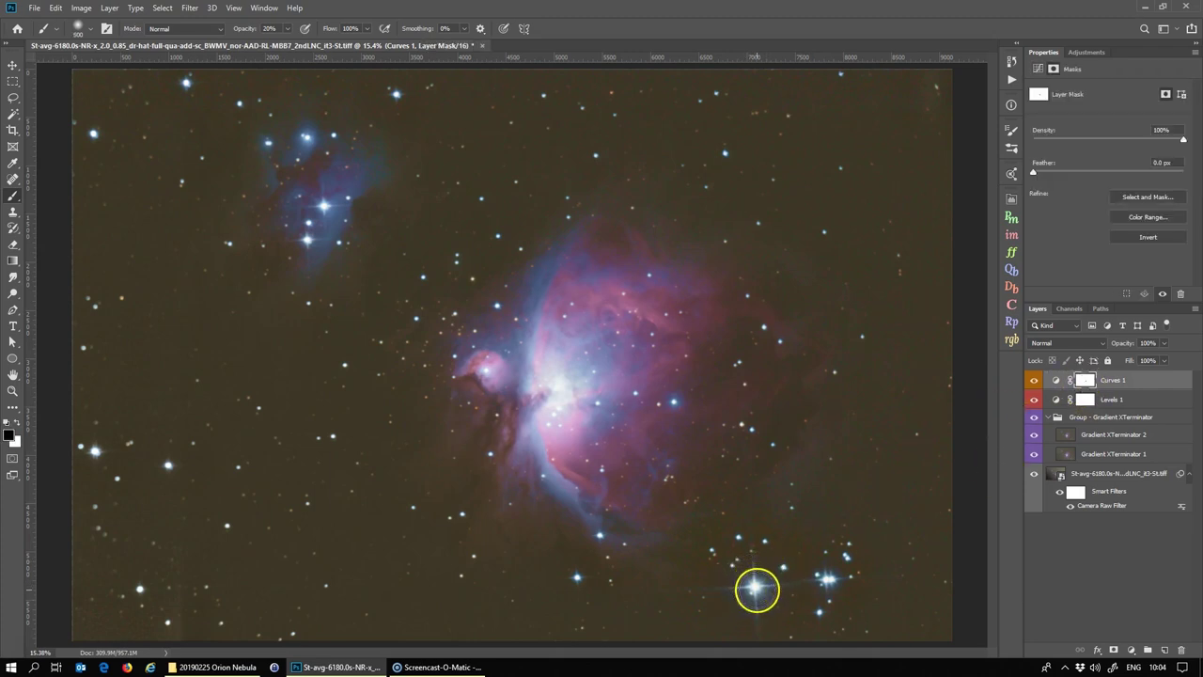
Dab black at 20% opacity on the Curves 1 mask over the two brightest stars in the image's lower-right area, varying the brush size
left_click(756, 587)
key("bracketright")
key("bracketleft")
key("bracketleft")
key("bracketleft")
key("bracketleft")
left_click(829, 579)
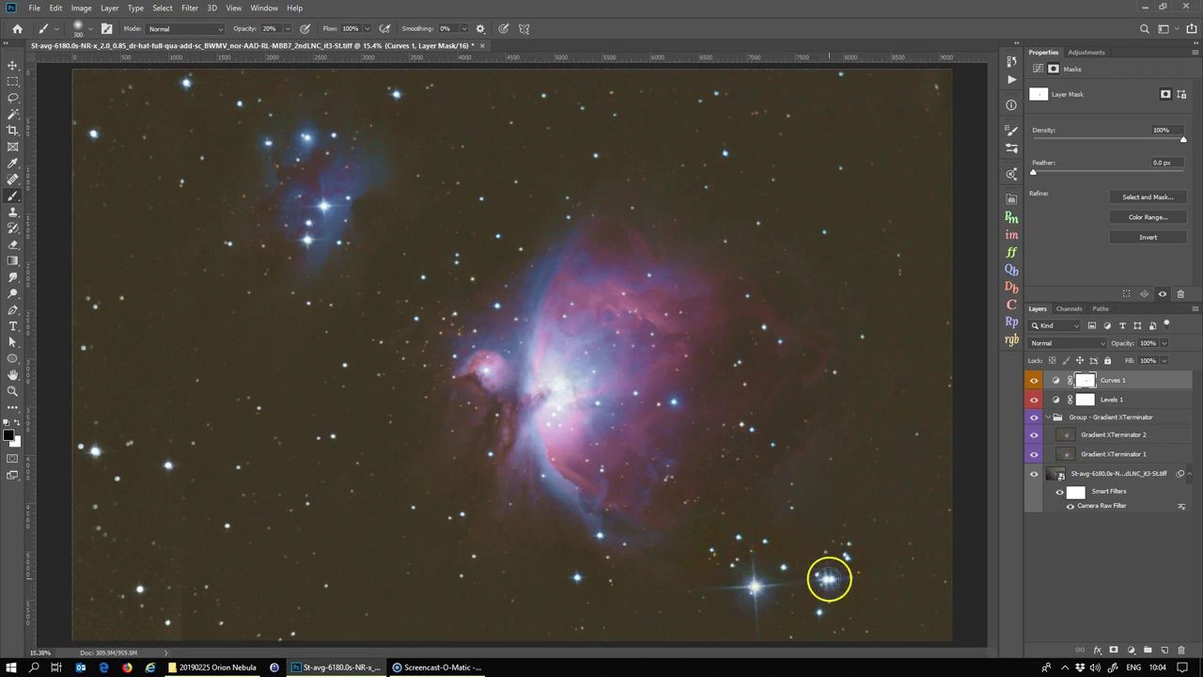
key("bracketright")
key("bracketright")
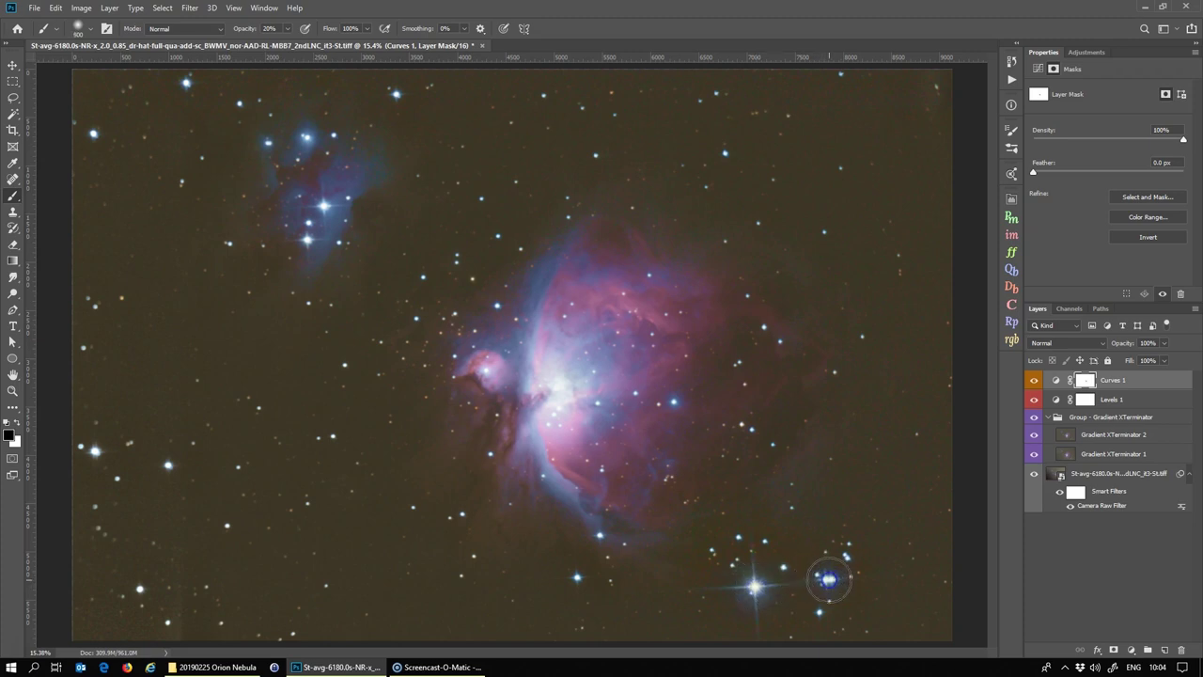
key("bracketleft")
key("bracketleft")
key("bracketleft")
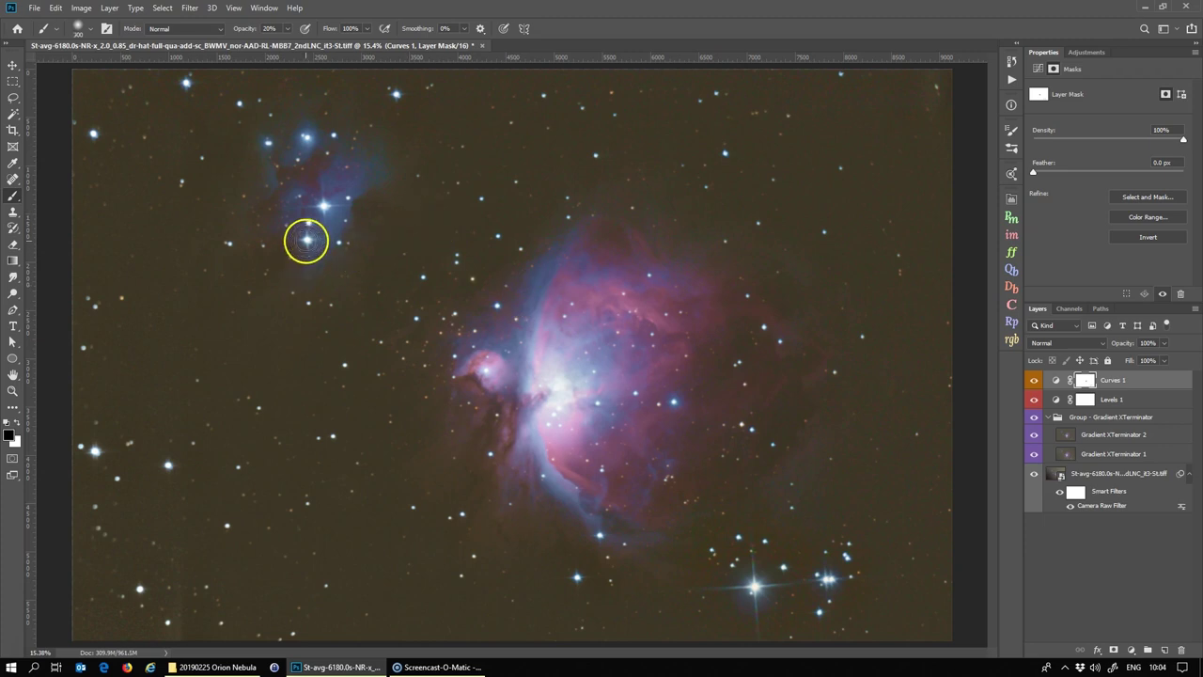
Dab black at 20% opacity on the Curves 1 mask over the bright stars of the upper-left cluster and along the image's left side
left_click(307, 240)
key("bracketleft")
left_click(309, 123)
left_click(260, 134)
left_click(187, 82)
left_click(94, 130)
left_click(94, 449)
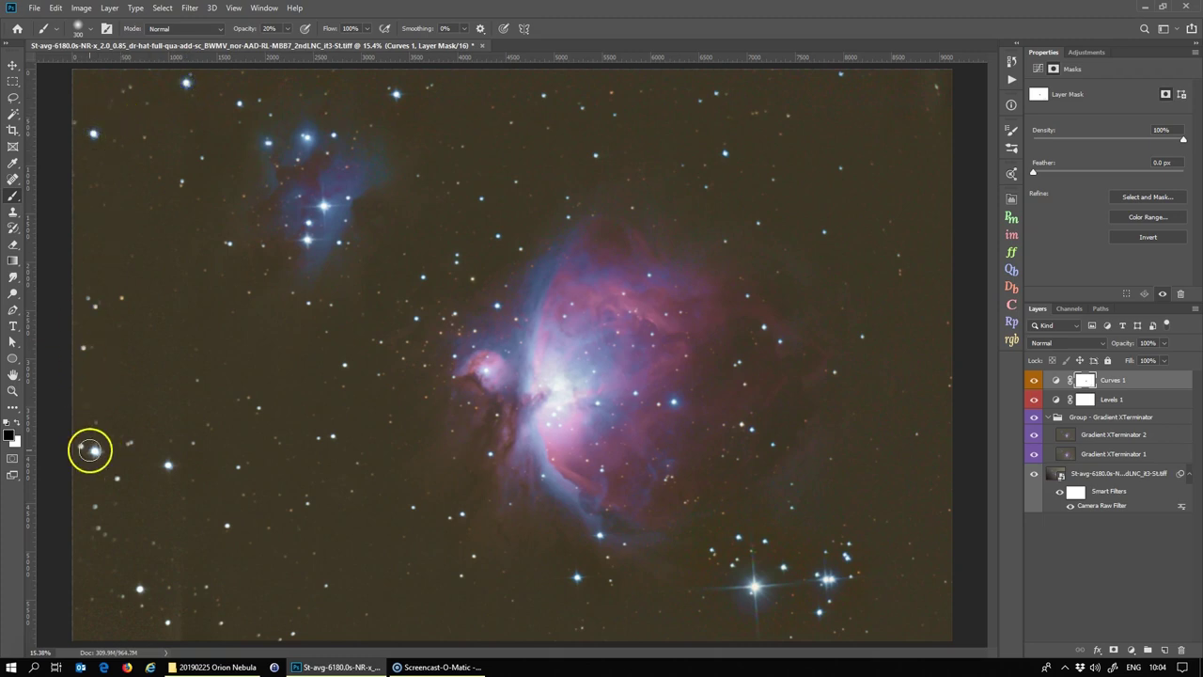
key("bracketright")
left_click(306, 241)
left_click(324, 205)
left_click(308, 136)
left_click(191, 107)
left_click(93, 133)
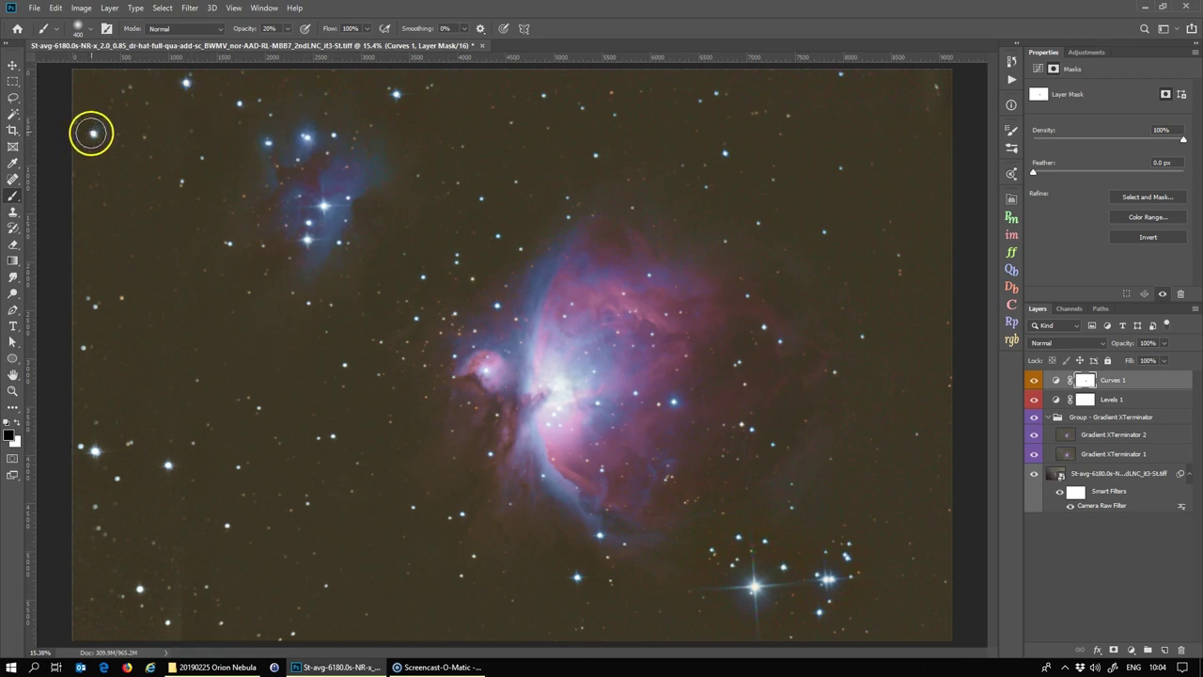
left_click(185, 82)
left_click(94, 450)
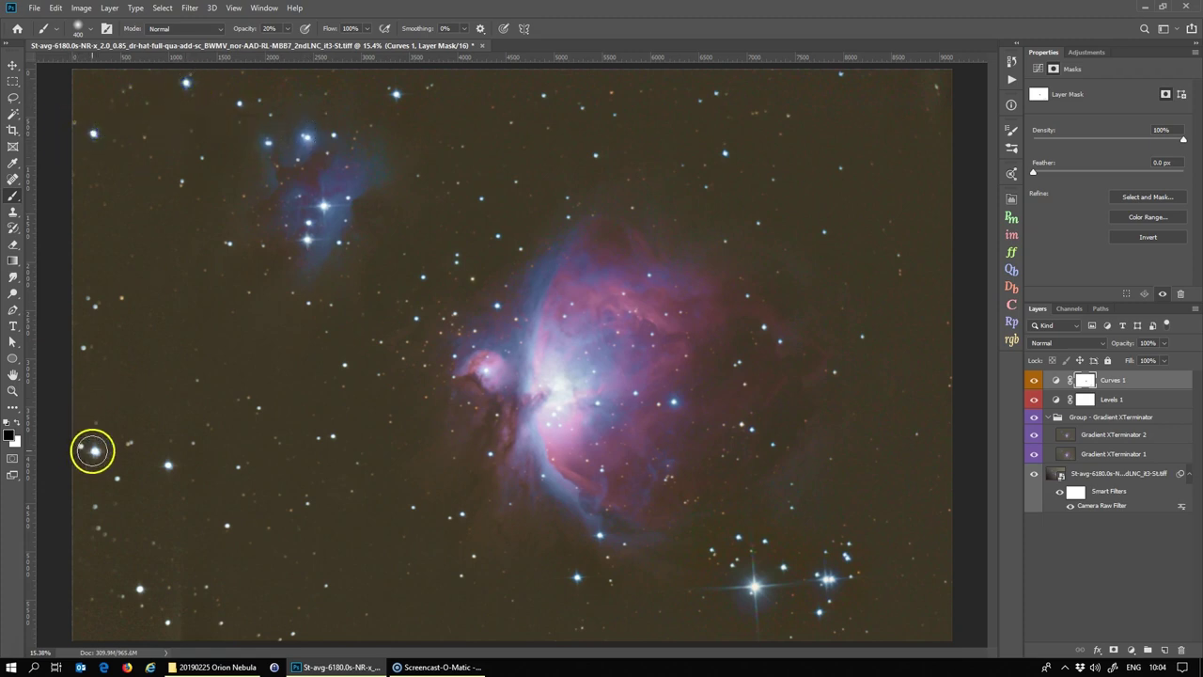
left_click(174, 468)
left_click(341, 125)
left_click_drag(327, 214, 289, 247)
left_click(89, 135)
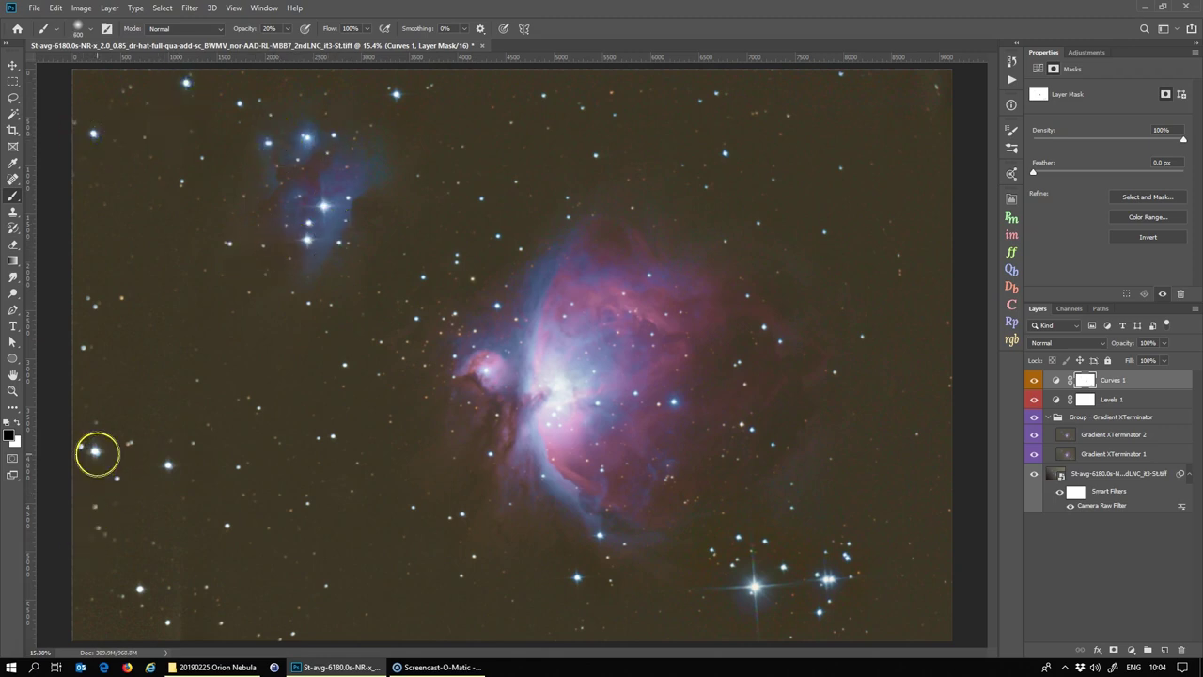
left_click(177, 469)
left_click(142, 575)
left_click(678, 582)
Add a second Curves adjustment layer above Curves 1 and refresh its histogram
left_click(1088, 52)
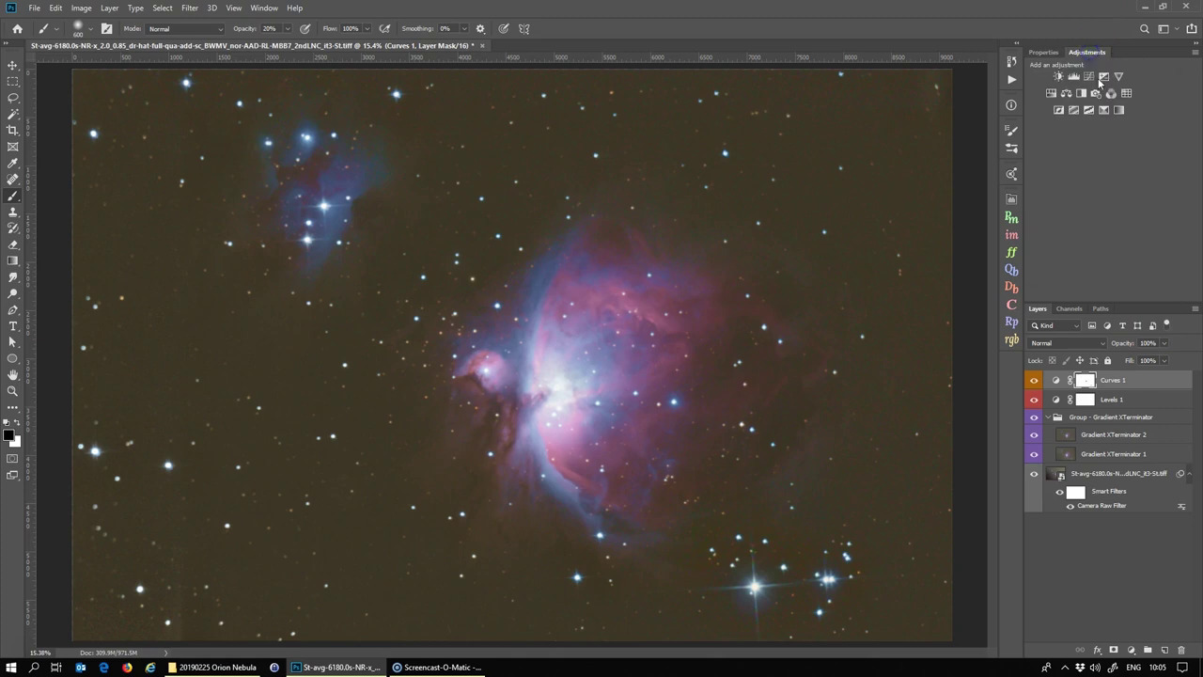
left_click(1091, 81)
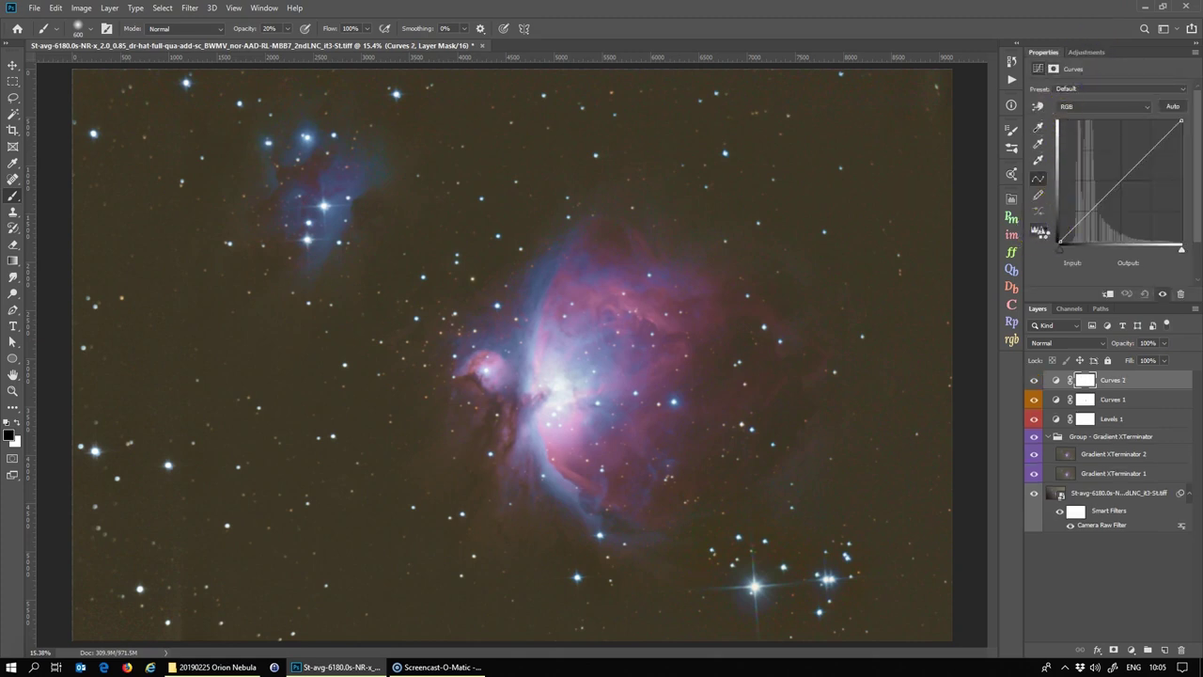
left_click(1040, 231)
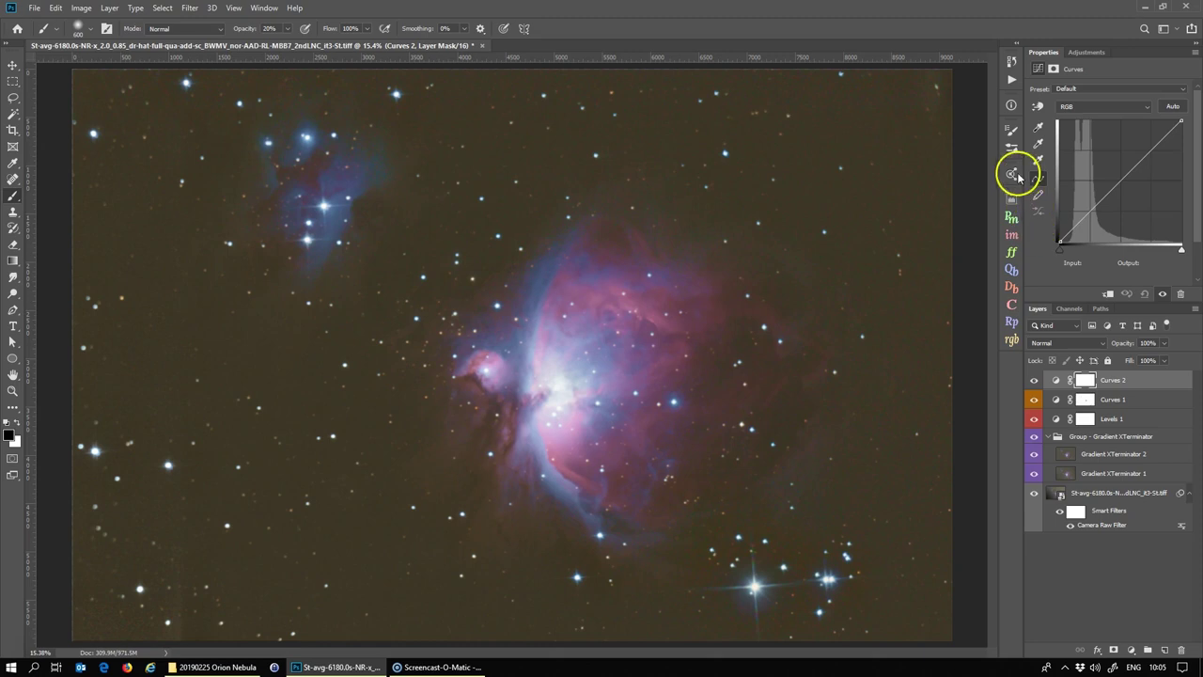
Brighten the midtones of Curves 2 with targeted on-image adjustment, using a point at input 63, output 71 and anchoring the darker tones
left_click(1036, 106)
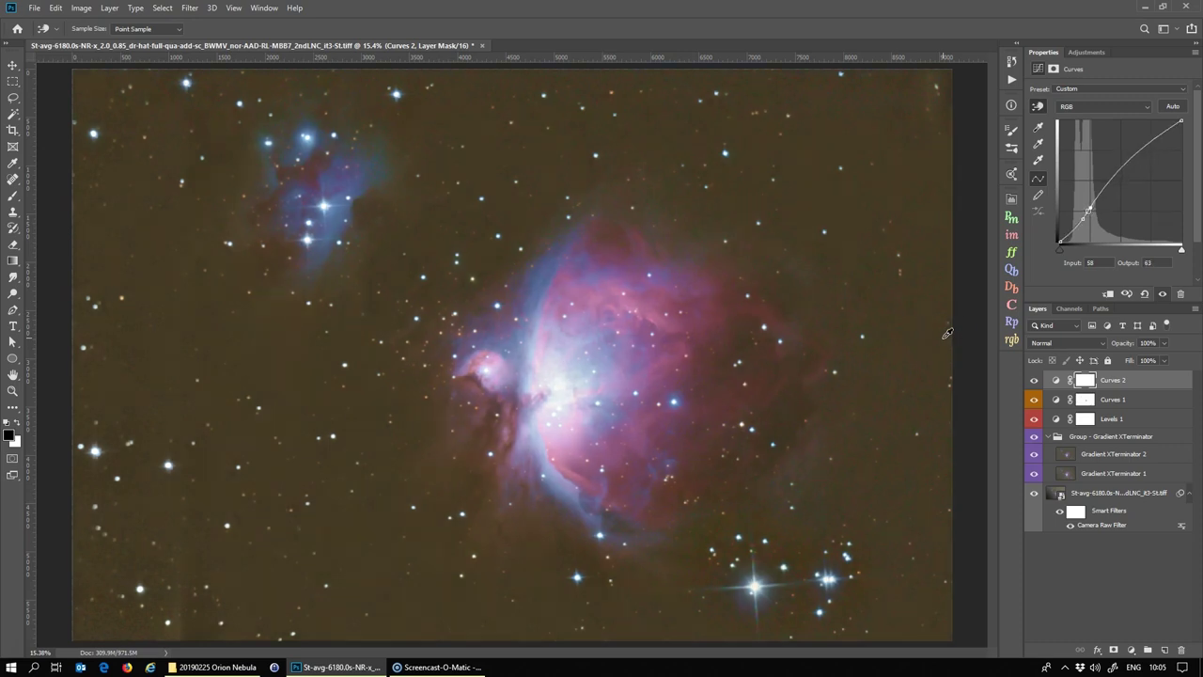
left_click(513, 424)
key("ctrl+z")
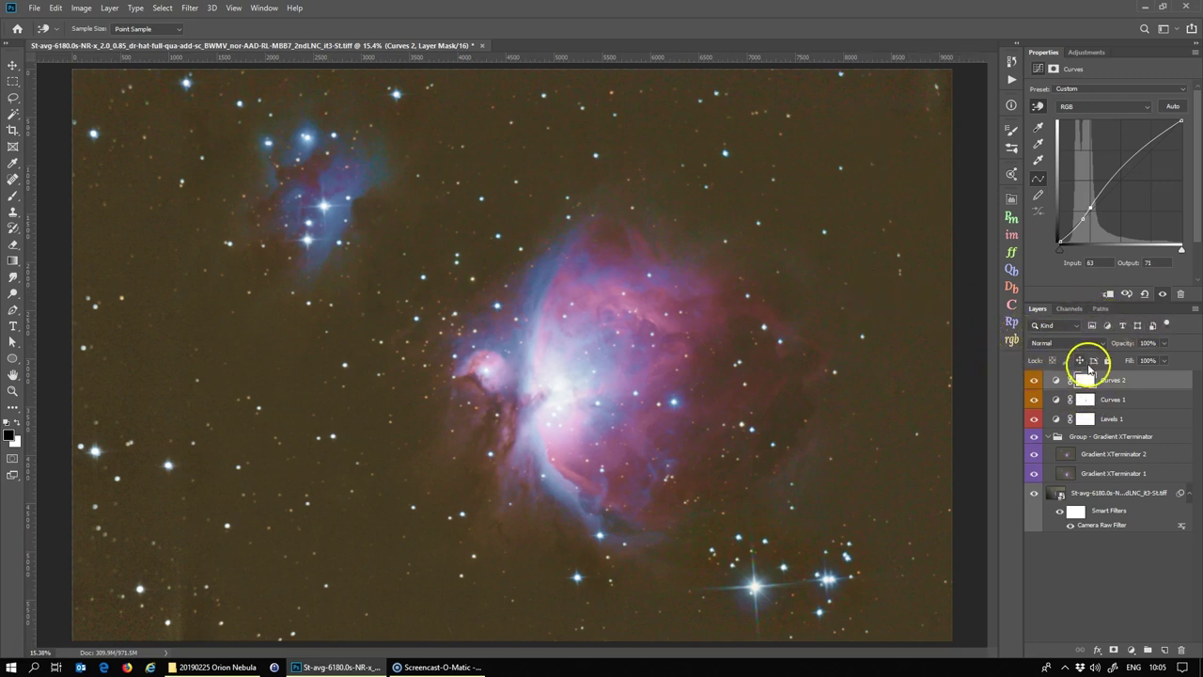
Fill the Curves 2 mask using Apply Image with the merged RGB image, Multiply blending at 100% opacity, and inspect the mask on its own
left_click(1085, 382)
key("b")
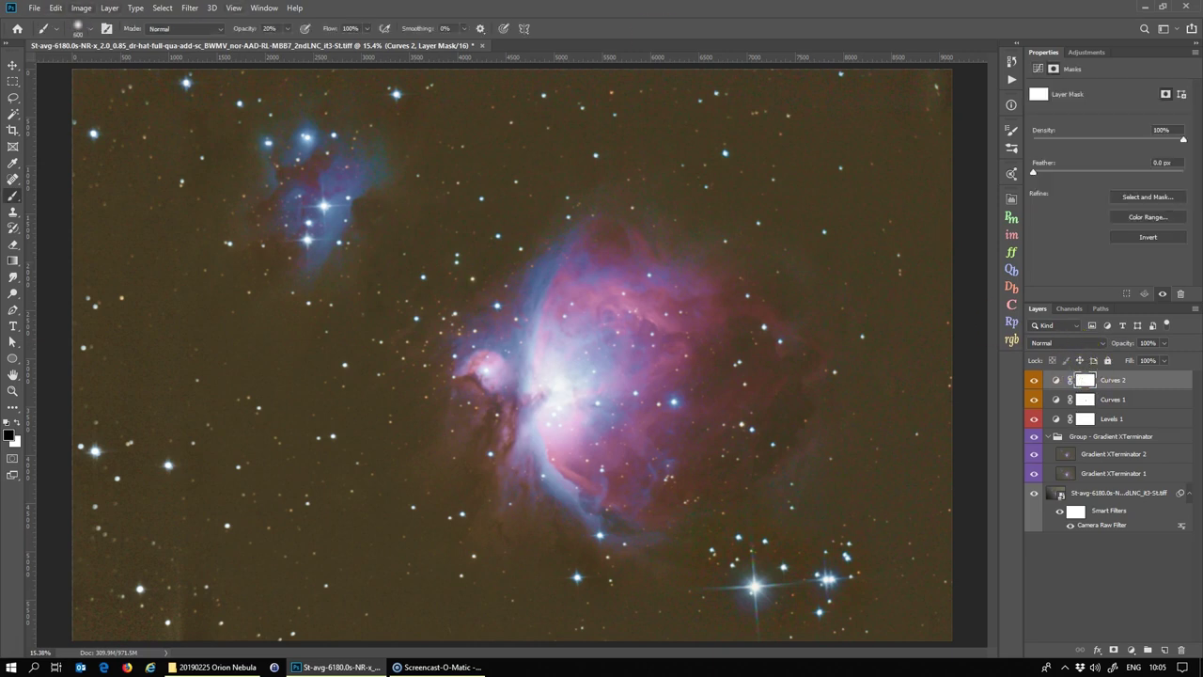
left_click(81, 8)
left_click(94, 185)
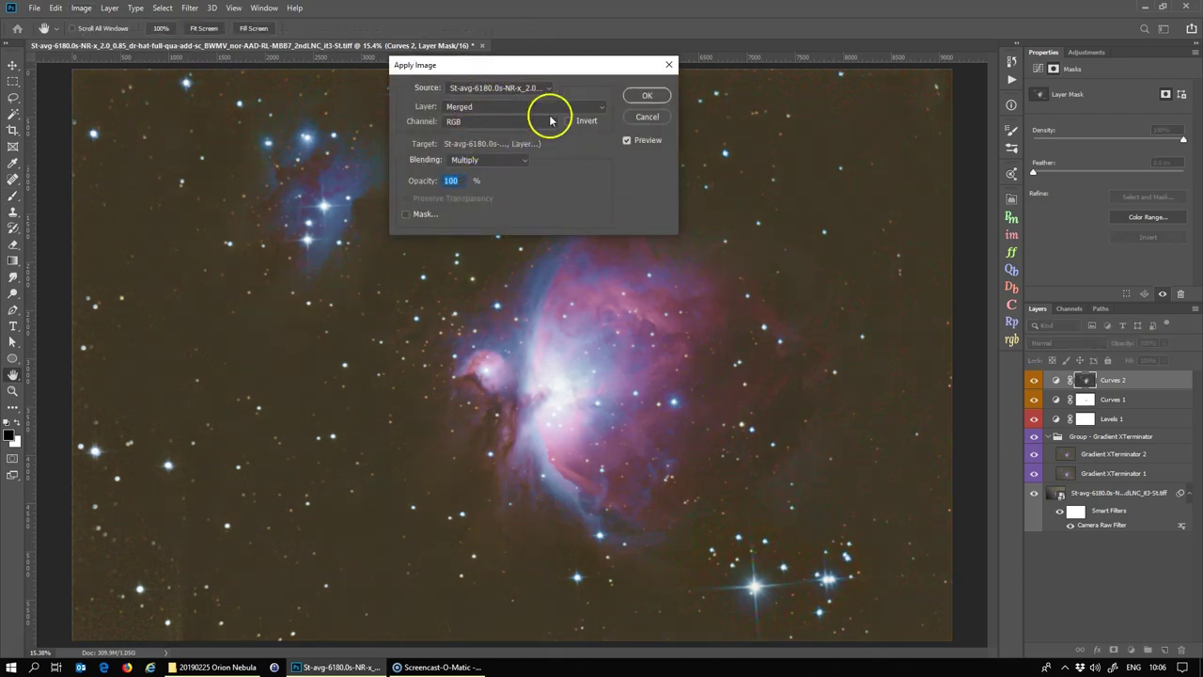
left_click(646, 96)
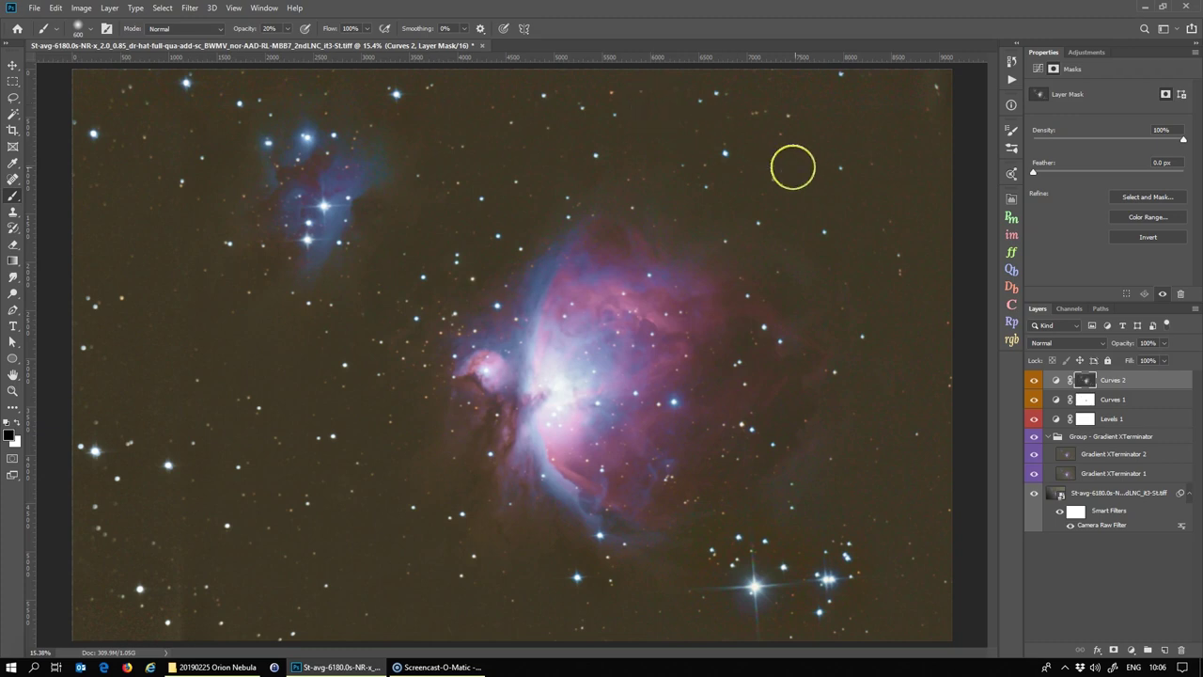
left_click(1086, 379, "alt")
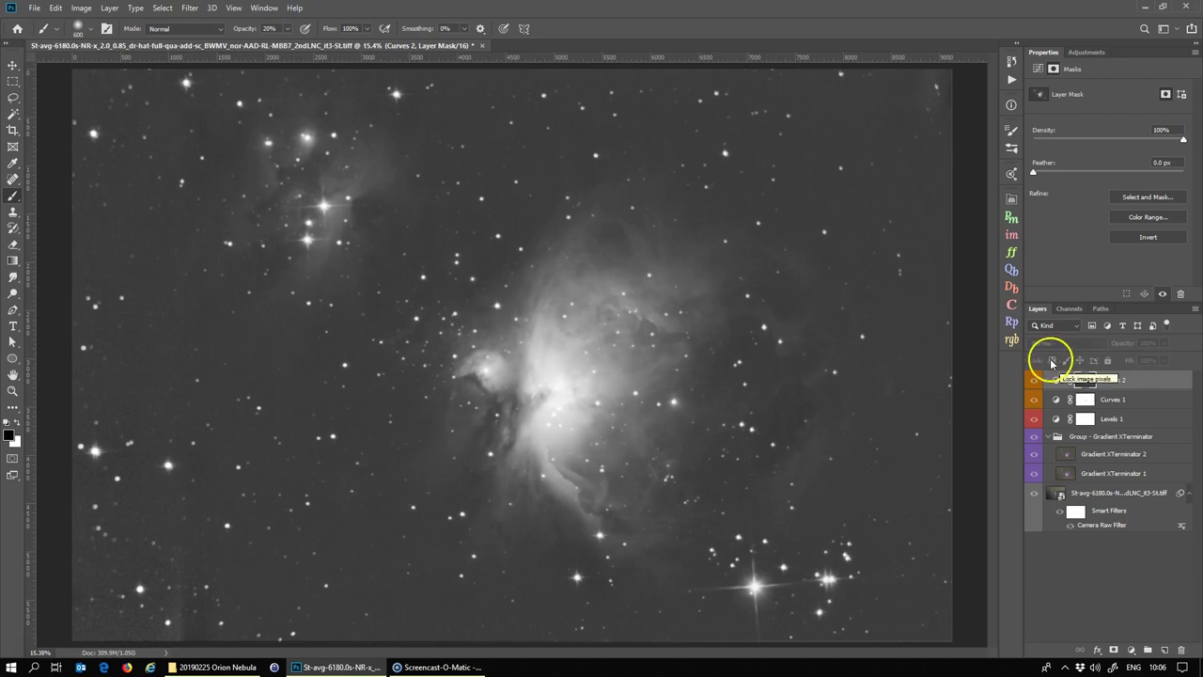
left_click(1058, 379)
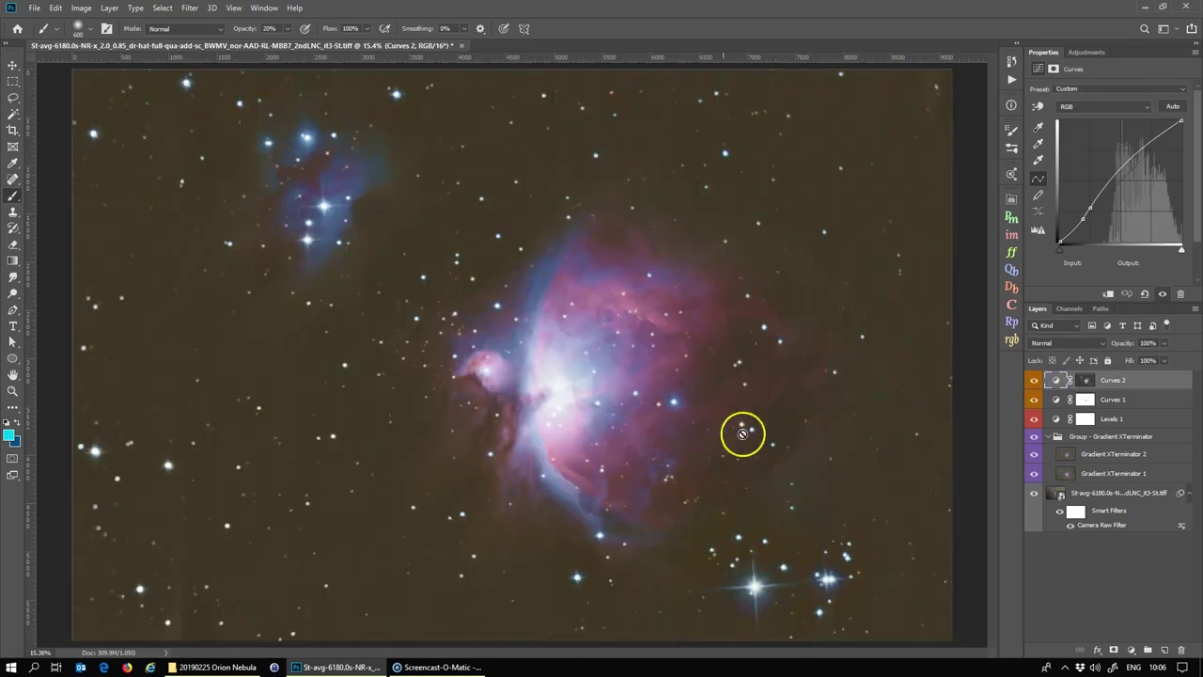
Increase the Curves 2 mask's contrast using Levels with input black 41 and input white 61, and return to the image view
left_click(1088, 381, "alt")
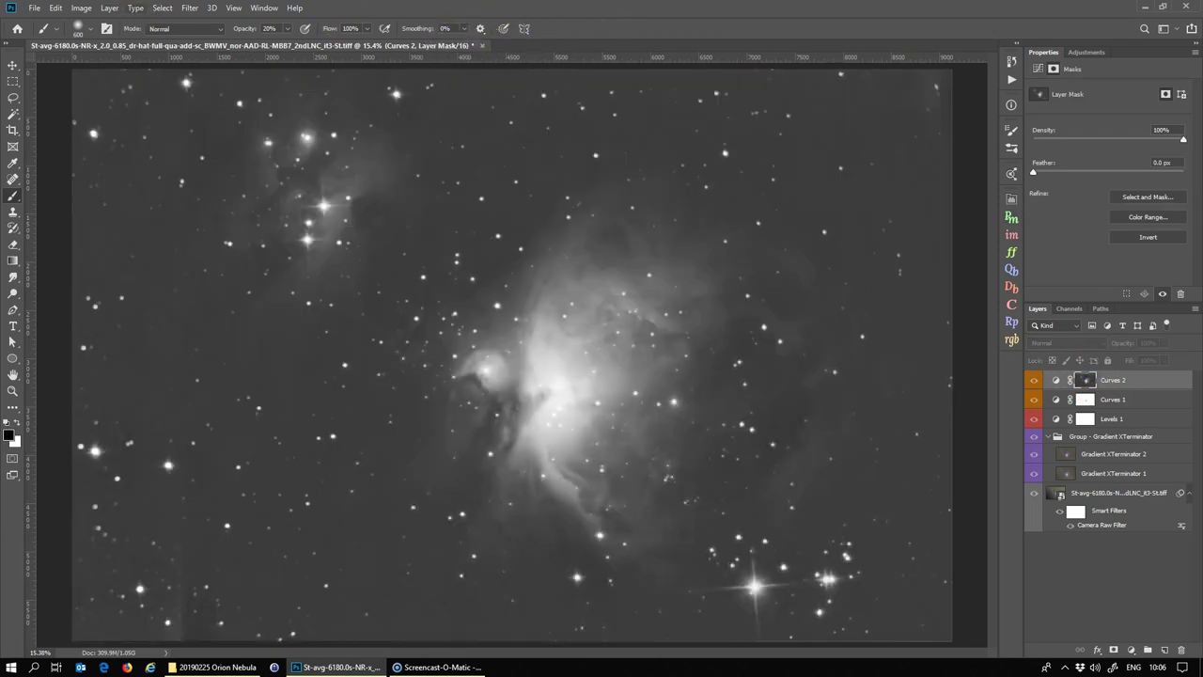
left_click(81, 7)
mouse_move(99, 41)
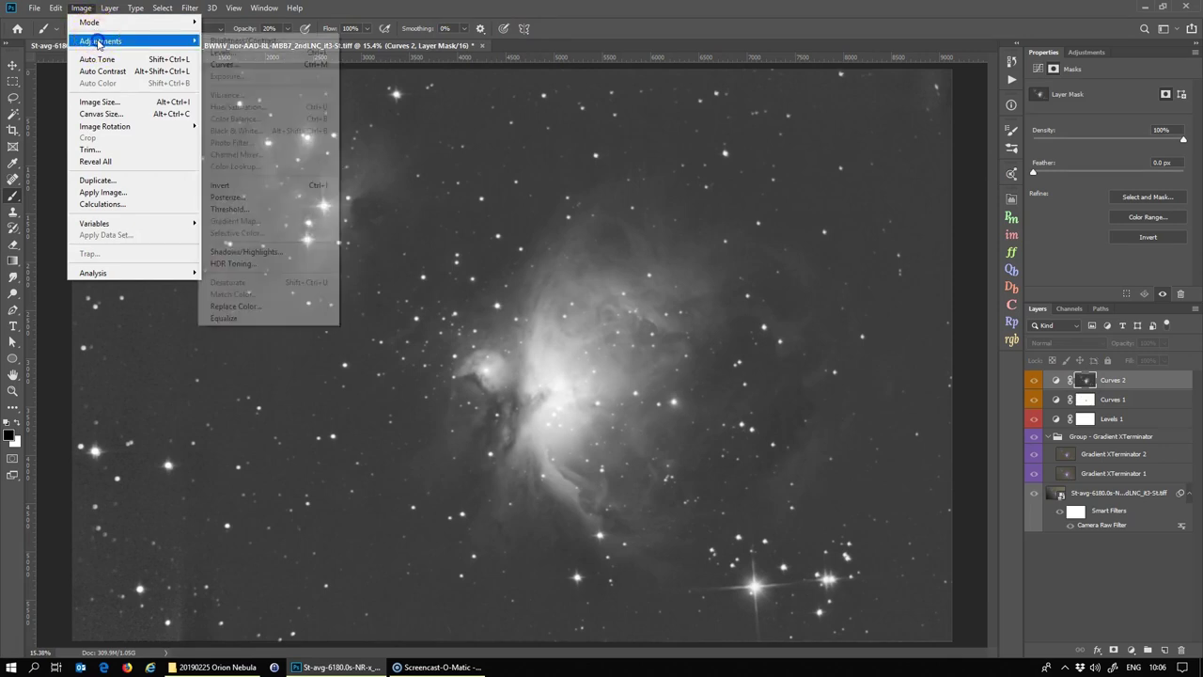
left_click(223, 52)
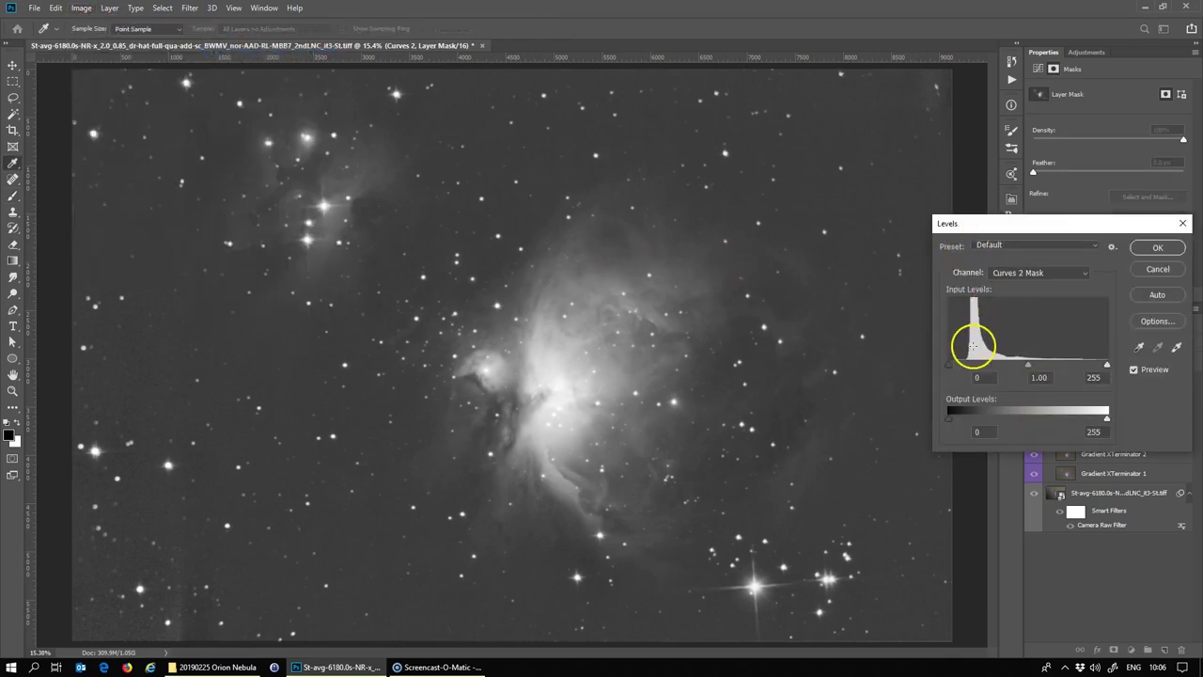
left_click_drag(950, 365, 967, 369)
left_click_drag(1107, 364, 985, 367)
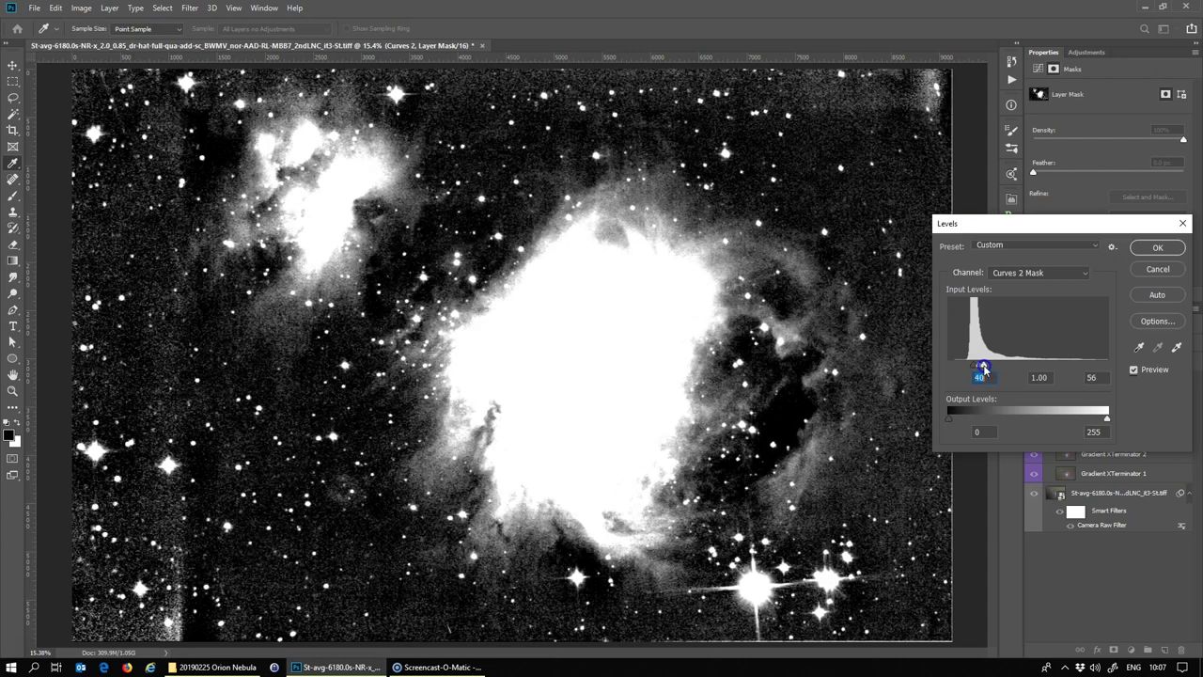
left_click_drag(978, 366, 987, 367)
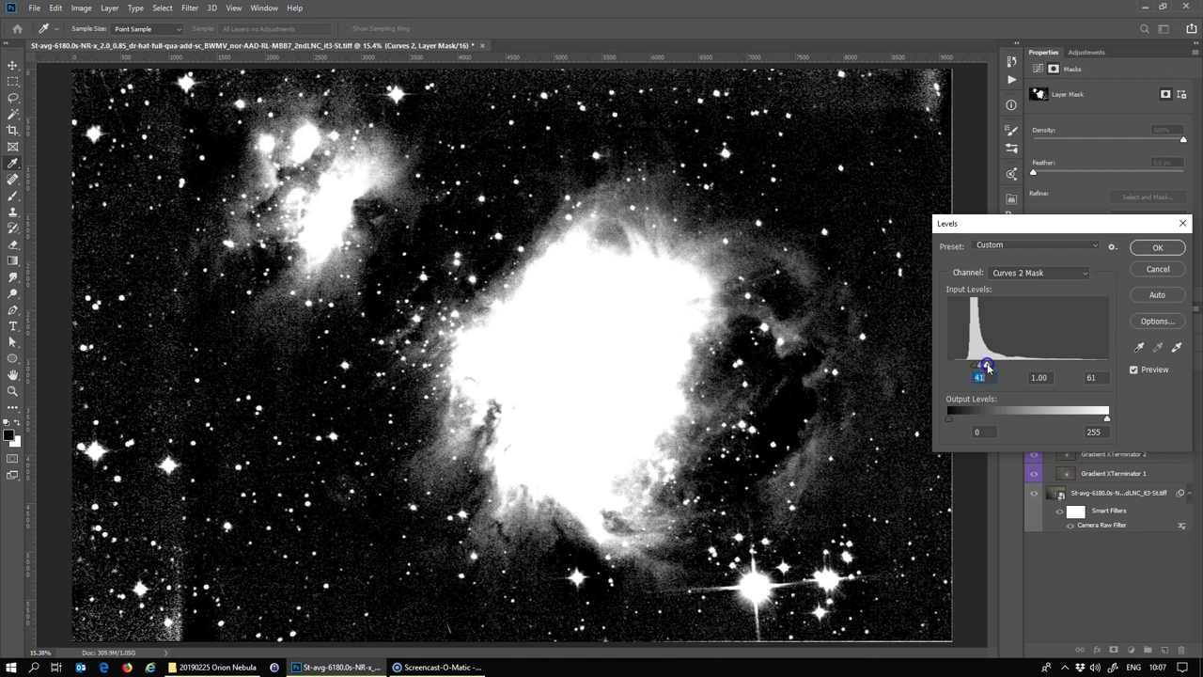
left_click(1157, 247)
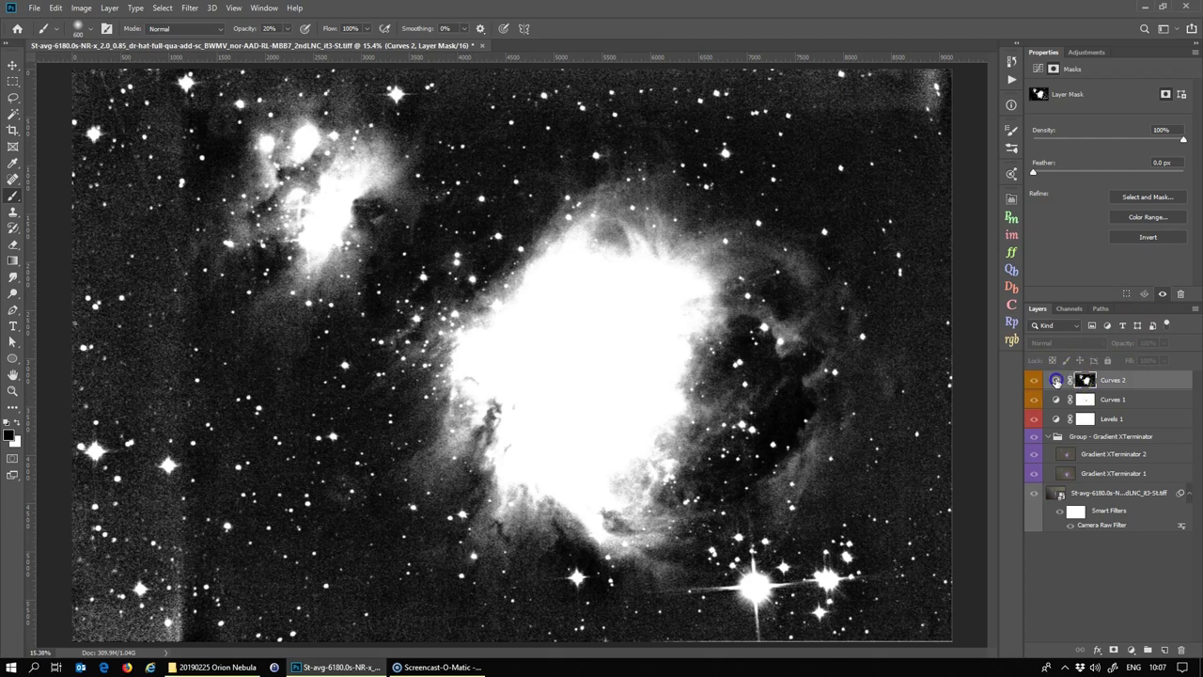
left_click(1056, 380)
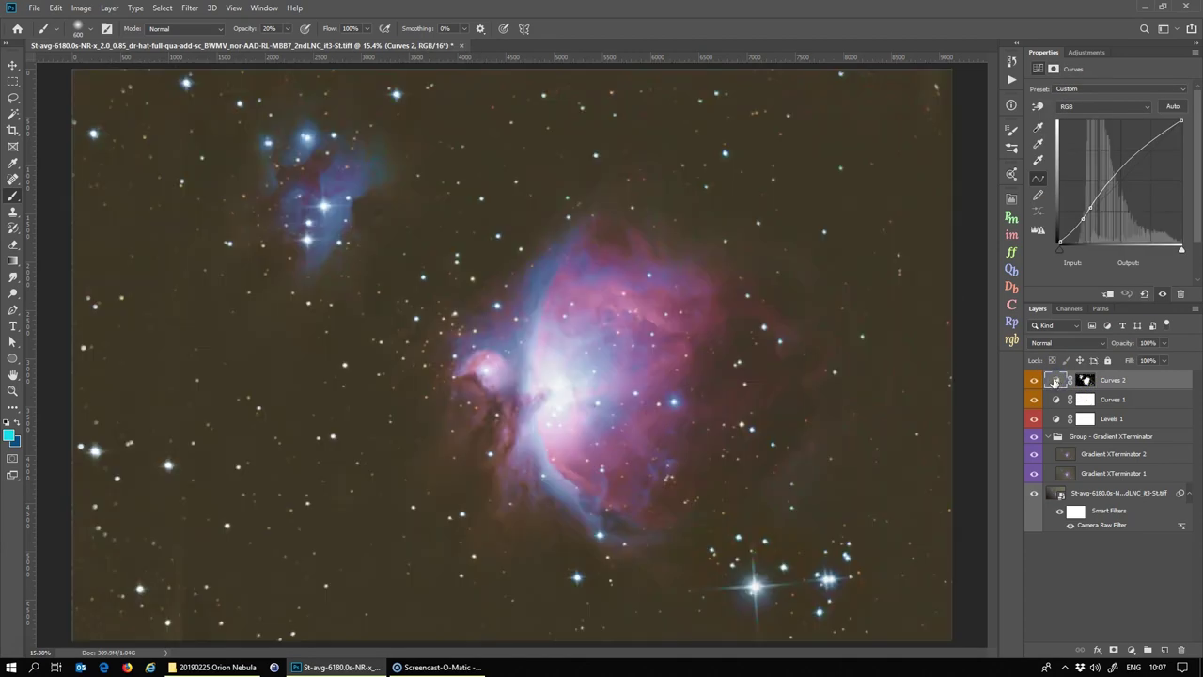
Toggle the visibility of Curves 2 repeatedly to compare the nebula before and after the masked stretch
left_click(1035, 380)
left_click(1035, 379)
left_click(1036, 379)
left_click(1035, 380)
left_click(1036, 379)
left_click(1035, 380)
left_click(1035, 379)
left_click(1035, 380)
left_click(1035, 380)
left_click(1035, 380)
Paint black at 20% opacity over the nebula's bright core on the Curves 2 mask with a larger brush, and check the mask on its own
left_click(1086, 380)
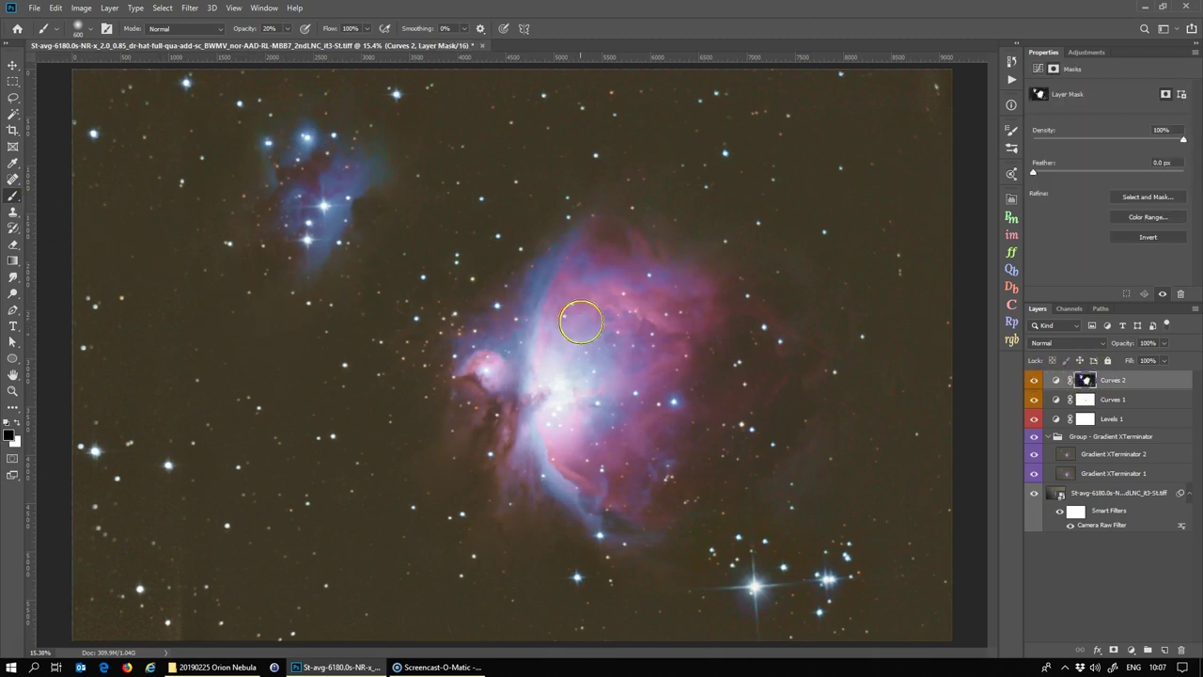
left_click(562, 380)
key("bracketleft")
key("bracketright")
key("bracketright")
key("bracketright")
key("bracketright")
left_click(1087, 379, "alt")
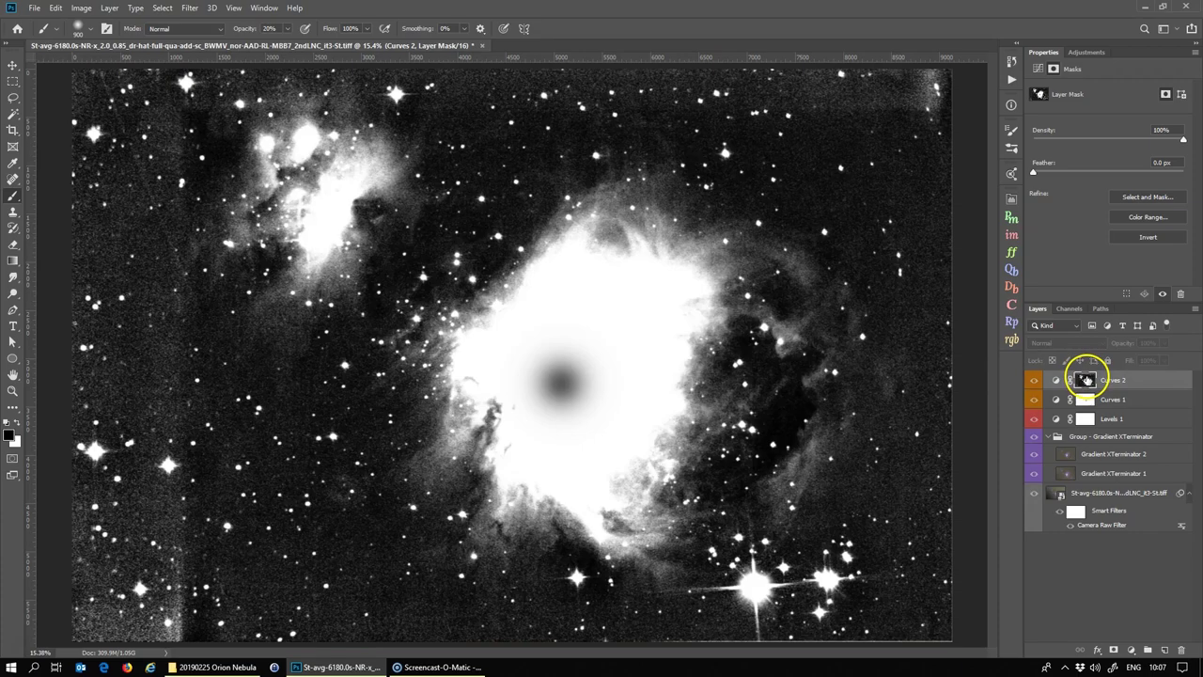
left_click(1057, 380)
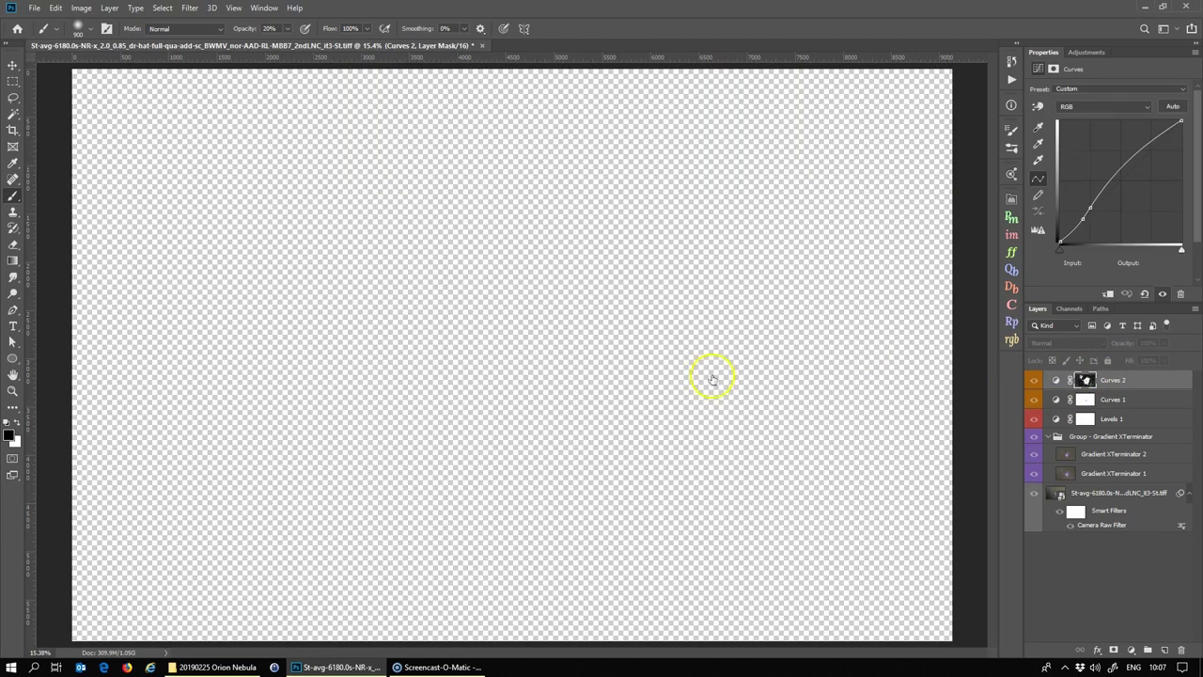
Dab black at 20% opacity on the Curves 2 mask over bright stars in the image's lower-right, left and upper areas, undoing excess dabs
left_click(1085, 382)
left_click(760, 587)
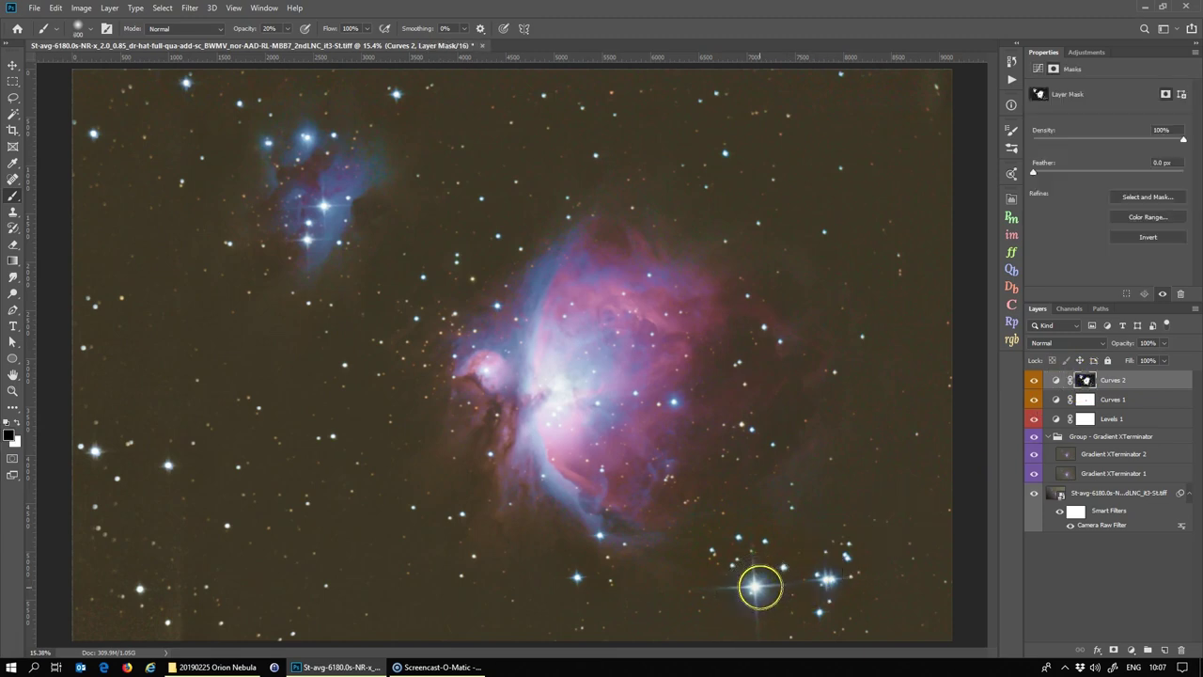
left_click(758, 587)
key("ctrl+z")
left_click(831, 577)
left_click(831, 577)
key("ctrl+z")
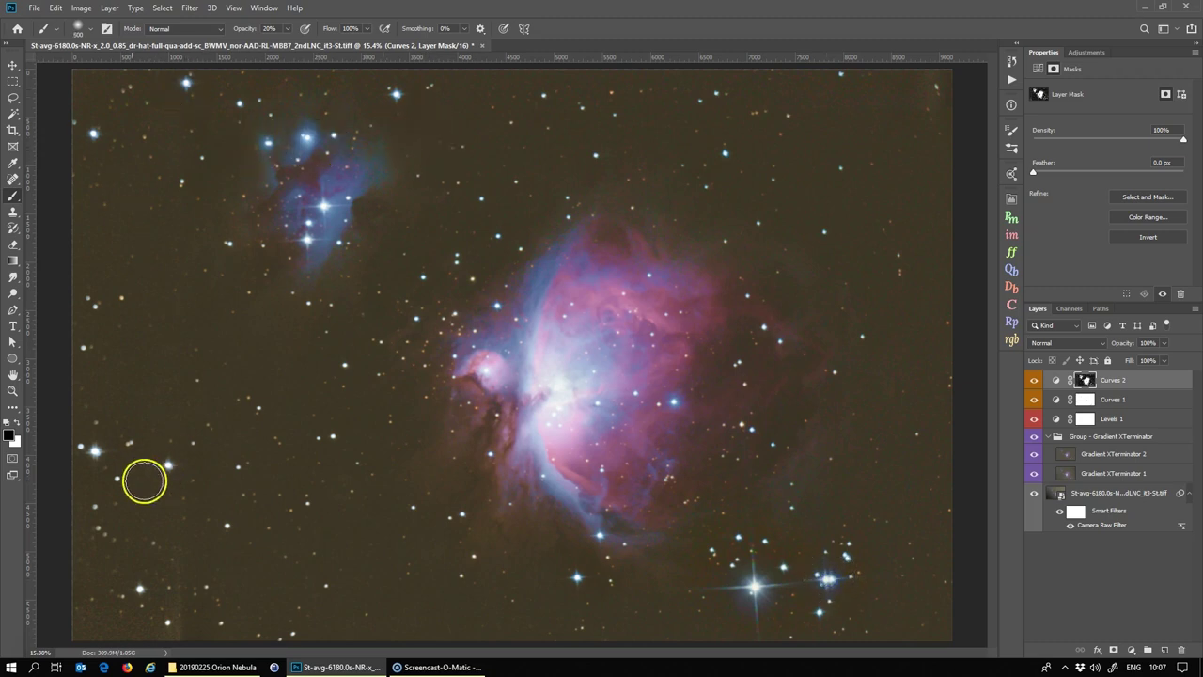
left_click(90, 139)
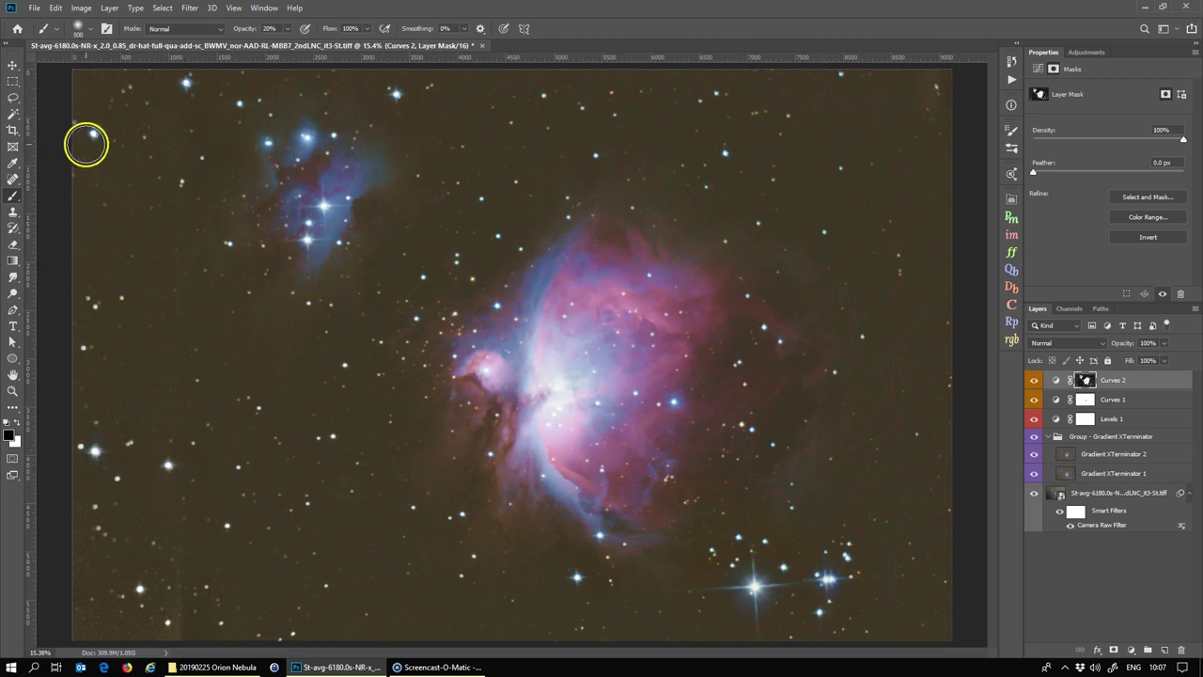
left_click_drag(352, 74, 396, 91)
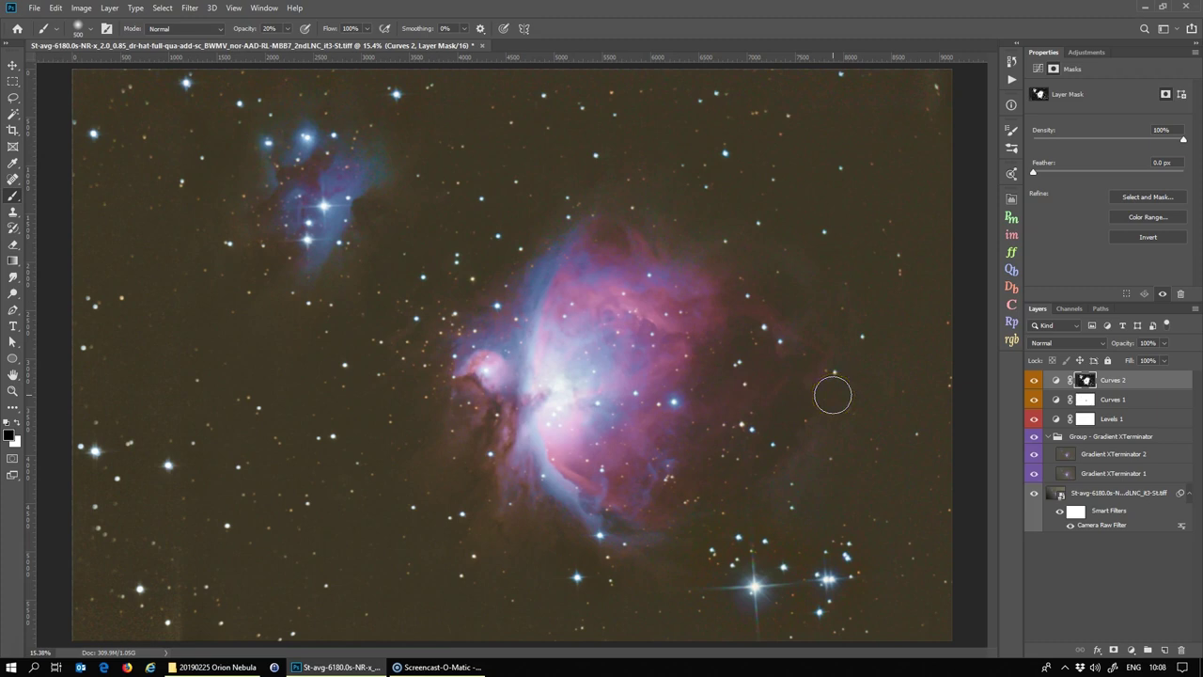
Group all layers, from Curves 2 down to the base image, and name the group "Group - Stretch"
left_click(976, 377)
left_click(1105, 503)
left_click(1118, 494, "shift")
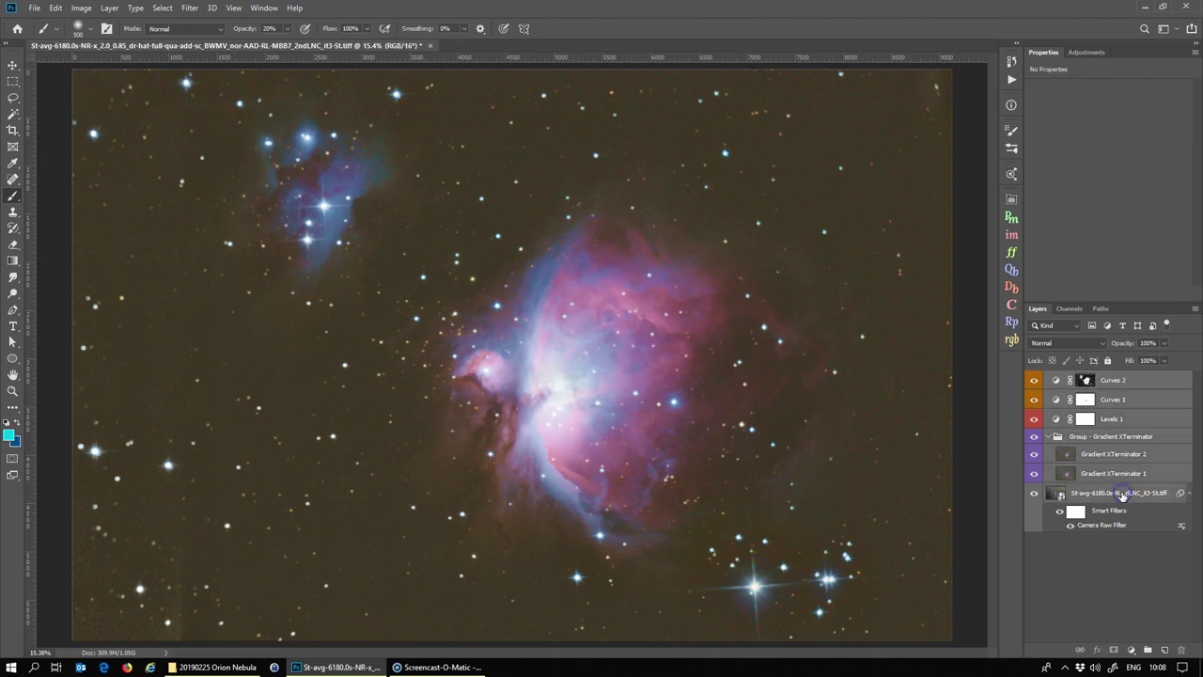
left_click(1148, 650)
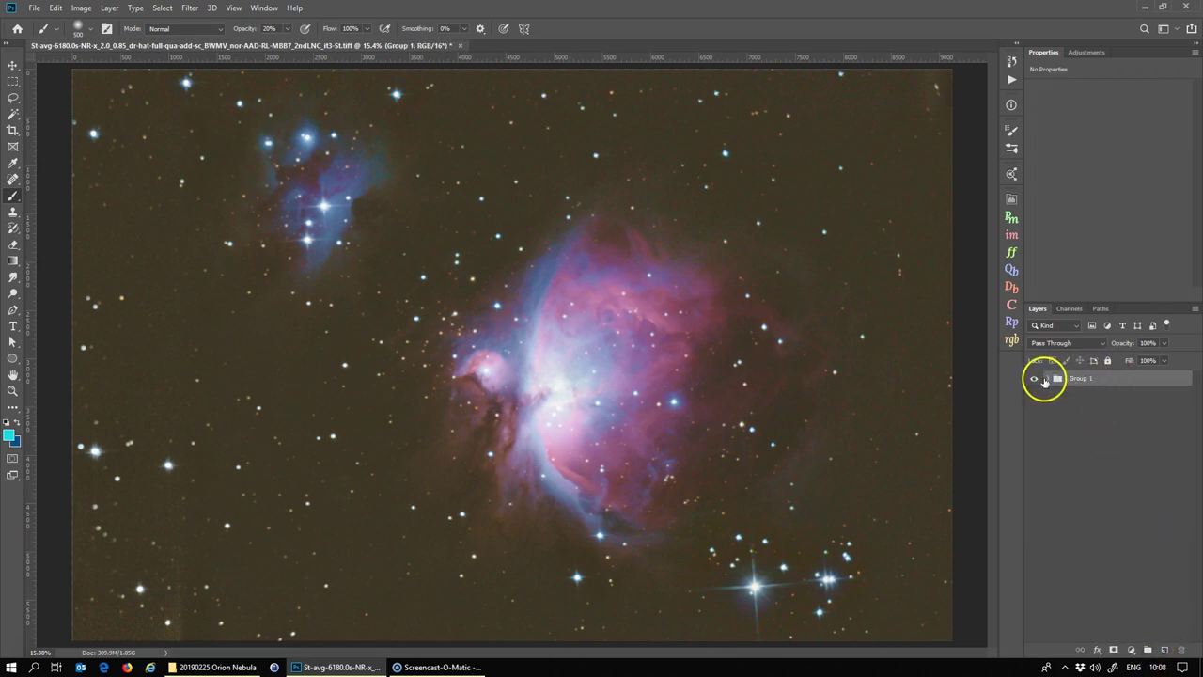
left_click(1050, 380)
double_click(1081, 378)
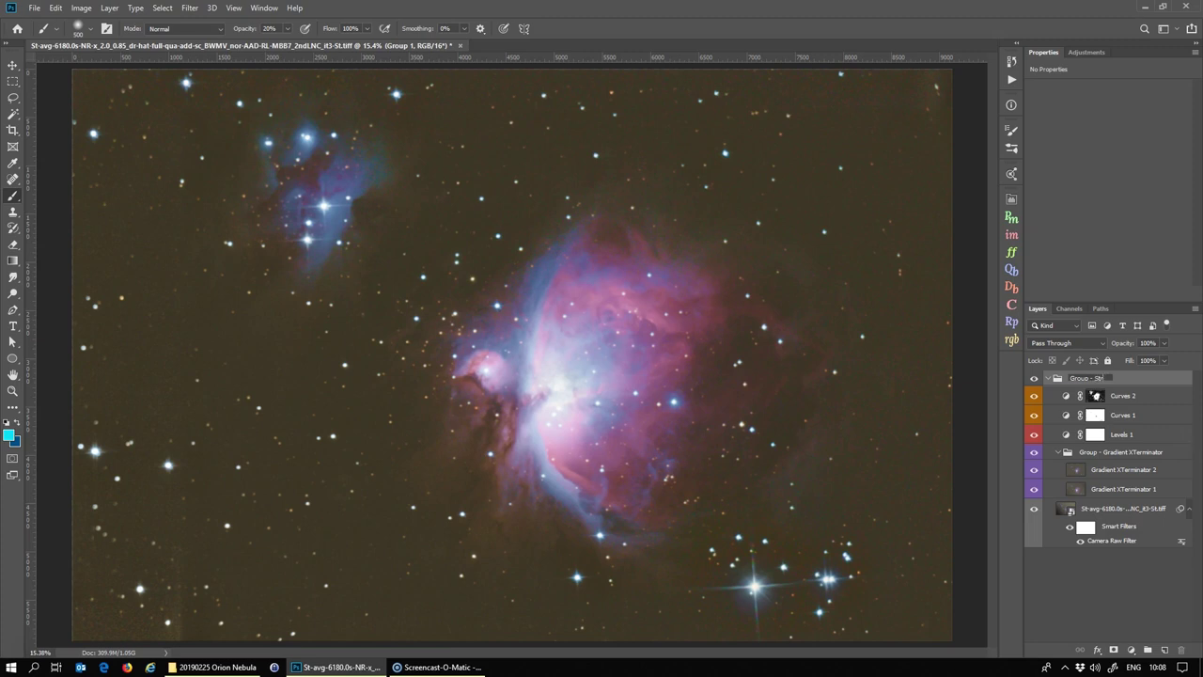
key("Return")
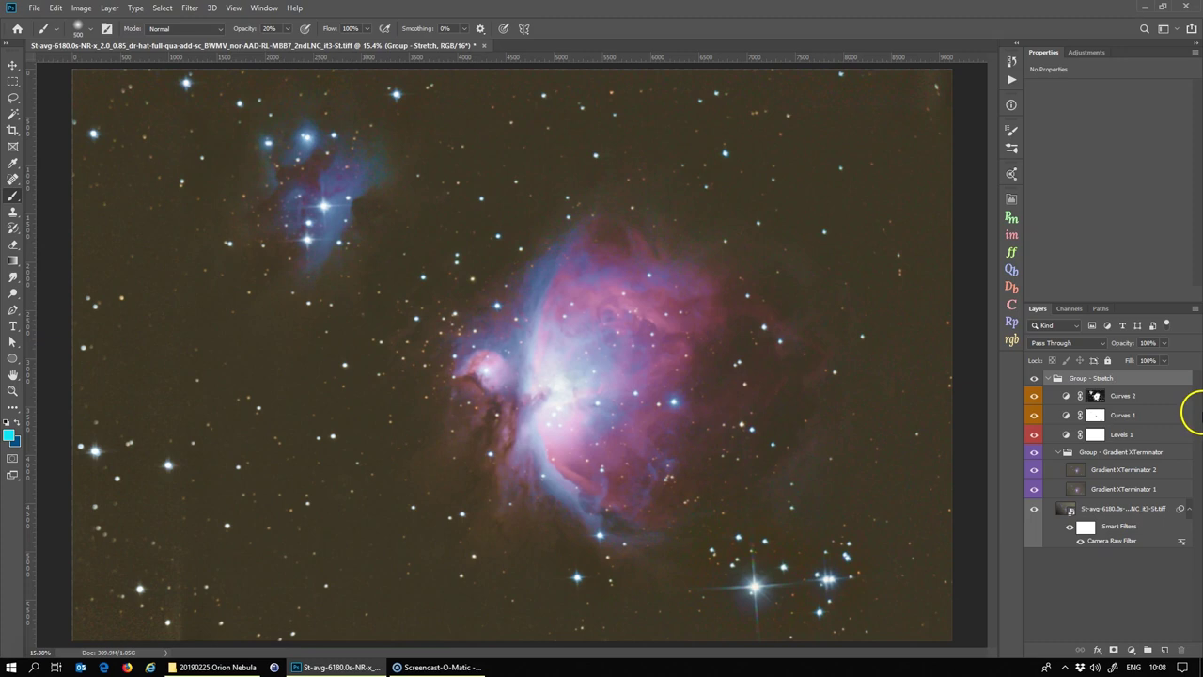
Convert the "Group - Stretch" group into a smart object
right_click(1111, 379)
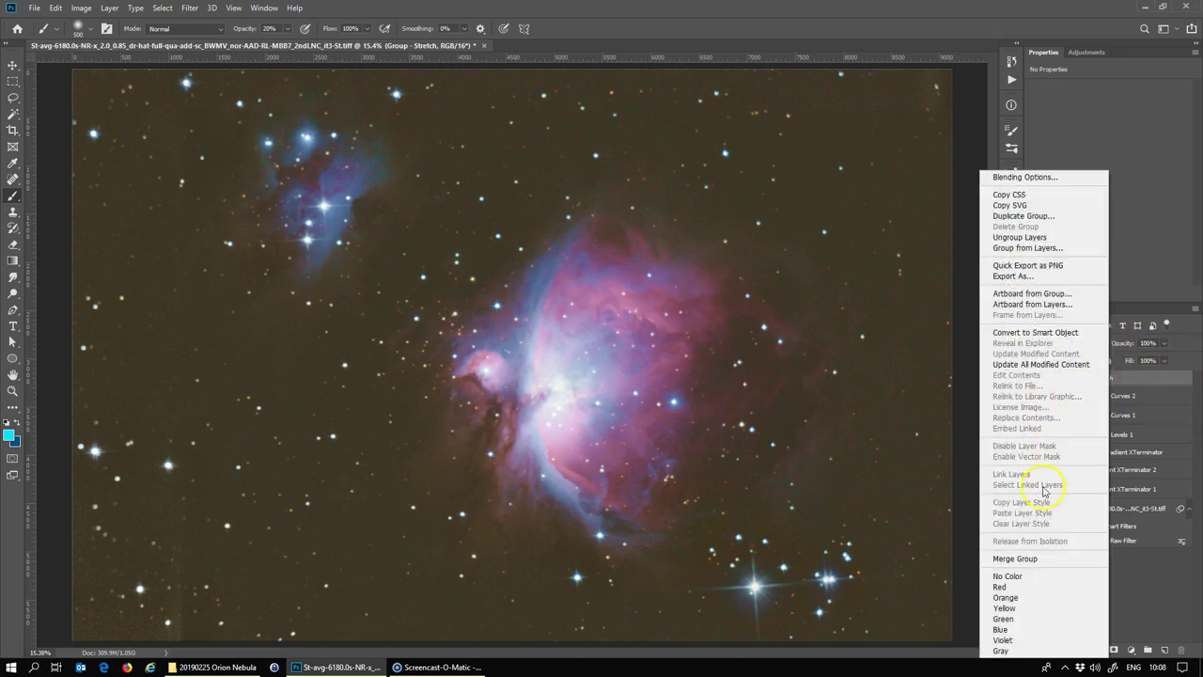
left_click(1042, 332)
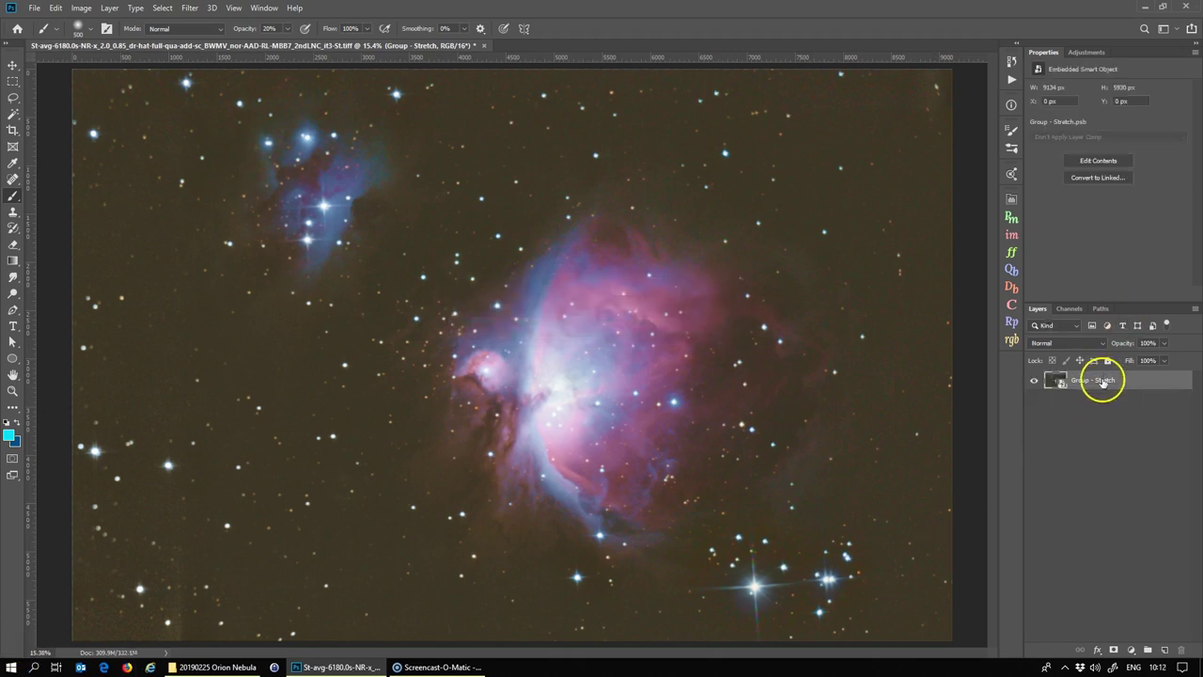
right_click(1105, 381)
left_click(1115, 439)
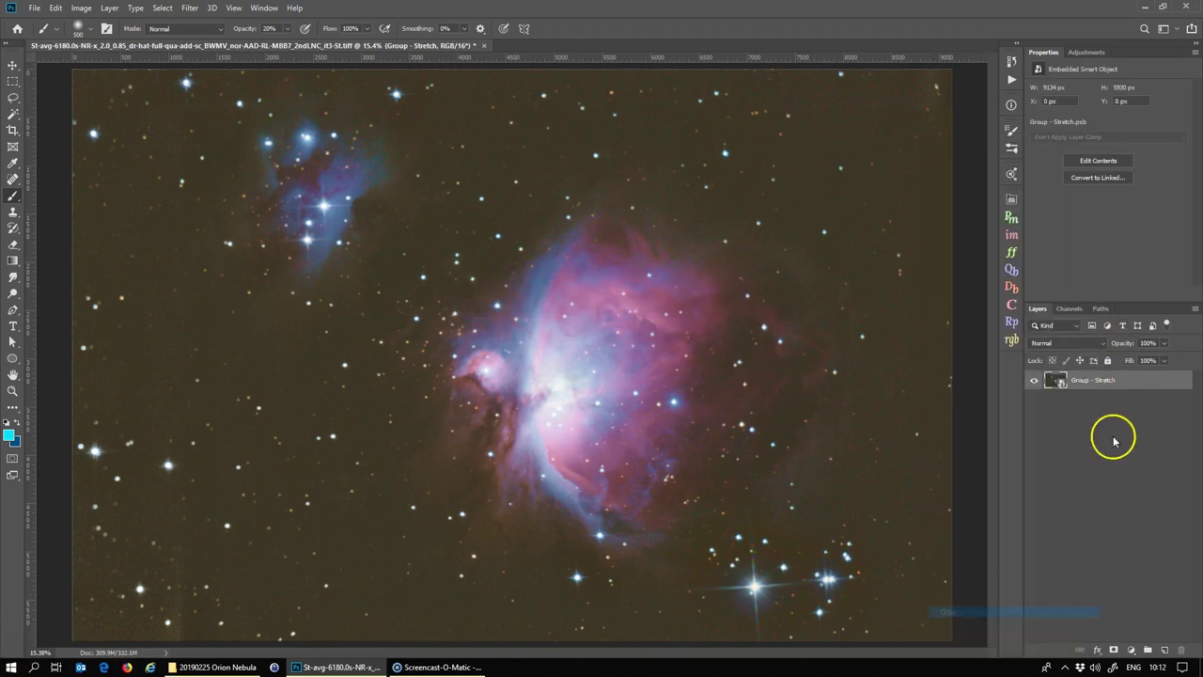
Start a Camera Raw Filter on the "Group - Stretch" smart object and lower Whites to -100
left_click(189, 8)
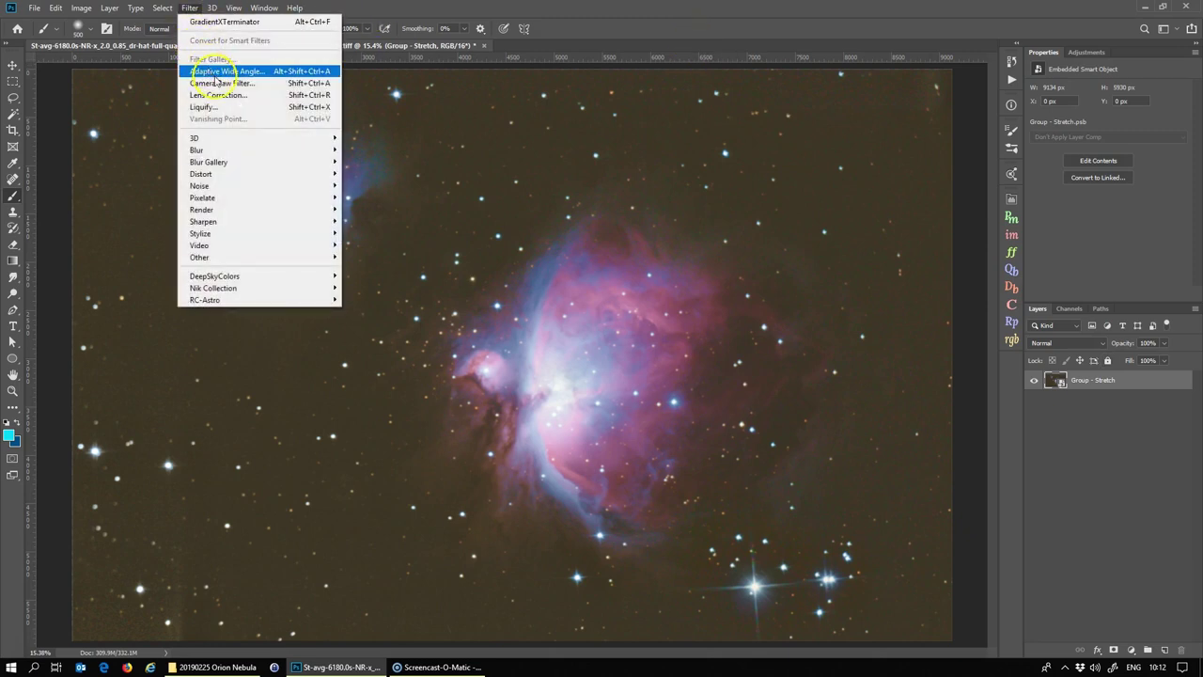
left_click(218, 82)
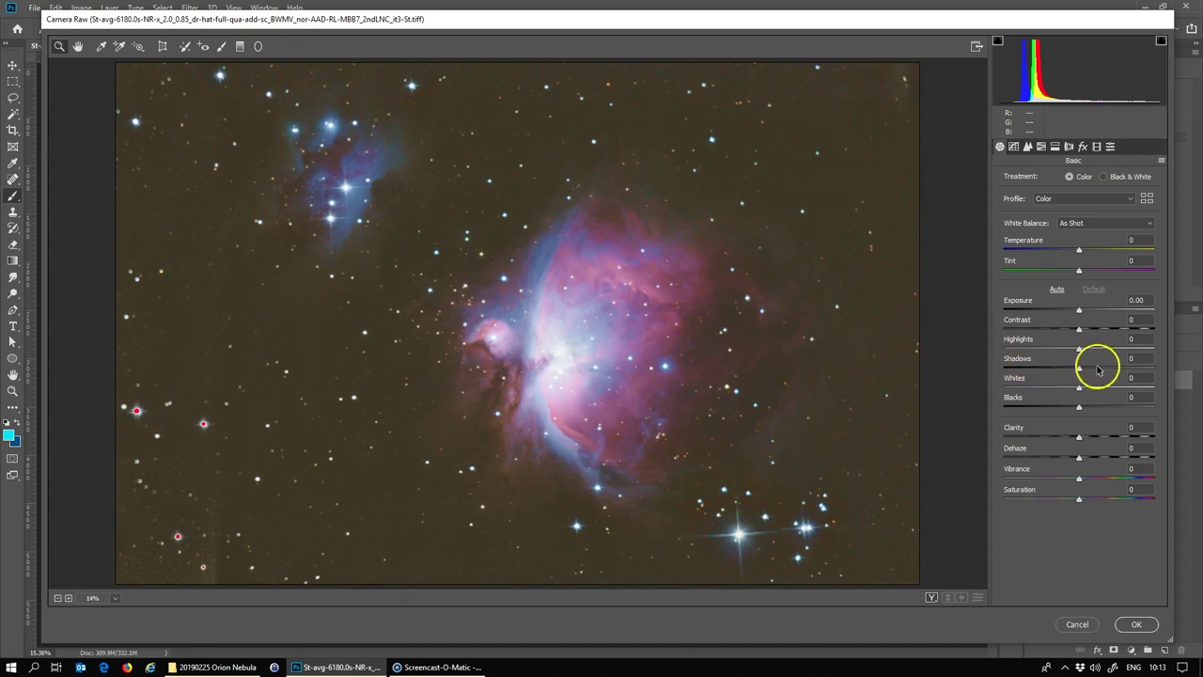
left_click_drag(1080, 389, 919, 406)
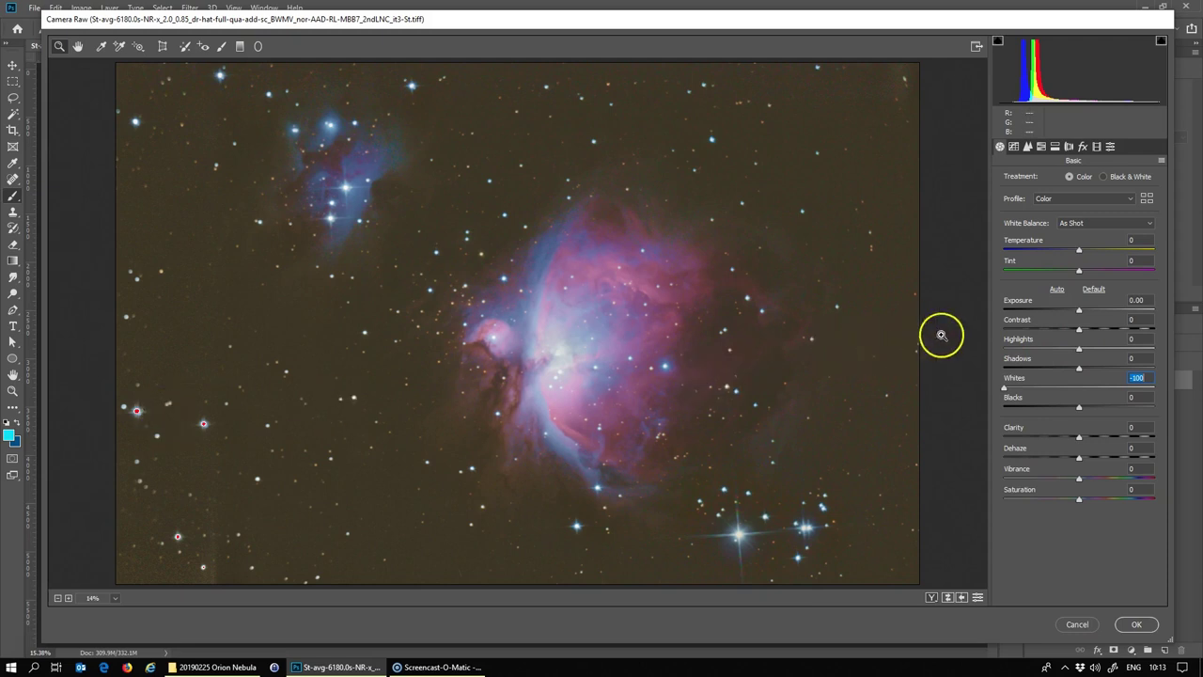
Set Camera Raw Highlights to -2 while checking the clipped bright stars on the image's left side up close
left_click(1080, 349)
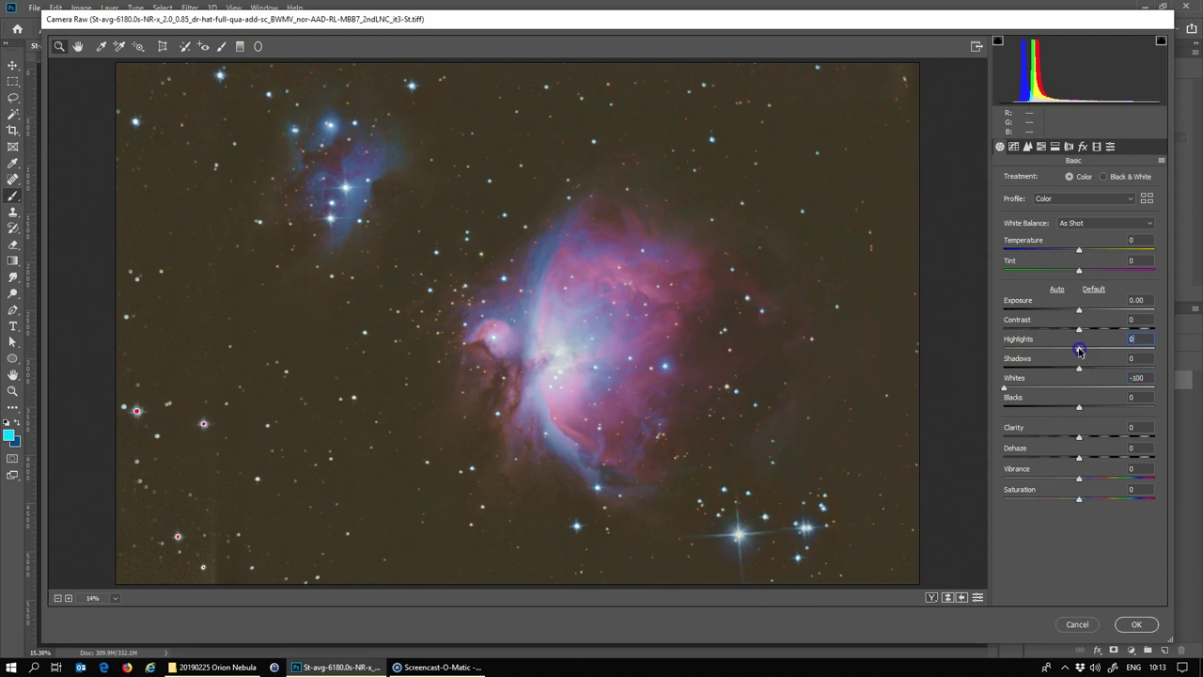
left_click_drag(1057, 360, 1074, 395)
left_click(141, 412)
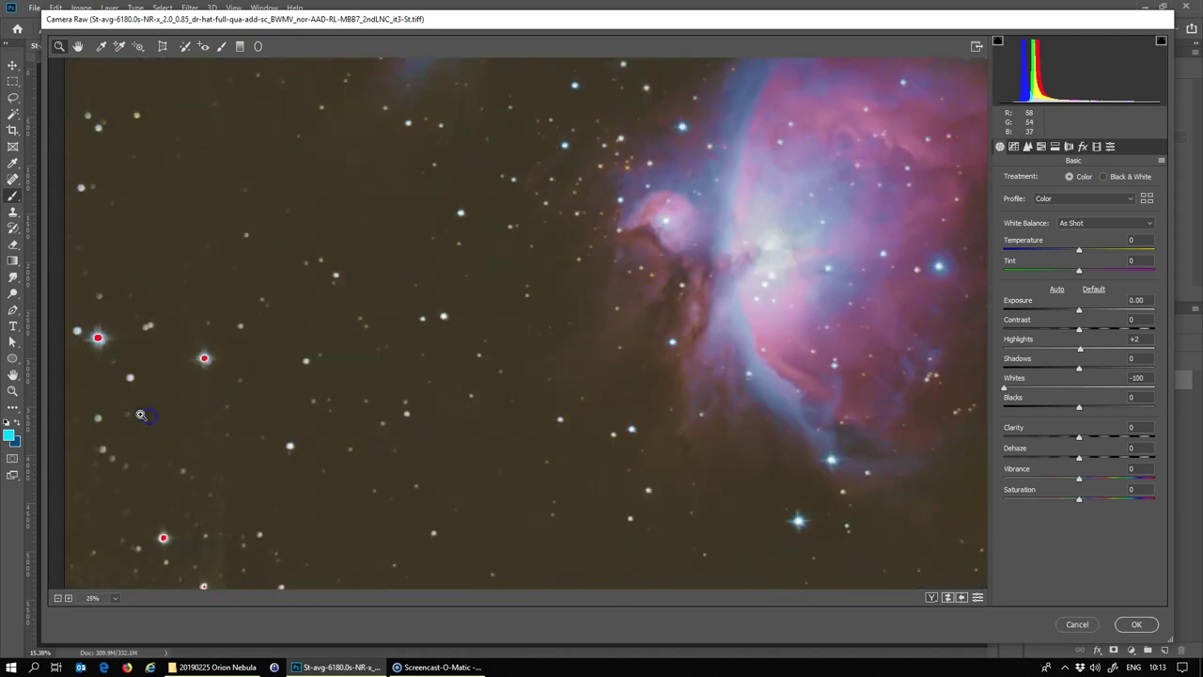
left_click(86, 319)
left_click(1134, 338)
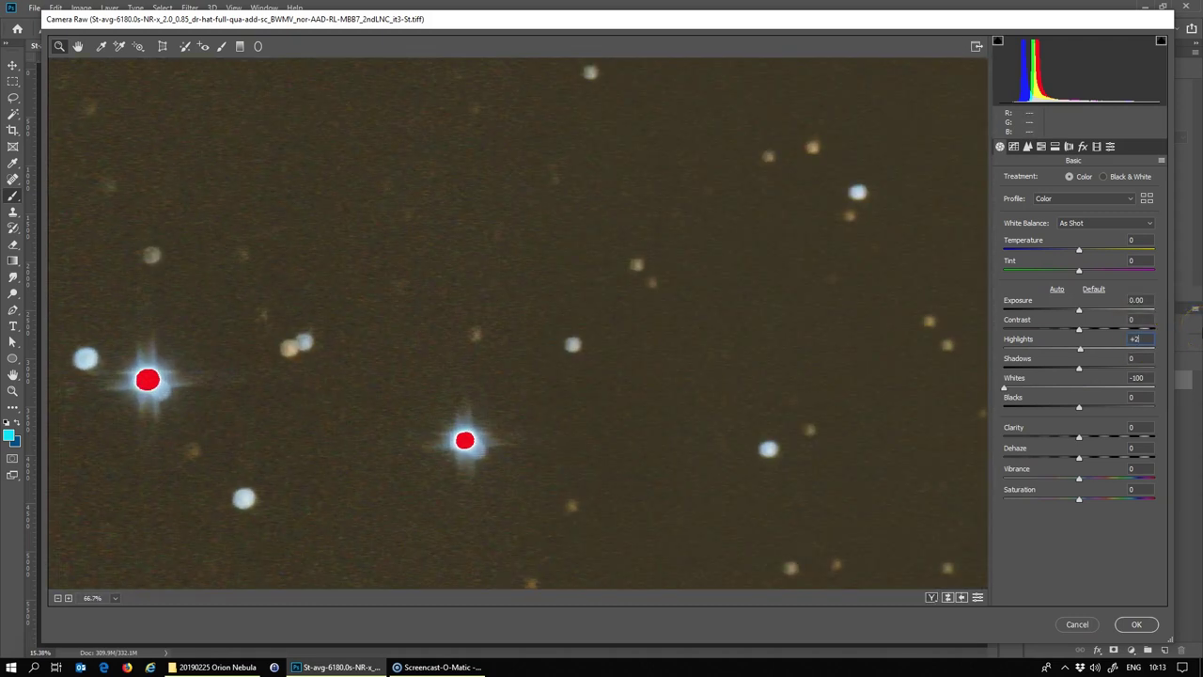
key("Down")
key("Down")
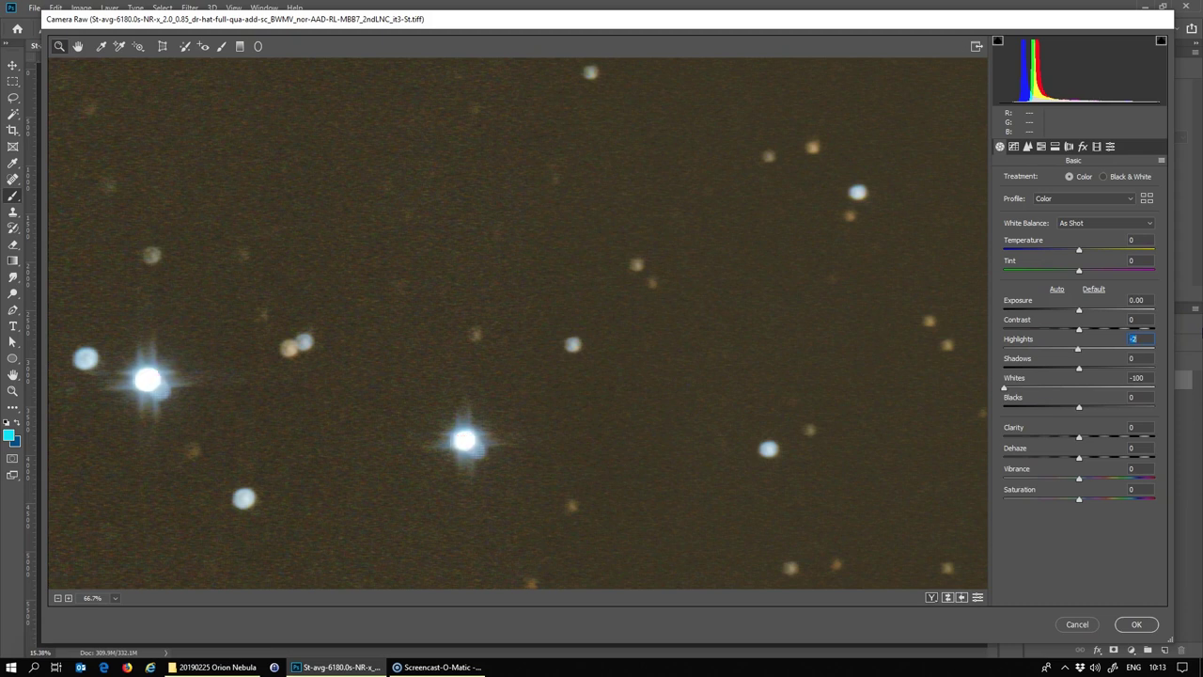
Set Highlights to -5 and adjust the white balance to Temperature -26 and Tint +6
key("ctrl+0")
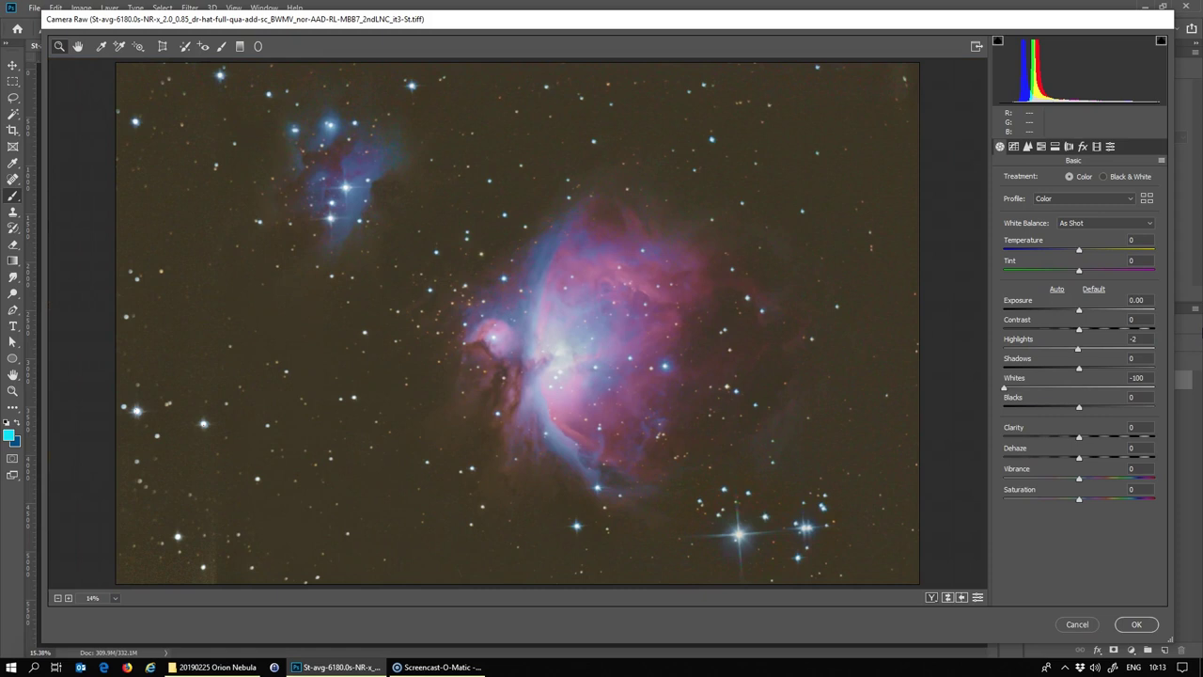
left_click(1140, 339)
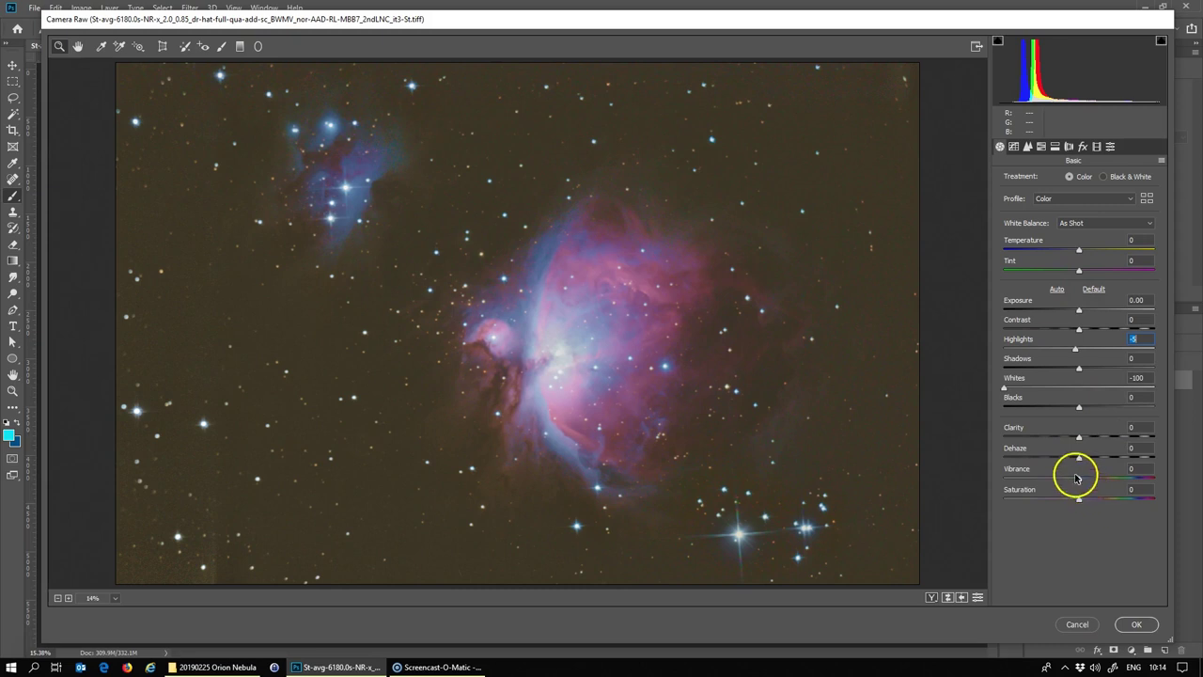
left_click(1080, 251)
left_click_drag(1079, 252, 1062, 256)
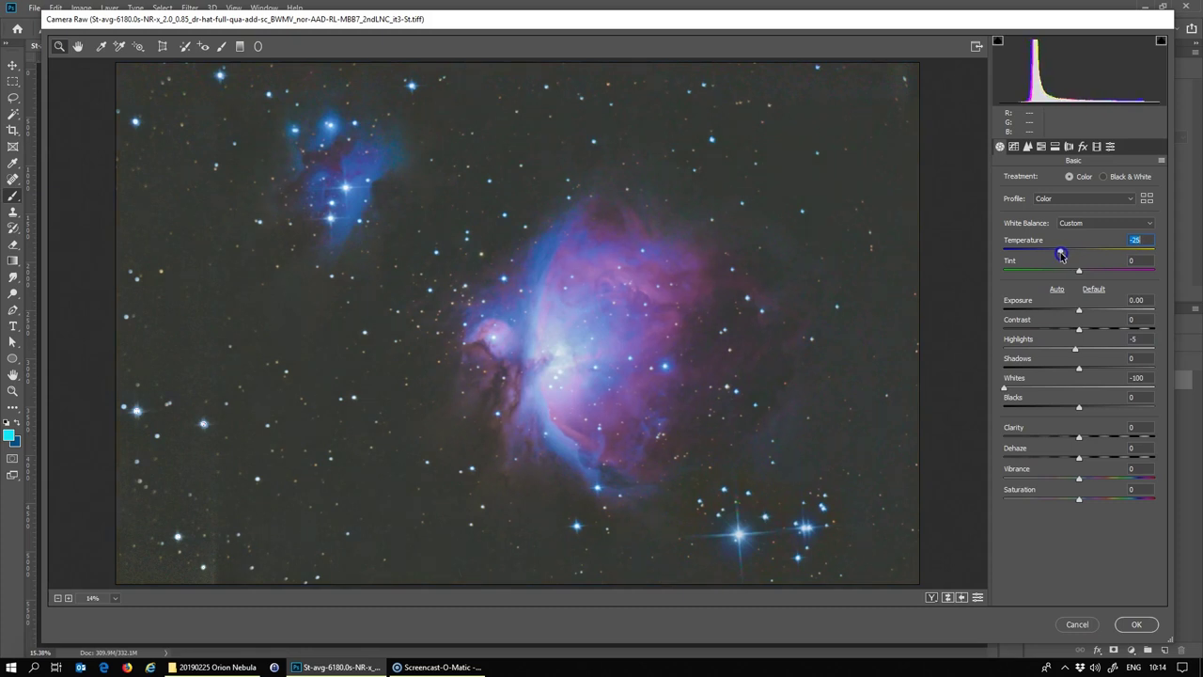
left_click(1174, 242)
left_click(1136, 261)
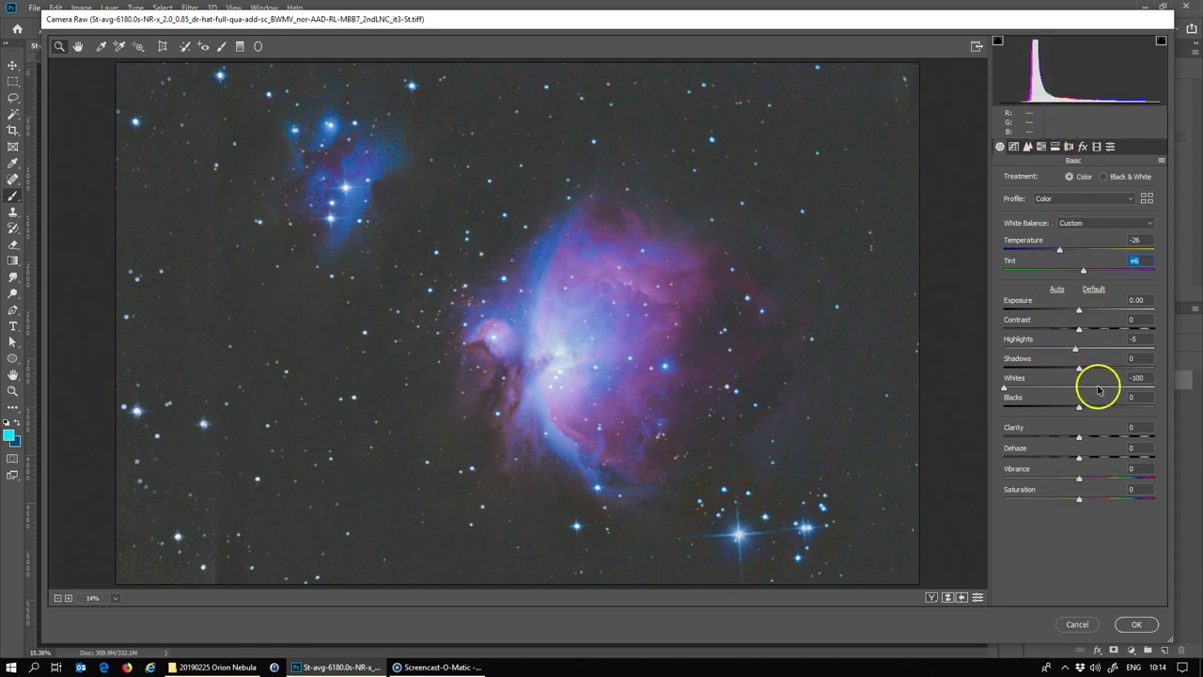
Exaggerate the image colours by raising Vibrance and Saturation to +100 to judge the colour balance
left_click(1137, 470)
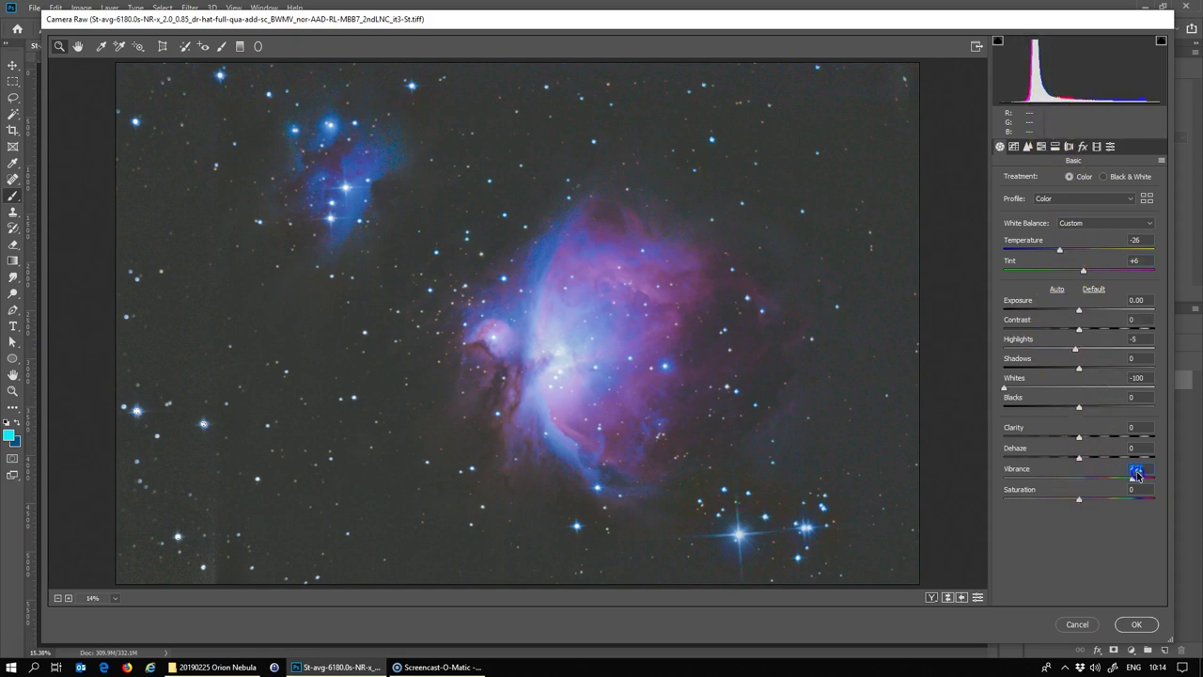
type("100")
key("Return")
left_click_drag(1080, 502, 1200, 494)
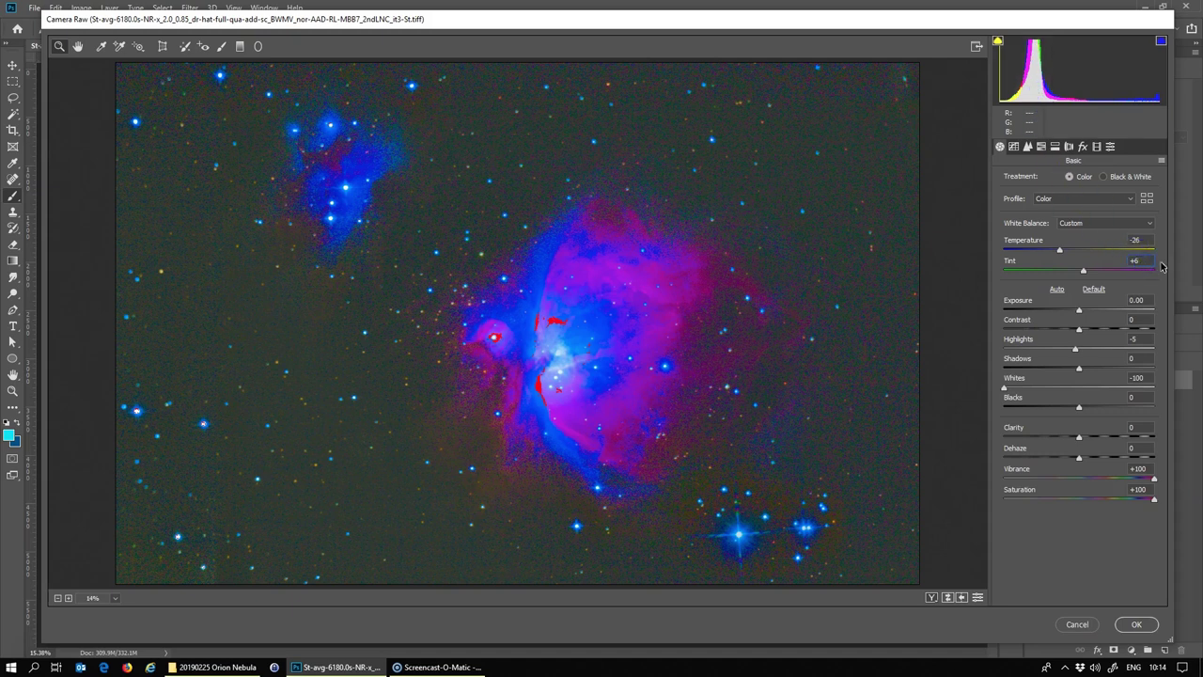
Fine-tune the white balance to Tint +10 and Temperature -25 using the exaggerated colours as a guide
key("Up")
key("Up")
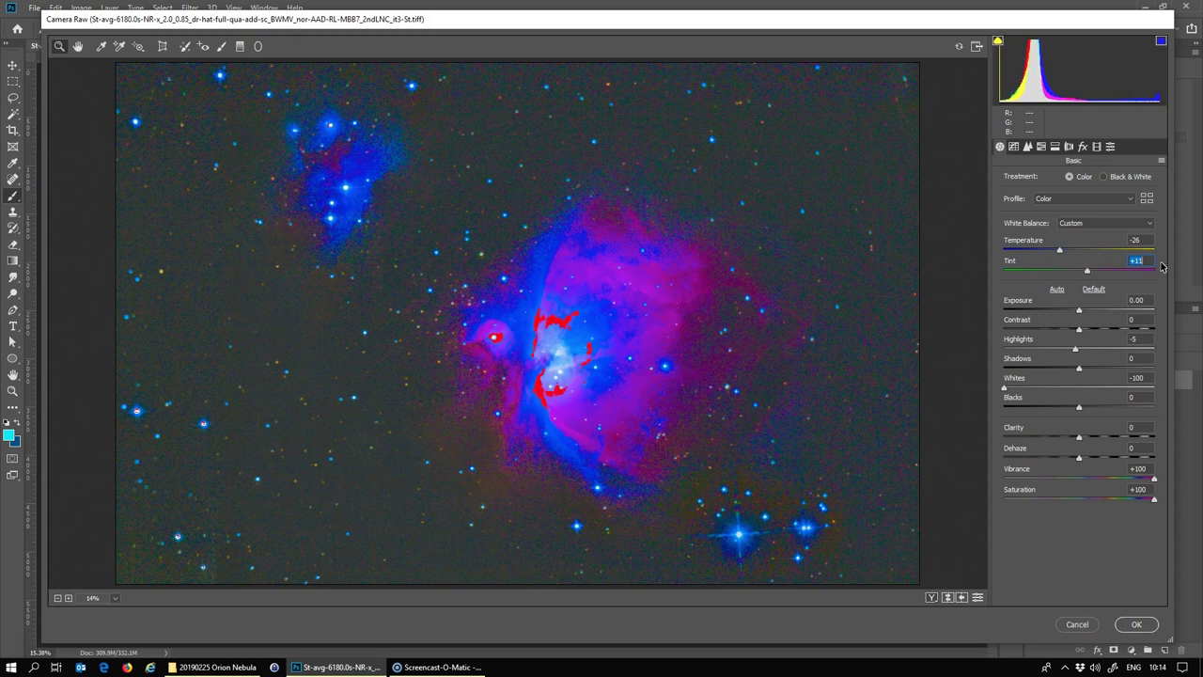
left_click(1138, 241)
left_click(1198, 223)
key("Up")
key("Down")
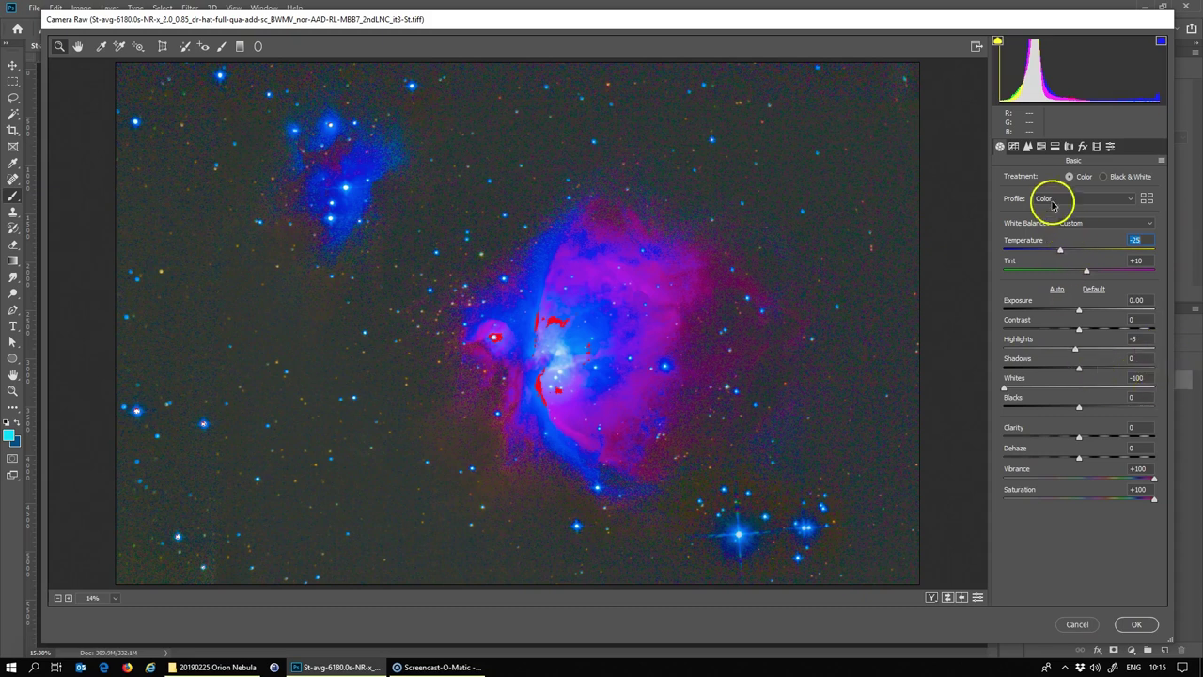
Reset Vibrance and Saturation to 0 and lower Highlights to -15
double_click(1155, 478)
double_click(1154, 500)
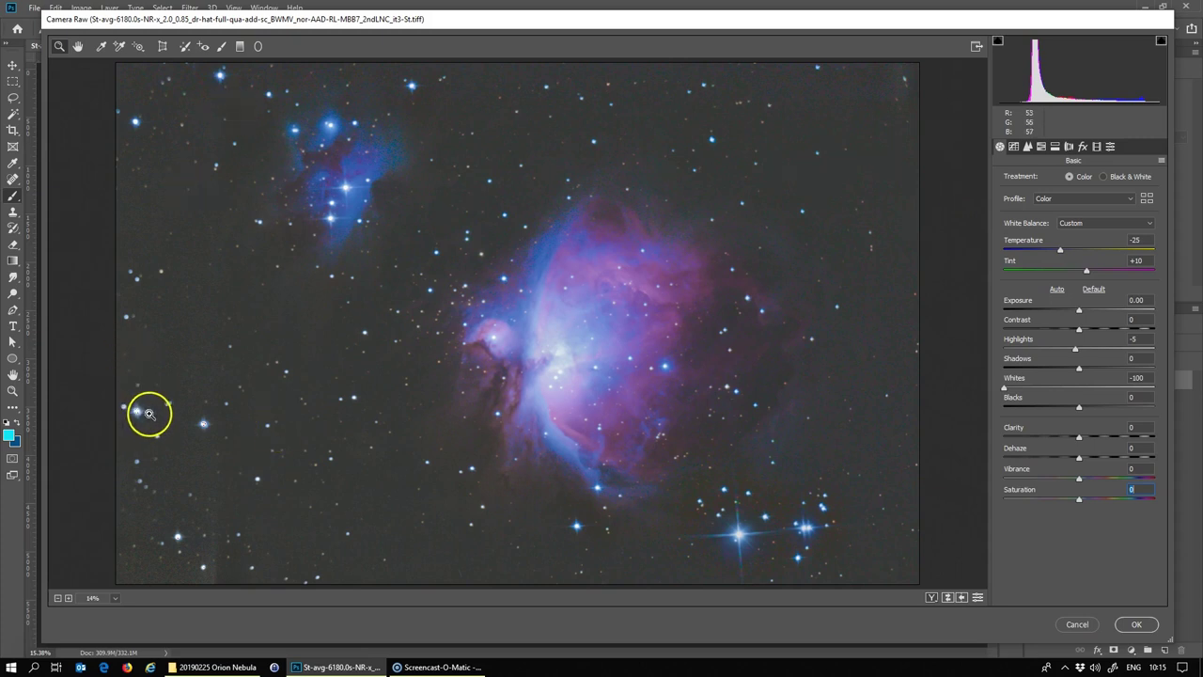
left_click(1139, 339)
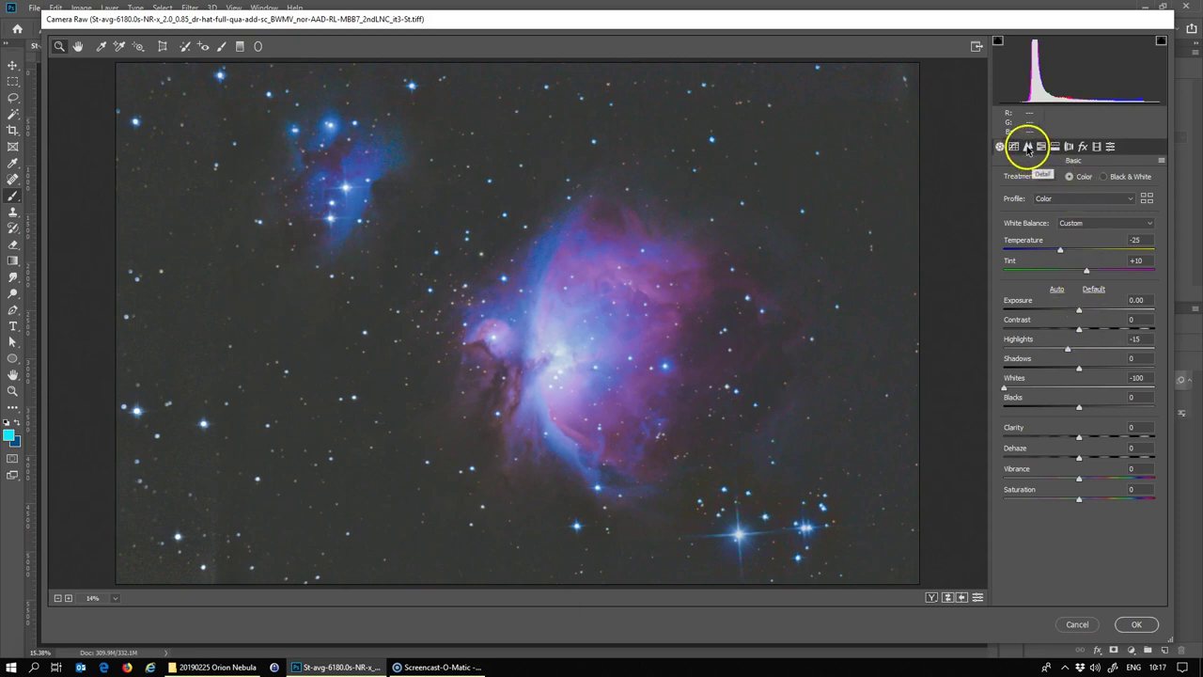
Set the Sharpening Amount to 50 in the Detail settings
left_click(1028, 147)
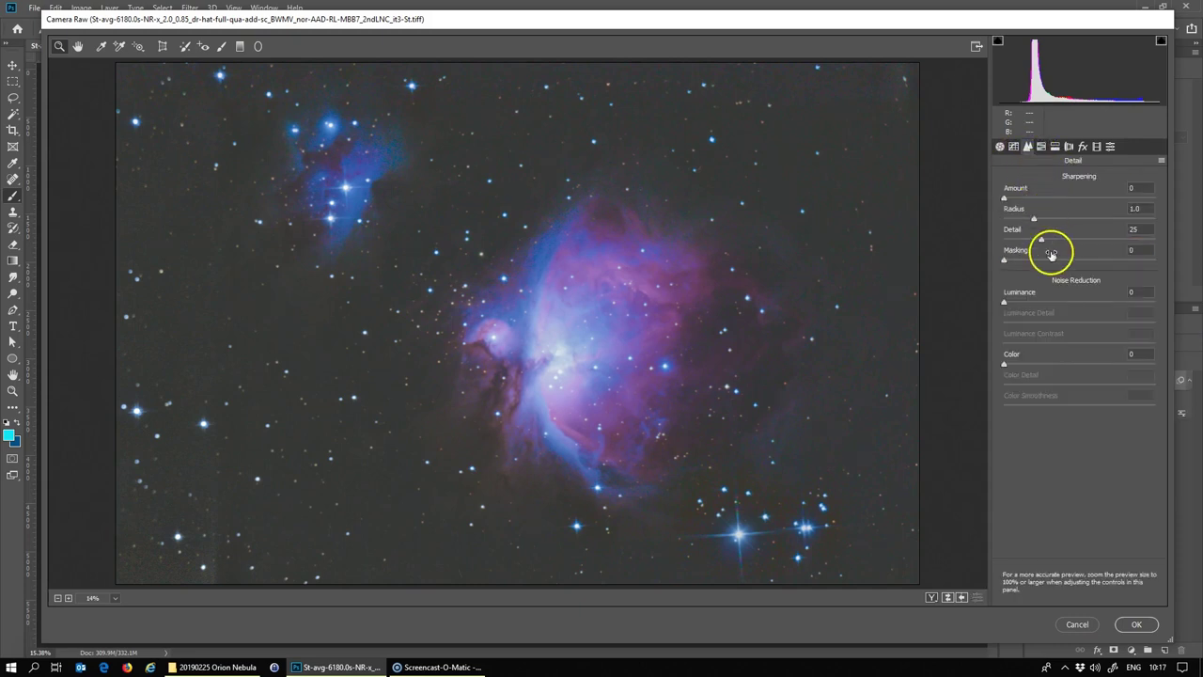
left_click(1142, 187)
type("5")
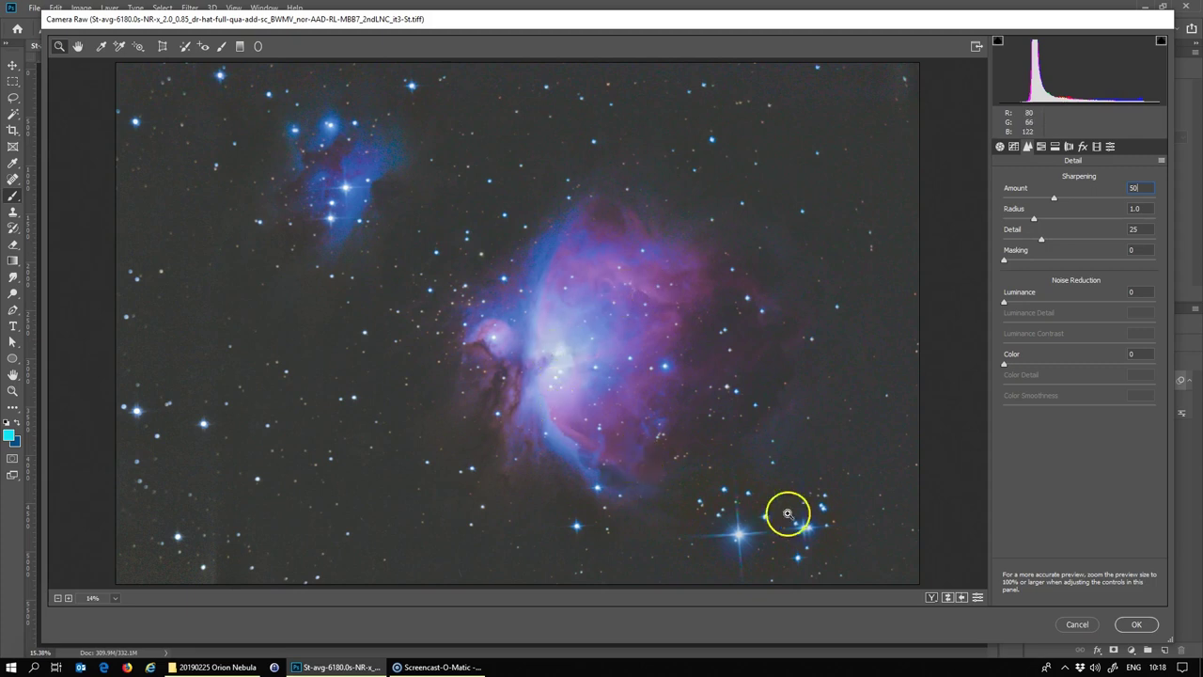
Set the sharpening Masking to 35 while previewing the mask in black and white
left_click(1006, 265)
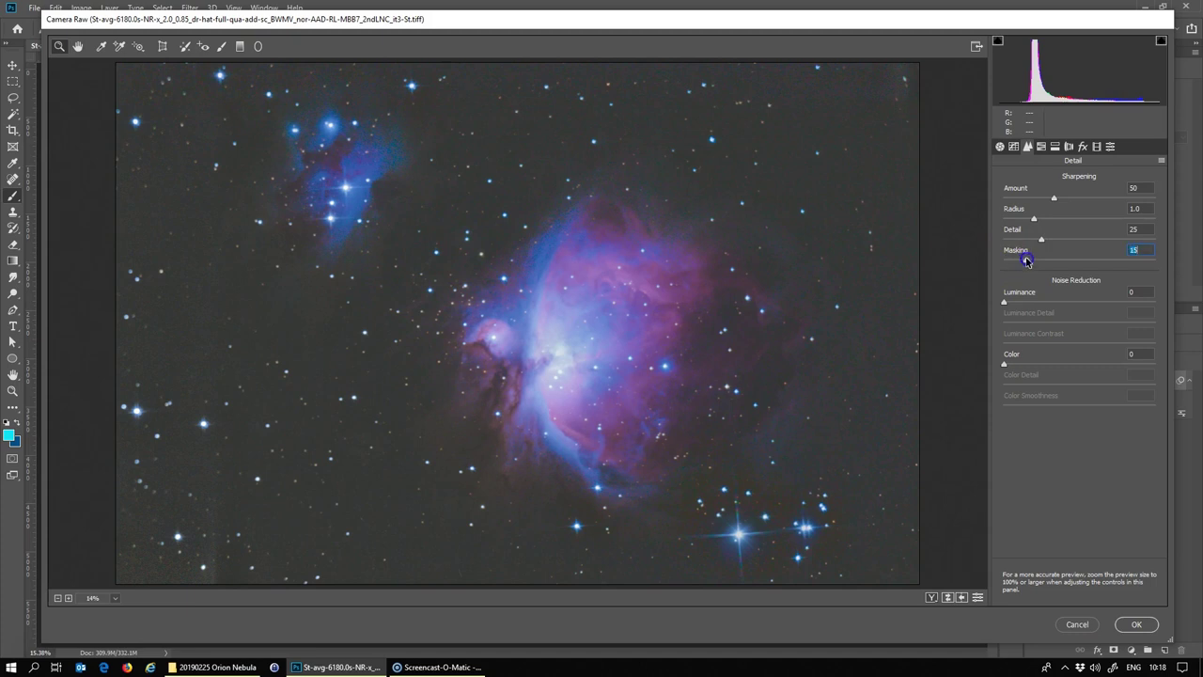
left_click(1042, 256)
left_click(1031, 260)
left_click(1006, 261)
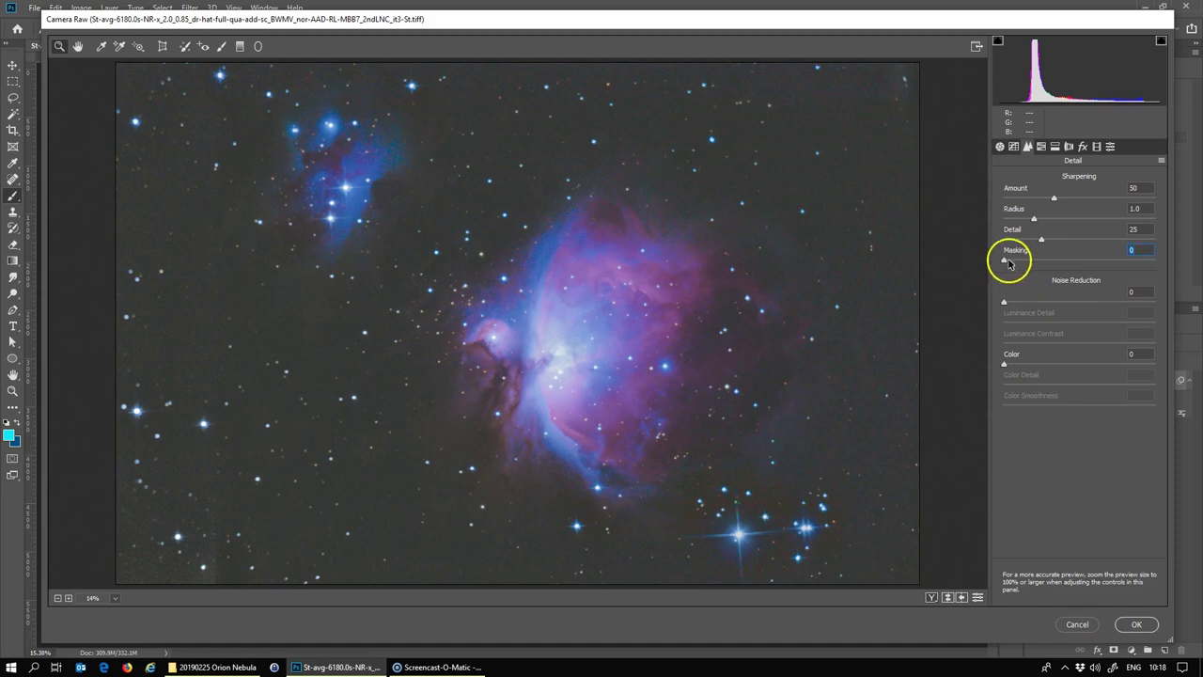
key("alt")
left_click_drag(1005, 262, 1056, 271)
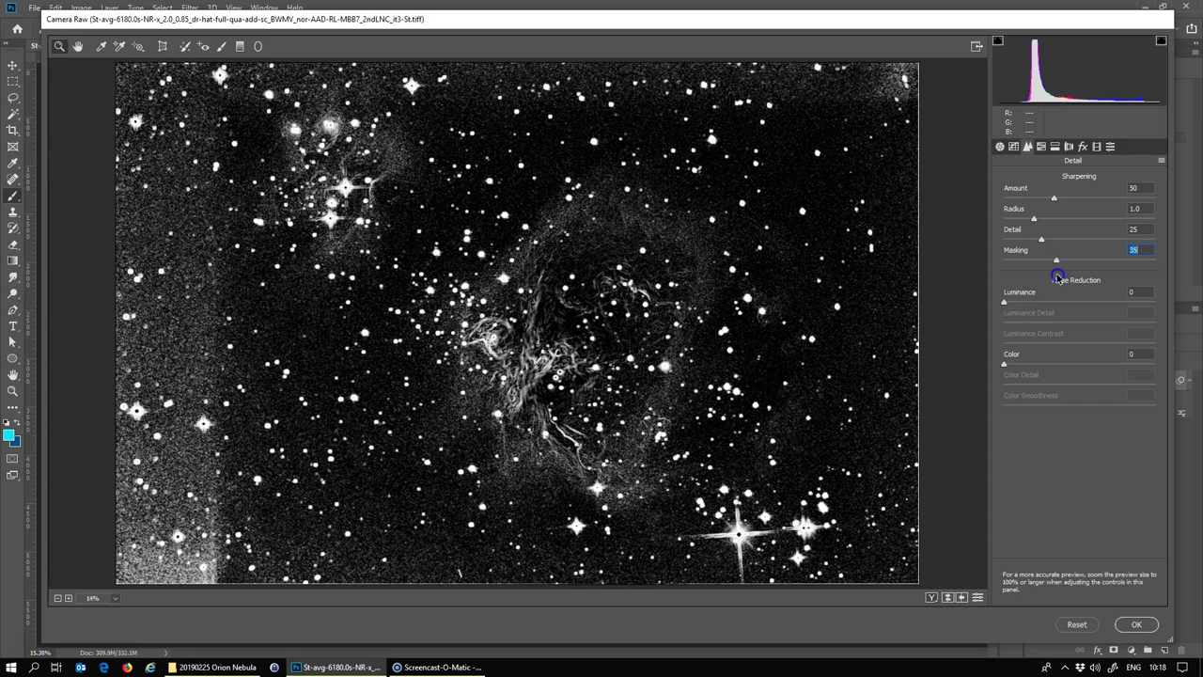
left_click_drag(1057, 277, 1057, 278)
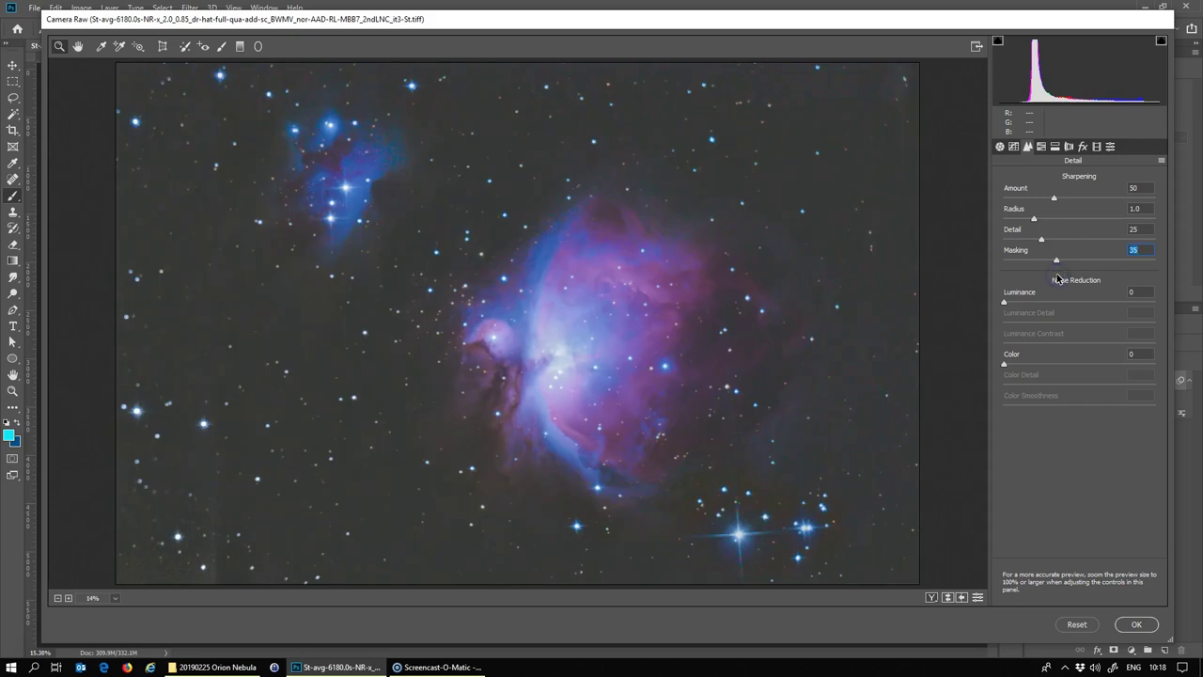
left_click(1057, 263, "alt")
Try a strong change to the Blues saturation in the HSL adjustments and return it to 0
left_click(1042, 147)
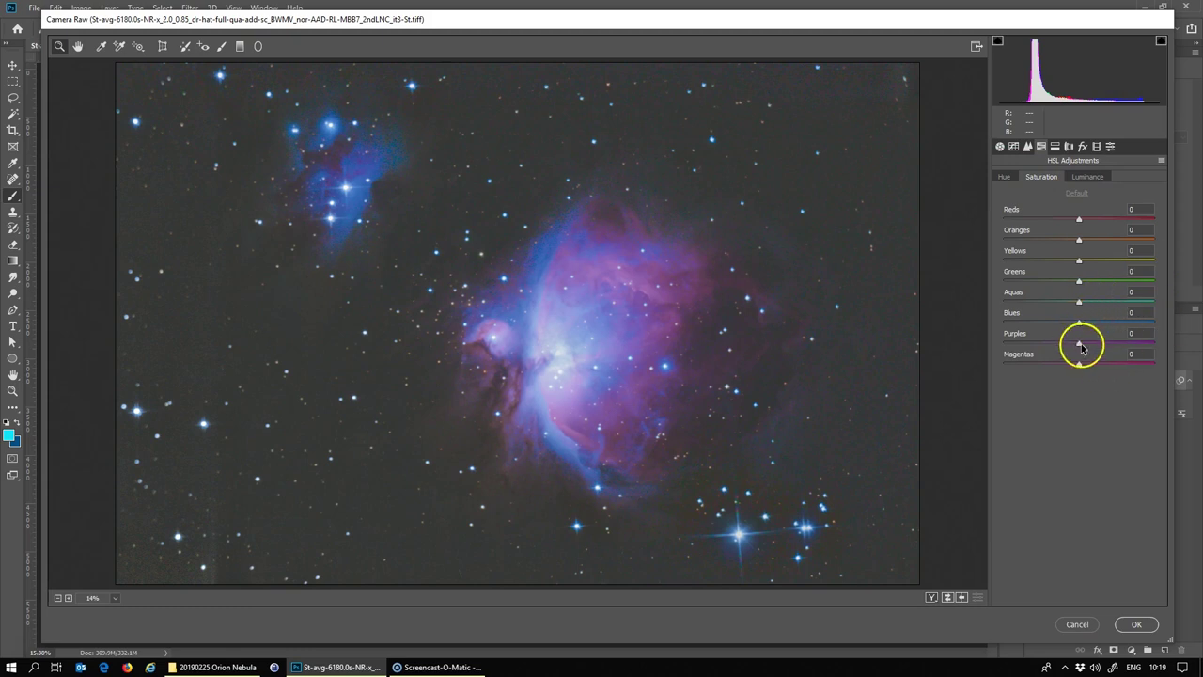
left_click_drag(1080, 322, 1001, 322)
type("00")
key("Return")
left_click(1146, 301)
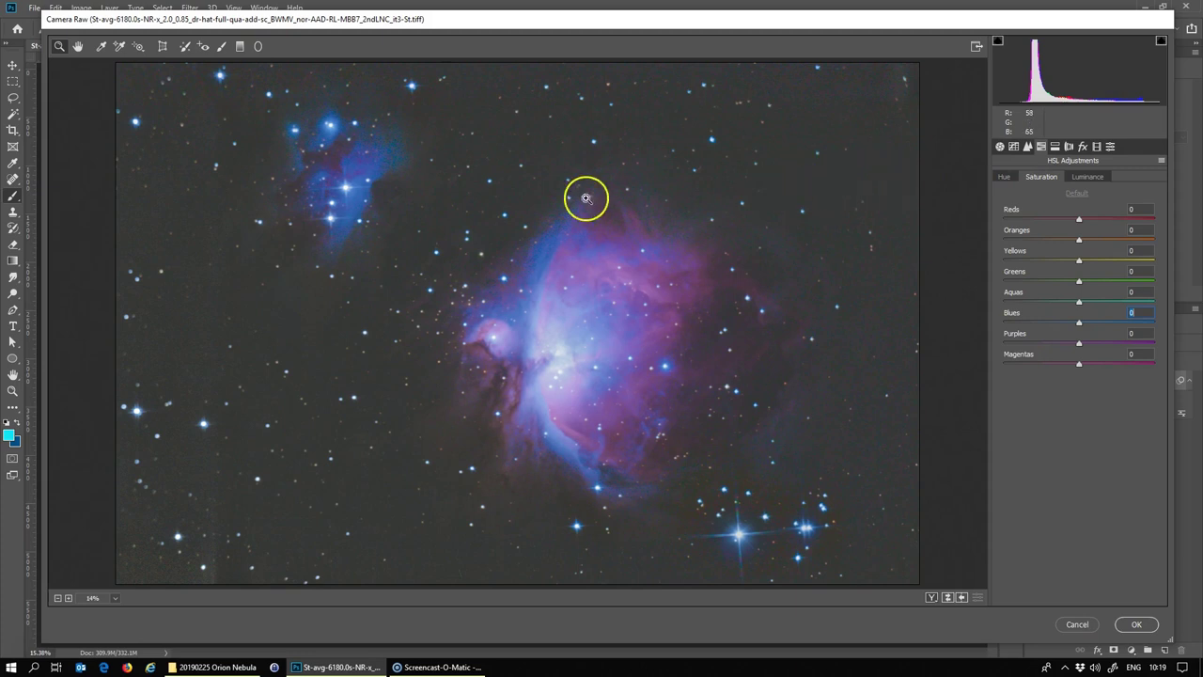
Use the Targeted Adjustment Tool on the nebula's bluish core to set saturation to Blues +12 and Purples +3
left_click(138, 49)
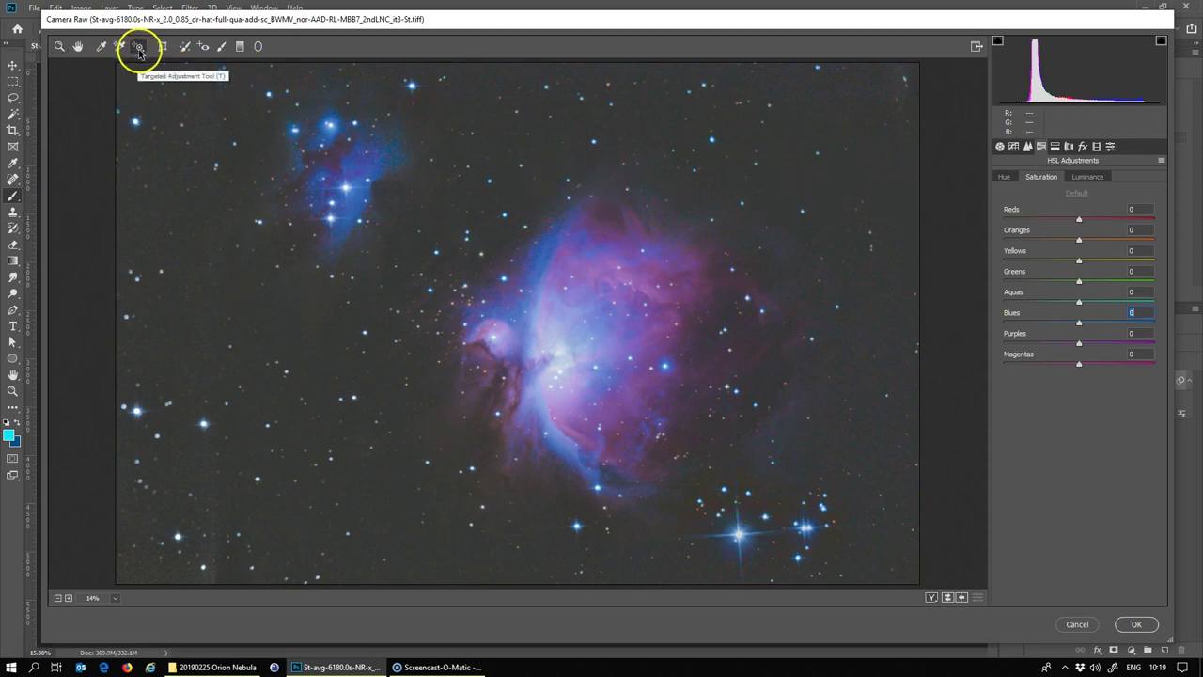
left_click_drag(585, 339, 595, 335)
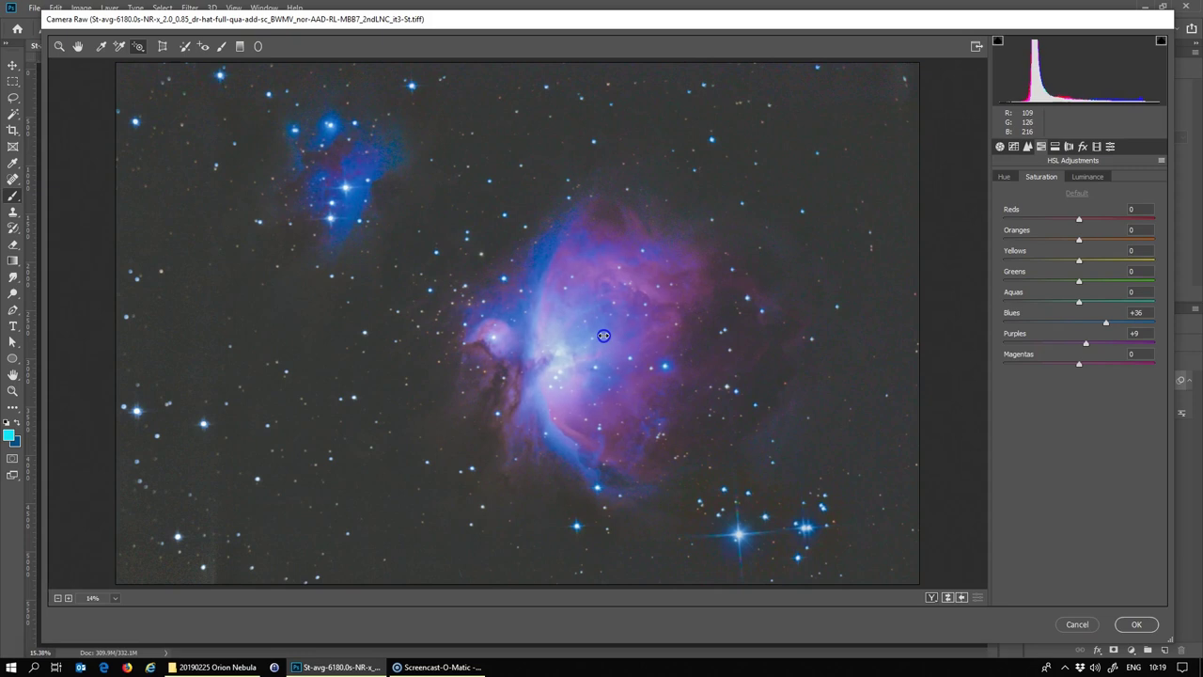
left_click_drag(600, 335, 575, 339)
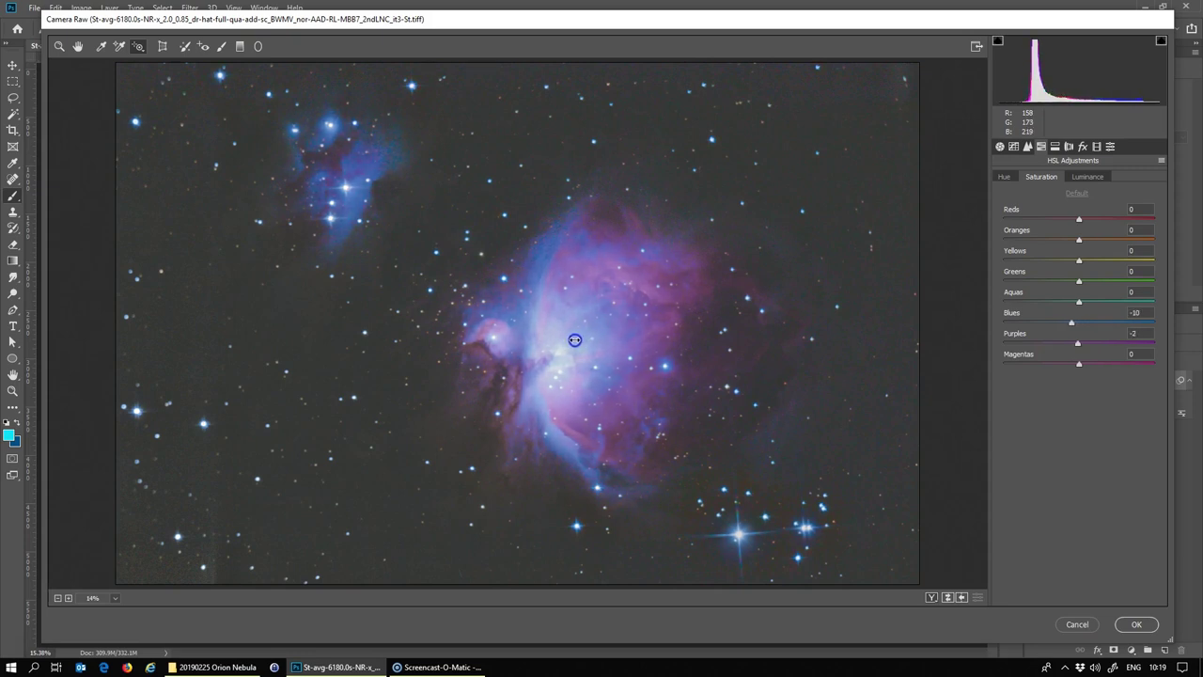
left_click_drag(576, 339, 589, 338)
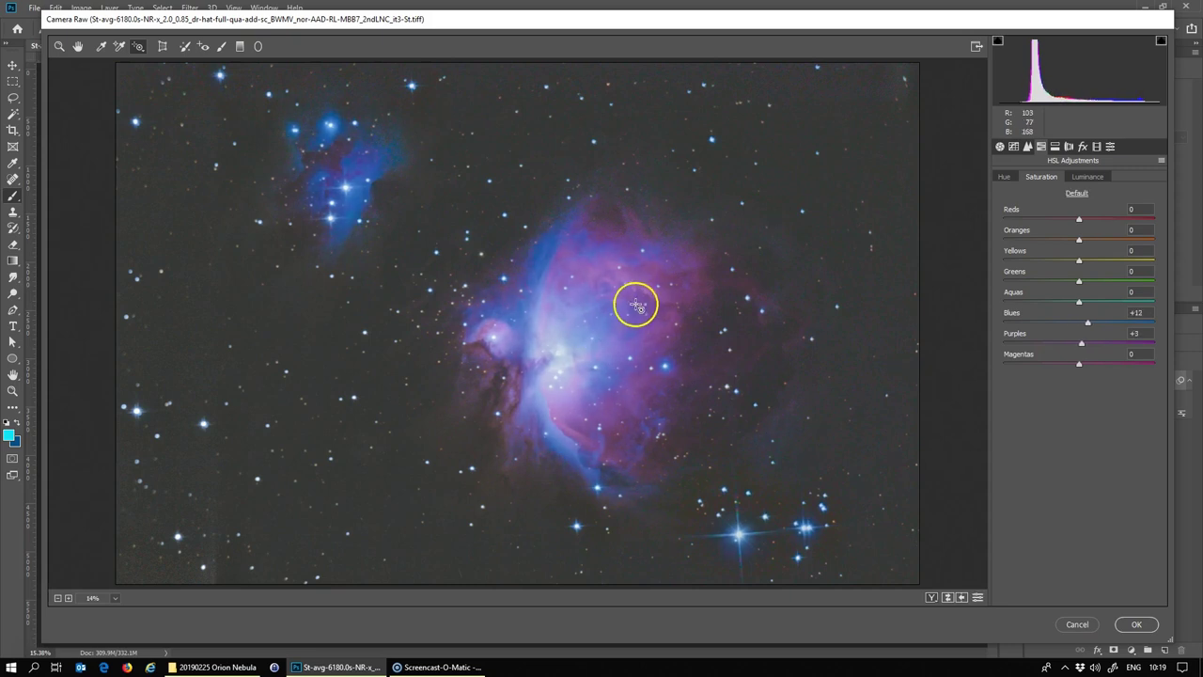
Boost the saturation of the nebula's purple area with targeted adjustment to Purples +40 and Magentas +2
left_click_drag(664, 290, 699, 292)
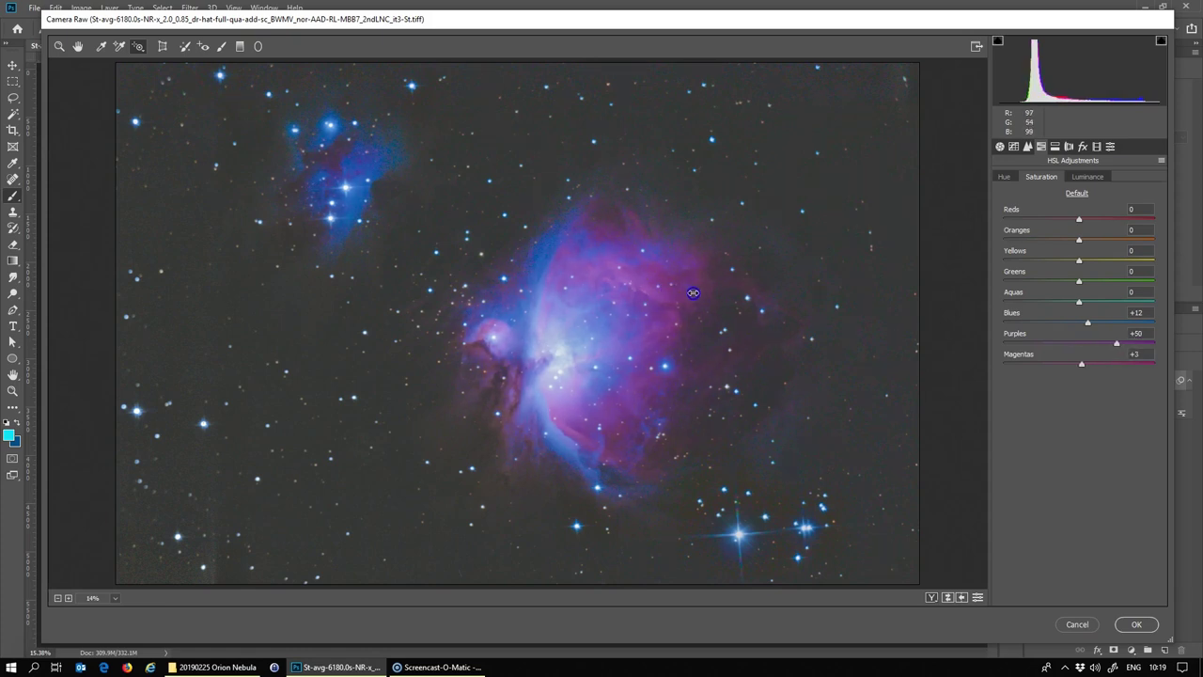
left_click_drag(691, 294, 691, 295)
left_click_drag(748, 265, 748, 265)
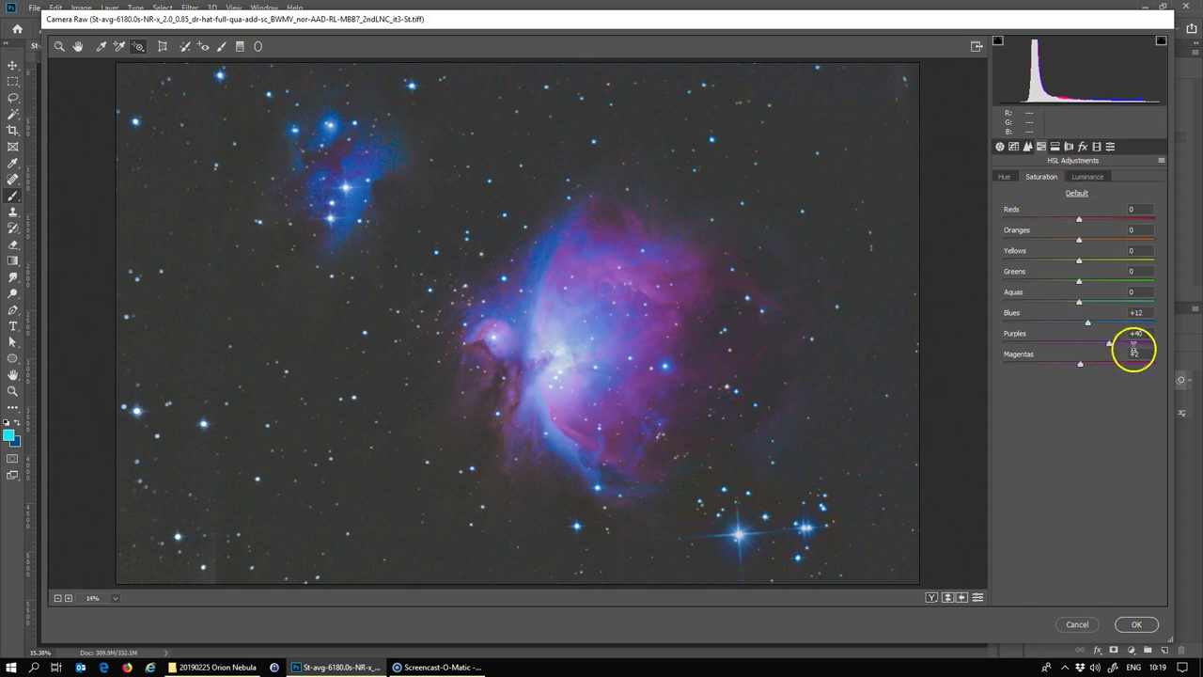
Try raising the HSL luminance of Blues and Purples, and reset both to 0
left_click(1089, 178)
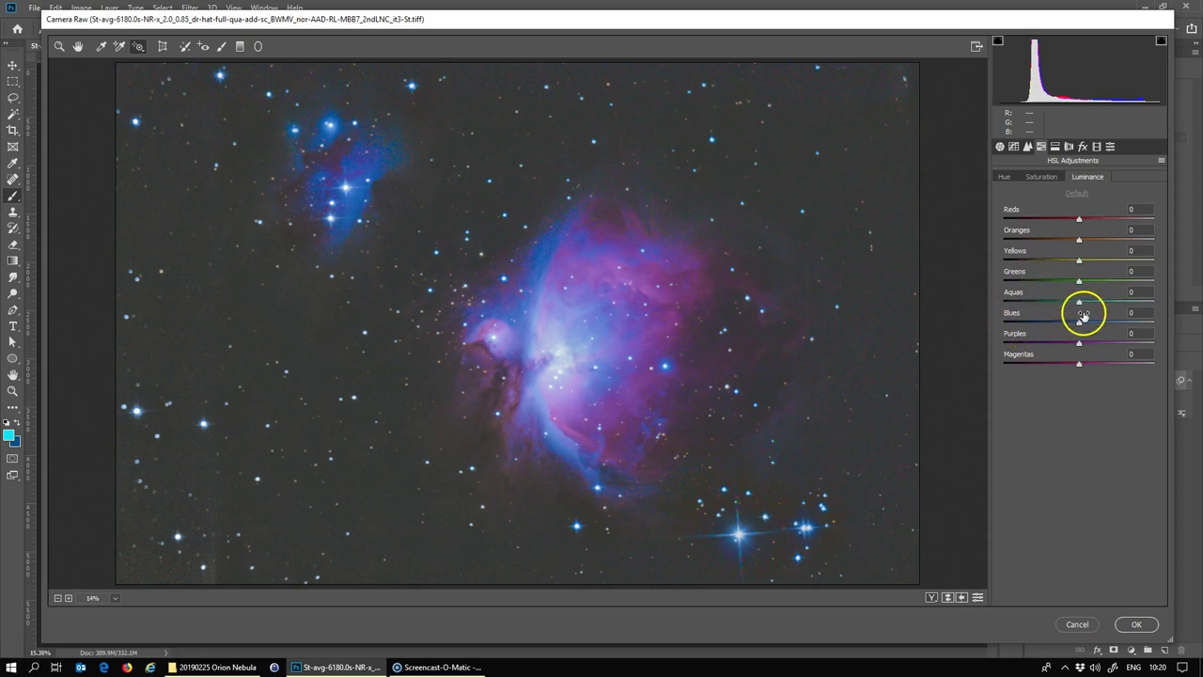
left_click_drag(1080, 320, 1144, 343)
double_click(1145, 343)
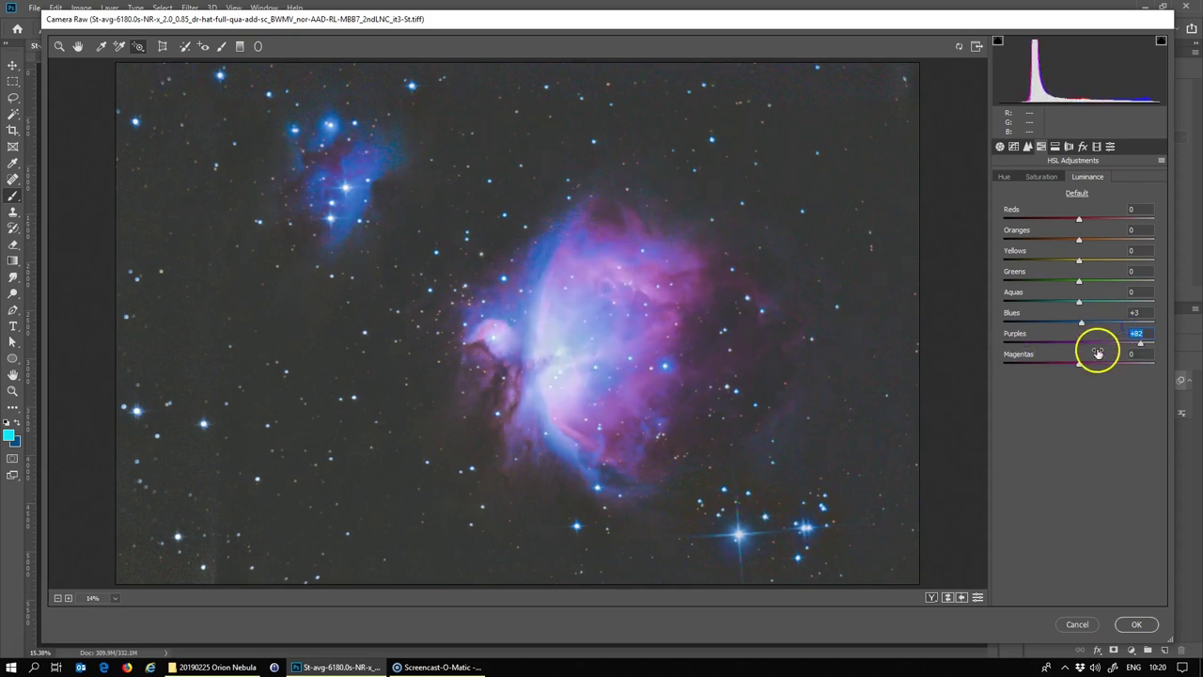
double_click(1079, 320)
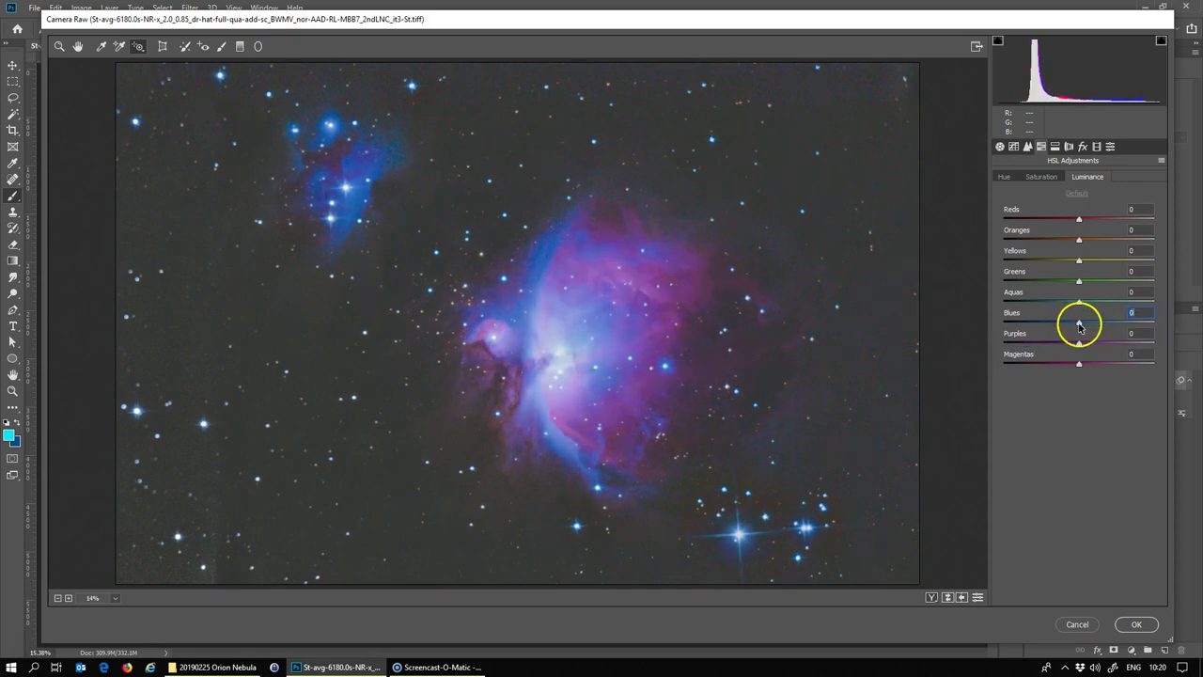
Set the HSL luminance to about +15 for Blues and about -20 for Purples
mouse_move(1080, 344)
left_mouse_down()
mouse_move(1057, 345)
mouse_move(1077, 322)
mouse_move(1092, 327)
left_mouse_up()
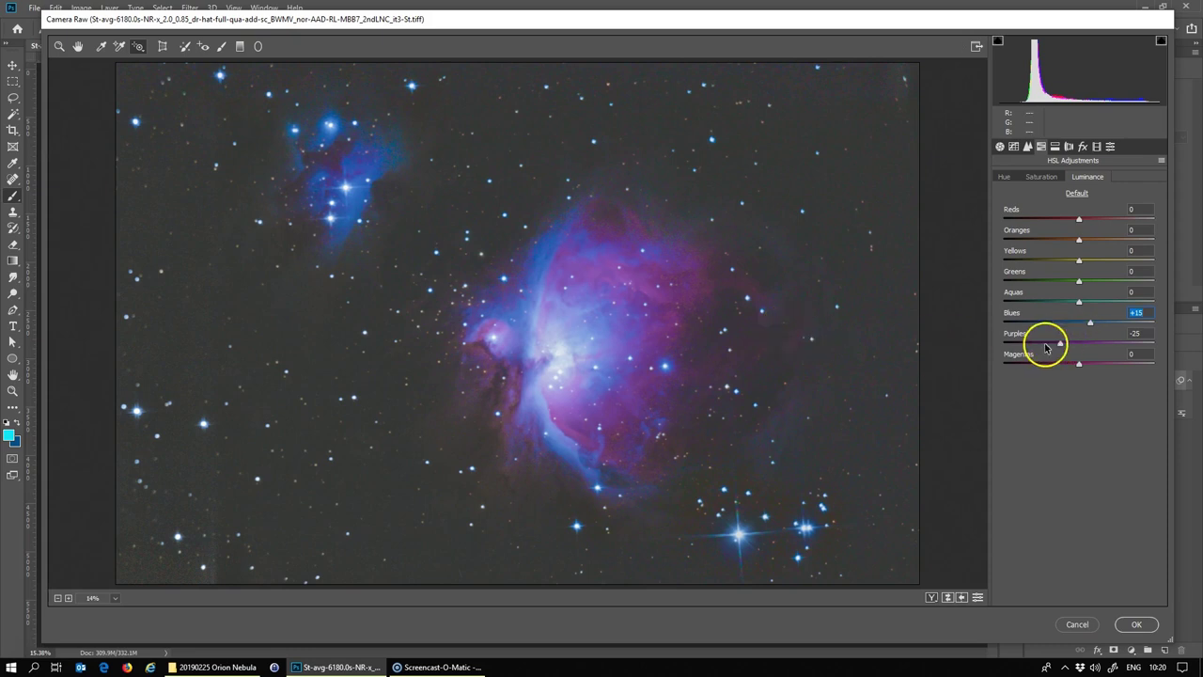
left_click(1060, 344)
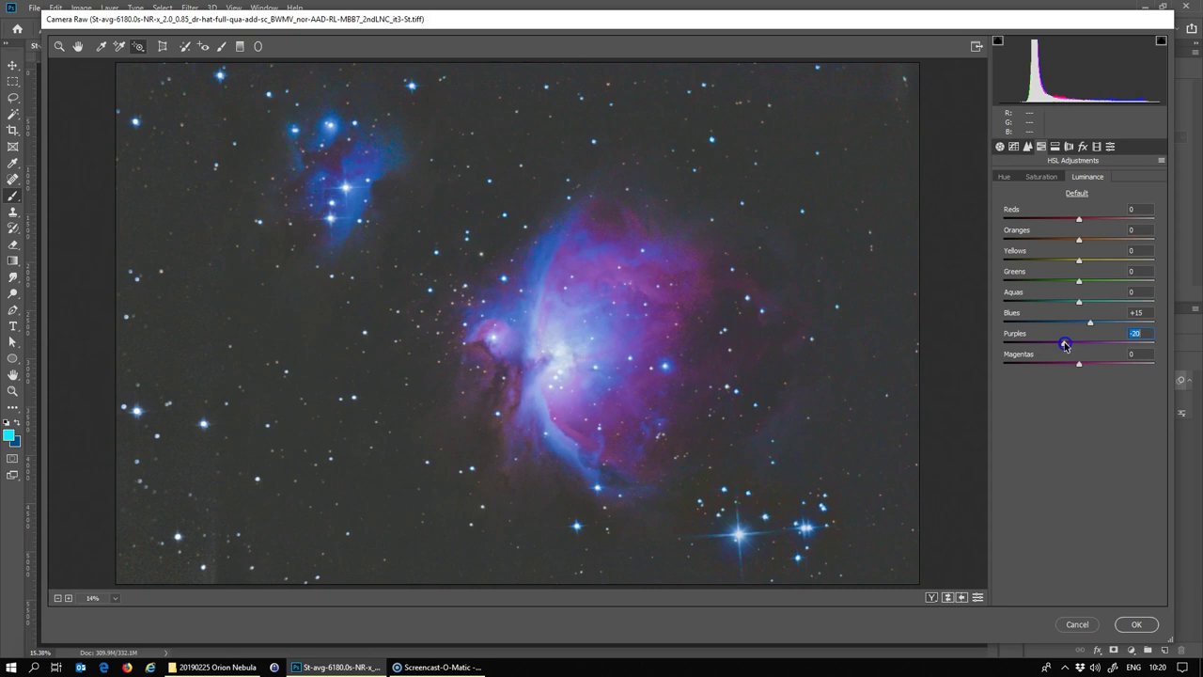
left_click(1063, 346)
left_click(1134, 334)
left_click_drag(1063, 344, 1068, 346)
left_click_drag(1089, 323, 1091, 324)
left_click_drag(1091, 329, 1066, 346)
Try shifting the HSL hue of Blues and Purples, and restore both to 0
left_click(1006, 177)
left_click_drag(1081, 325, 1141, 345)
key("ctrl+z")
double_click(1141, 346)
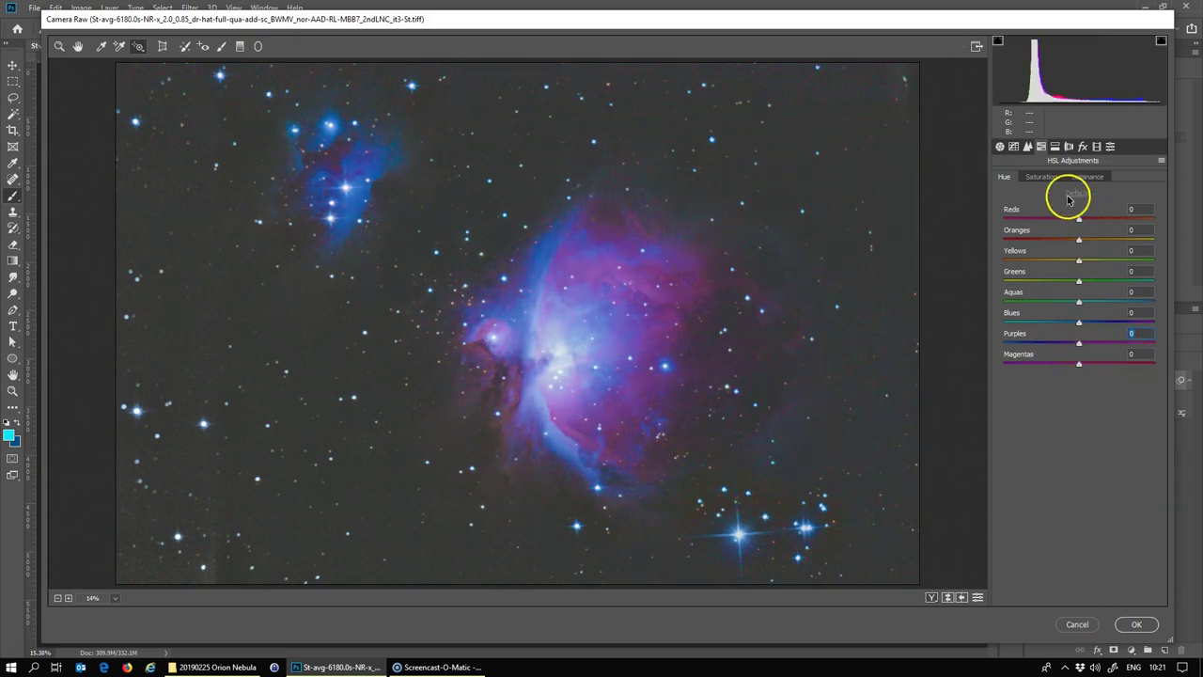
Apply the Camera Raw filter and convert the filtered "Group - Stretch" layer into a new smart object
left_click(1137, 624)
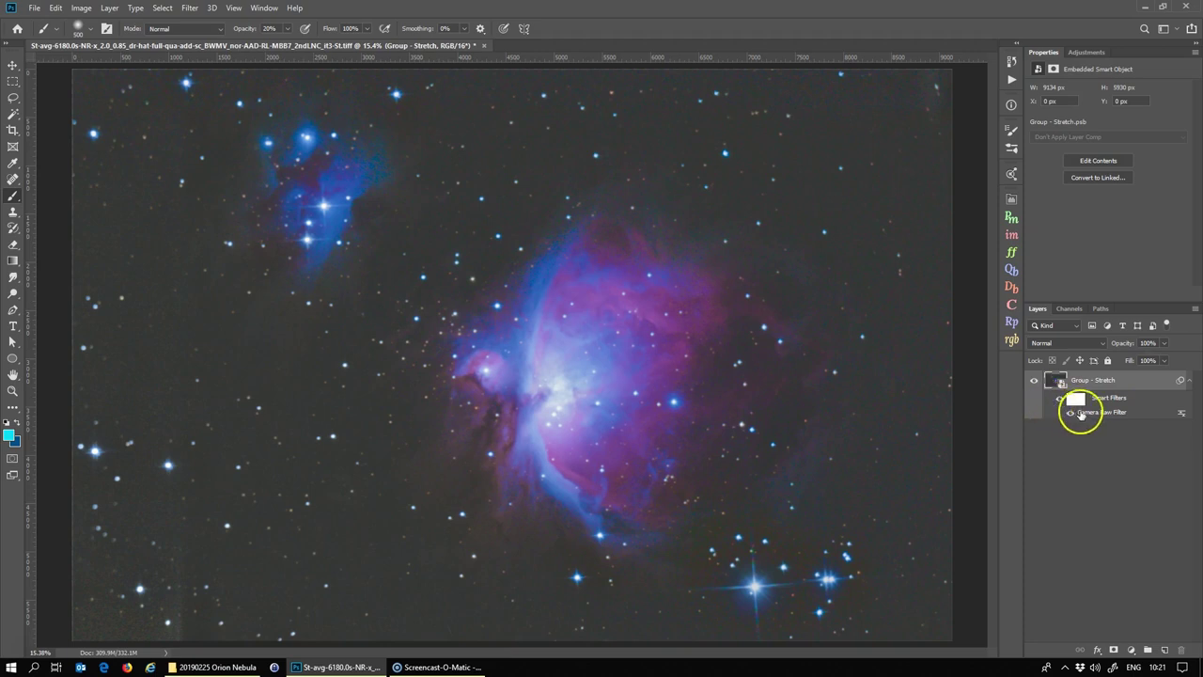
left_click(1101, 379)
right_click(1101, 379)
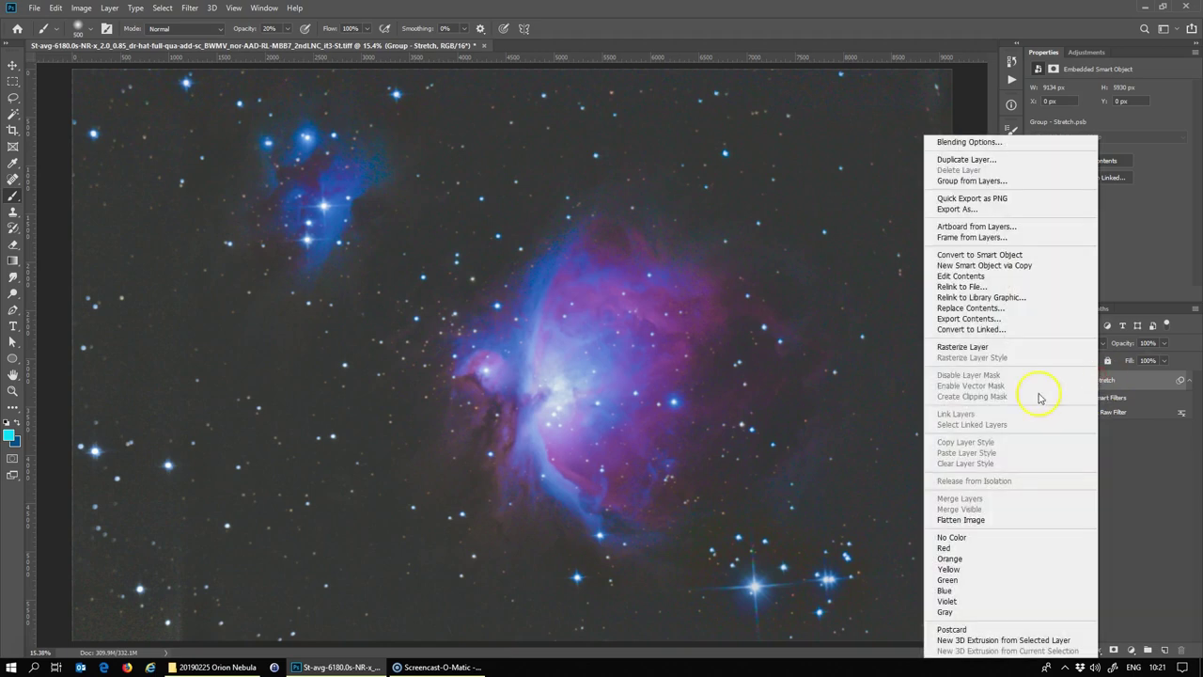
left_click(1013, 255)
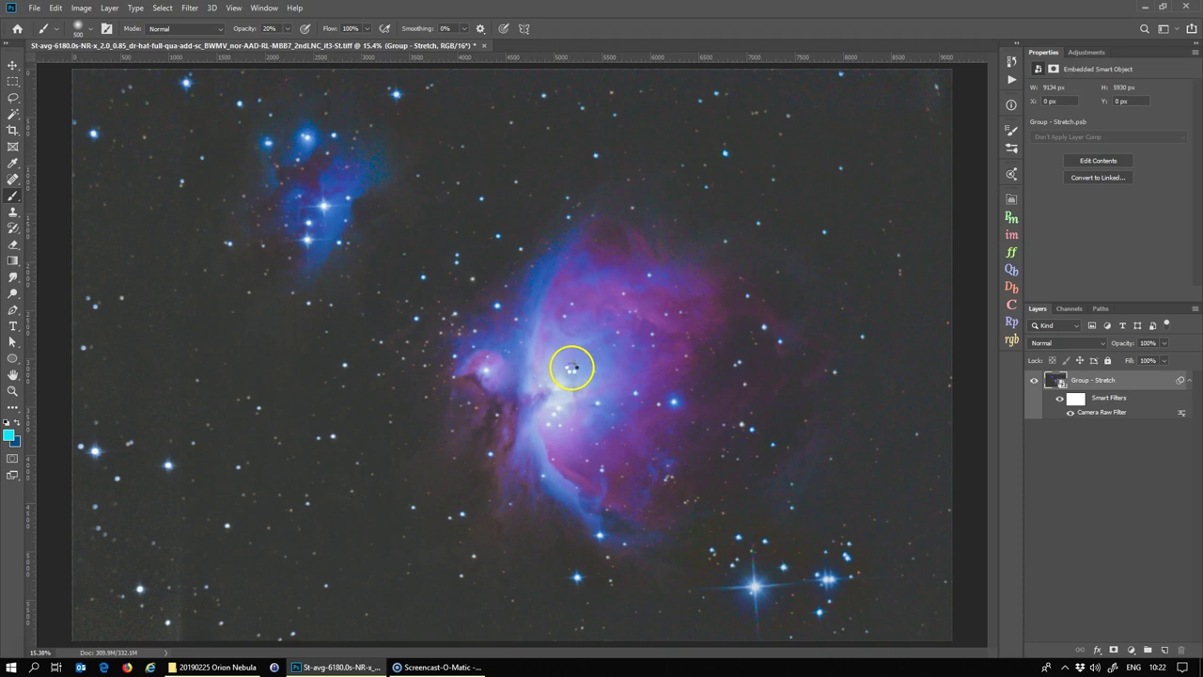
key("ctrl+shift+alt+e")
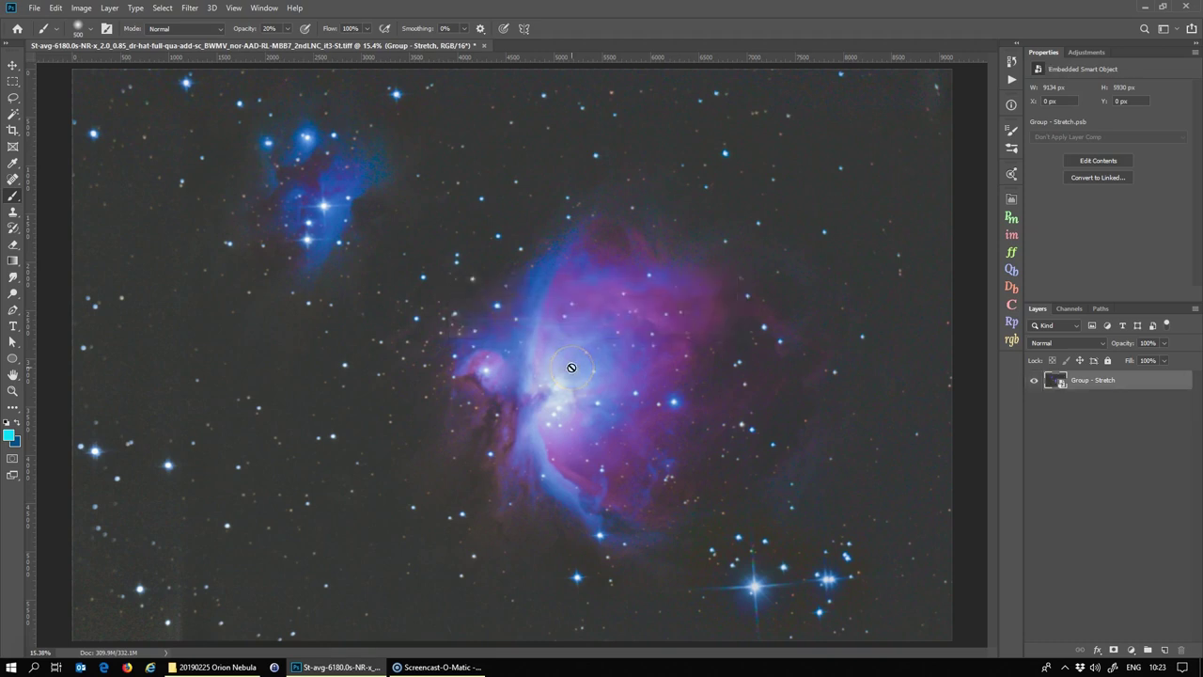
Give the "Group - Stretch" layer a gray colour label and open it in the Camera Raw filter's Detail settings
right_click(1062, 384)
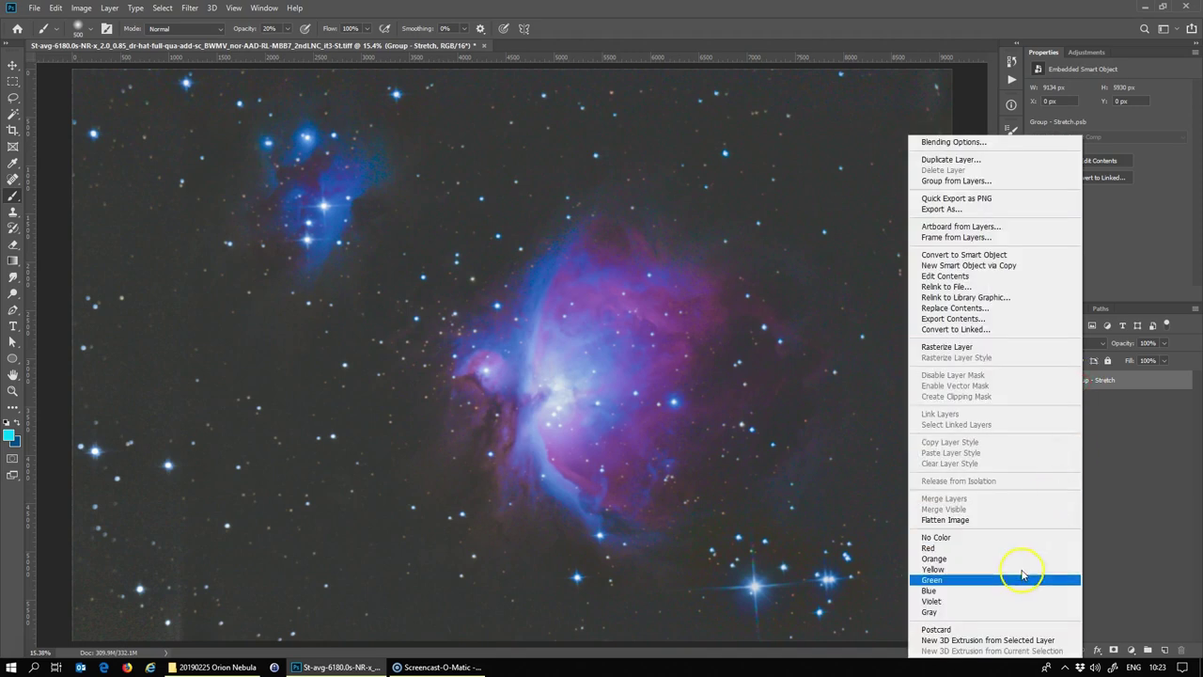
left_click(981, 612)
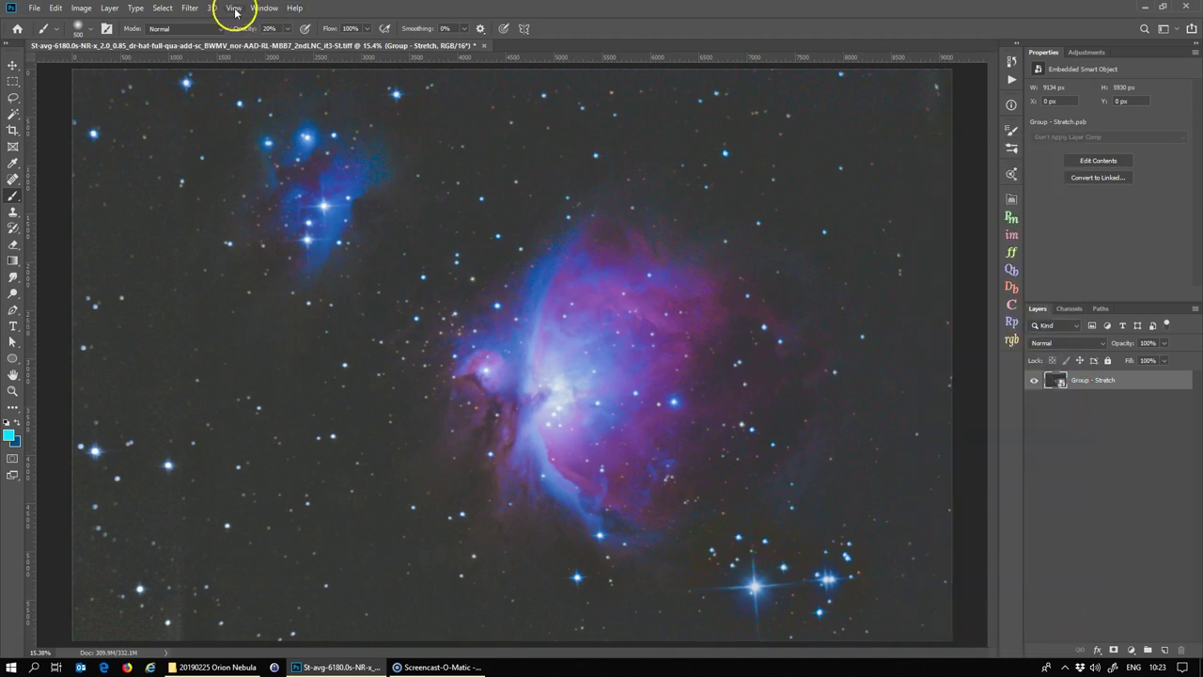
left_click(191, 9)
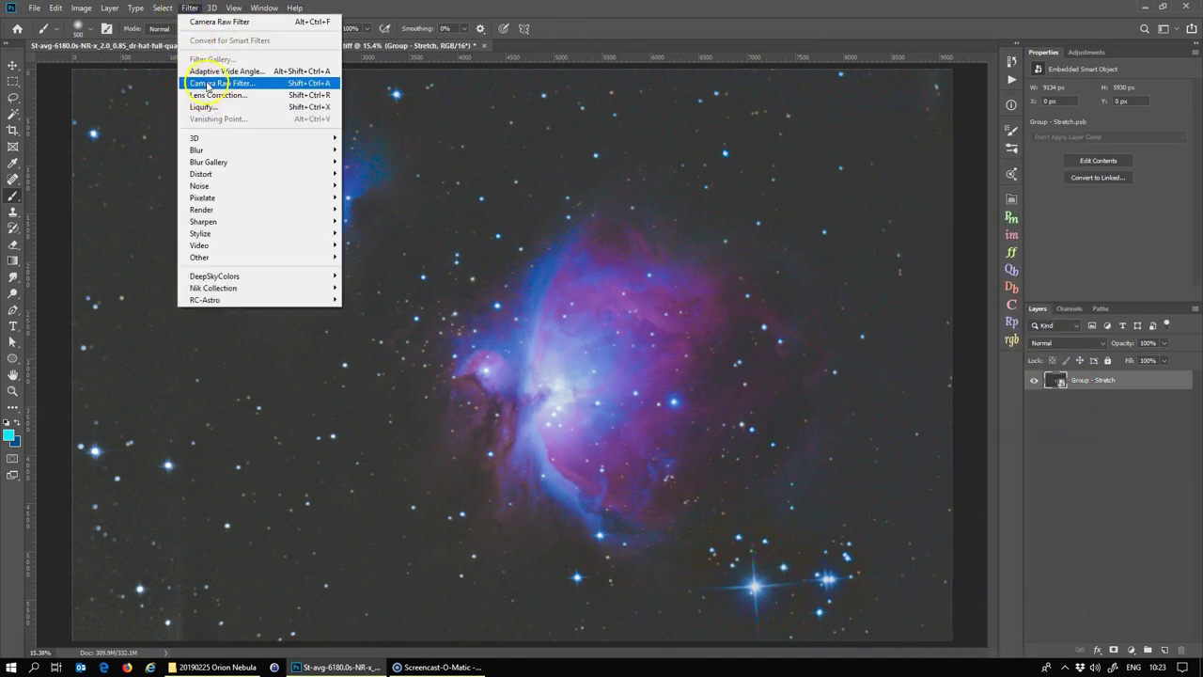
left_click(222, 85)
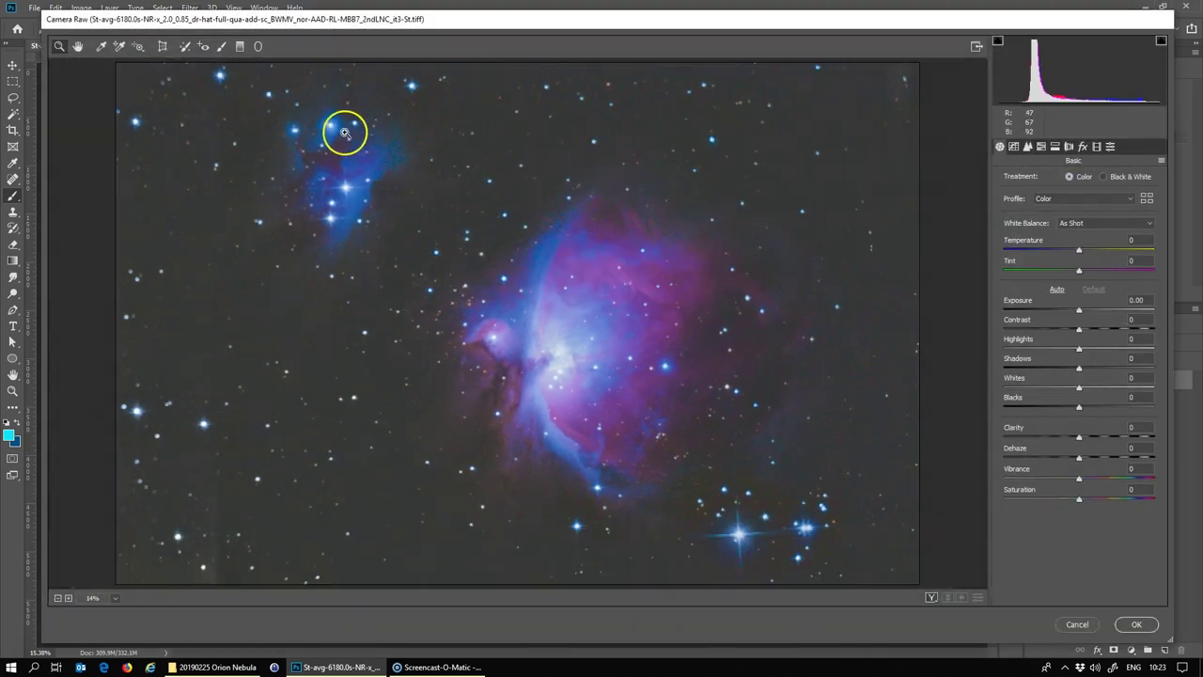
left_click(1027, 149)
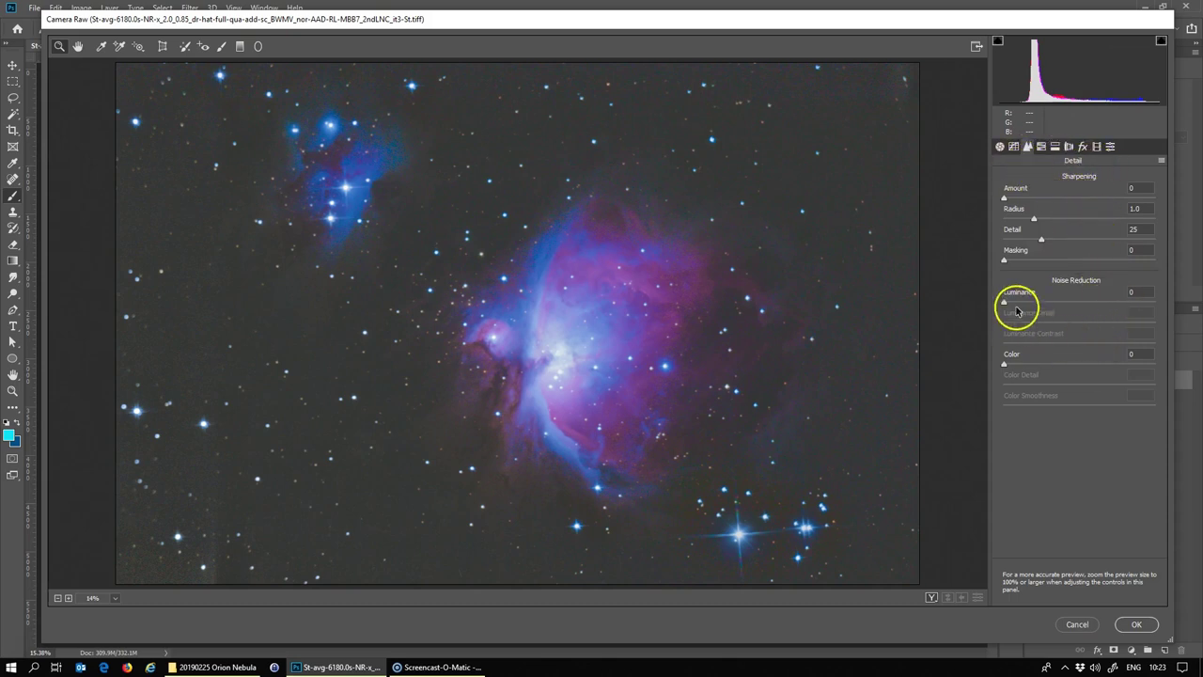
Set the Noise Reduction Luminance to 20 while viewing the dark background right of the nebula at 100%
left_click(741, 400)
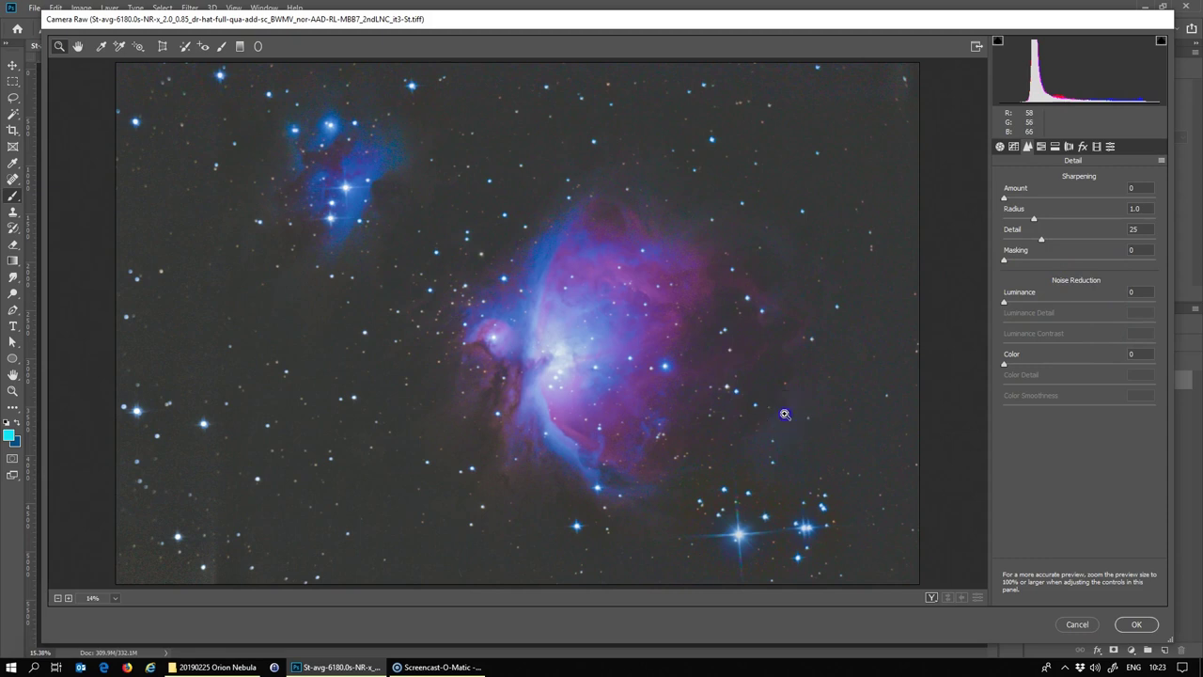
left_click(755, 411)
left_click(701, 357)
left_click(590, 268)
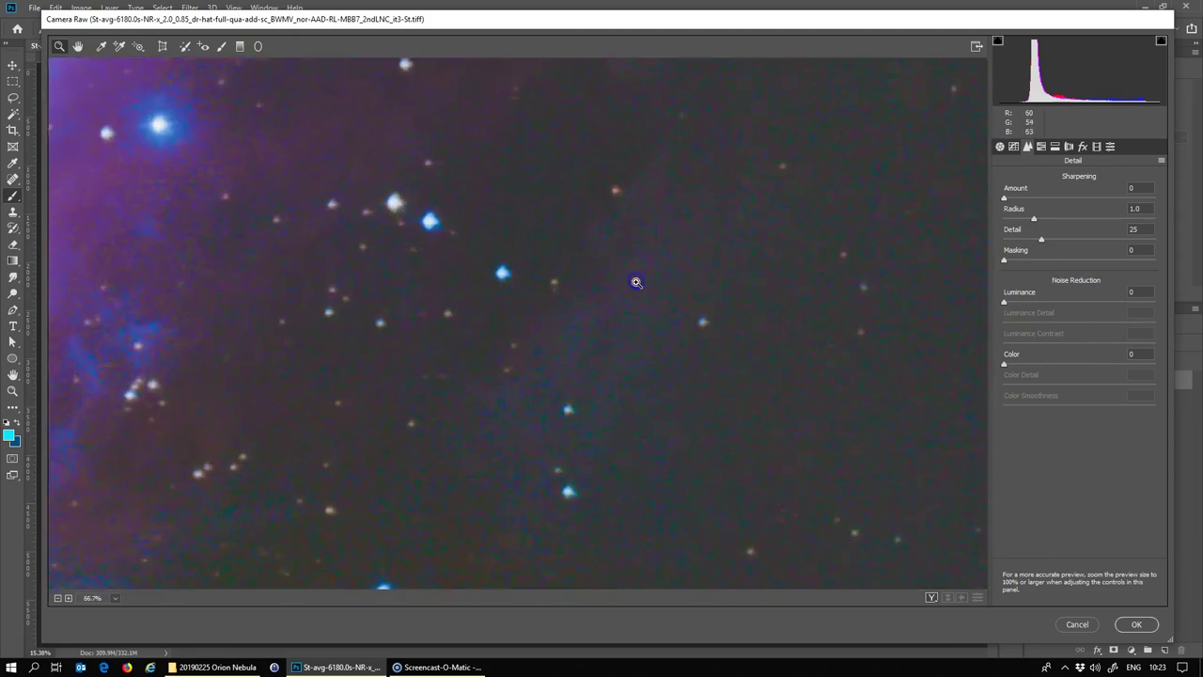
left_click(568, 293)
left_click(857, 282)
left_click(1135, 292)
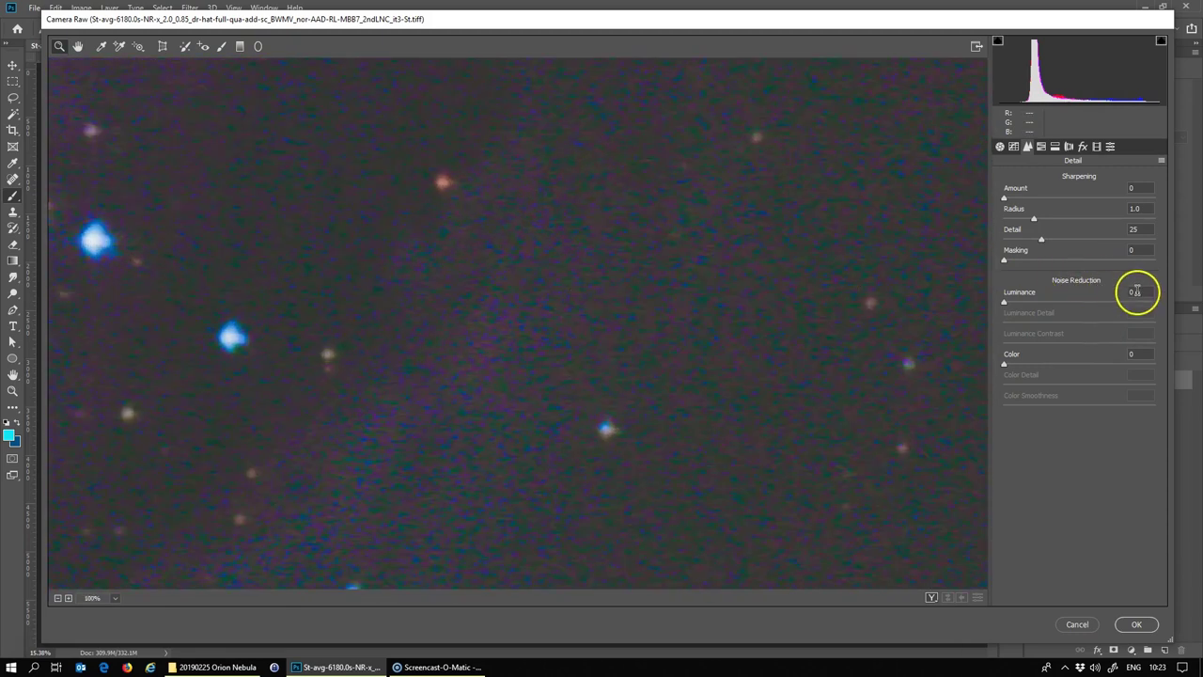
type("20")
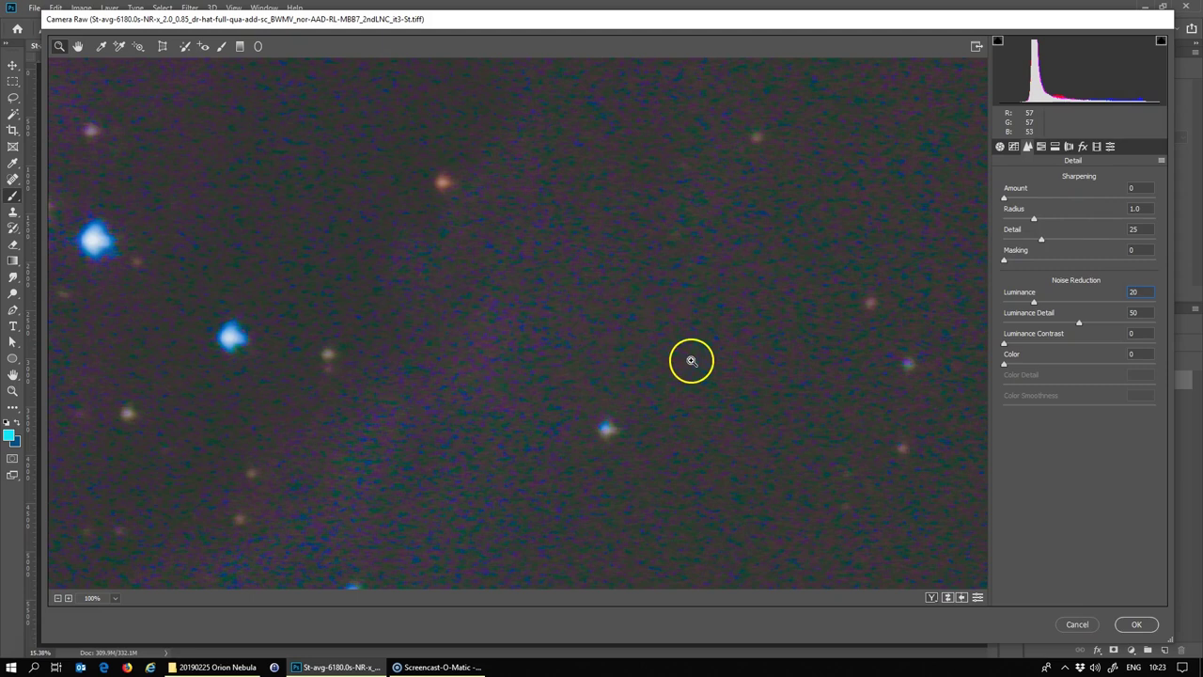
Set the Noise Reduction Color to 40
left_click(1143, 354)
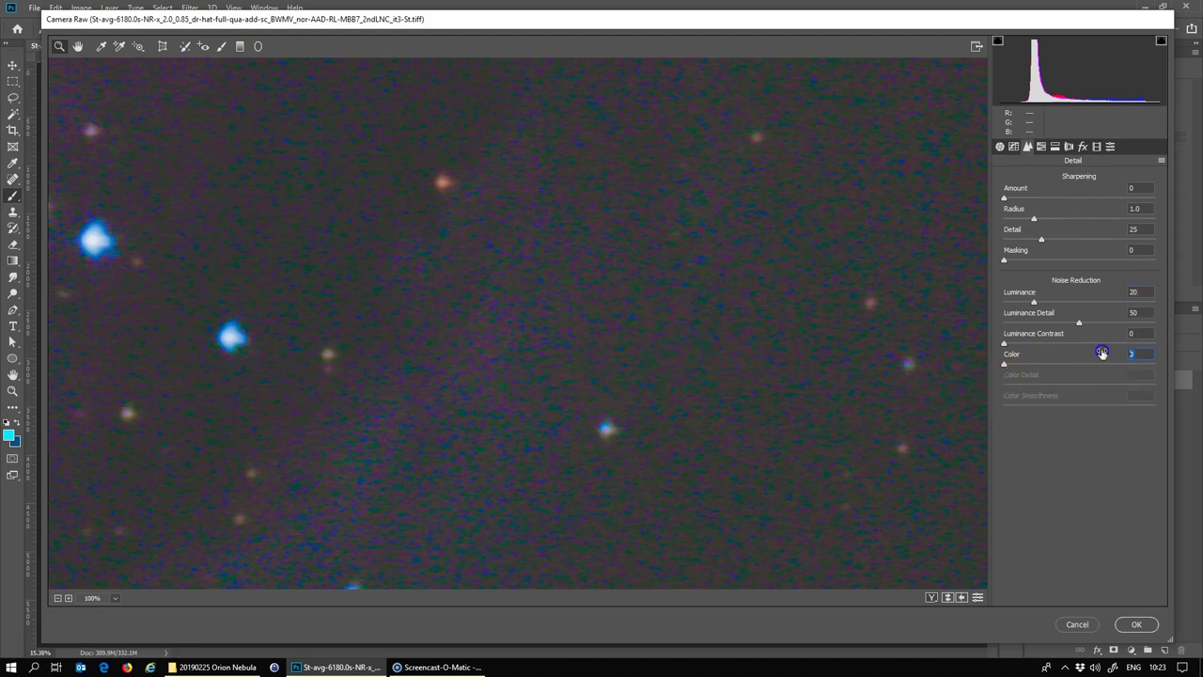
type("2")
left_click(1102, 353)
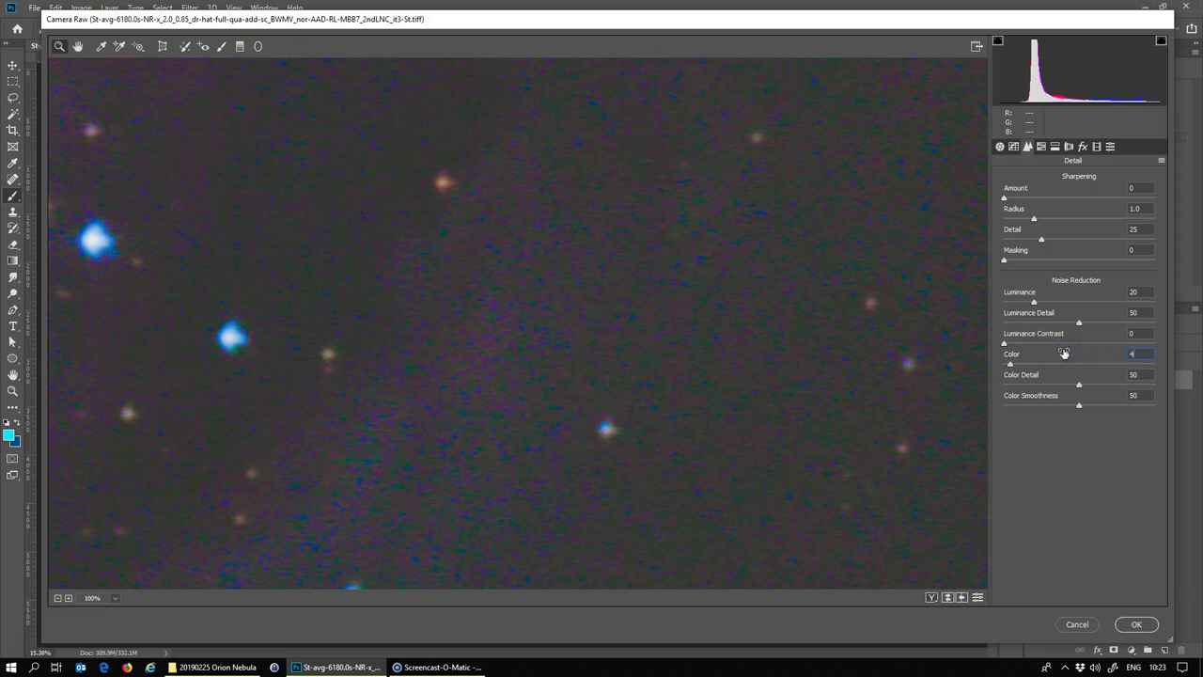
left_click(1036, 338)
Examine the noise reduction across the whole image and in the dark lower-left background at 600% magnification
key("ctrl+minus")
key("ctrl+minus")
key("ctrl+minus")
key("ctrl+minus")
key("ctrl+minus")
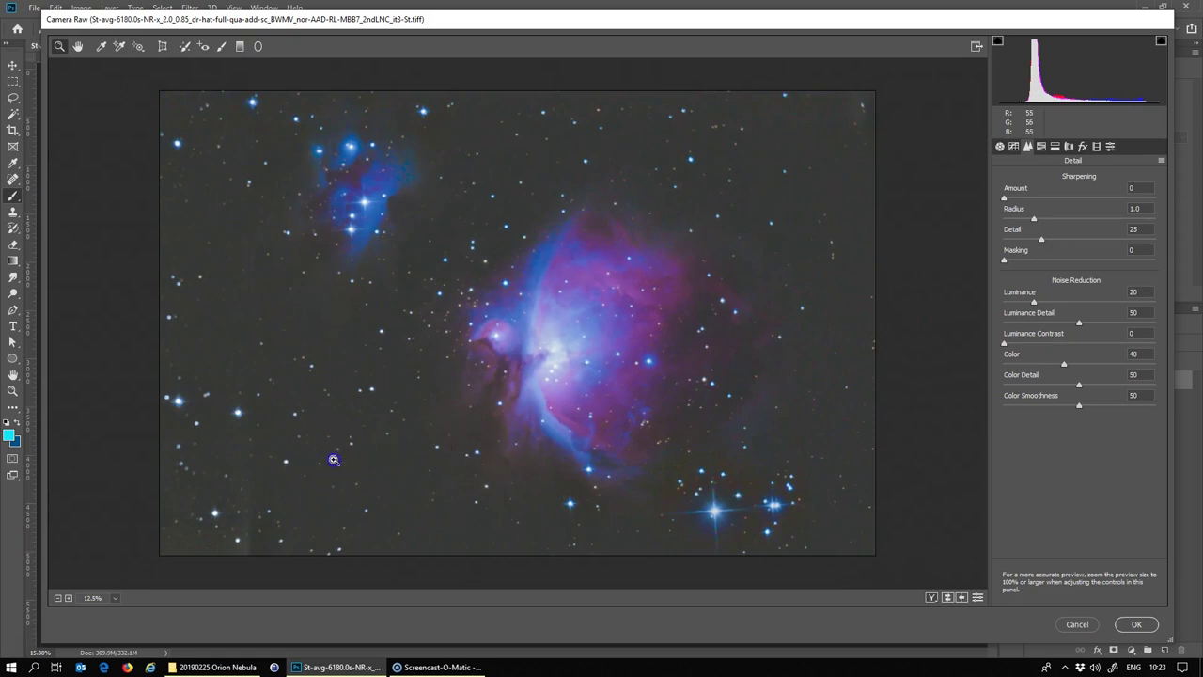
double_click(348, 459)
left_click_drag(349, 459, 593, 386)
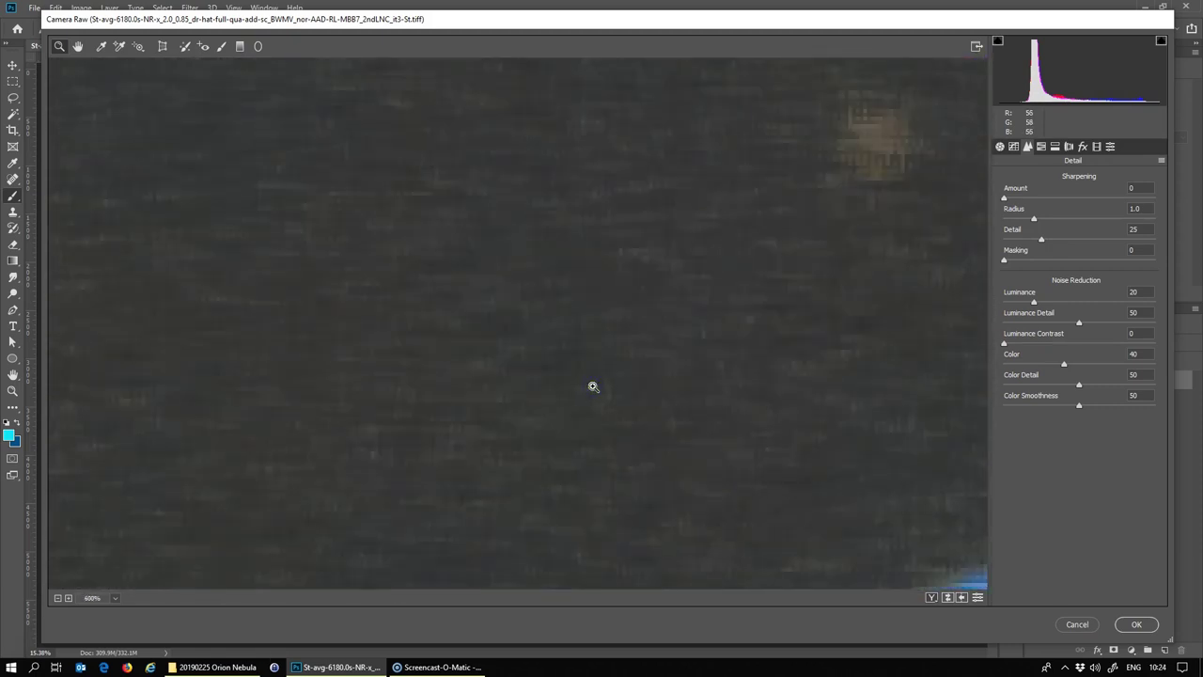
scroll(762, 220, "up", 5)
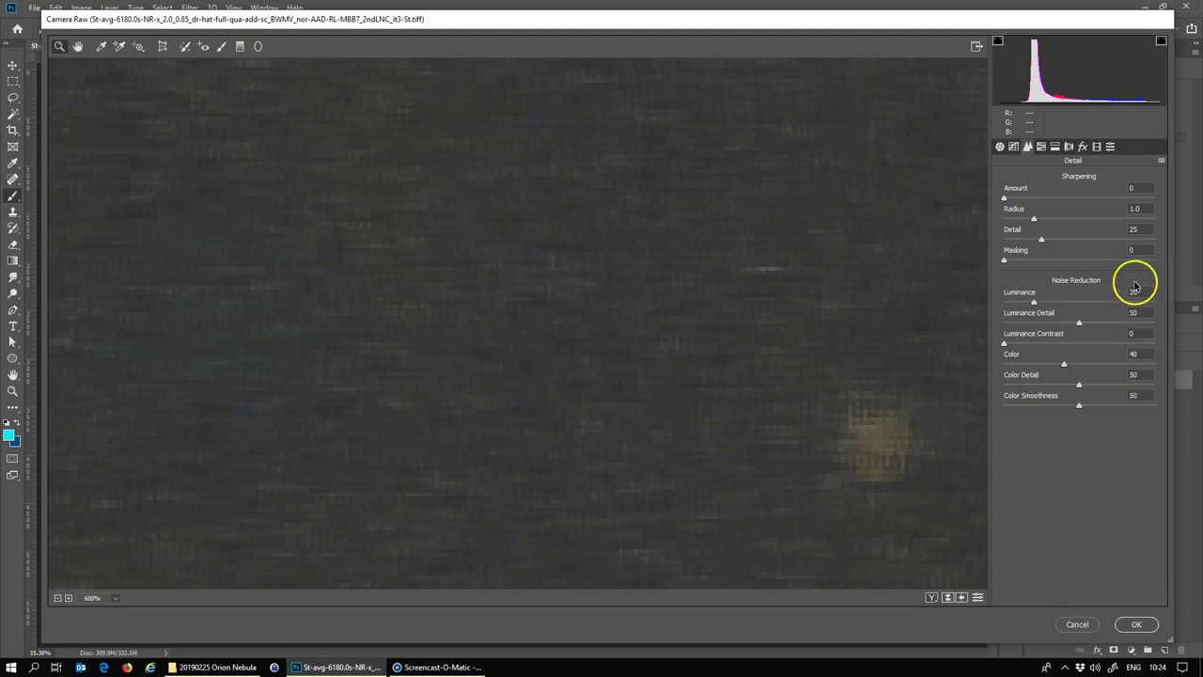
left_click_drag(1139, 293, 1110, 297)
key("ctrl+0")
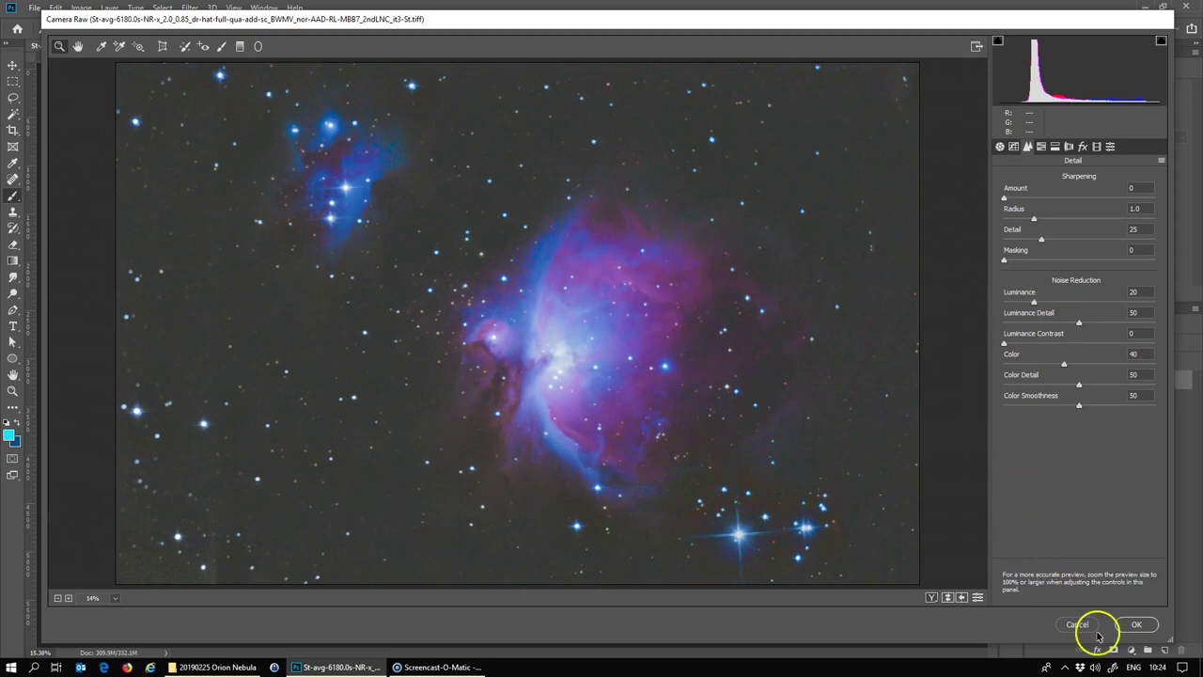
Apply the Camera Raw noise reduction and multiply the merged RGB image into its filter mask at 100% opacity with Apply Image
left_click(1135, 624)
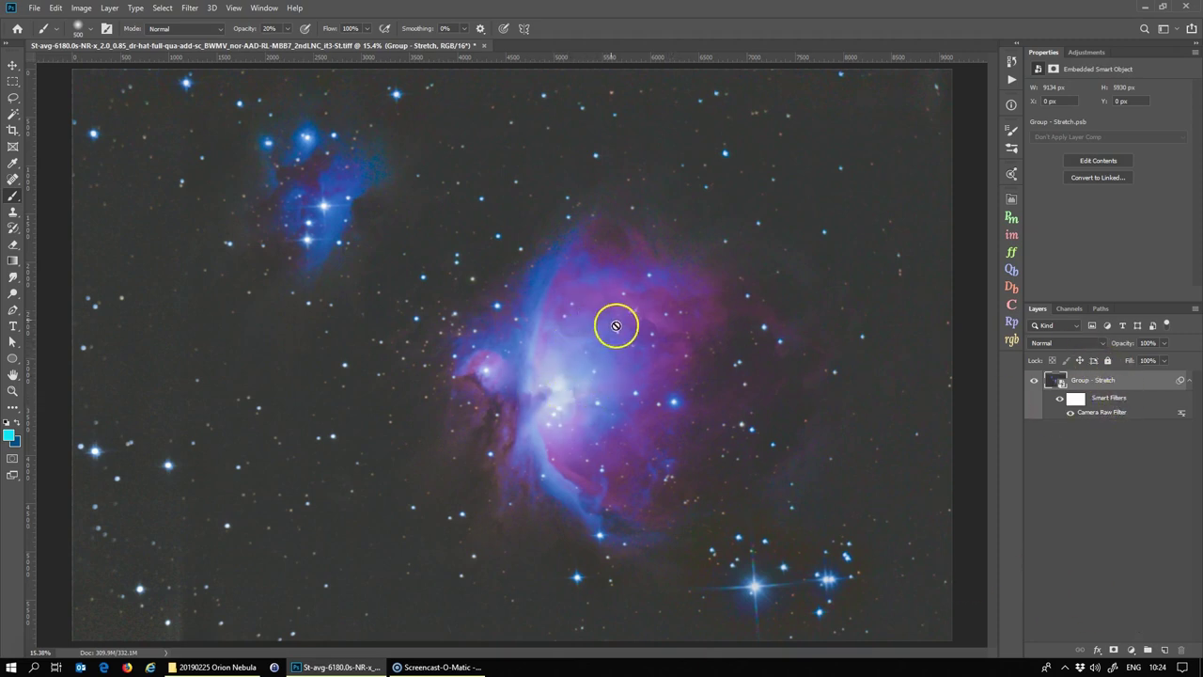
left_click(1077, 401)
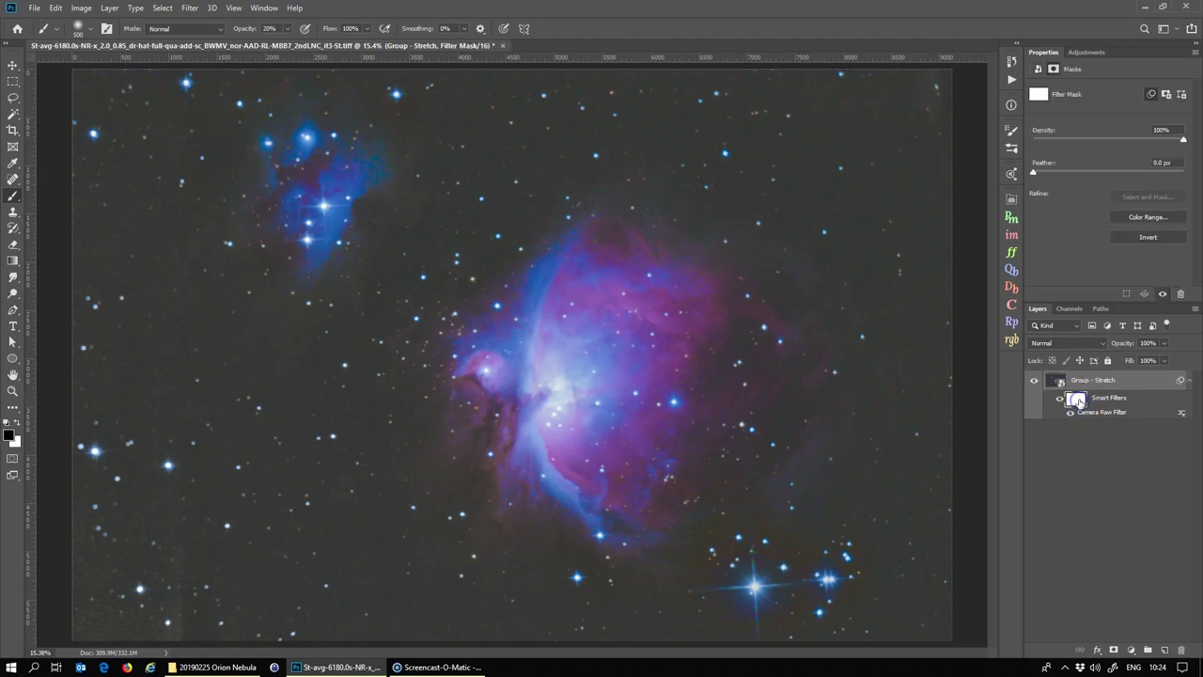
left_click(109, 8)
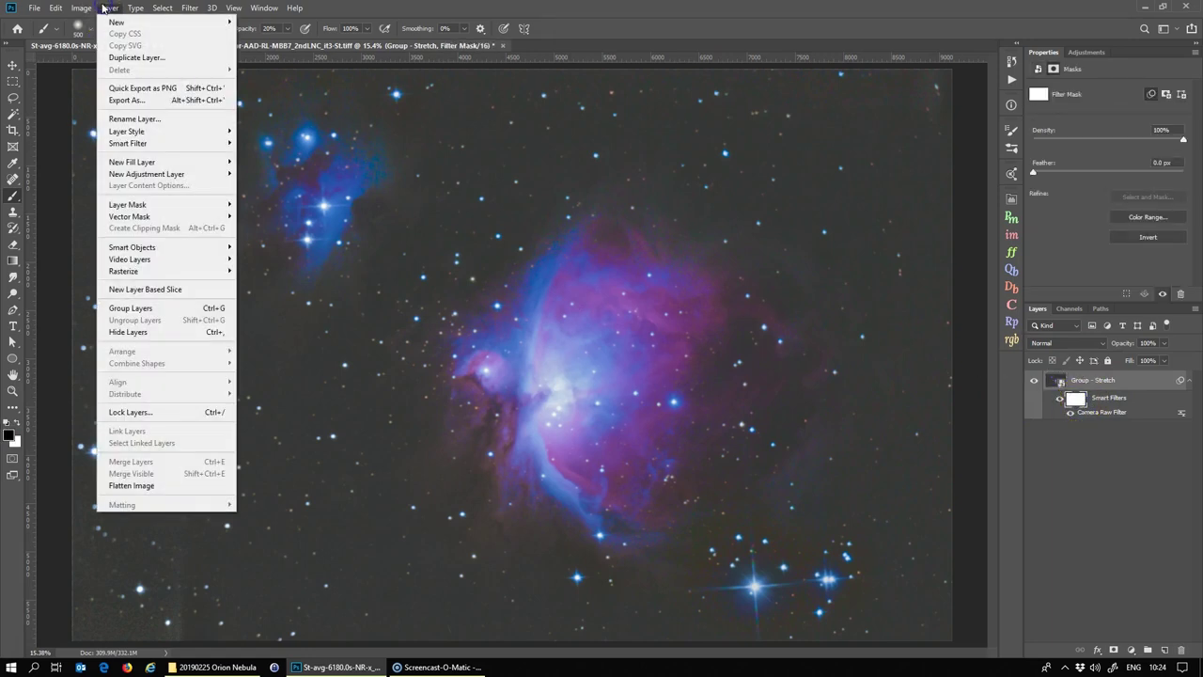
mouse_move(83, 7)
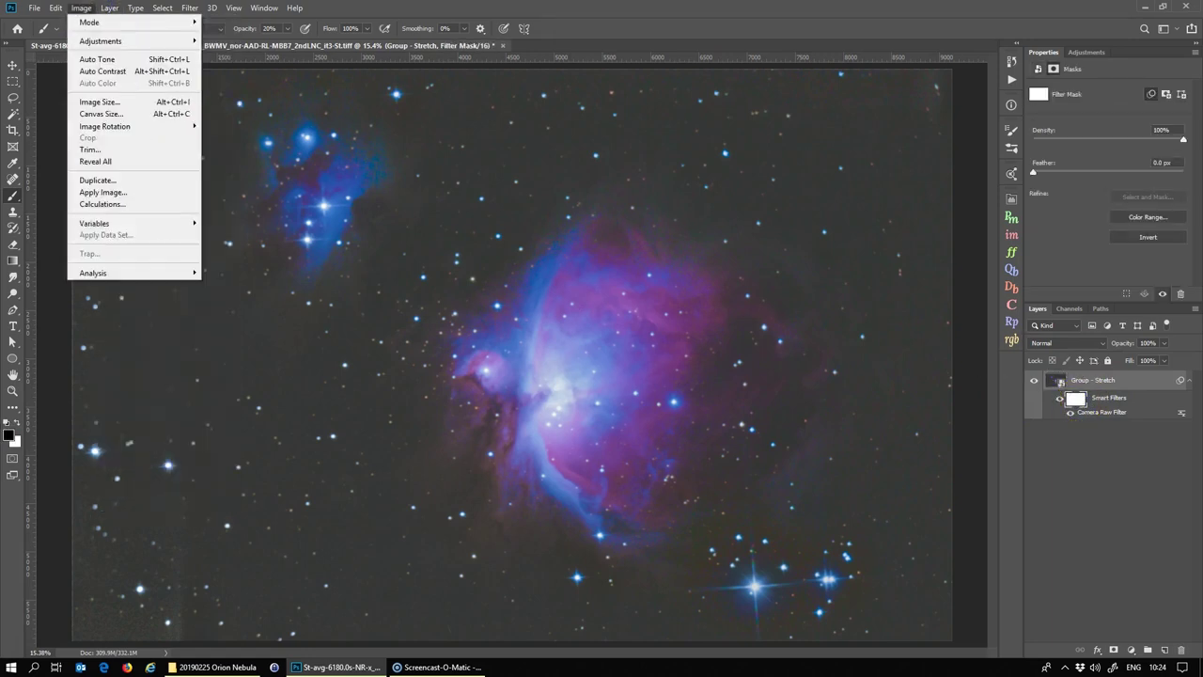
left_click(101, 192)
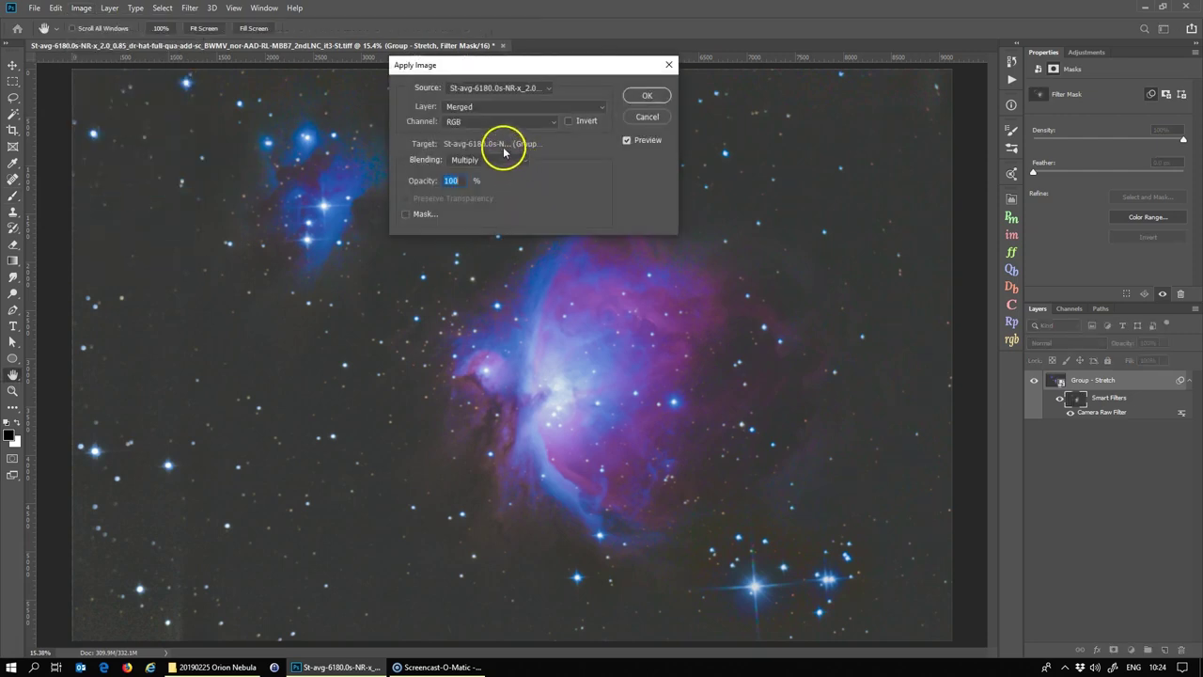
left_click(648, 96)
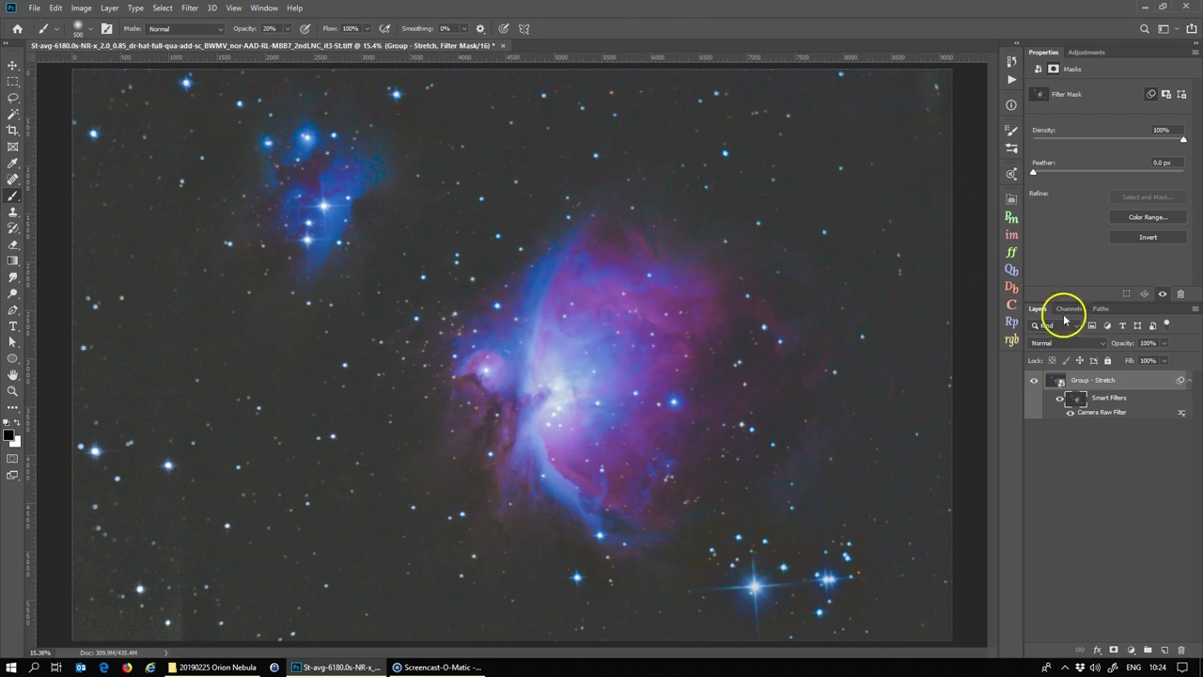
Display and invert the filter mask, and raise its contrast with Levels using input black 178 and input white 222
left_click(1078, 401, "alt")
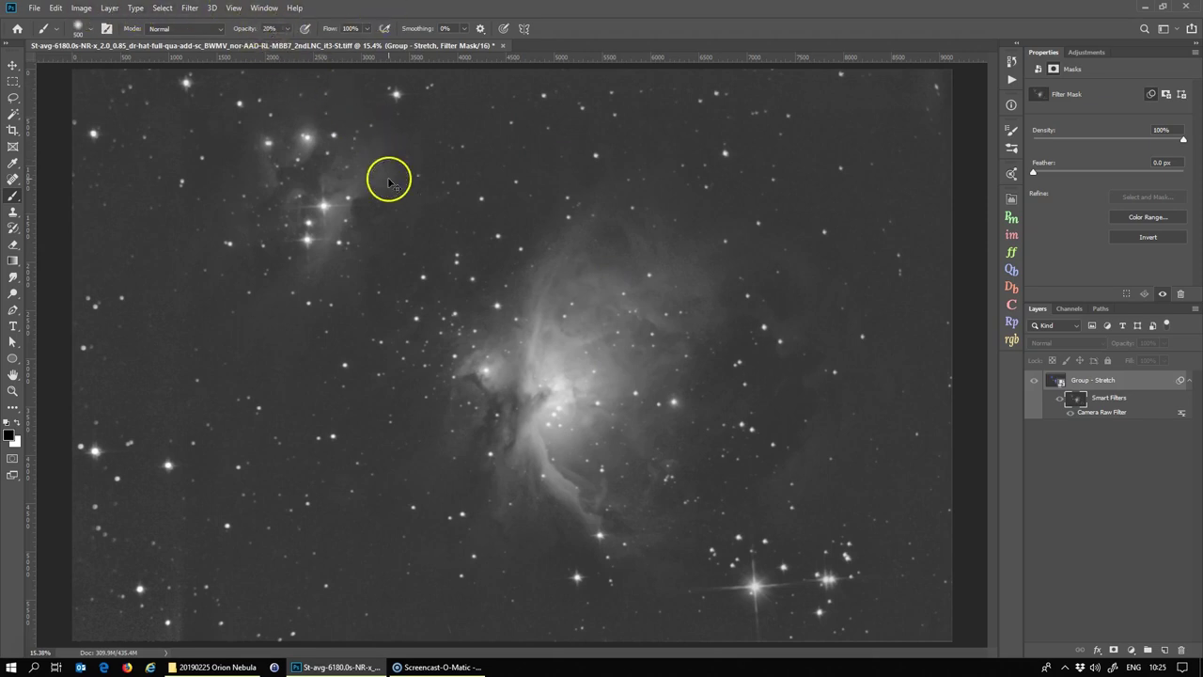
key("ctrl+i")
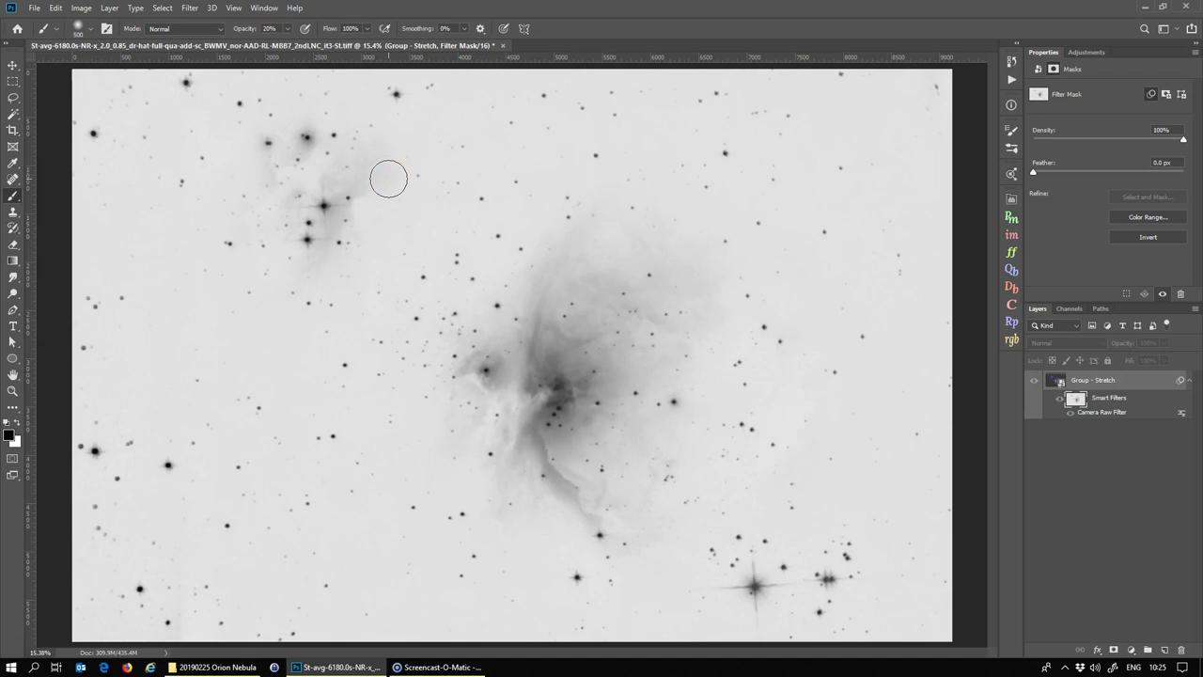
left_click(83, 7)
mouse_move(100, 40)
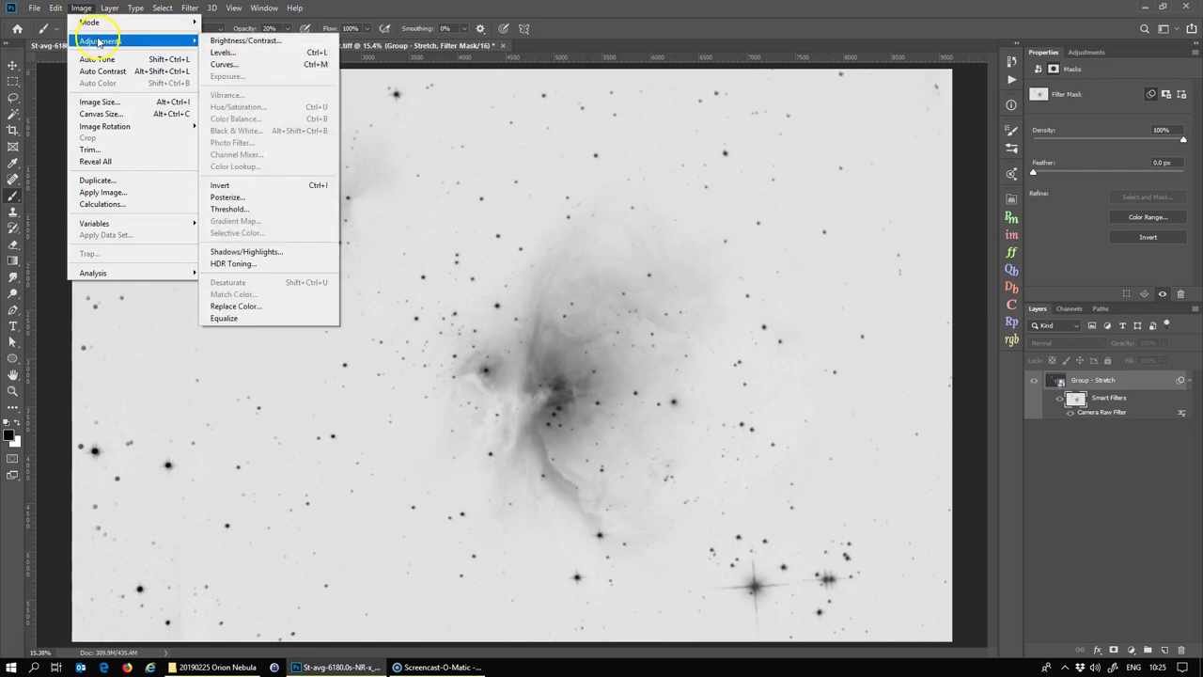
left_click(235, 53)
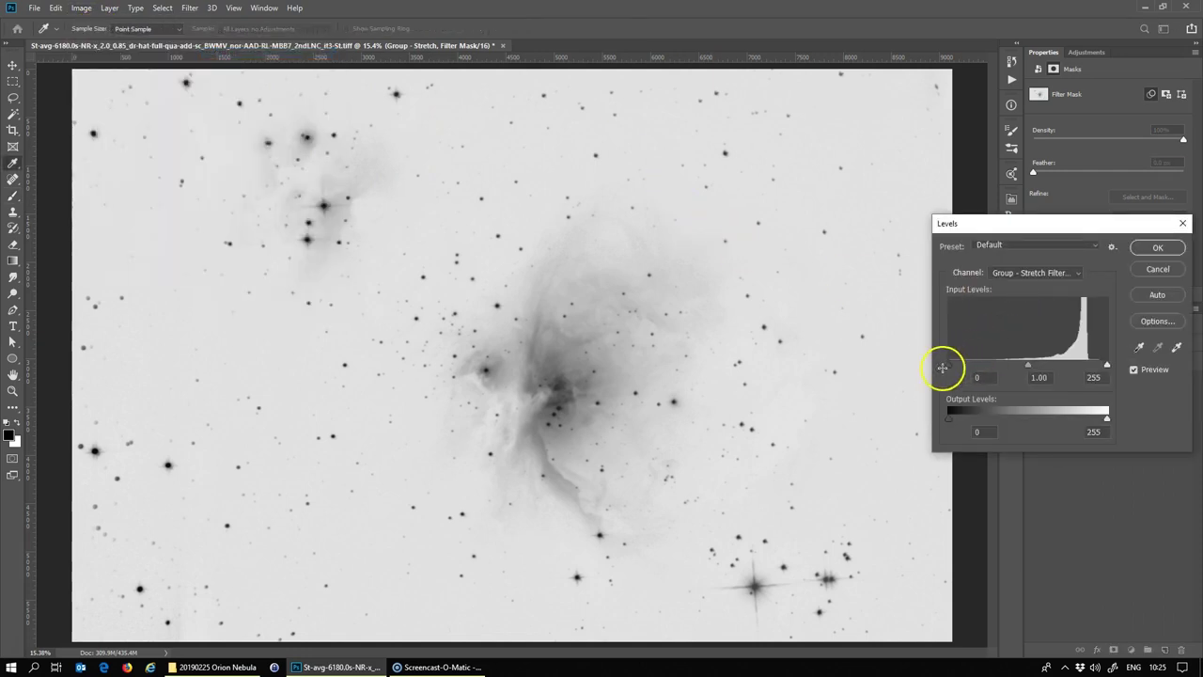
left_click_drag(999, 365, 1087, 370)
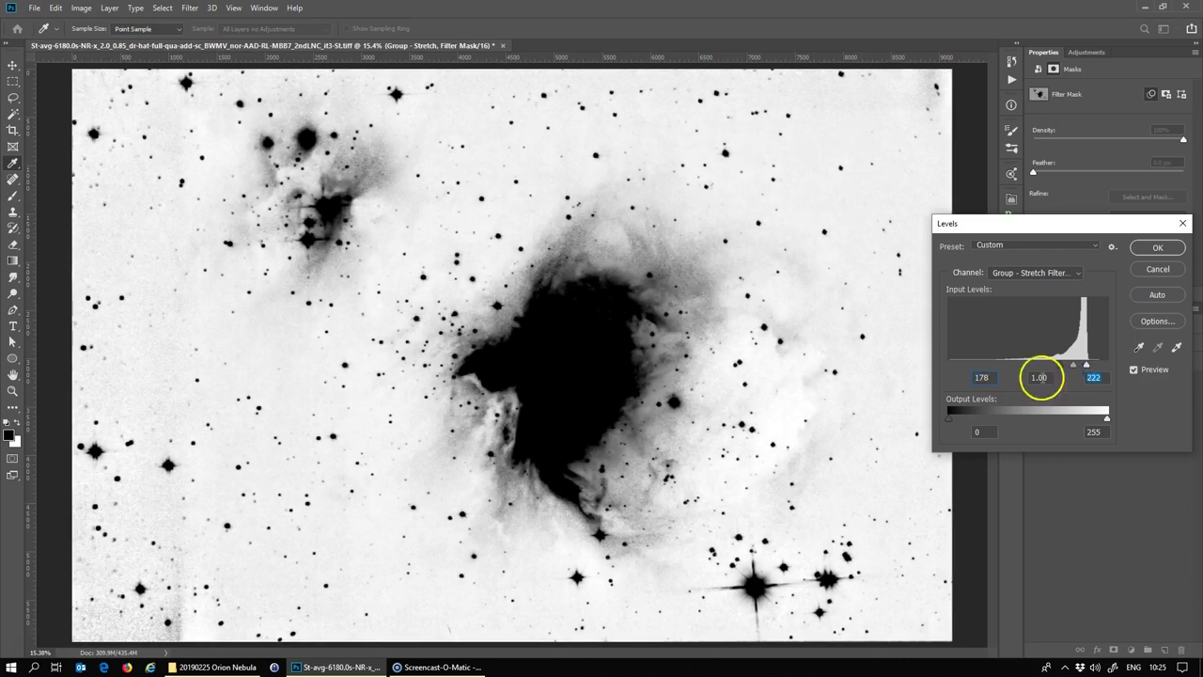
left_click(1157, 250)
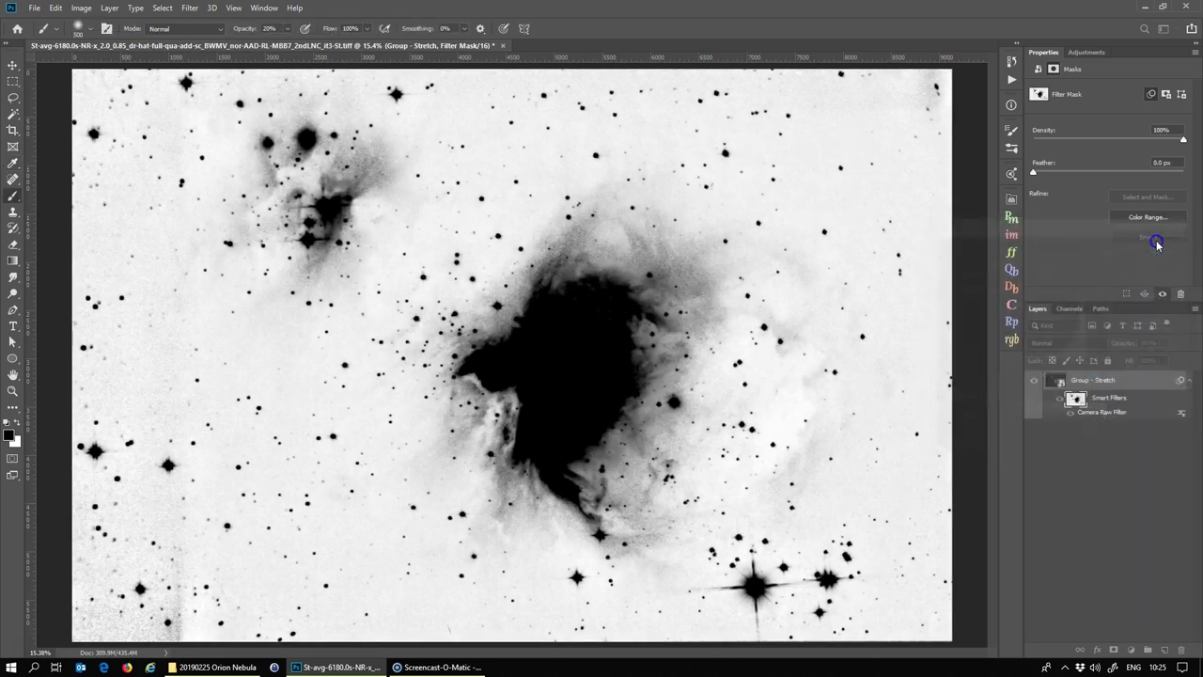
Invert the contrast-enhanced filter mask again and return to the "Group - Stretch" layer's image view
left_click(1122, 248)
left_click(1057, 382)
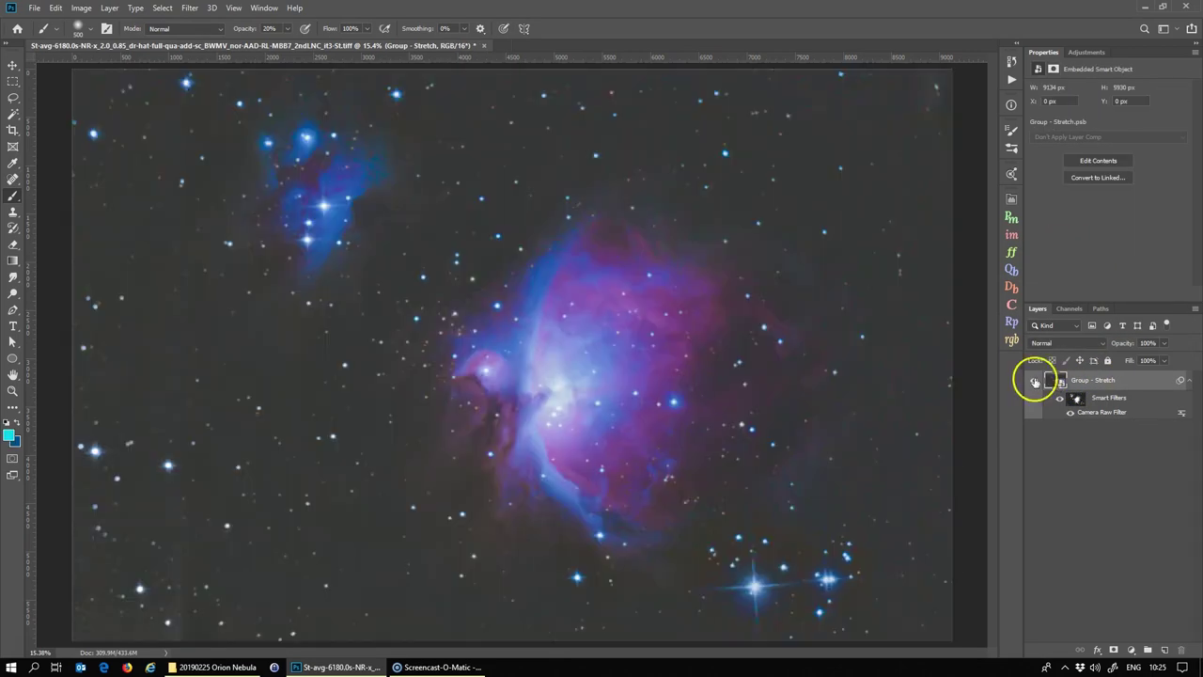
Examine the masked noise reduction around the nebula core and the small round nebula beside it at higher magnification
left_click(600, 293, "ctrl")
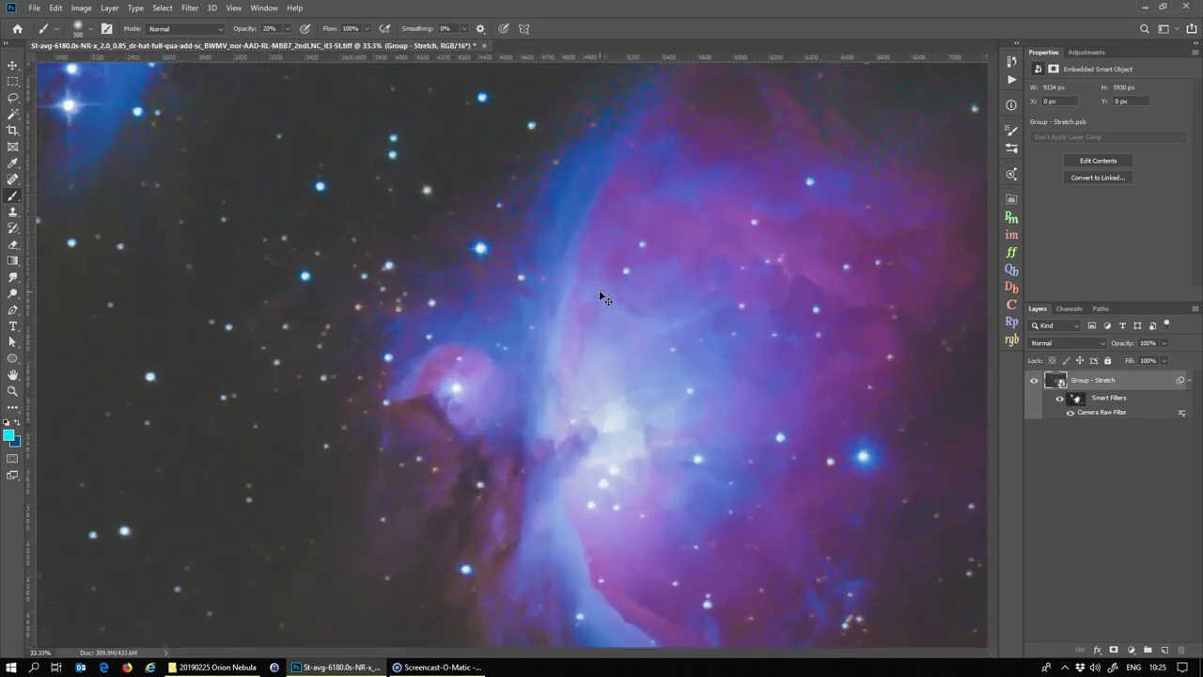
scroll(583, 296, "down", 2)
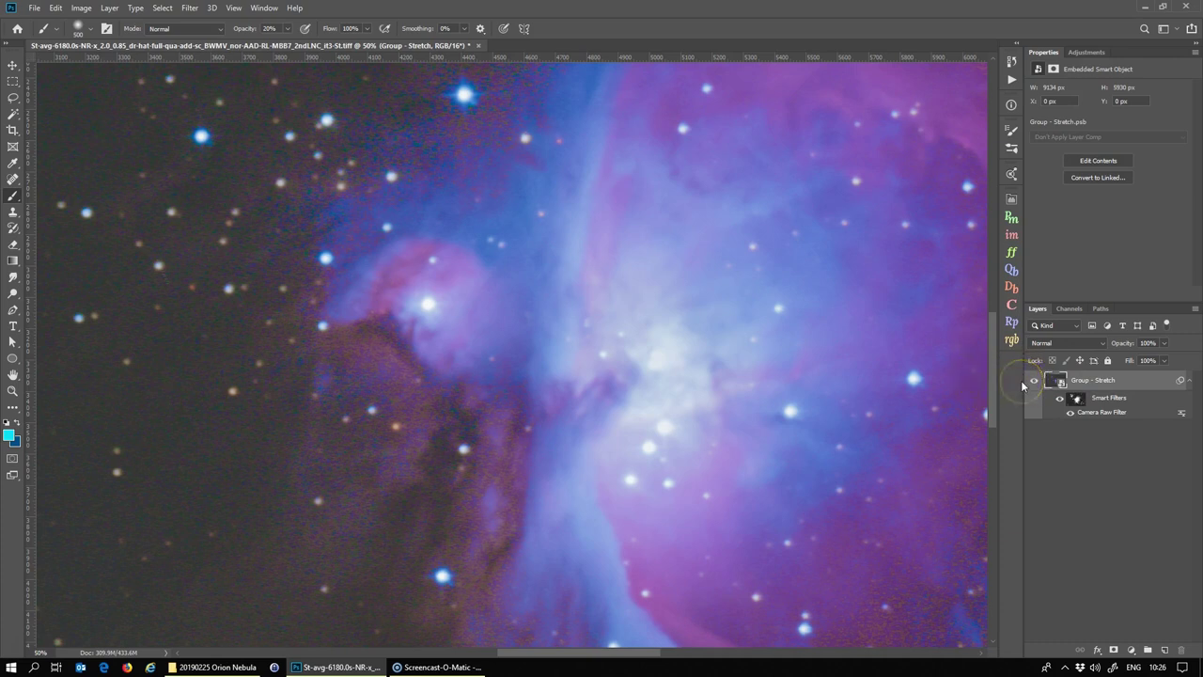
key("ctrl+0")
mouse_move(1072, 382)
left_mouse_down()
mouse_move(1095, 403)
mouse_move(1069, 398)
left_mouse_up()
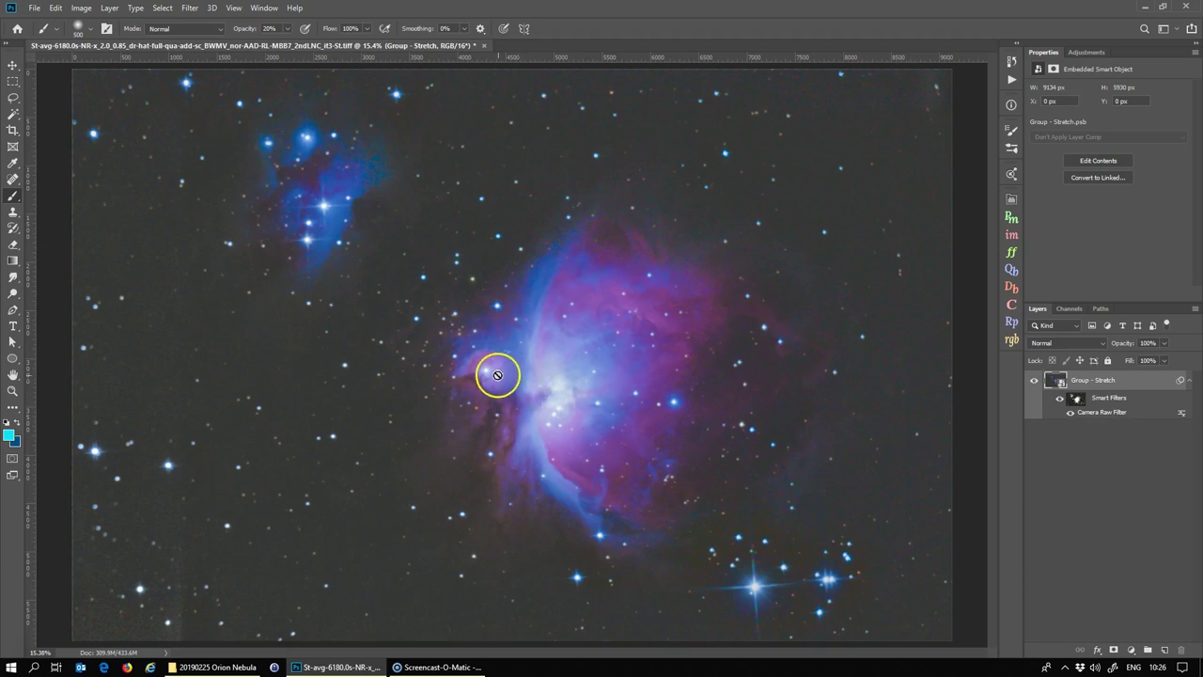
scroll(491, 374, "up", 5)
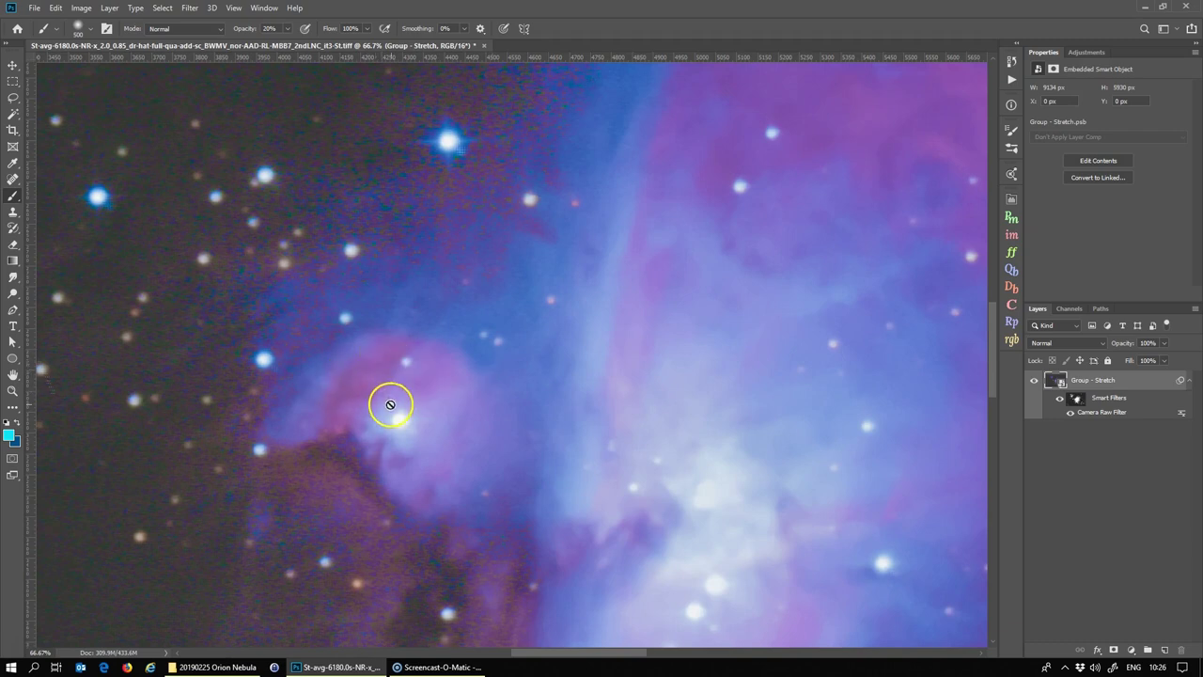
key("ctrl+0")
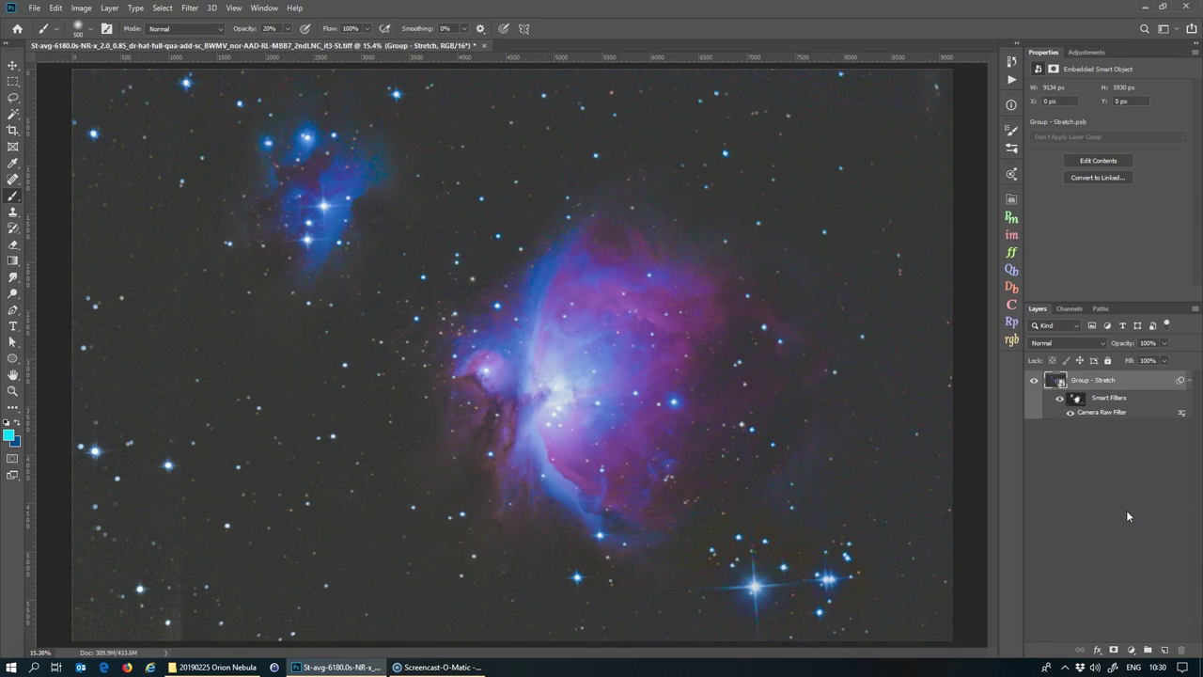
Duplicate the "Group - Stretch" layer and delete the smart filters from the copy
key("ctrl+j")
left_click(1114, 402)
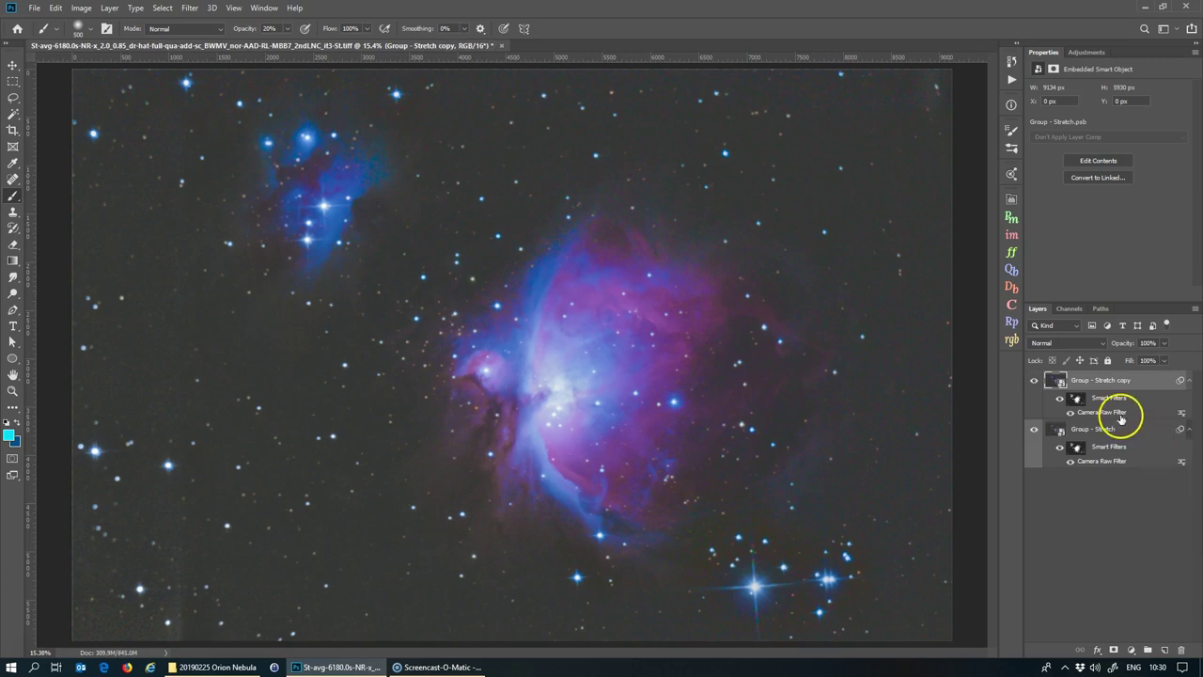
left_click_drag(1179, 648, 1179, 648)
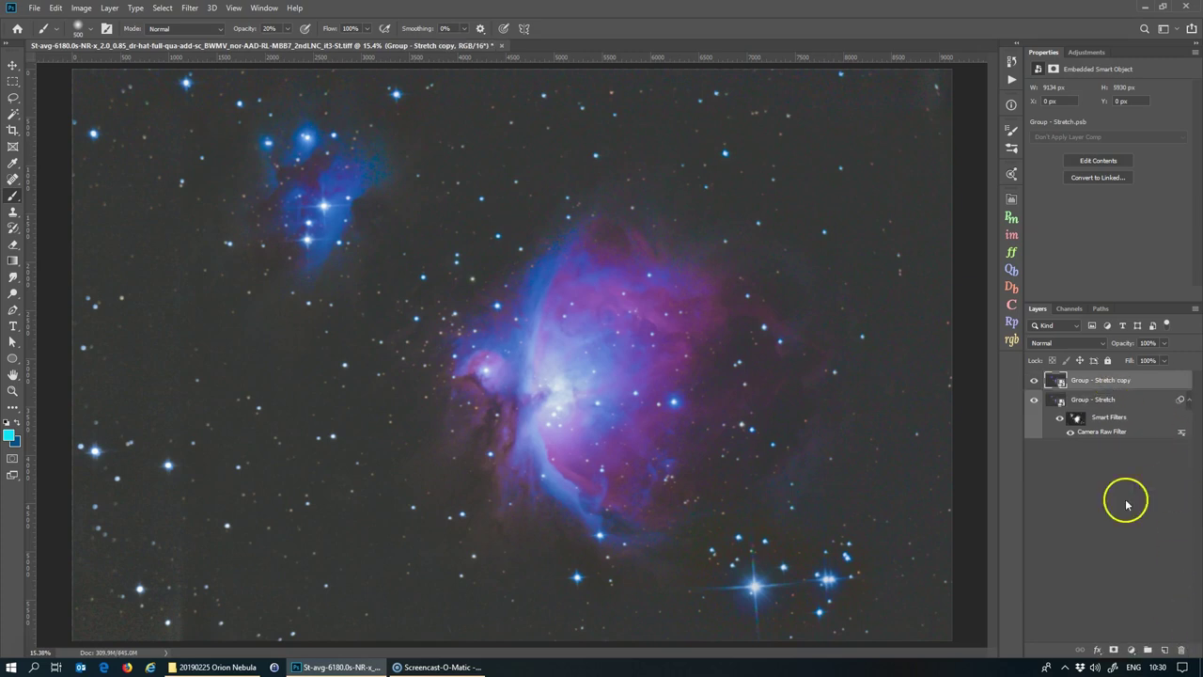
Rename the "Group - Stretch copy" layer to "High pass" and give it the Violet colour label
double_click(1087, 379)
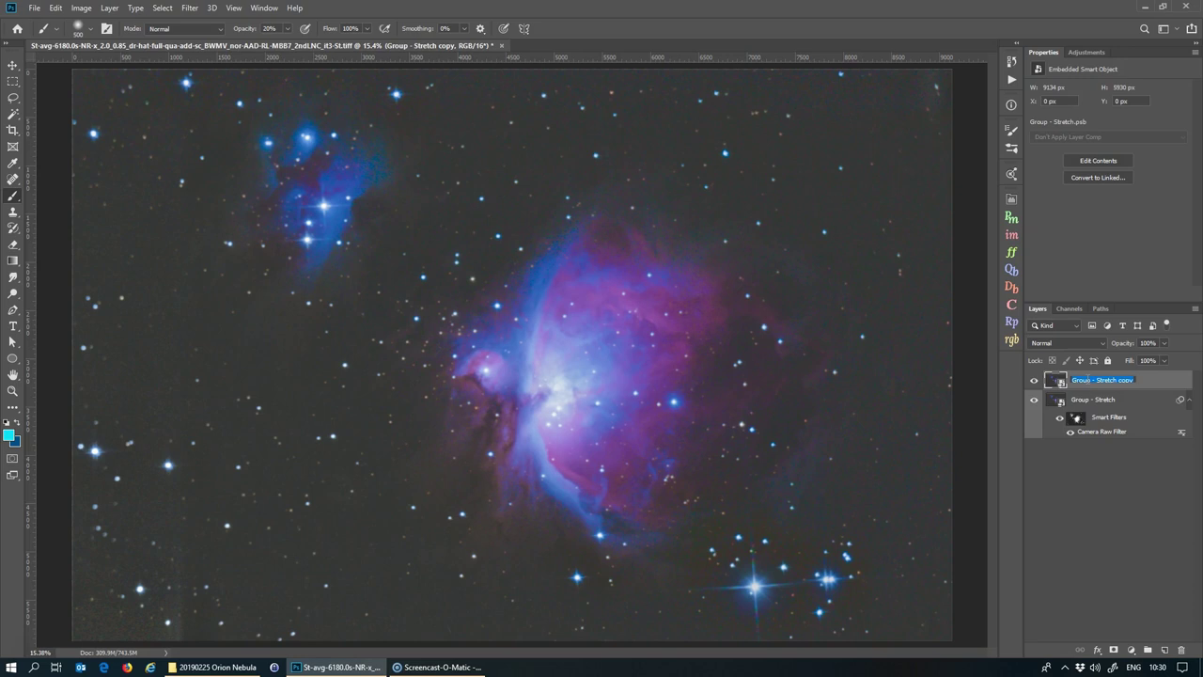
type("High pass")
key("Return")
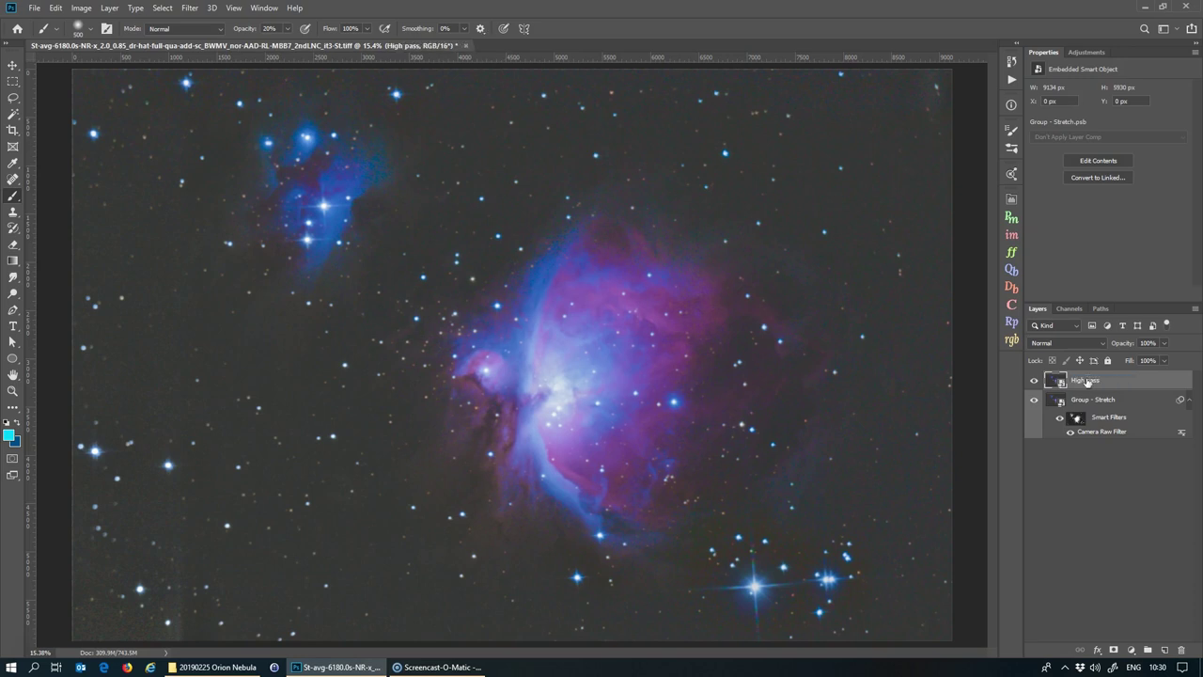
right_click(1087, 380)
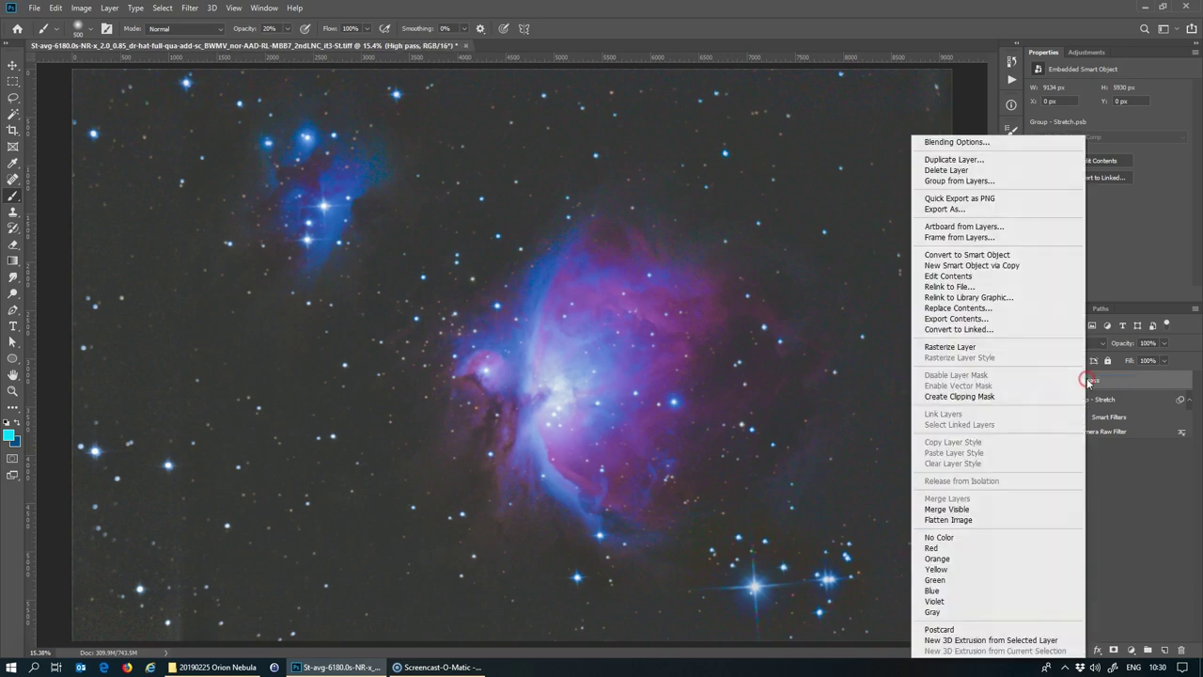
left_click(1007, 603)
Apply the High Pass filter to the "High pass" layer with a radius of 9.0 pixels, trying 24 and 6 pixels in the preview first
left_click(191, 9)
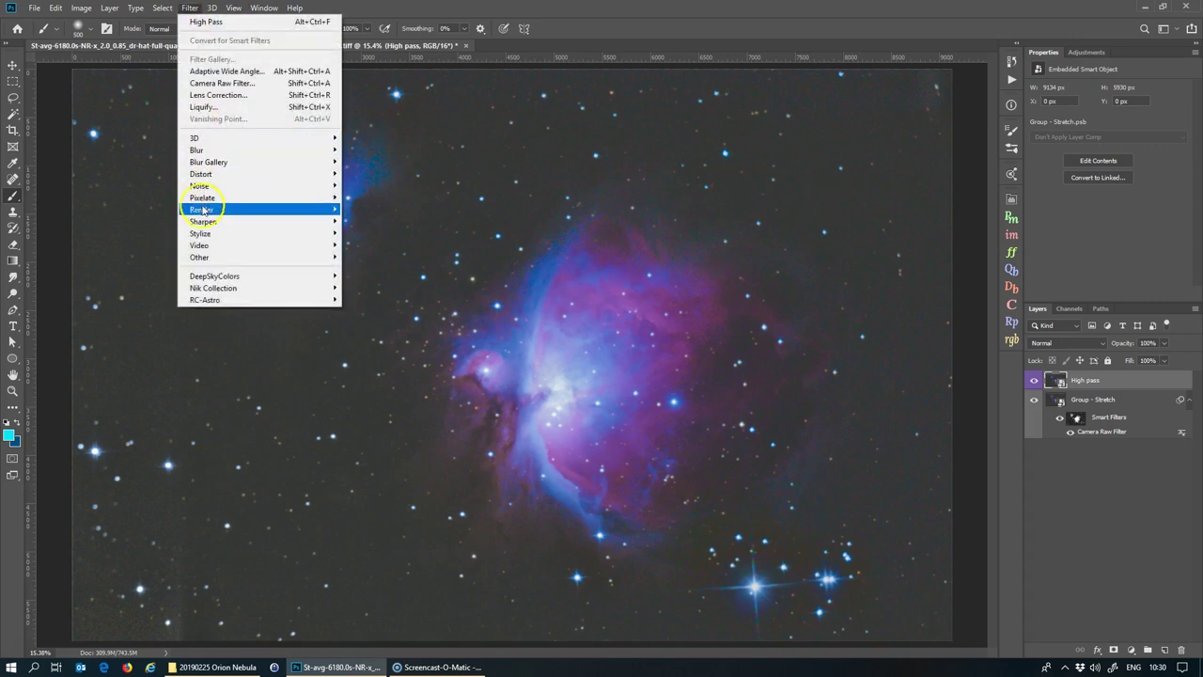
mouse_move(210, 262)
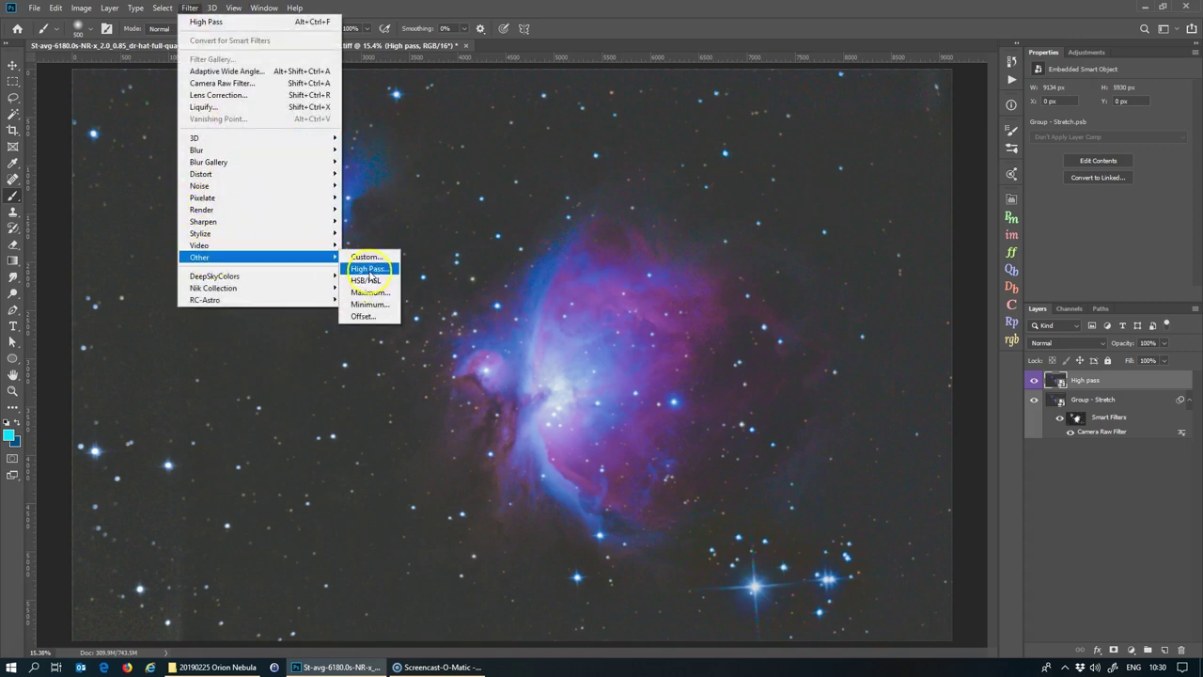
left_click(369, 269)
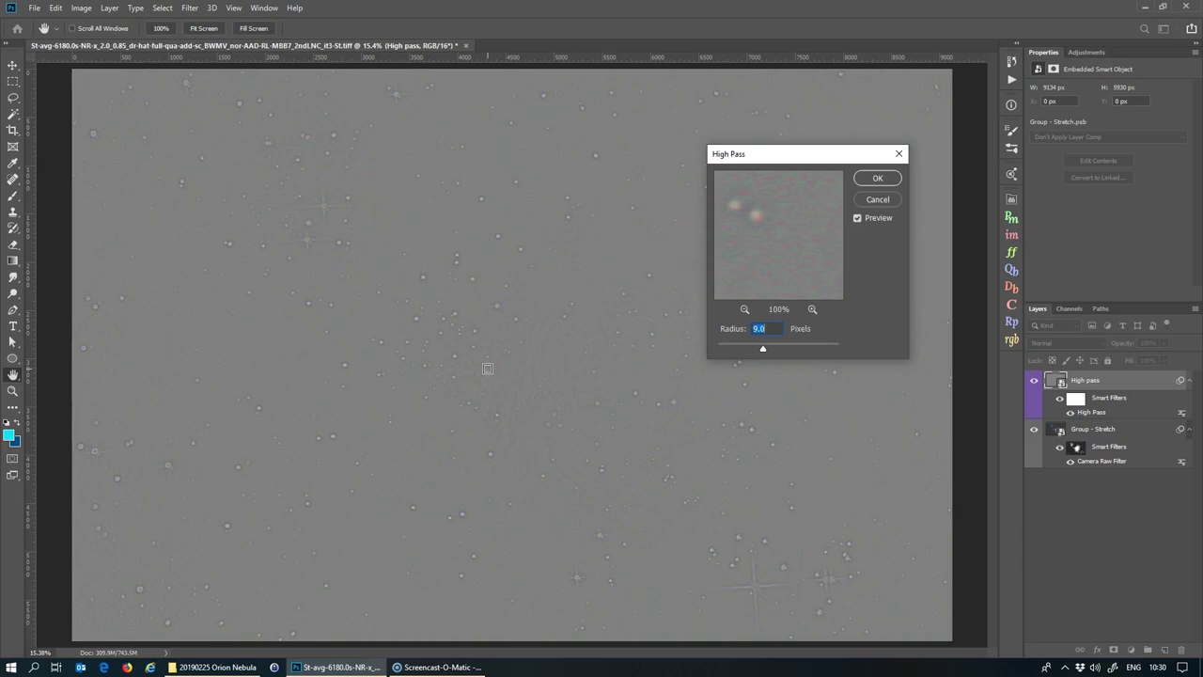
scroll(487, 368, "up", 5)
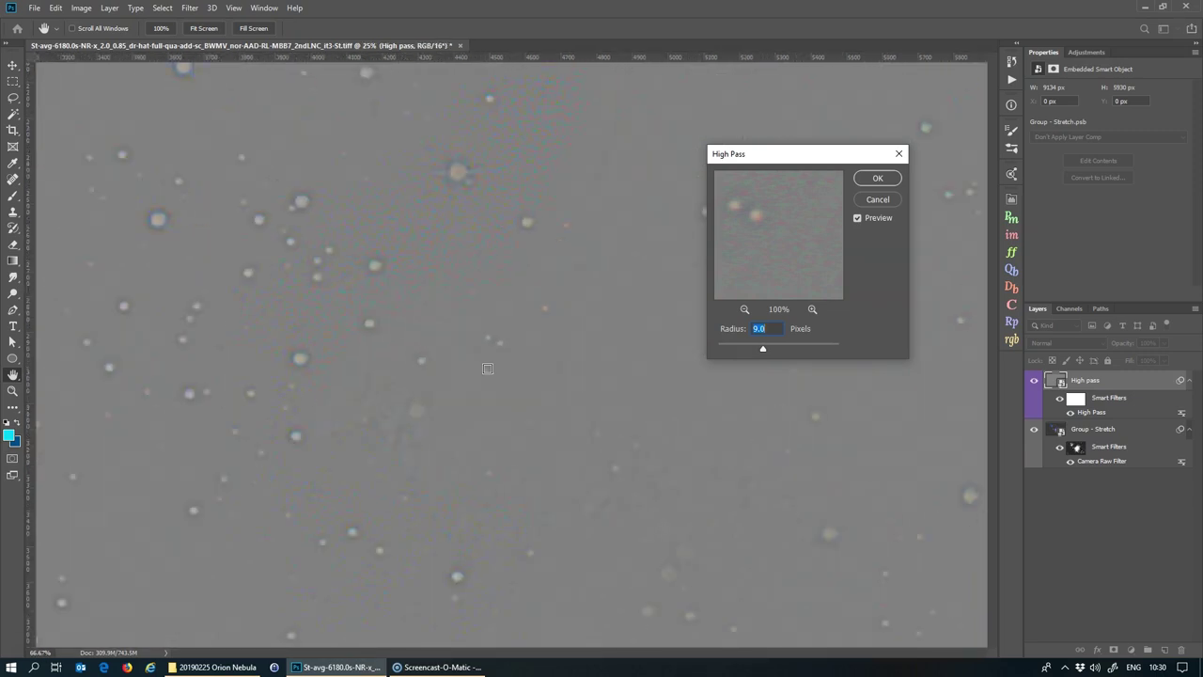
scroll(487, 369, "up", 1)
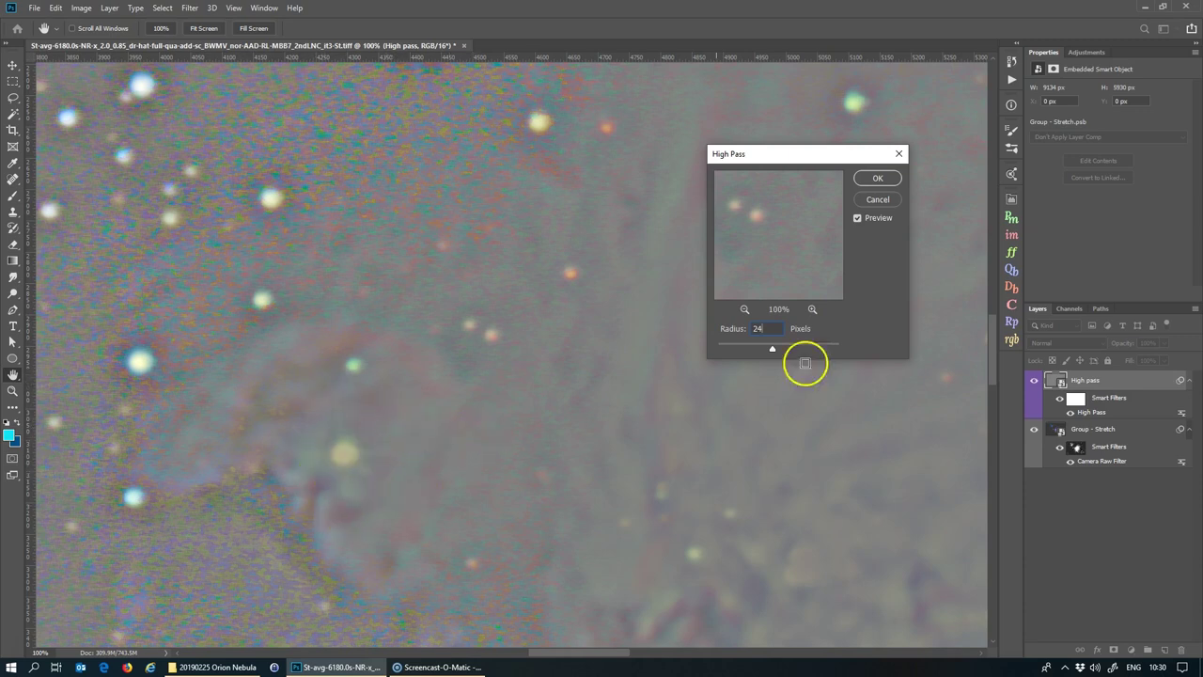
left_click(729, 327)
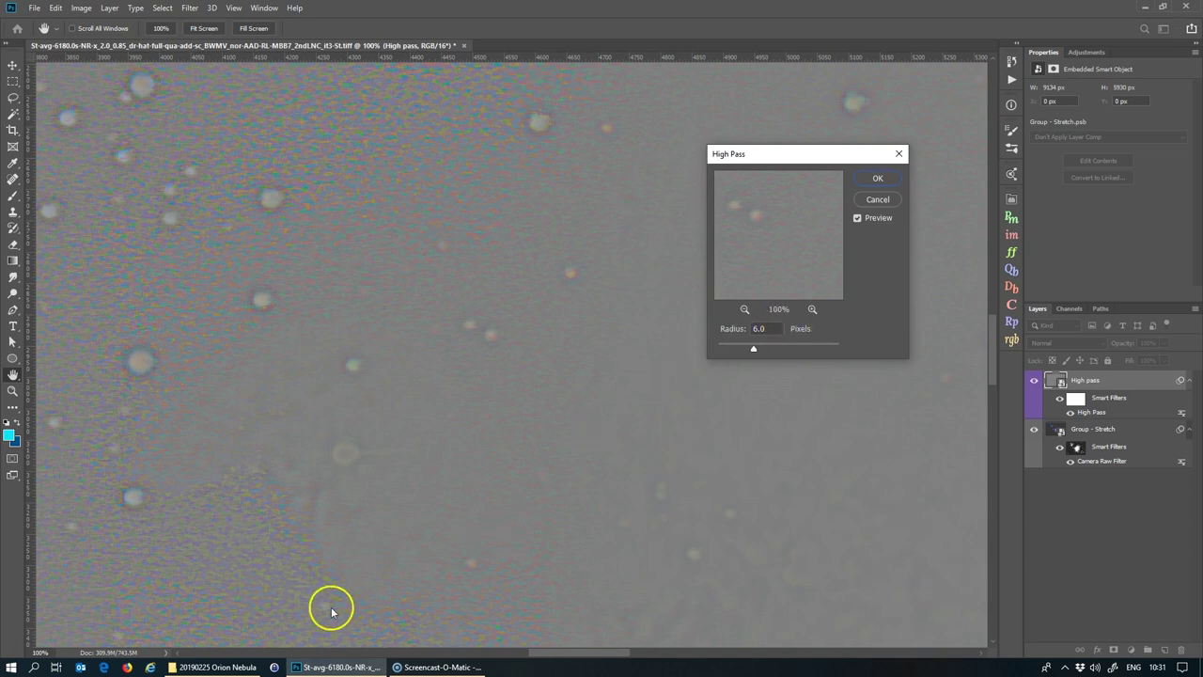
mouse_move(223, 671)
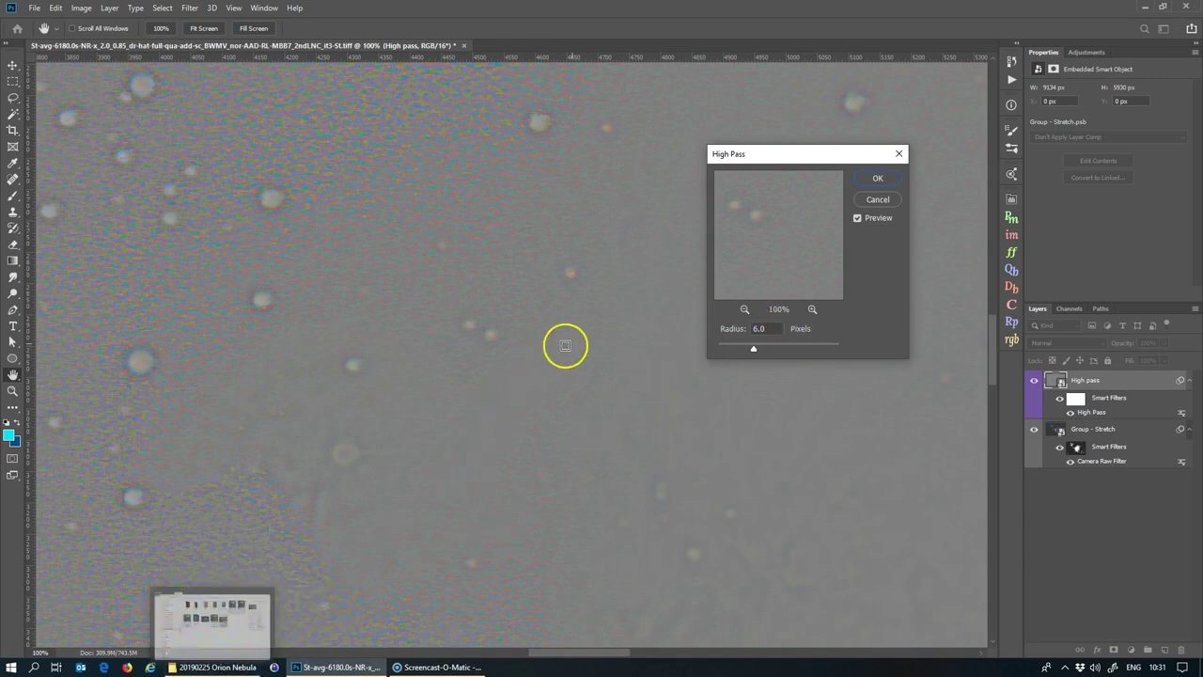
left_click(776, 328)
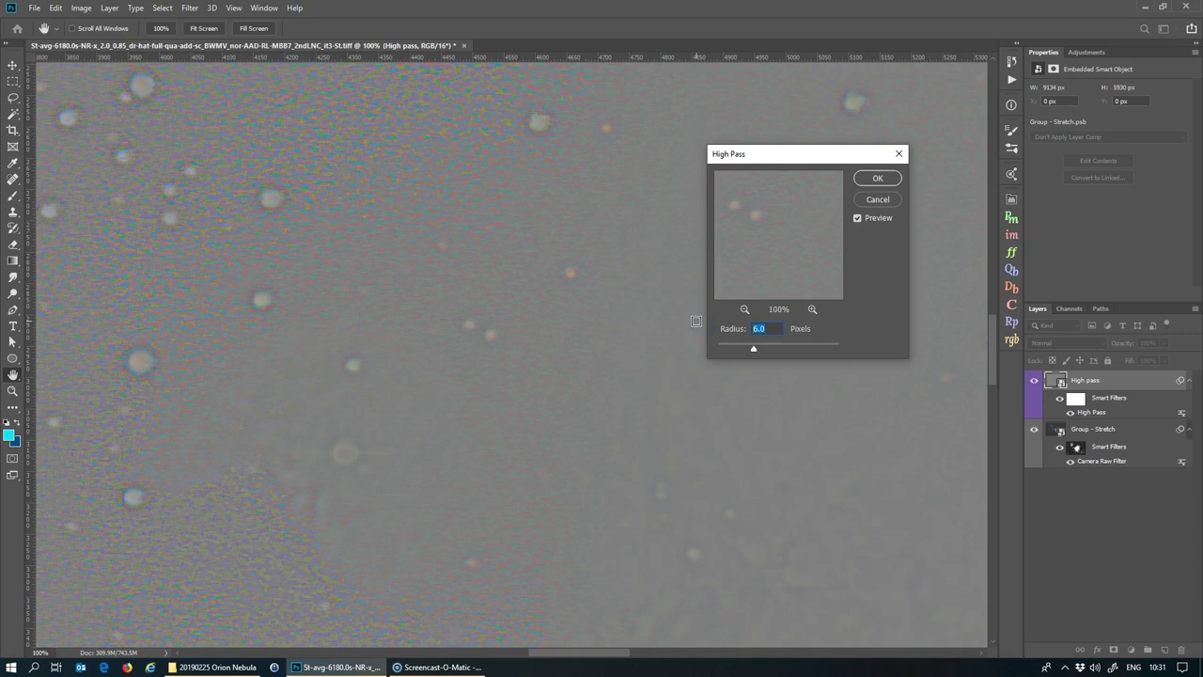
key("Tab")
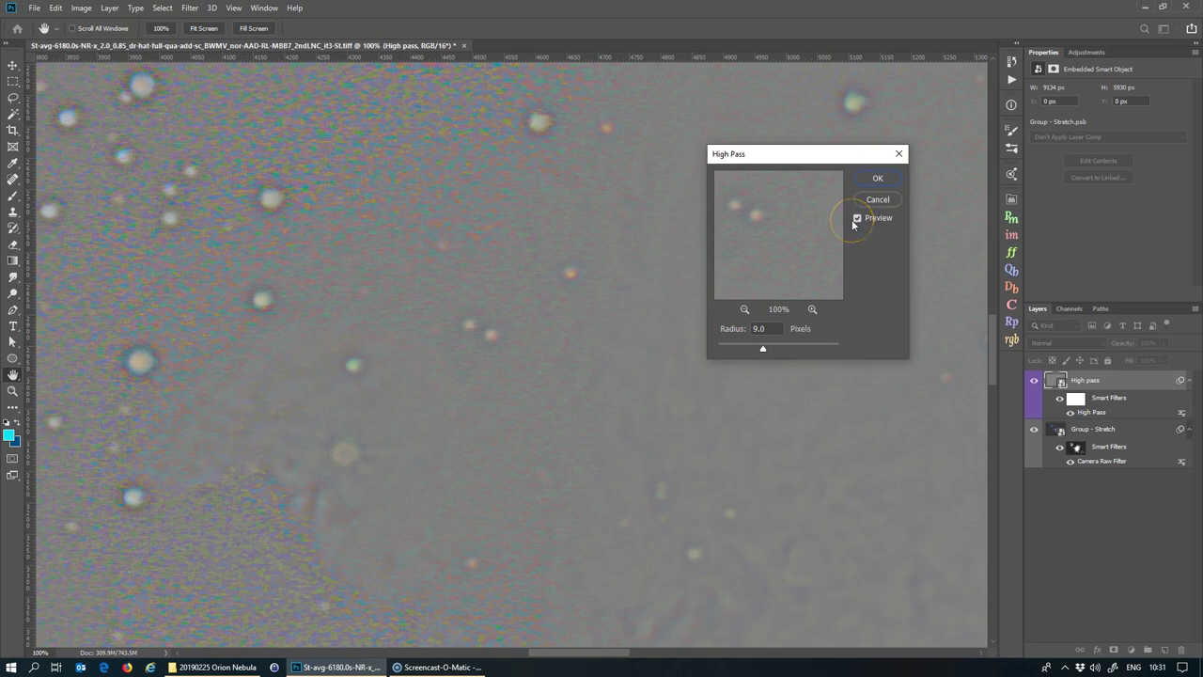
left_click(878, 179)
key("b")
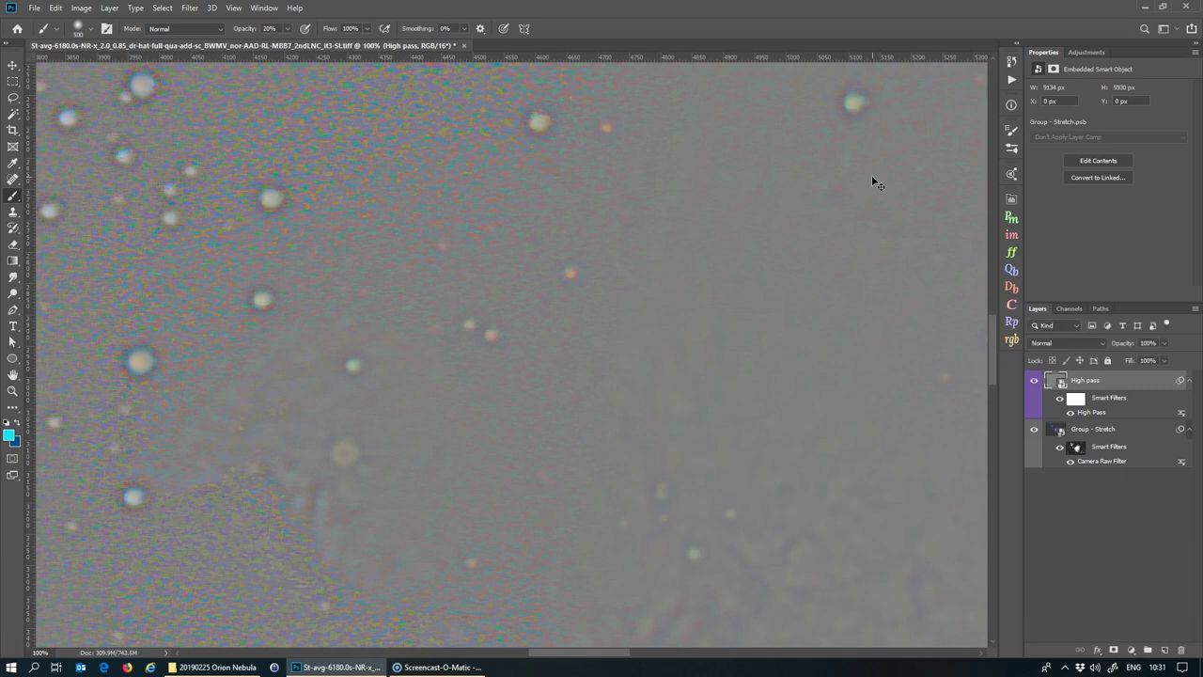
Load the "Group - Stretch" filter mask as a selection and add it as a layer mask to the "High pass" layer
key("ctrl+0")
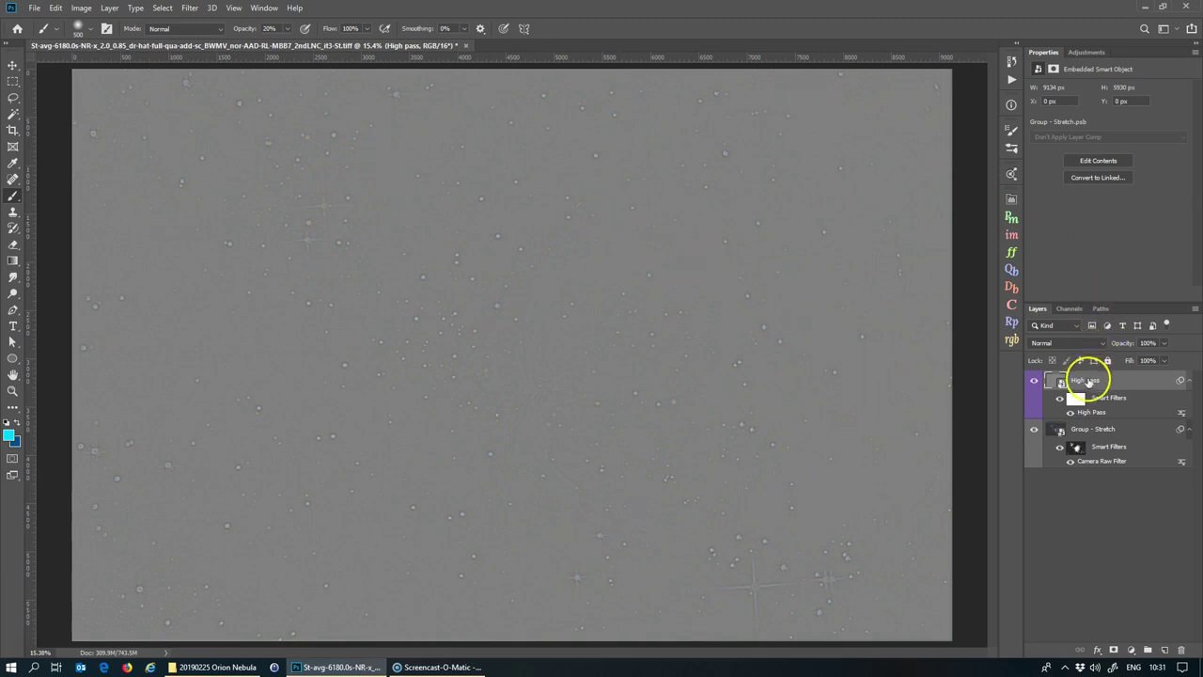
left_click(1077, 449)
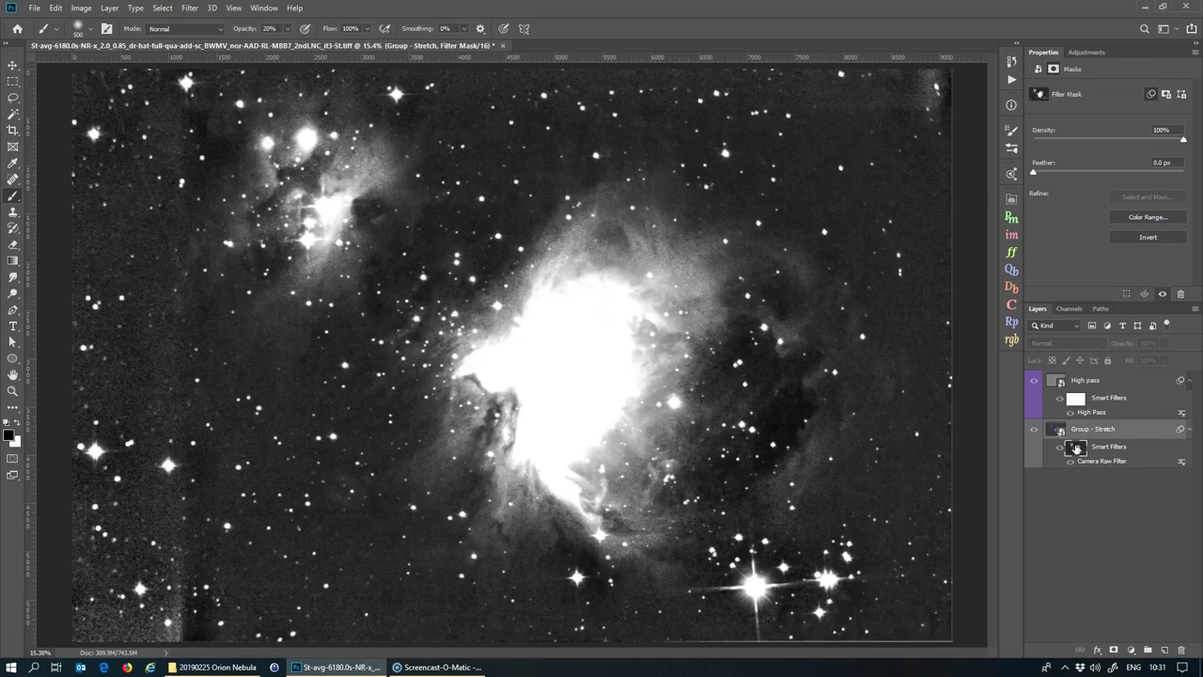
left_click(1093, 379)
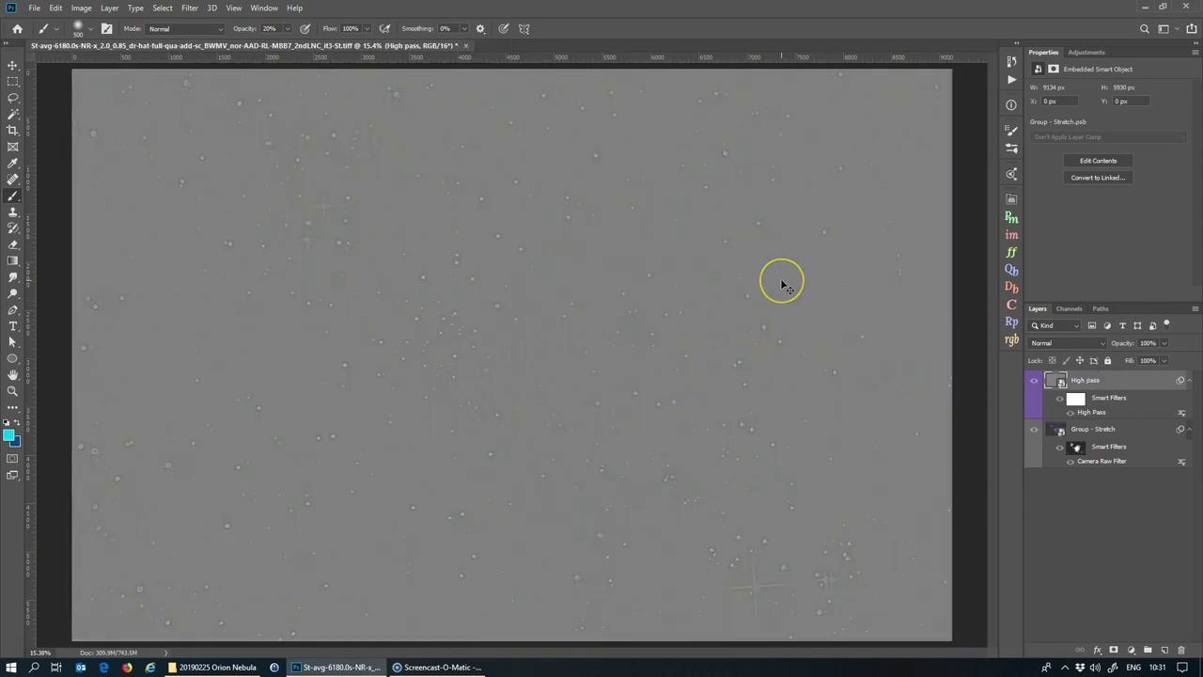
key("ctrl+1")
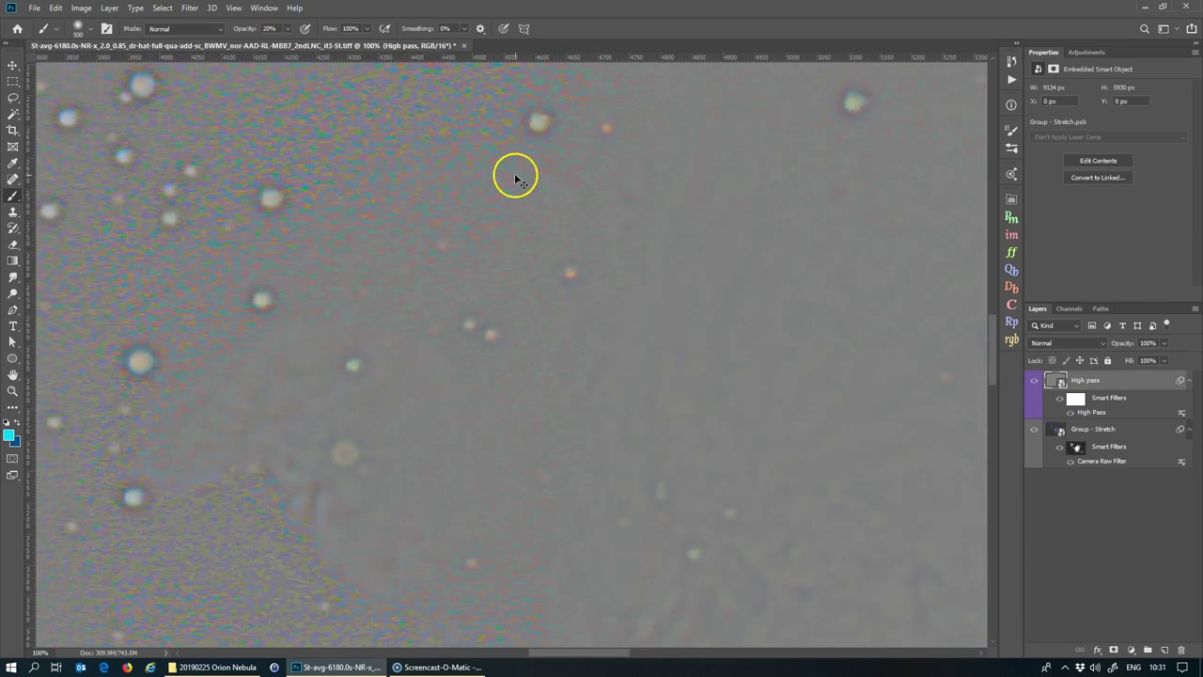
key("ctrl+0")
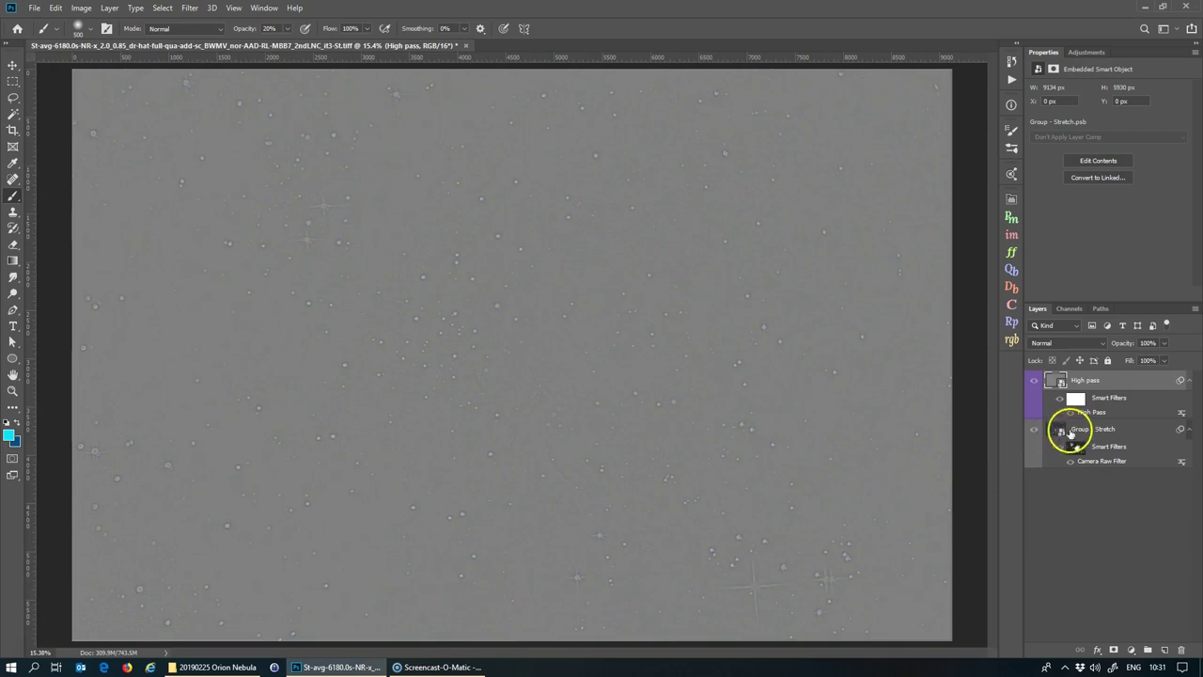
left_click(1078, 448, "ctrl")
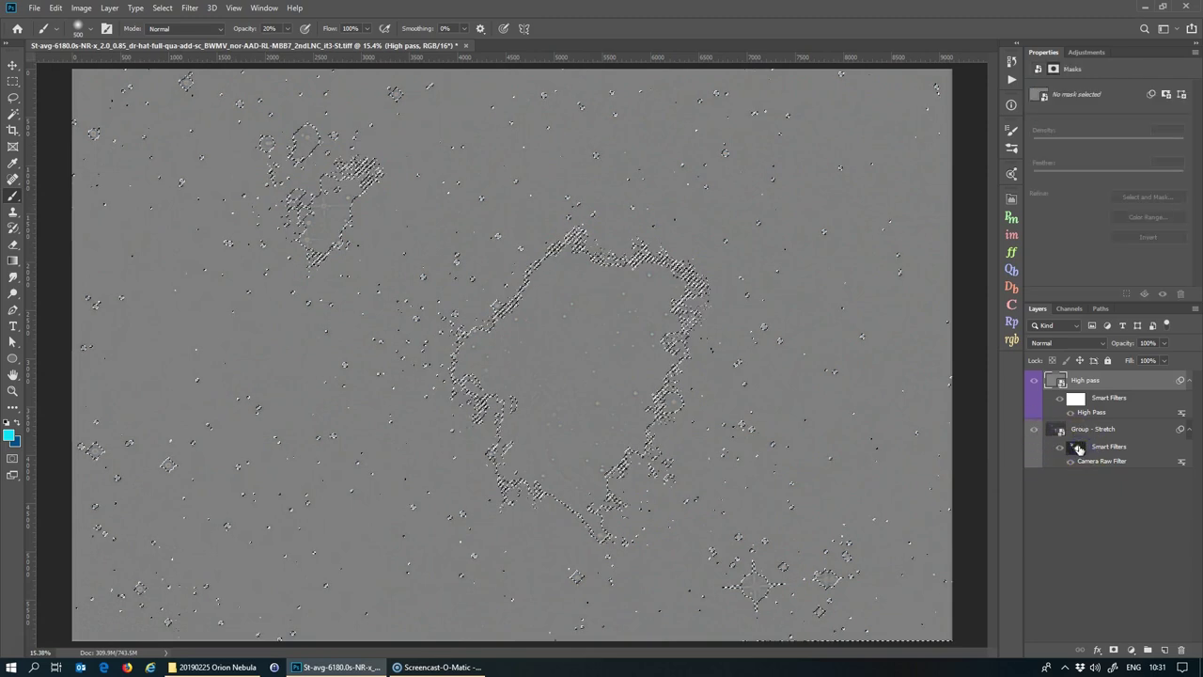
left_click(1114, 650)
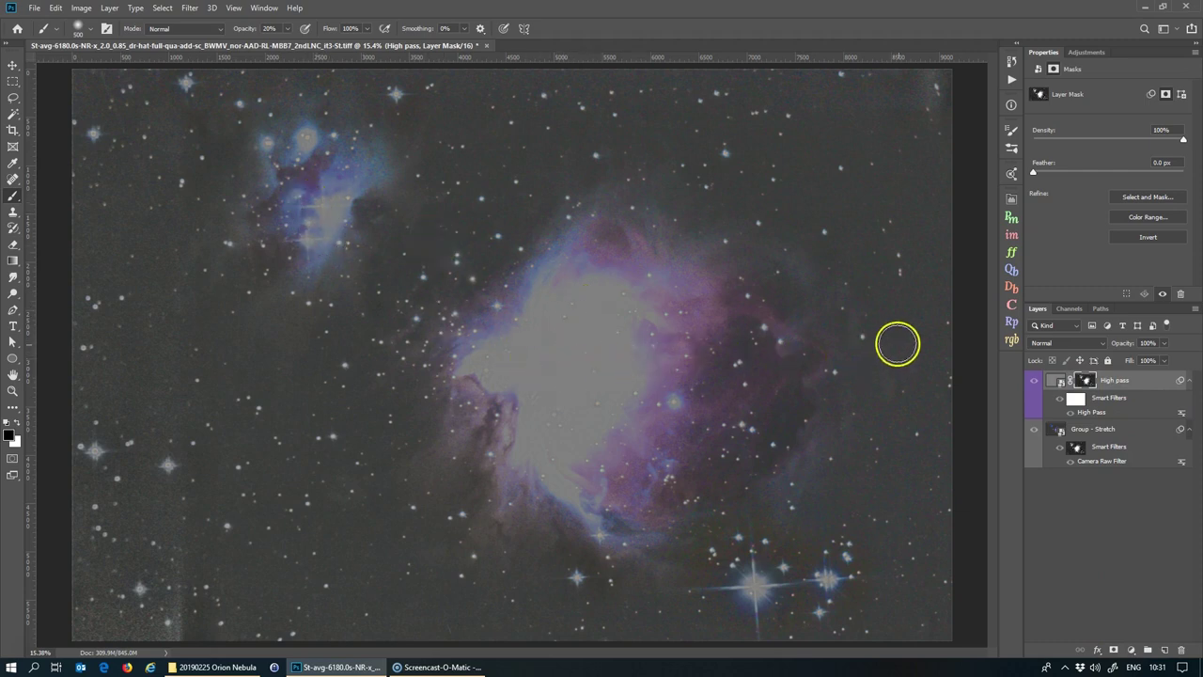
Set the "High pass" layer's blend mode to Overlay and compare the nebula core with the layer hidden and shown
left_click(1070, 343)
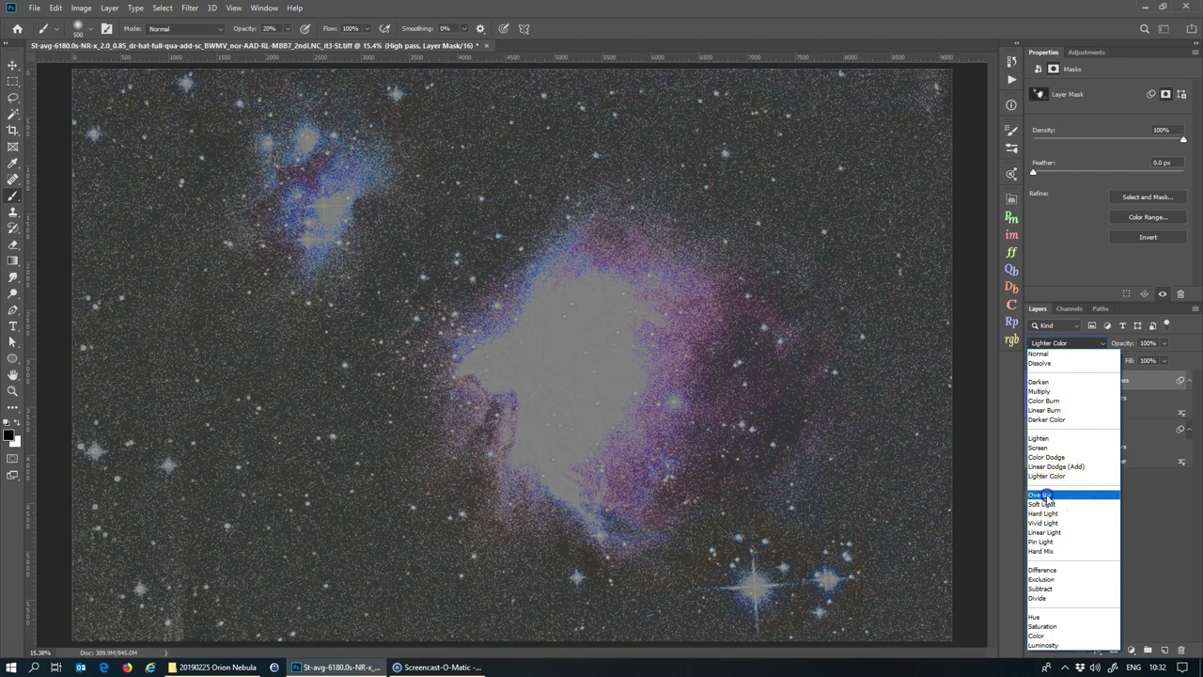
left_click(1041, 494)
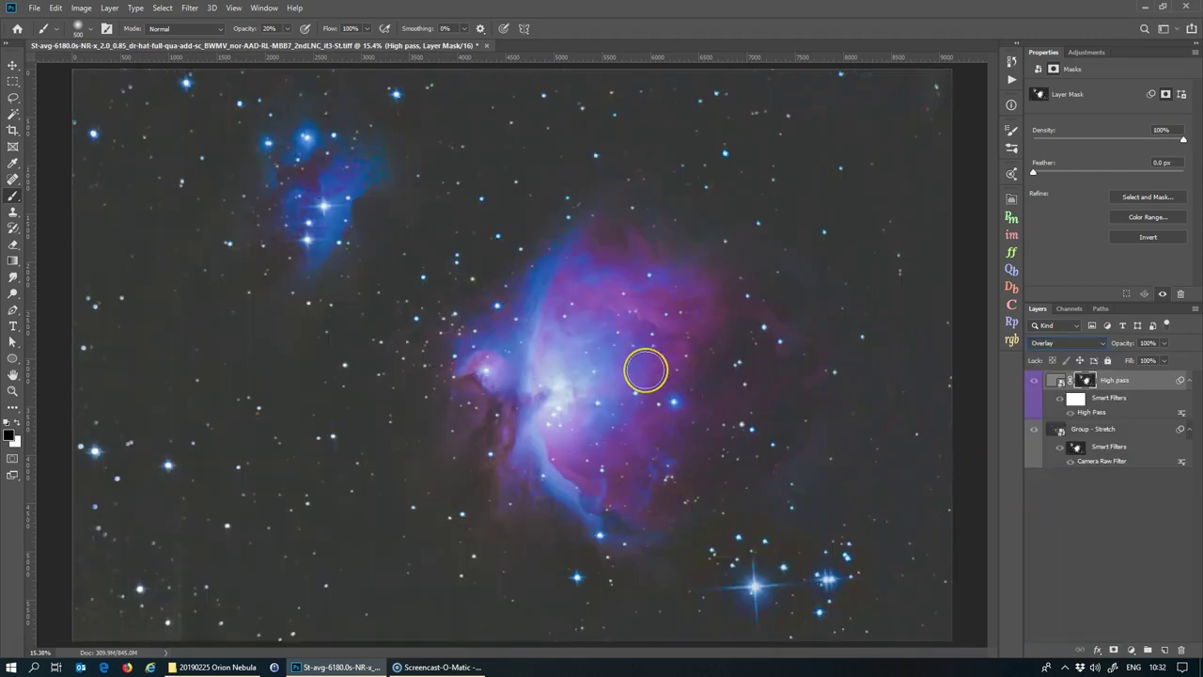
scroll(647, 374, "up", 4)
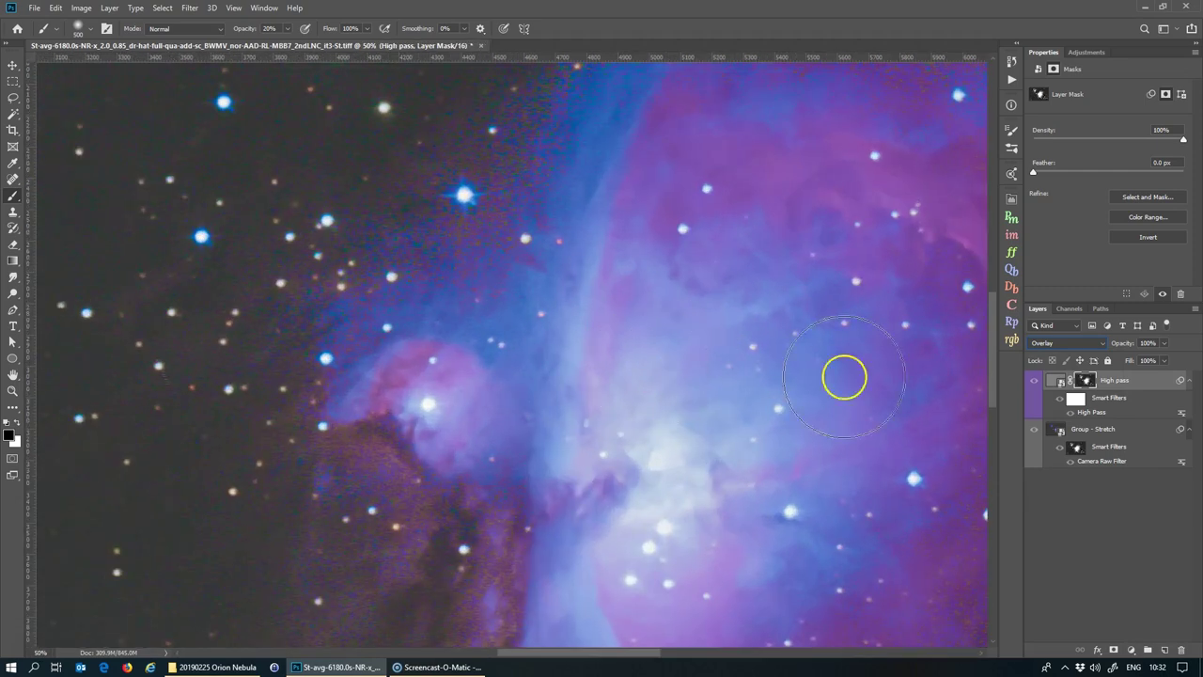
left_click(1041, 398)
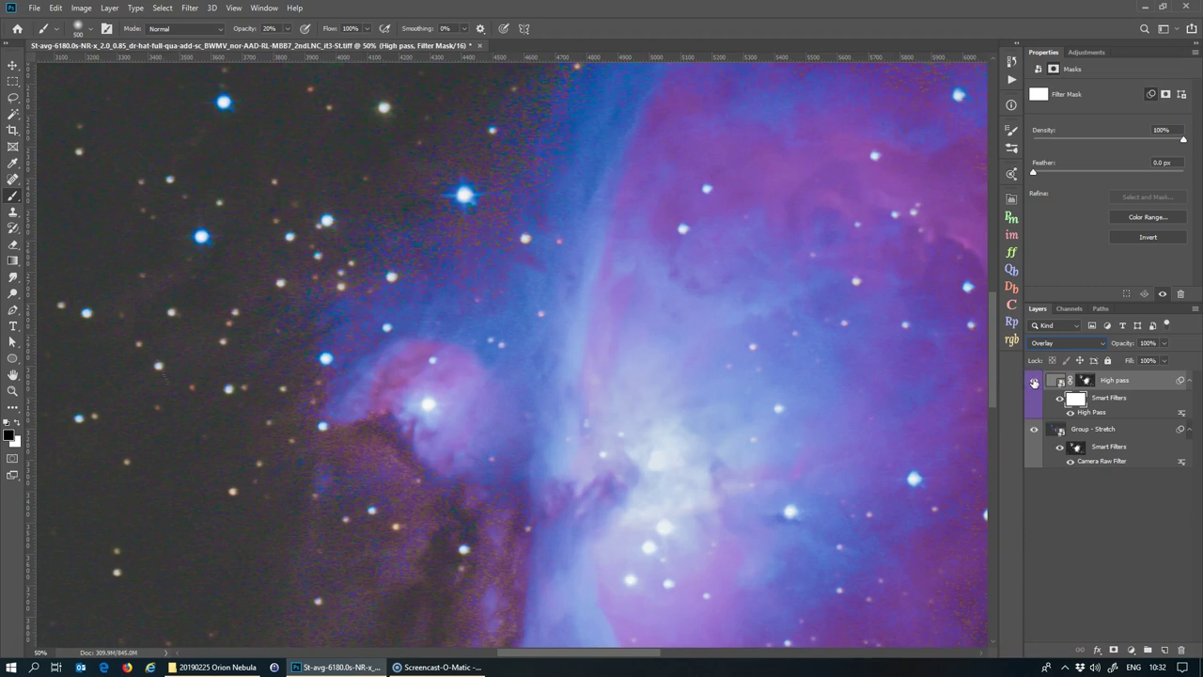
left_click(1034, 382)
left_click(1034, 382)
left_click(1034, 381)
left_click(1034, 382)
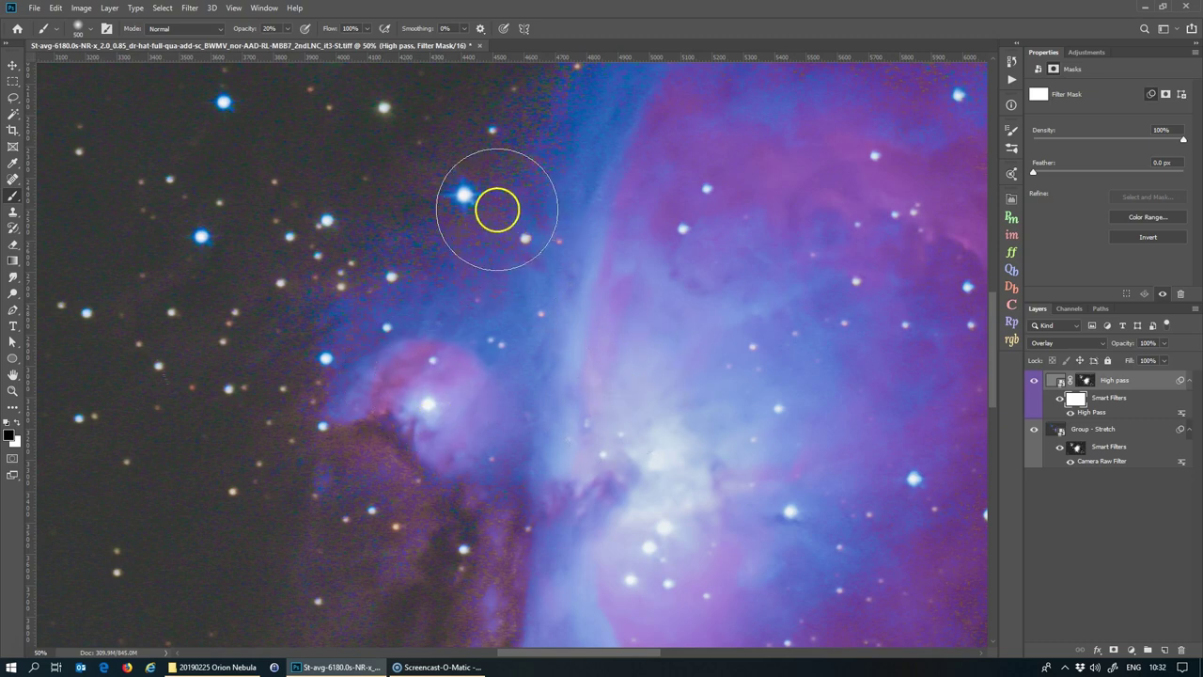
Display the "High pass" layer mask, darken its background with Levels using input black 99, and return to the image view
left_click(1086, 380, "alt")
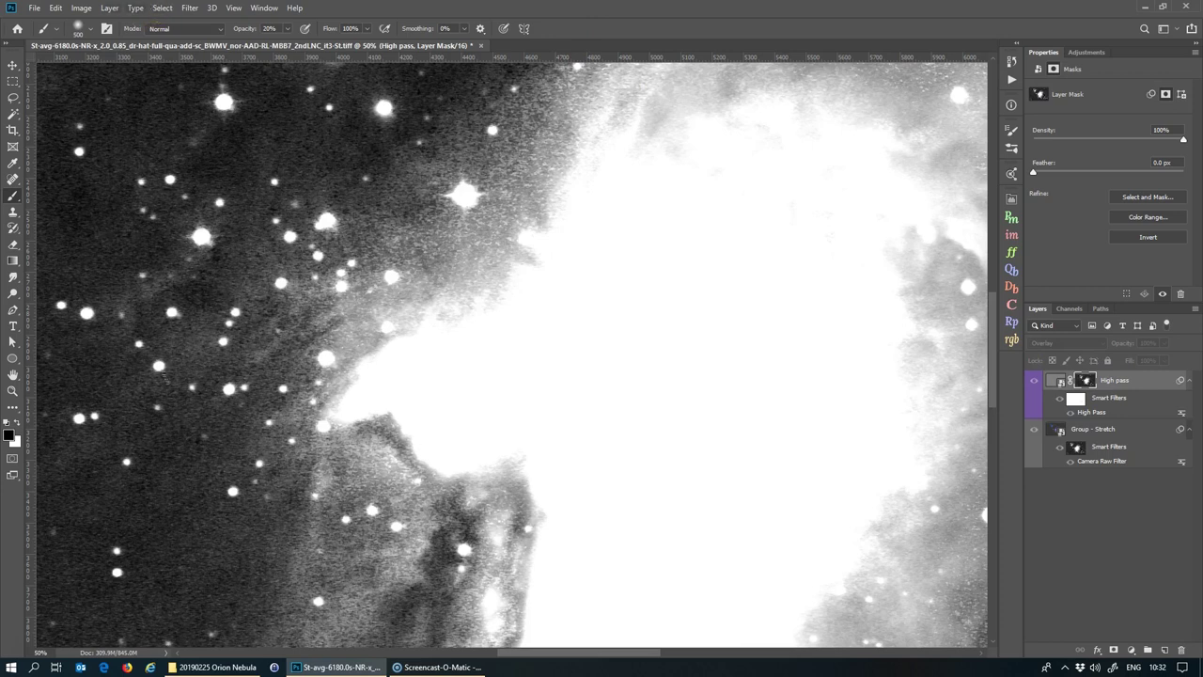
left_click(81, 8)
mouse_move(98, 40)
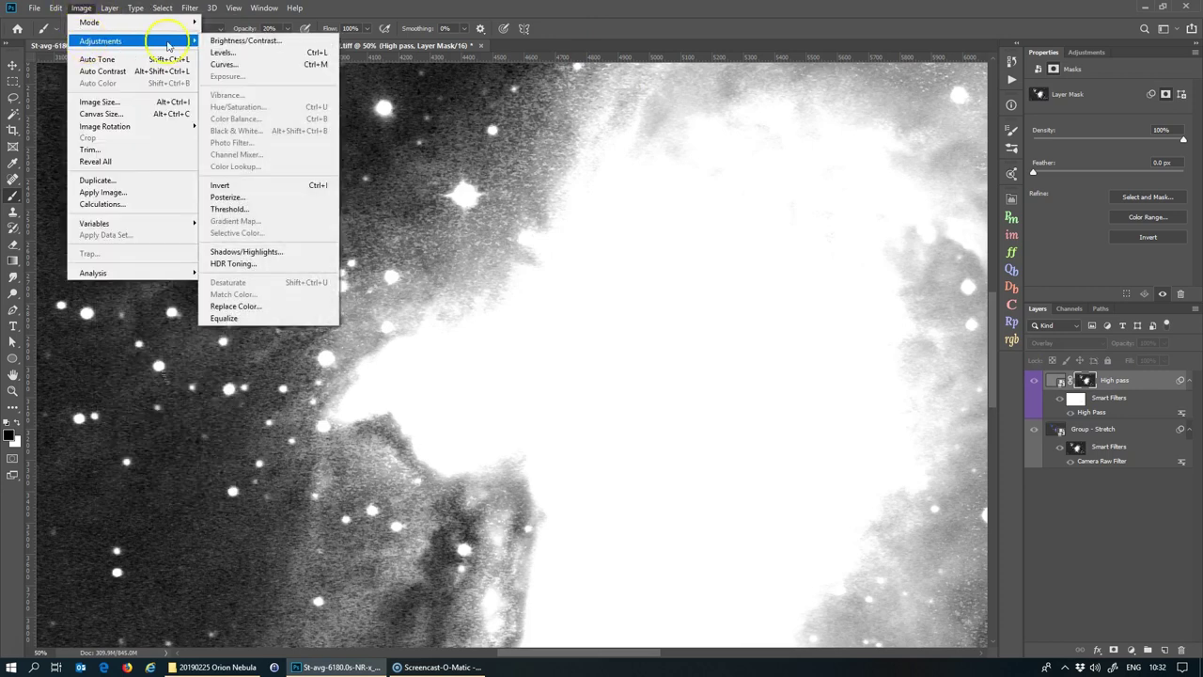
left_click(226, 53)
mouse_move(483, 272)
left_mouse_down()
mouse_move(564, 282)
mouse_move(549, 270)
left_mouse_up()
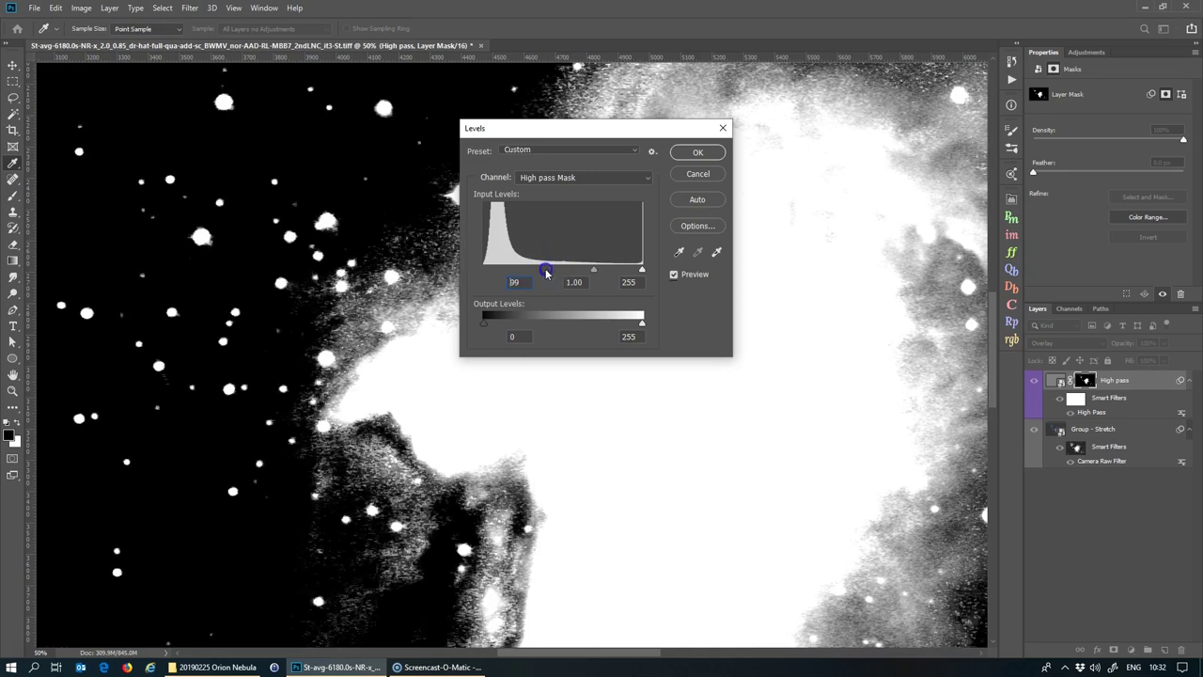
left_click(698, 152)
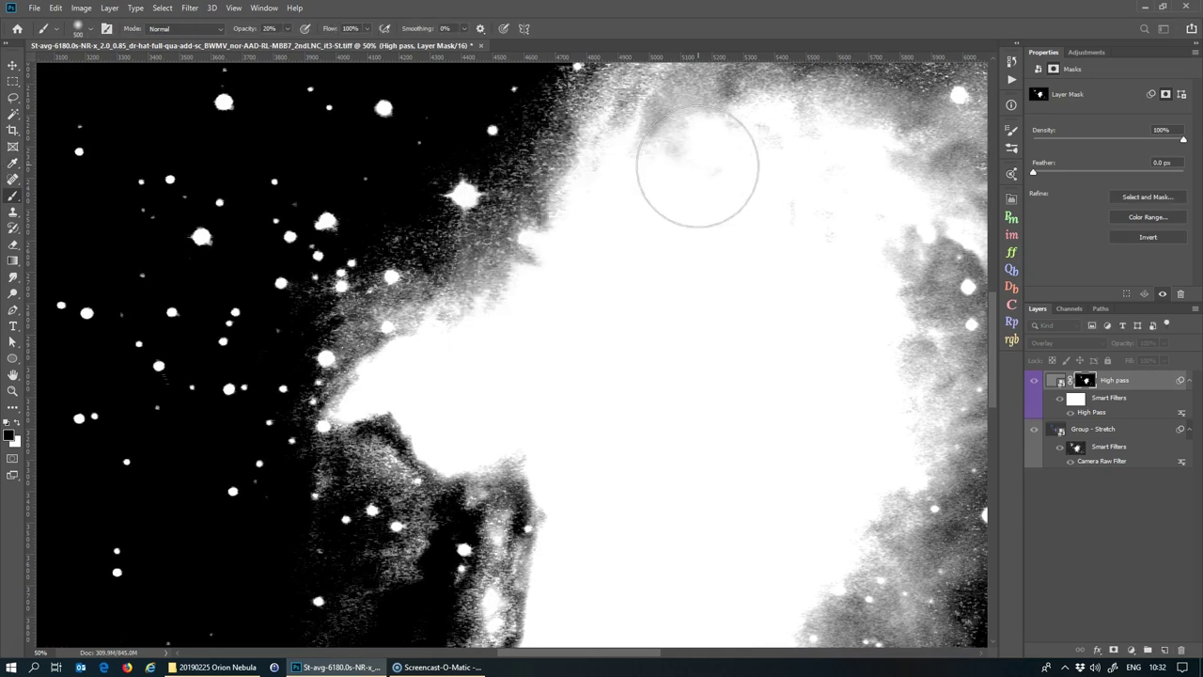
left_click(826, 250)
left_click(1072, 381)
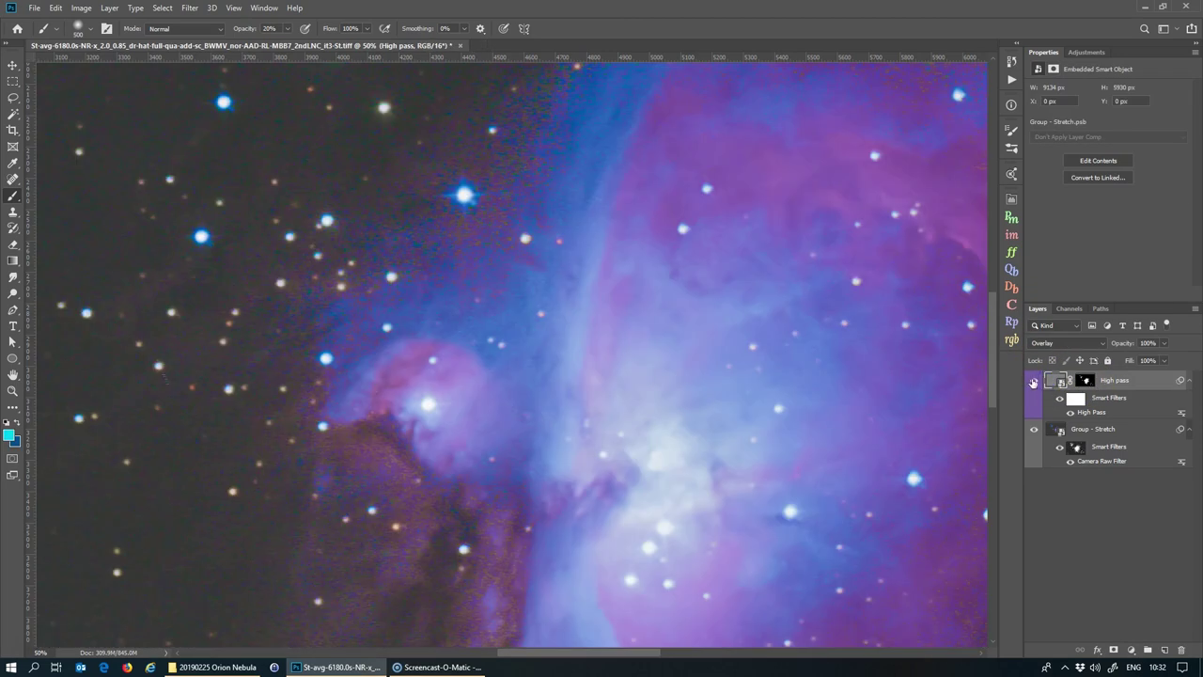
Check the sharpening with the darkened mask by hiding and showing the "High pass" layer, and view the whole image
left_click(1033, 382)
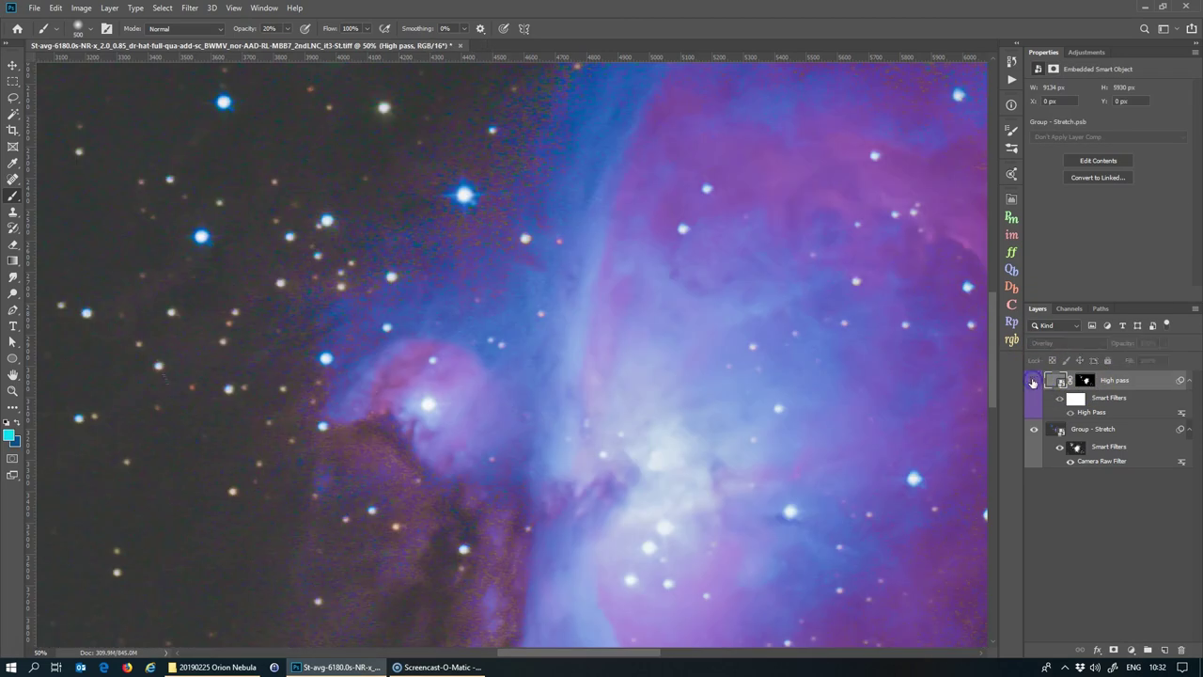
left_click(1034, 382)
key("ctrl+0")
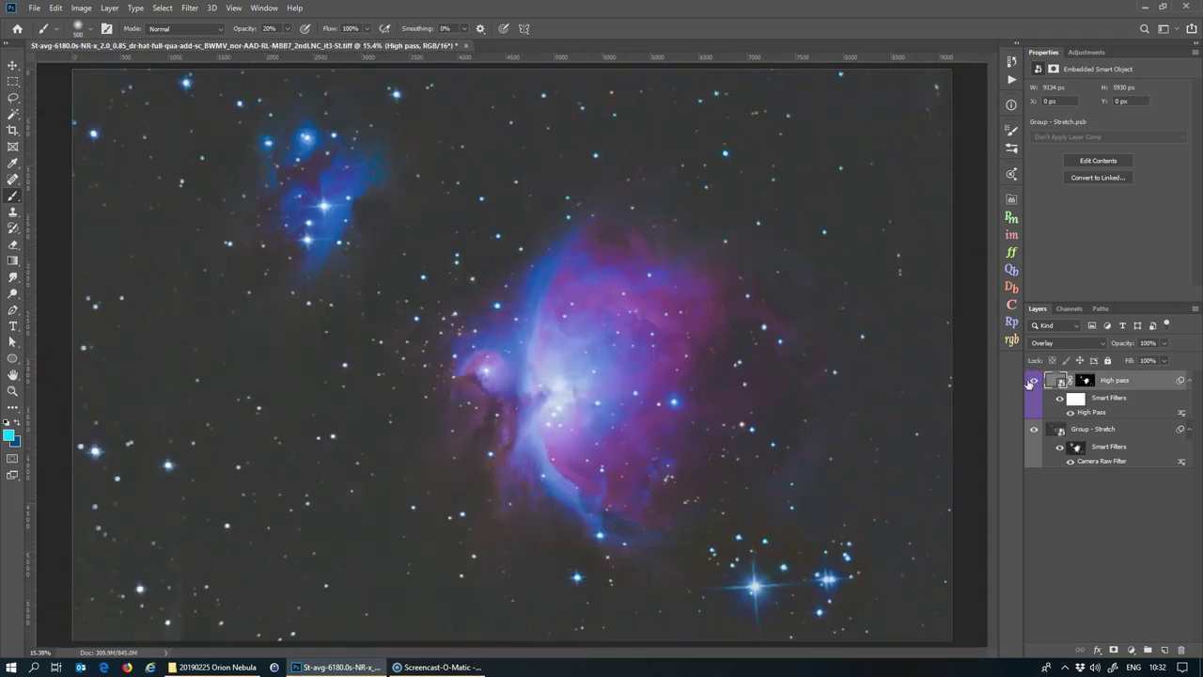
left_click(1071, 378)
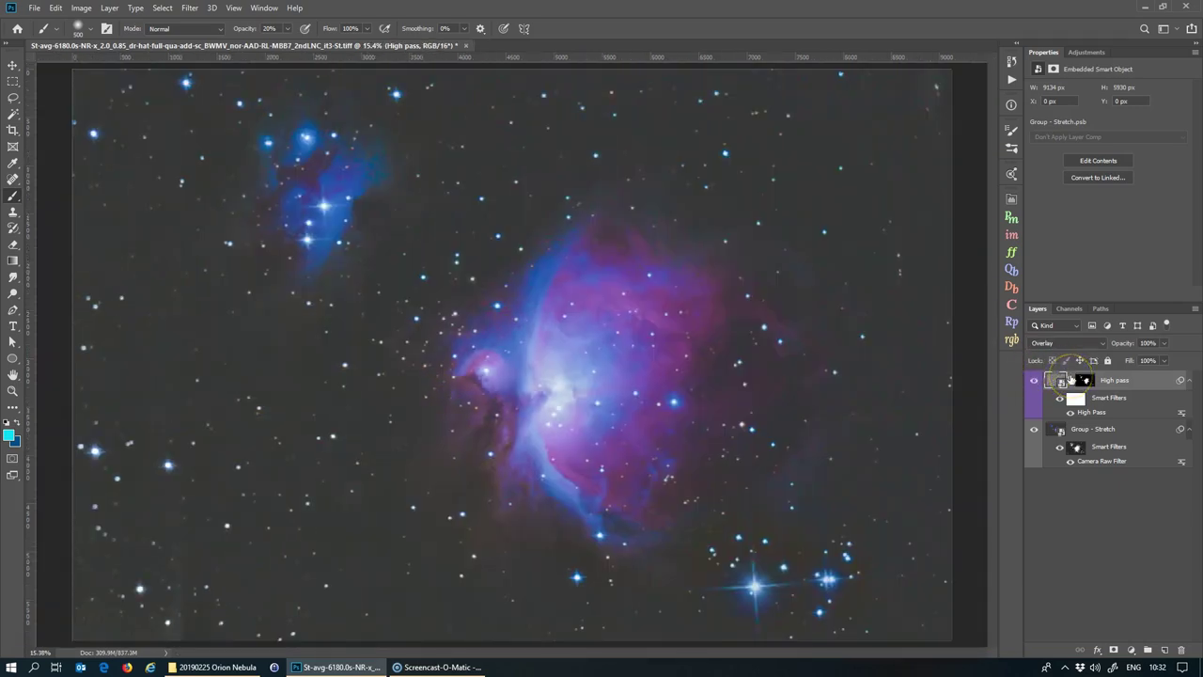